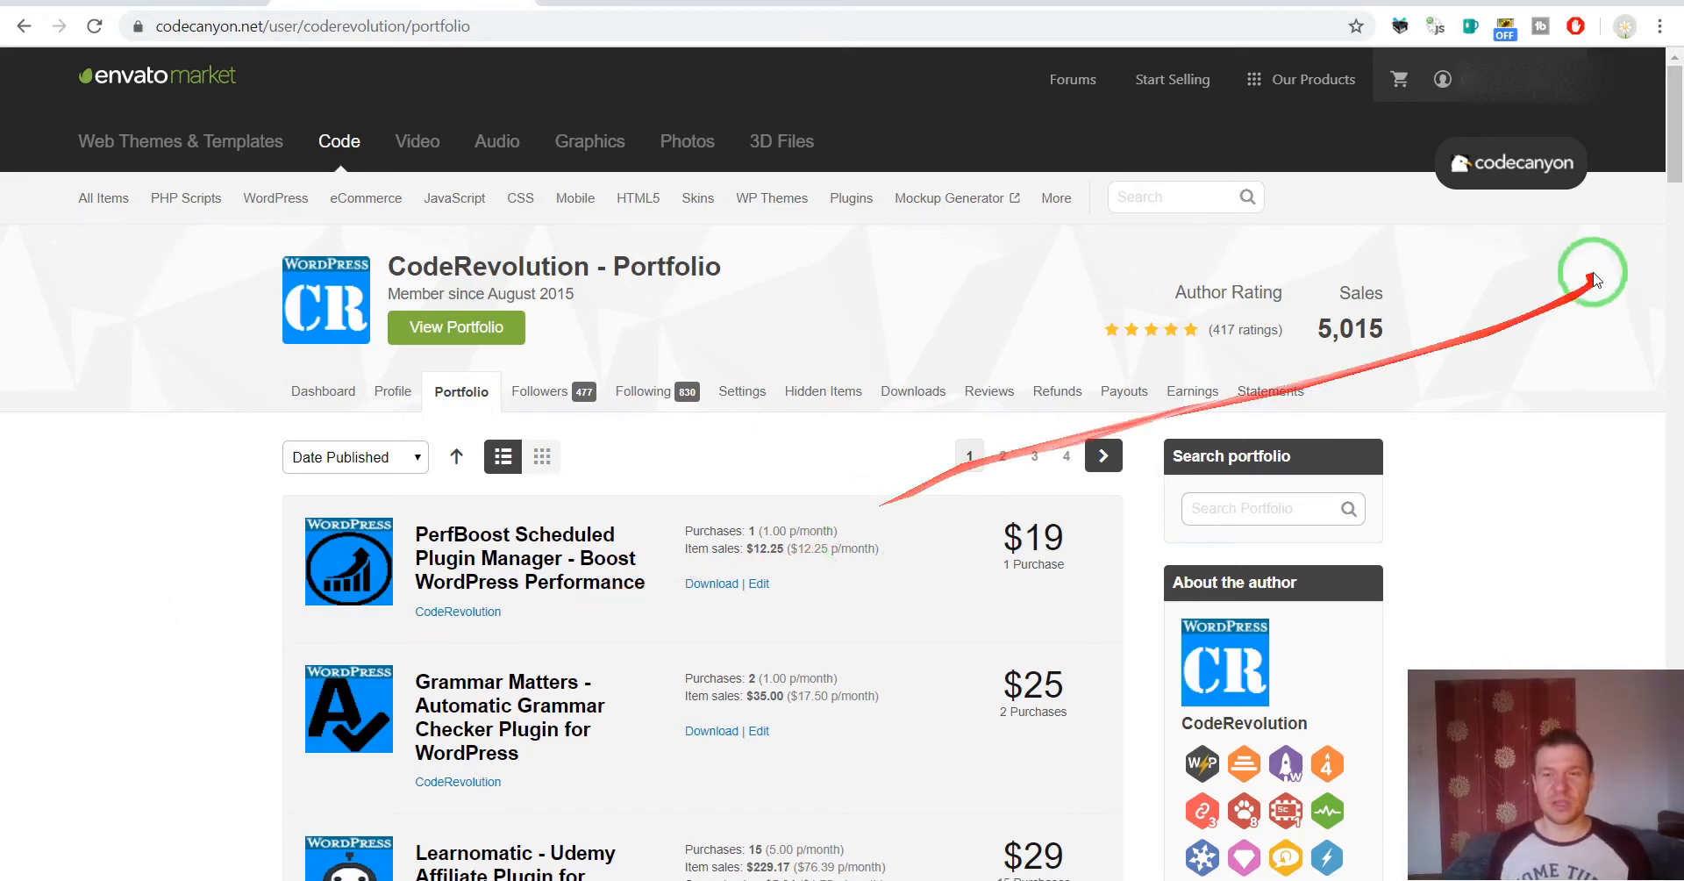
Start a new item upload in the WordPress category.
{"action": "mouse_move", "coordinate": [1500, 77]}
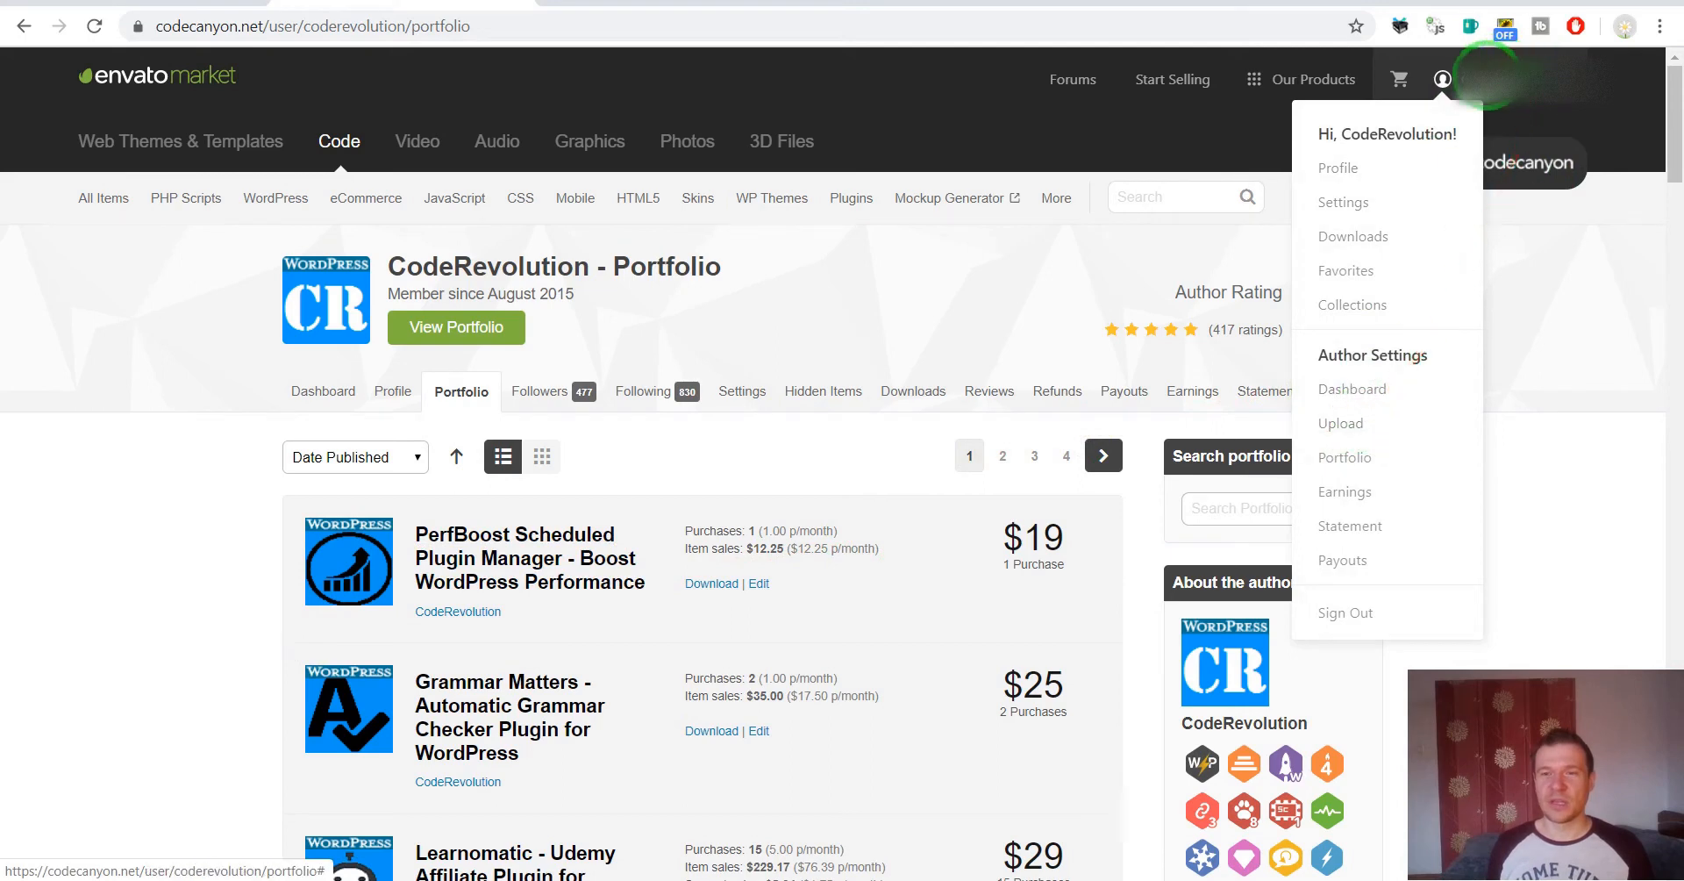
{"action": "left_click", "coordinate": [1326, 430]}
{"action": "scroll", "coordinate": [767, 346], "scroll_direction": "down", "scroll_amount": 1}
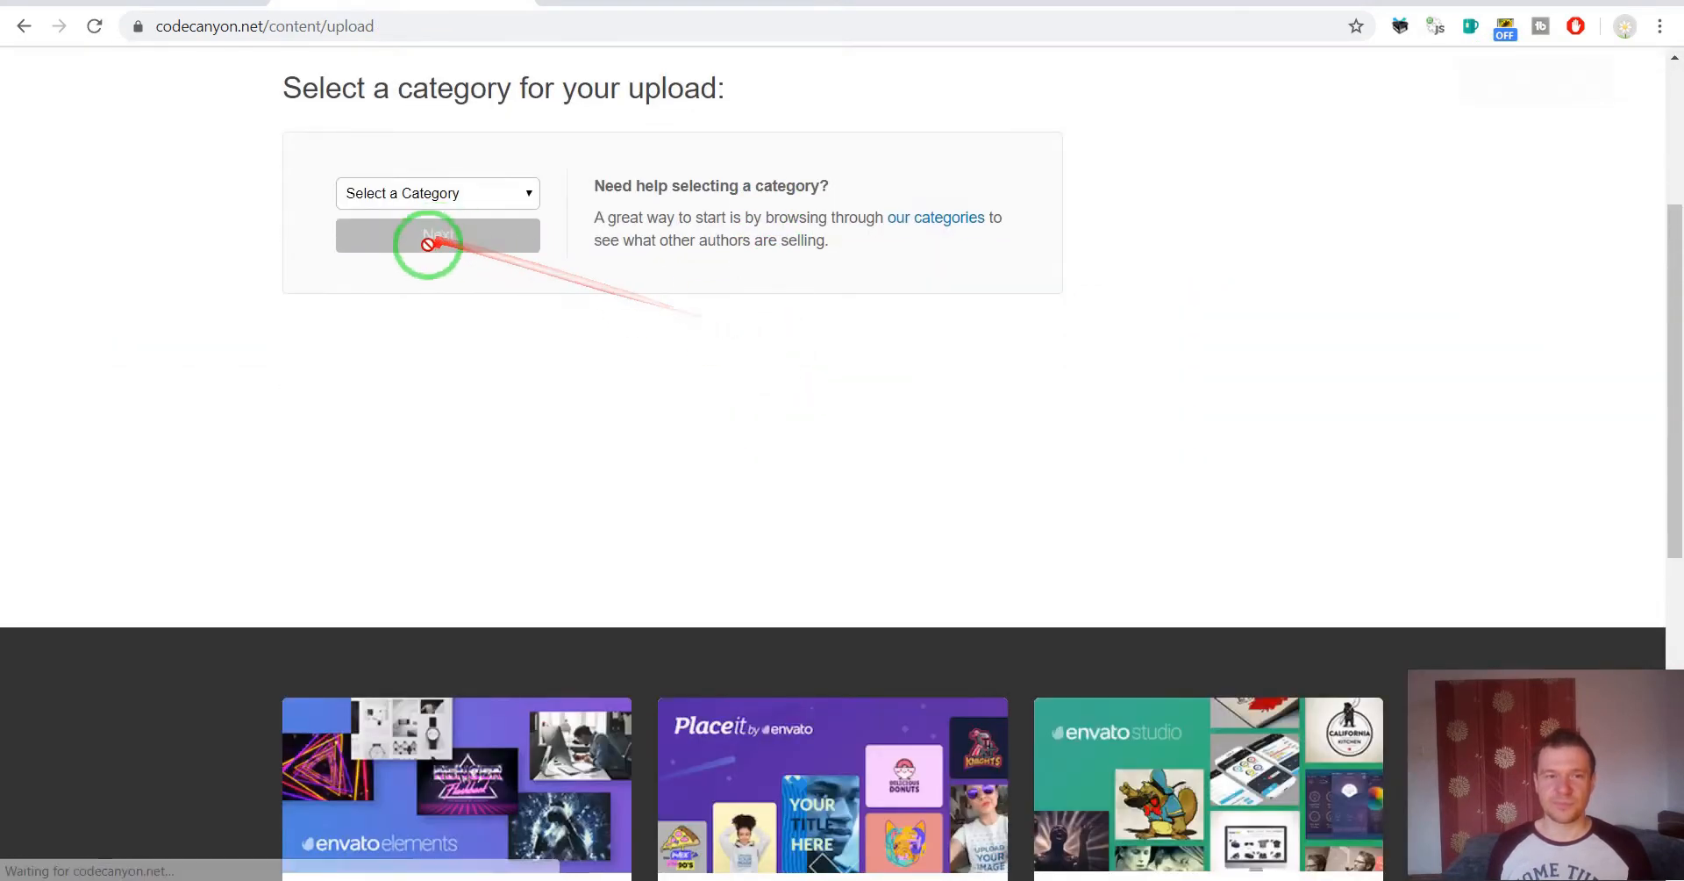
{"action": "left_click", "coordinate": [416, 191]}
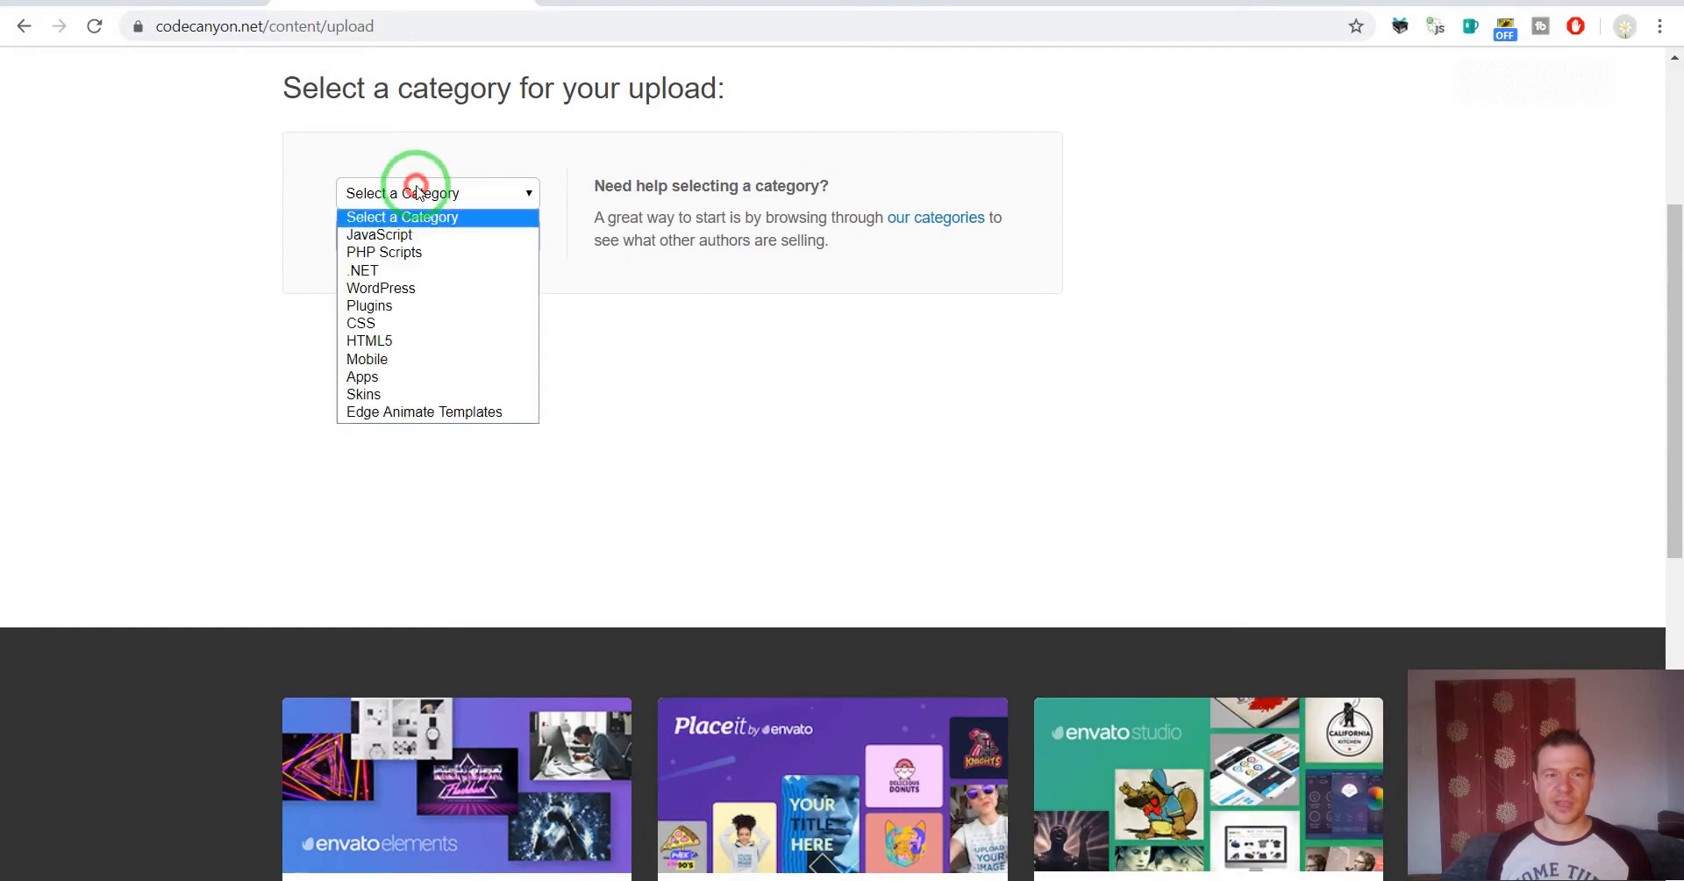
{"action": "left_click", "coordinate": [412, 297]}
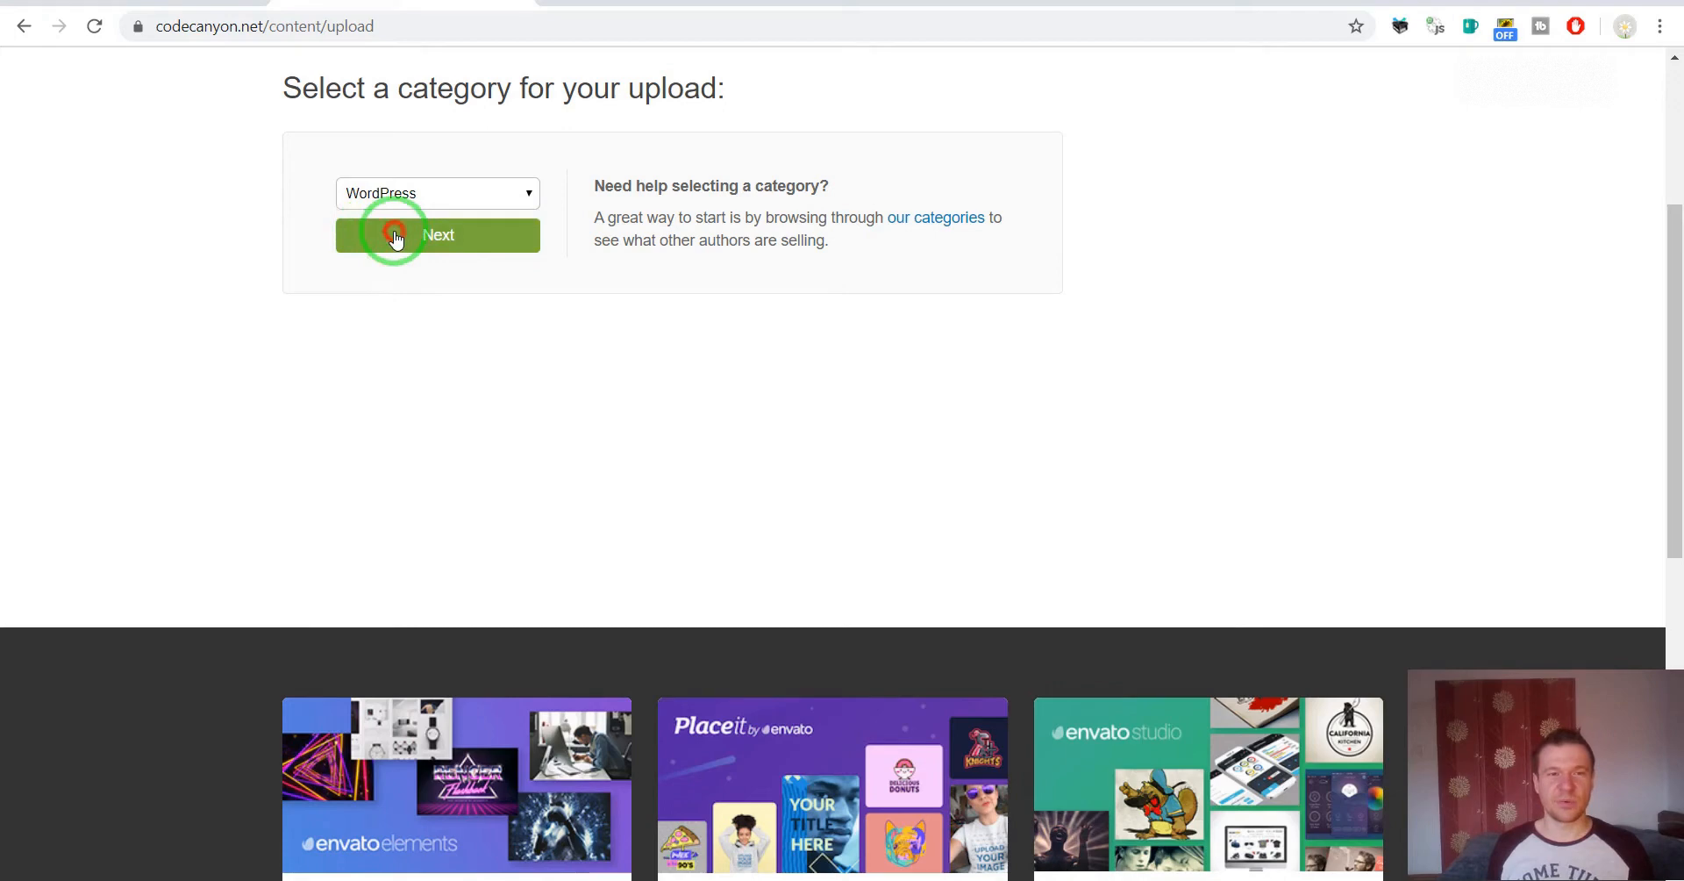
{"action": "left_click", "coordinate": [395, 235]}
{"action": "scroll", "coordinate": [263, 368], "scroll_direction": "down", "scroll_amount": 3}
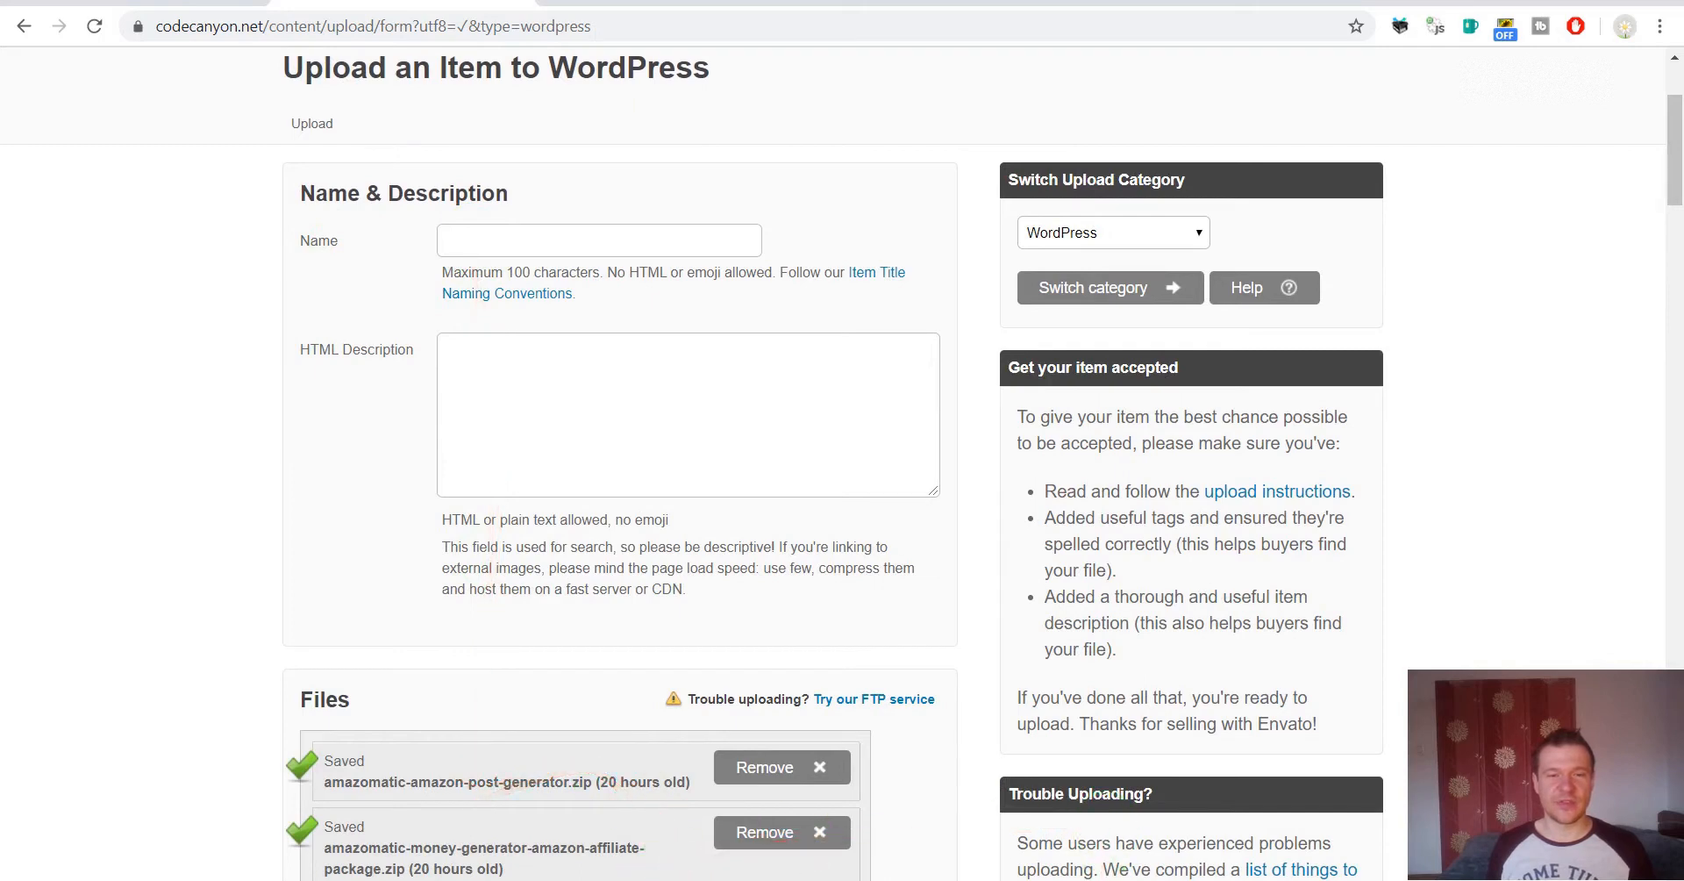
Copy the plugin title from description.txt and enter "AutoBlog Iframe Extension Plugin for WordPress" as the item name.
{"action": "left_click", "coordinate": [1063, 879]}
{"action": "left_click", "coordinate": [41, 62]}
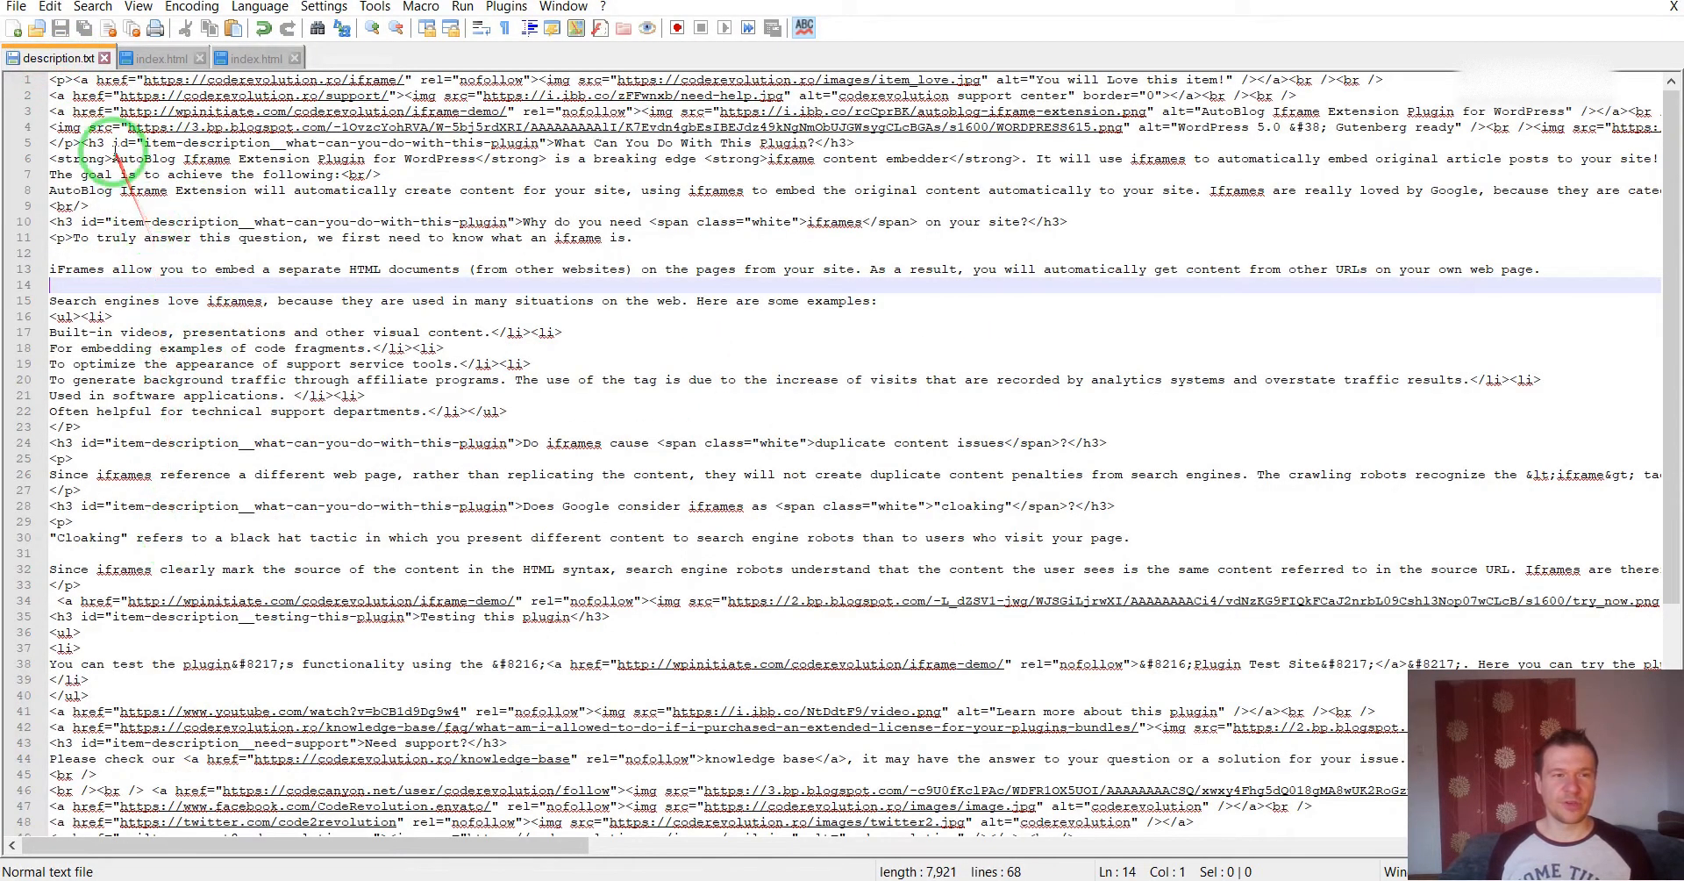
{"action": "left_click_drag", "start_coordinate": [112, 158], "coordinate": [173, 151]}
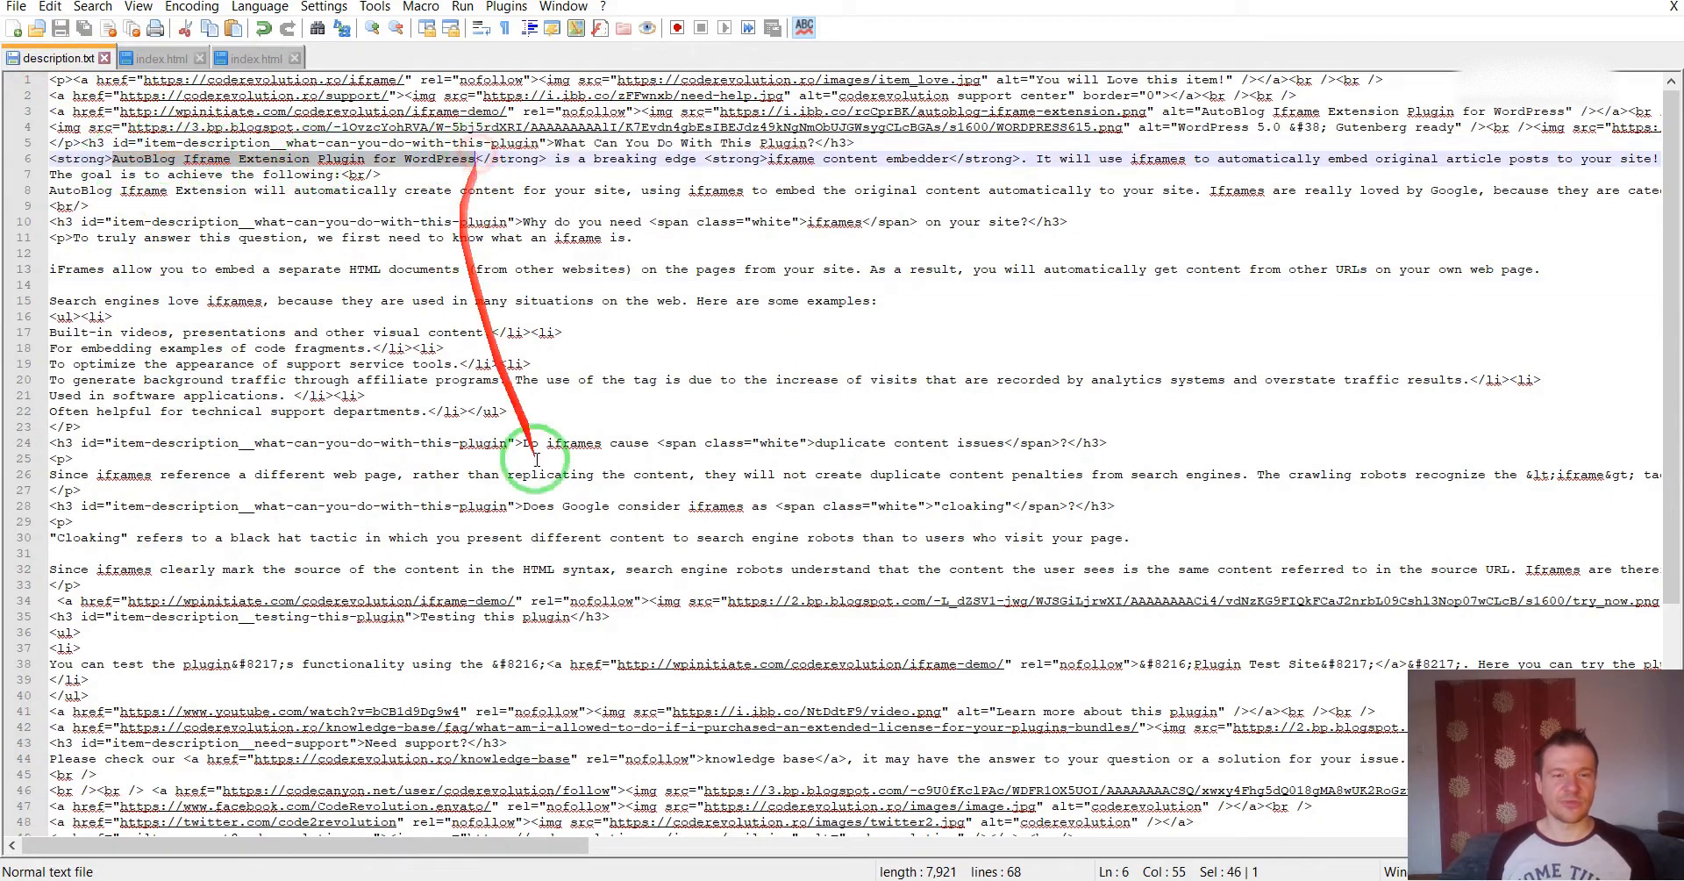
{"action": "left_click", "coordinate": [803, 877]}
{"action": "left_click", "coordinate": [522, 247]}
{"action": "type", "text": "AutoBlog Iframe Extension Plugin for WordPress"}
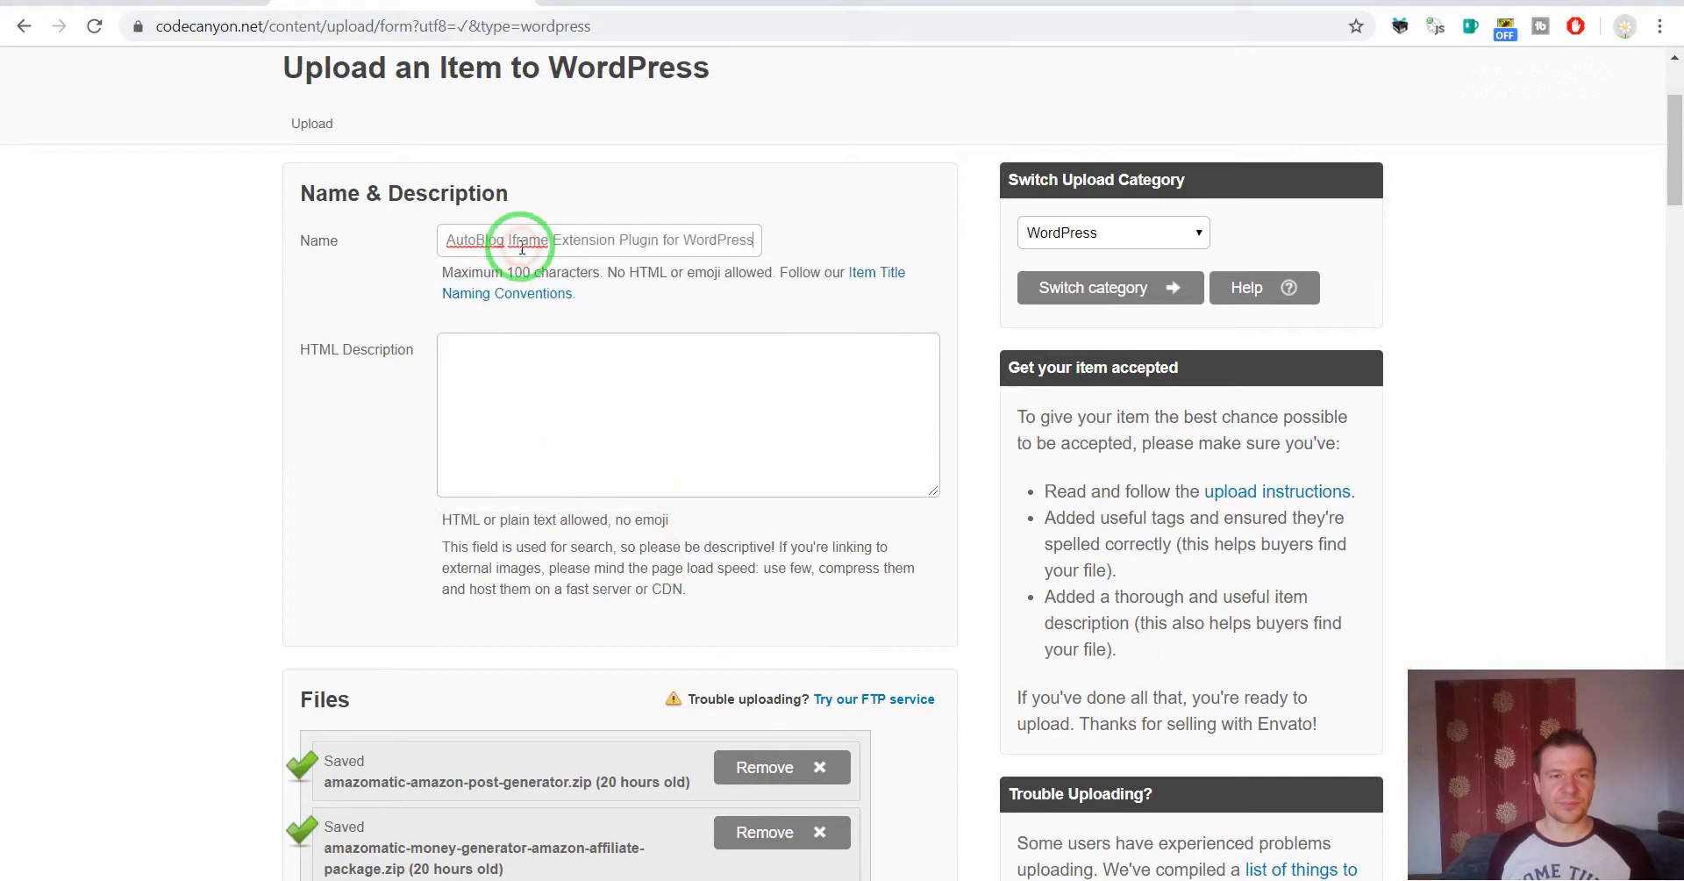
Copy the HTML description text in description.txt, leaving out the Tags lines at the end.
{"action": "left_click", "coordinate": [1053, 879]}
{"action": "key", "text": "ctrl+a"}
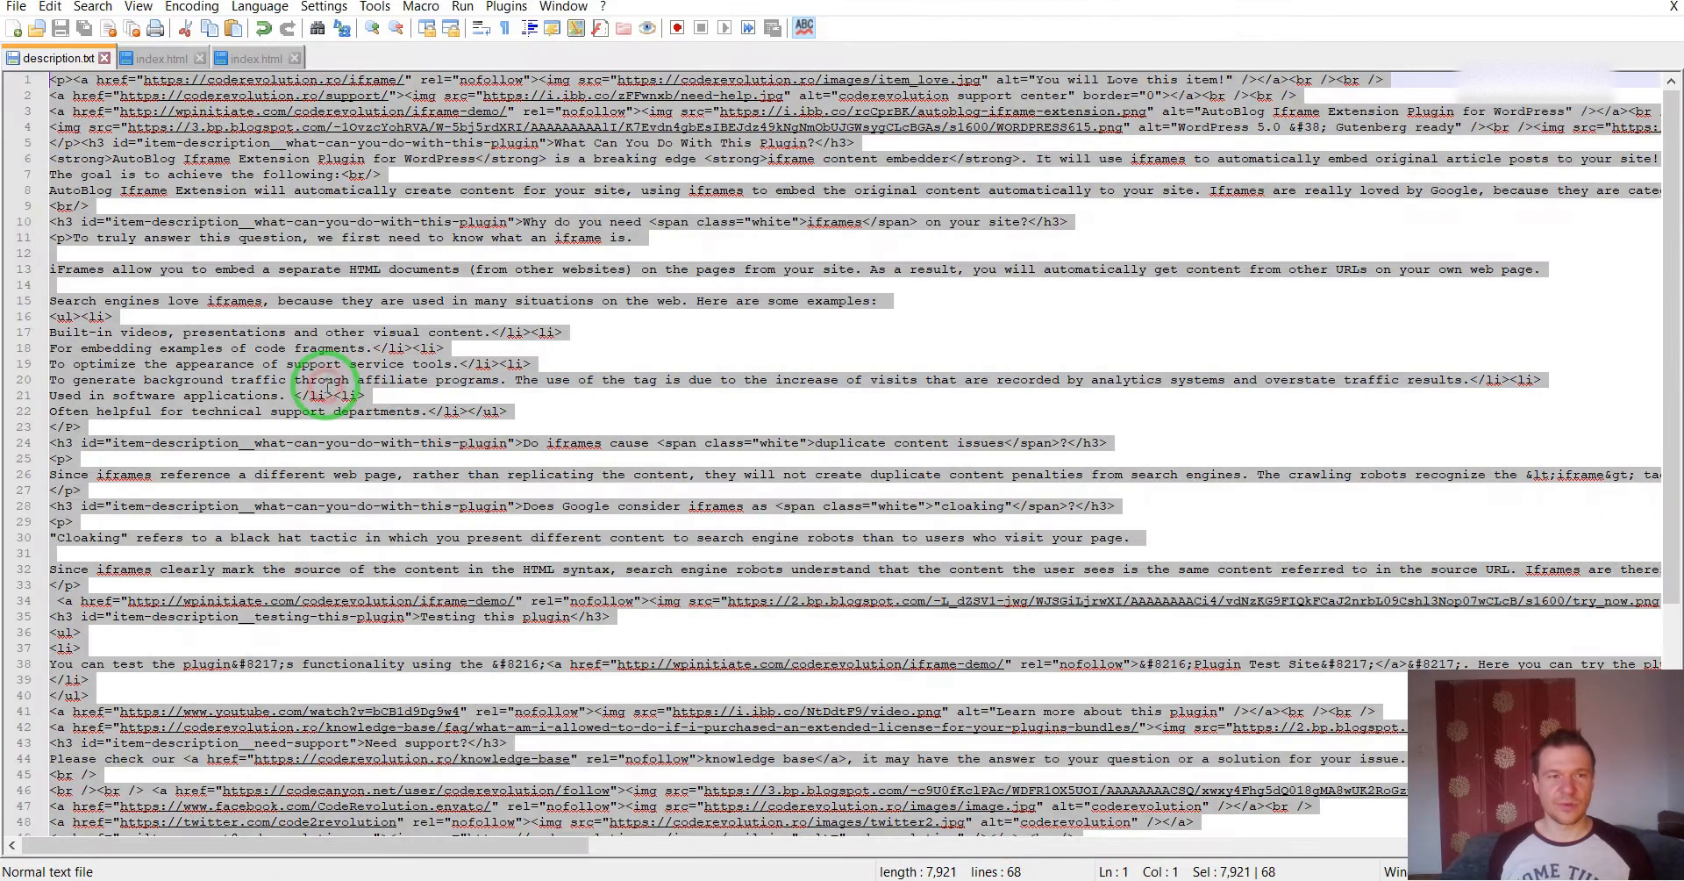
{"action": "scroll", "coordinate": [422, 702], "scroll_direction": "down", "scroll_amount": 7}
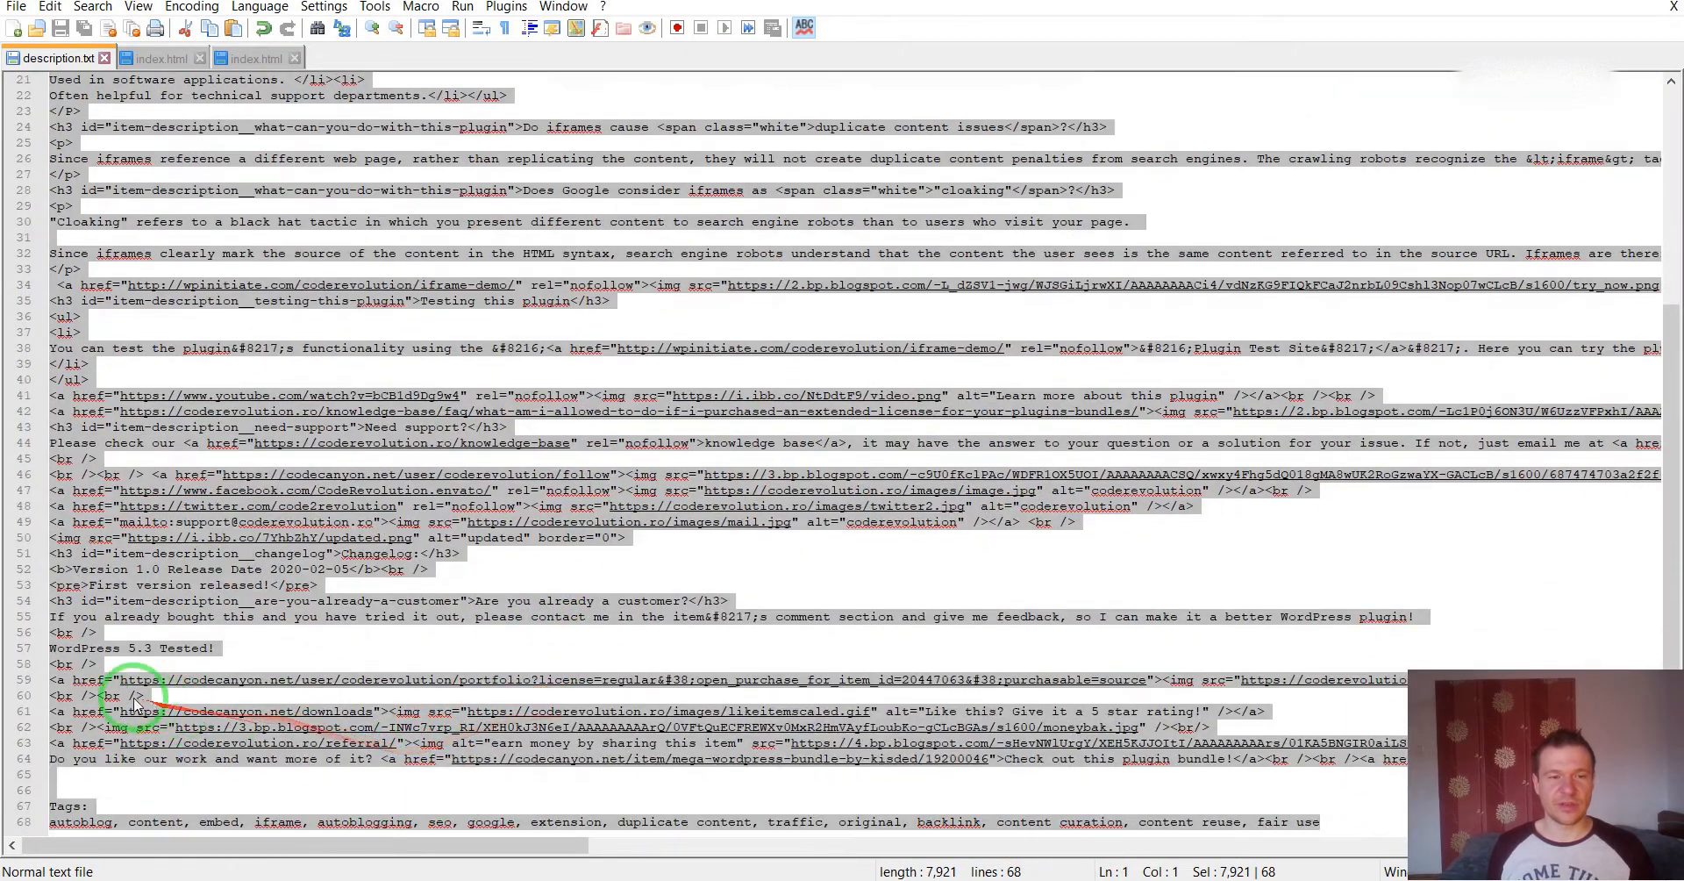
{"action": "left_click_drag", "start_coordinate": [75, 775], "coordinate": [35, 74]}
{"action": "key", "text": "ctrl+c"}
Paste the copied HTML into the upload form's HTML Description and return to its beginning.
{"action": "left_click", "coordinate": [739, 879]}
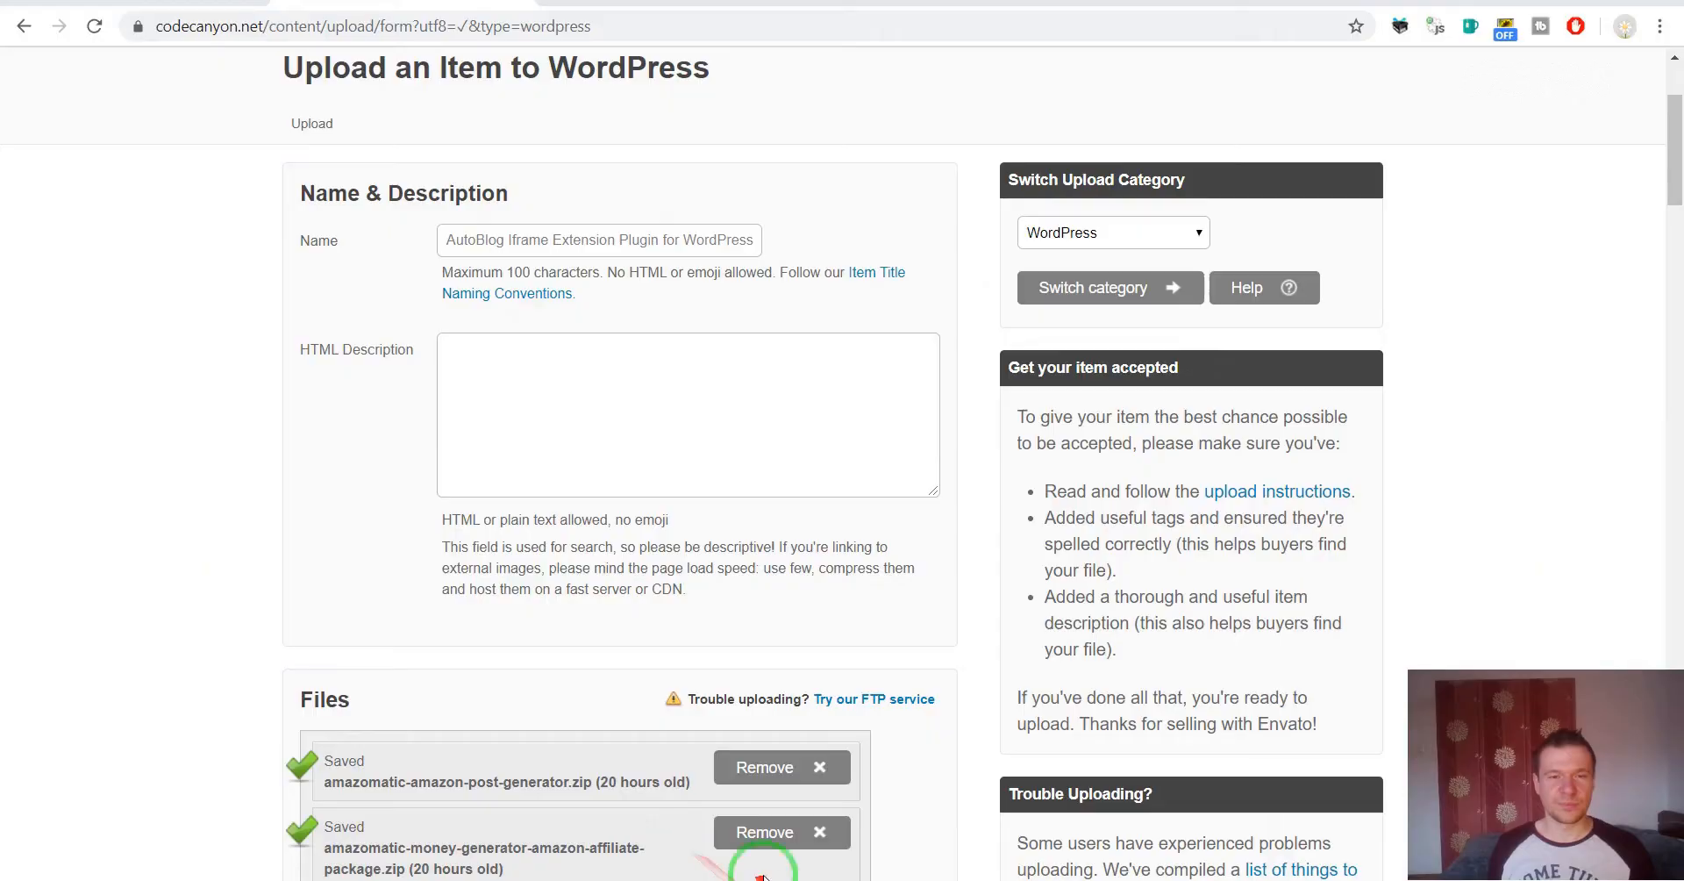
{"action": "left_click", "coordinate": [579, 433]}
{"action": "key", "text": "ctrl+v"}
{"action": "left_click", "coordinate": [933, 442]}
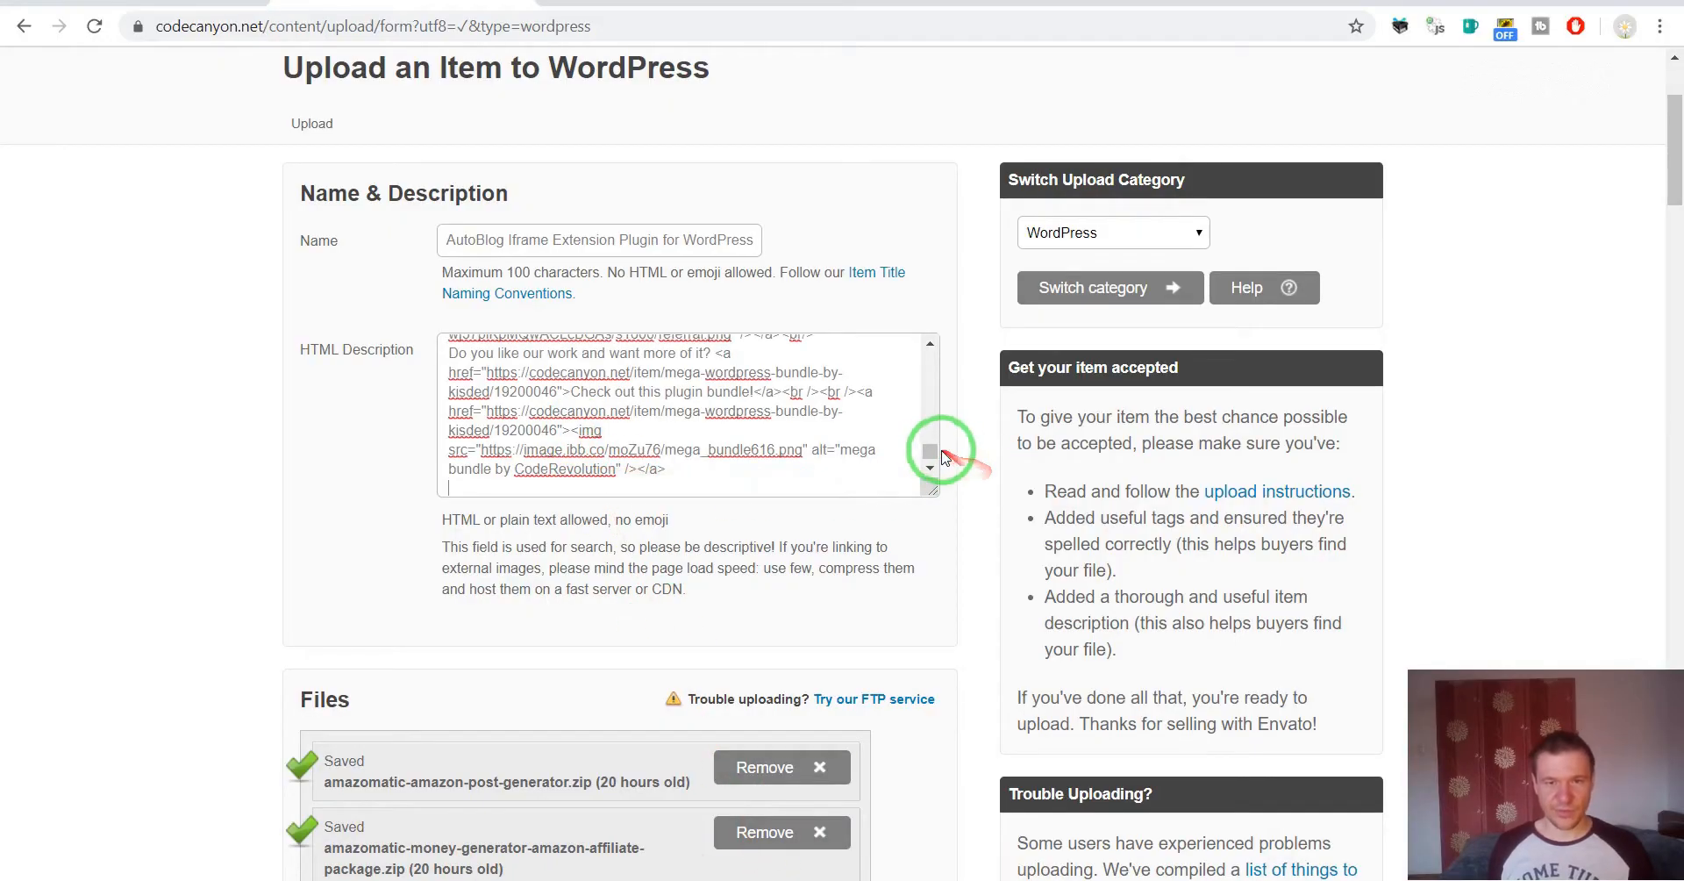
{"action": "left_click_drag", "start_coordinate": [934, 441], "coordinate": [932, 339]}
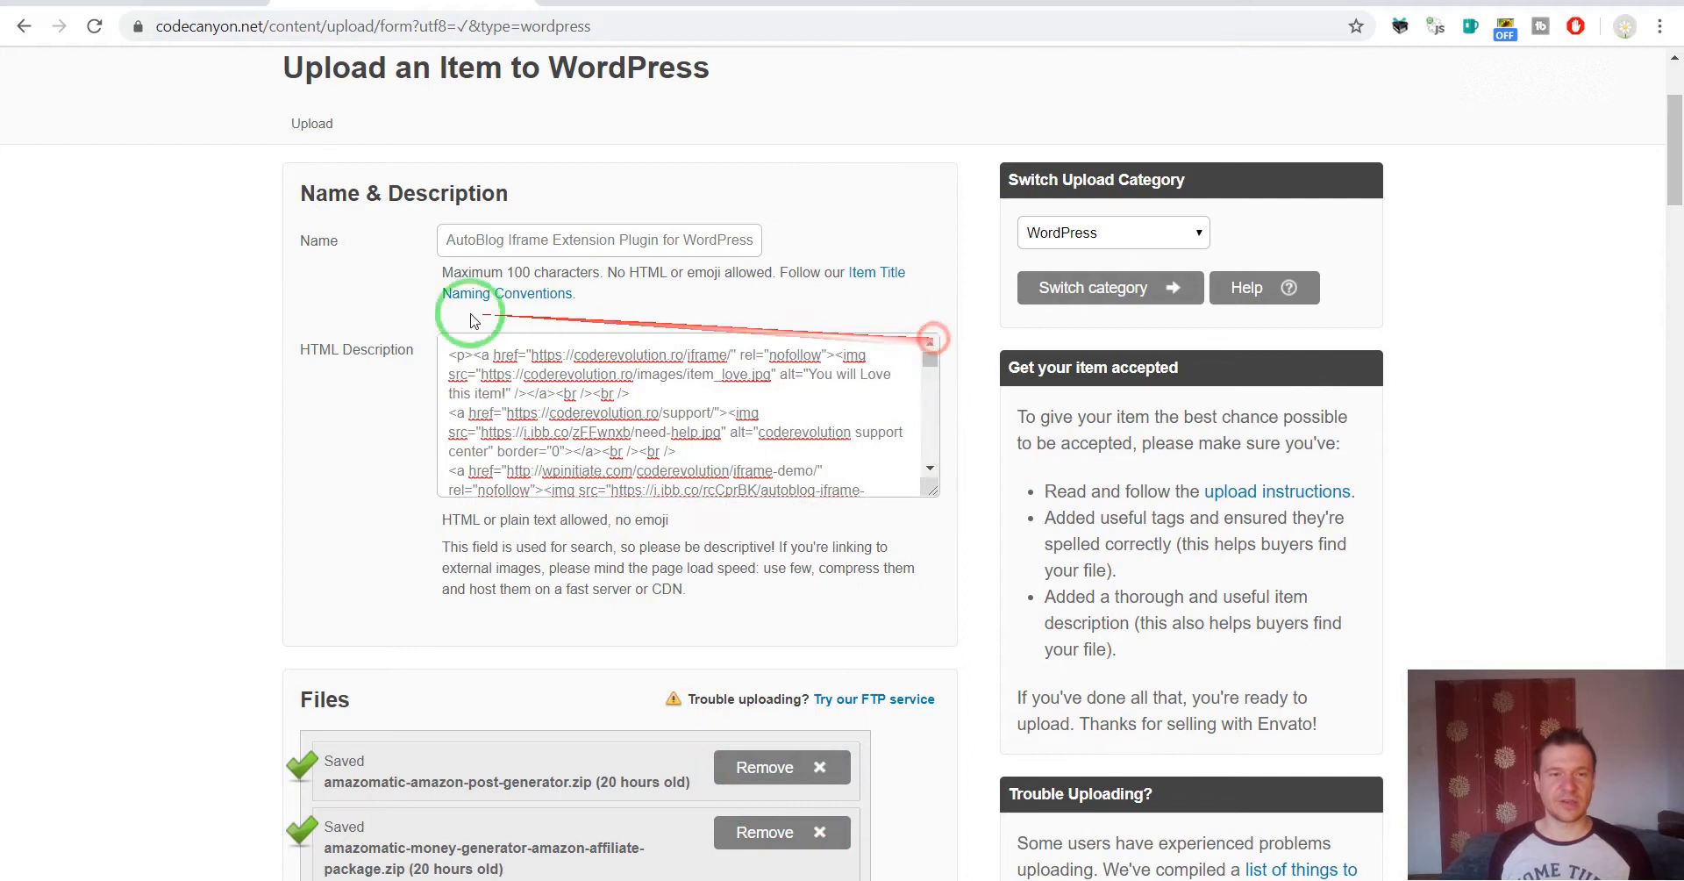
{"action": "left_click", "coordinate": [453, 347]}
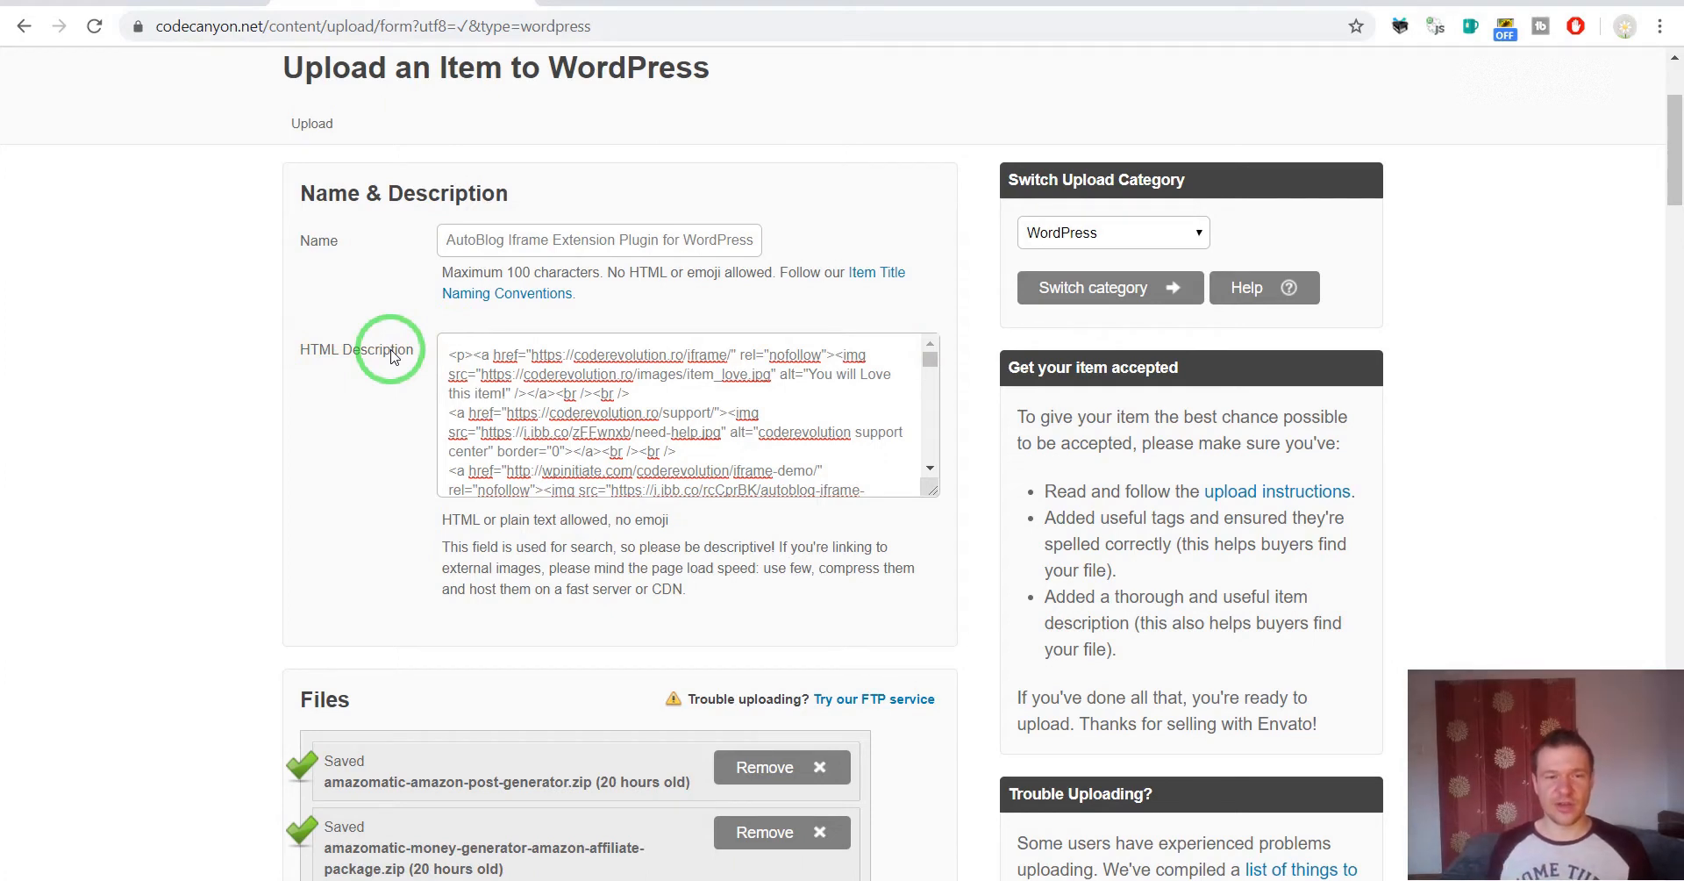
Upload avatar2.png from the AUTOBLOG-IFRAME-EXTENSION folder and assign this new upload as the item's thumbnail.
{"action": "scroll", "coordinate": [145, 447], "scroll_direction": "down", "scroll_amount": 7}
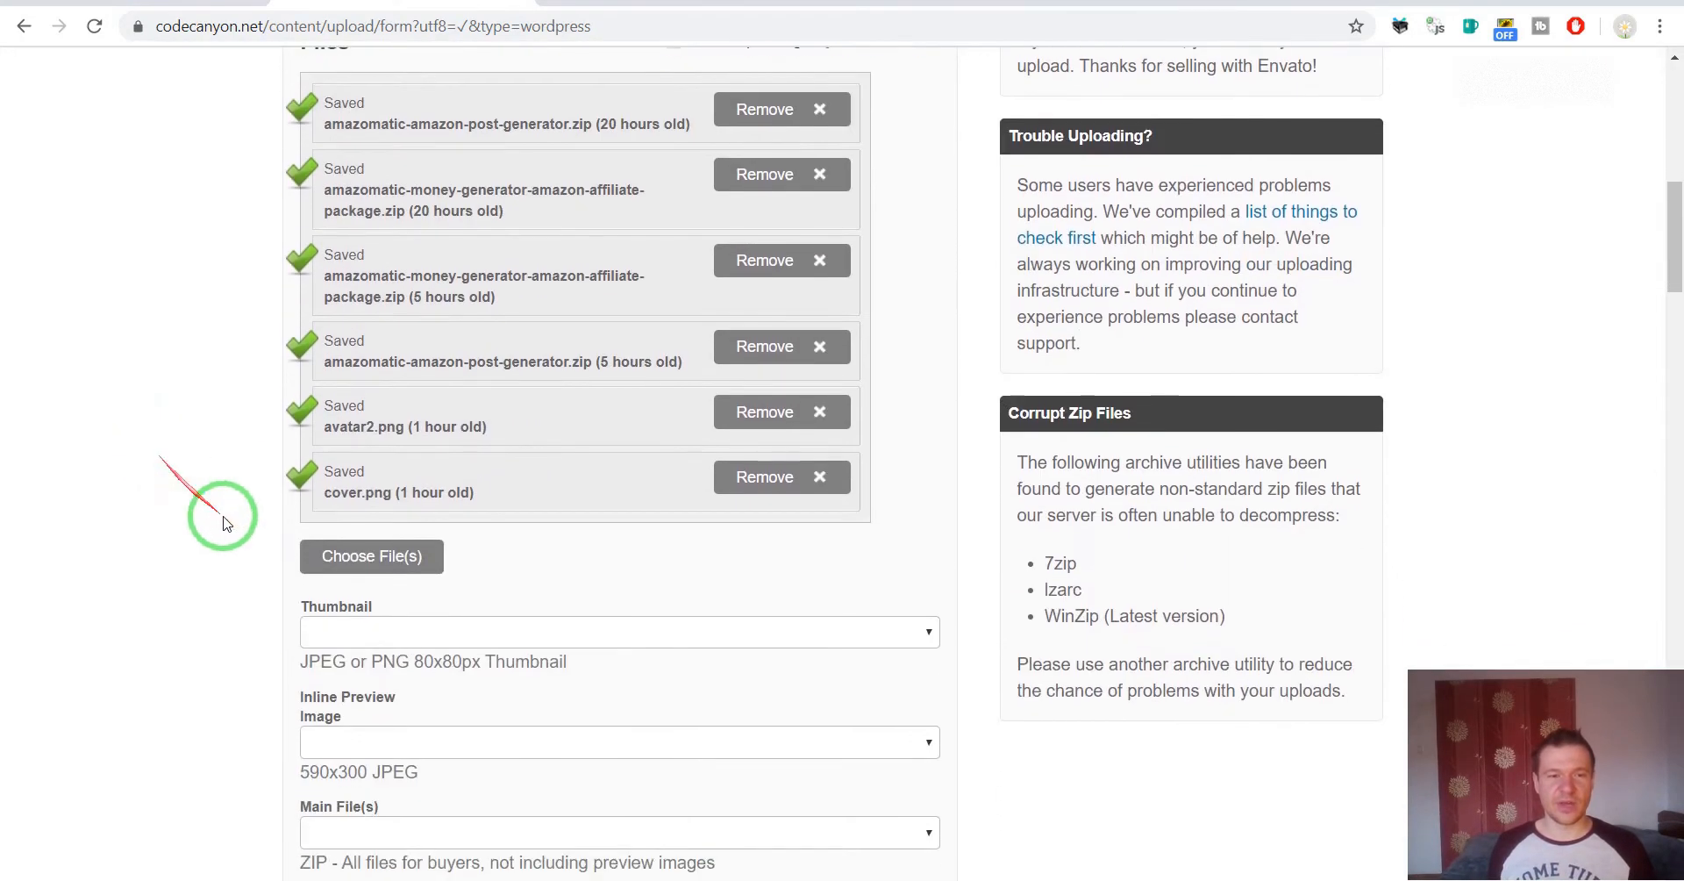
{"action": "left_click", "coordinate": [330, 557]}
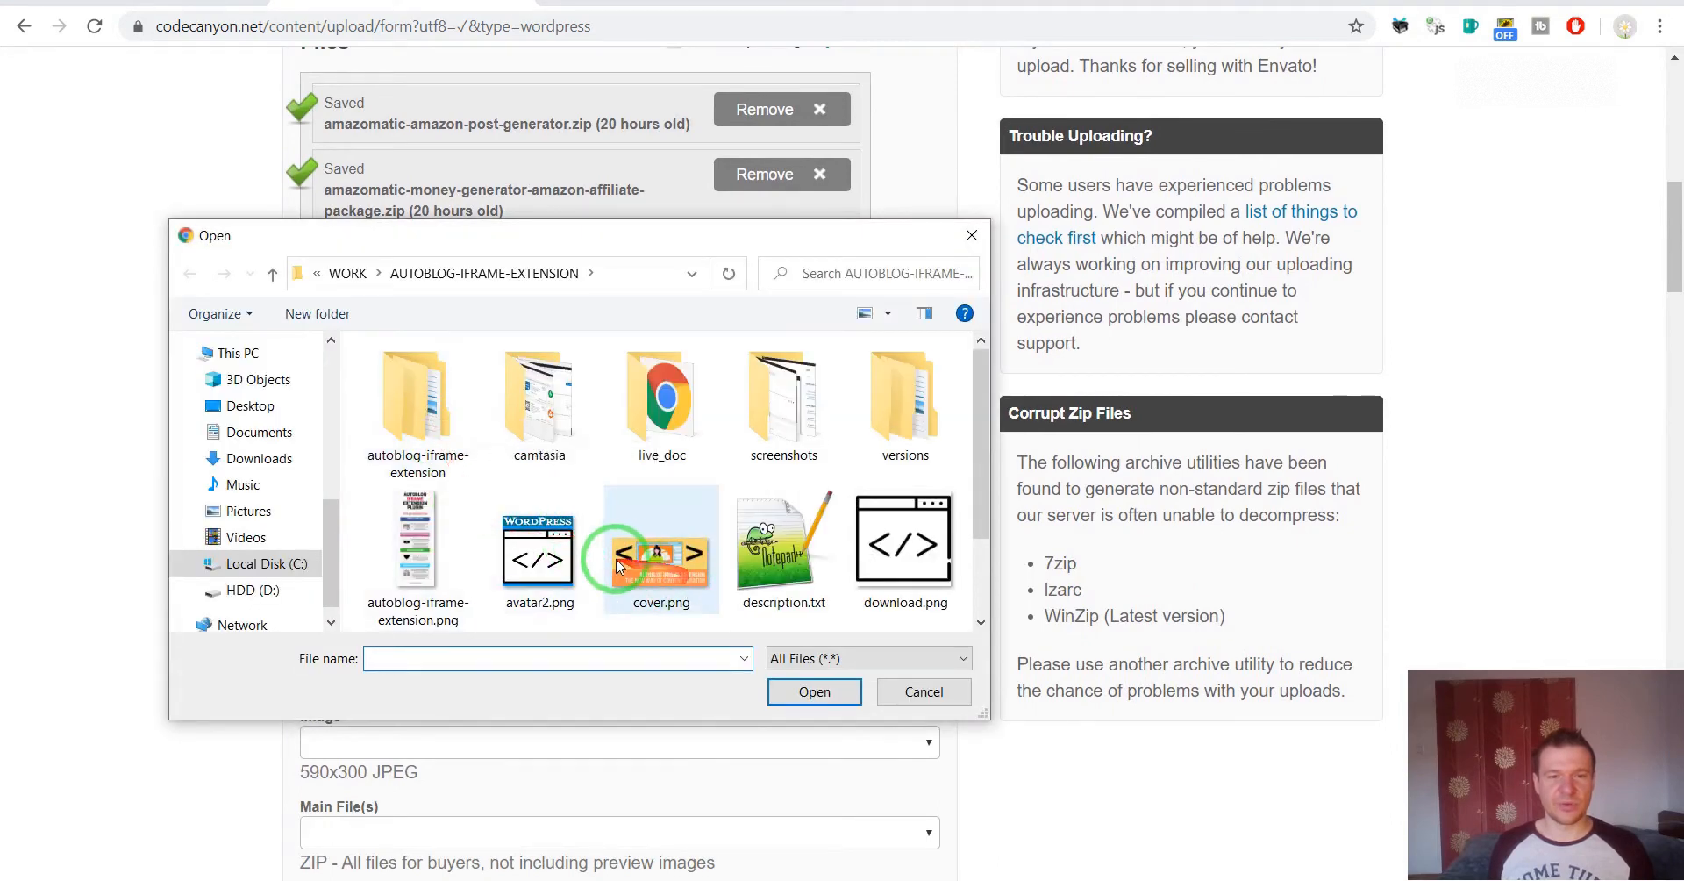
{"action": "scroll", "coordinate": [617, 564], "scroll_direction": "down", "scroll_amount": 1}
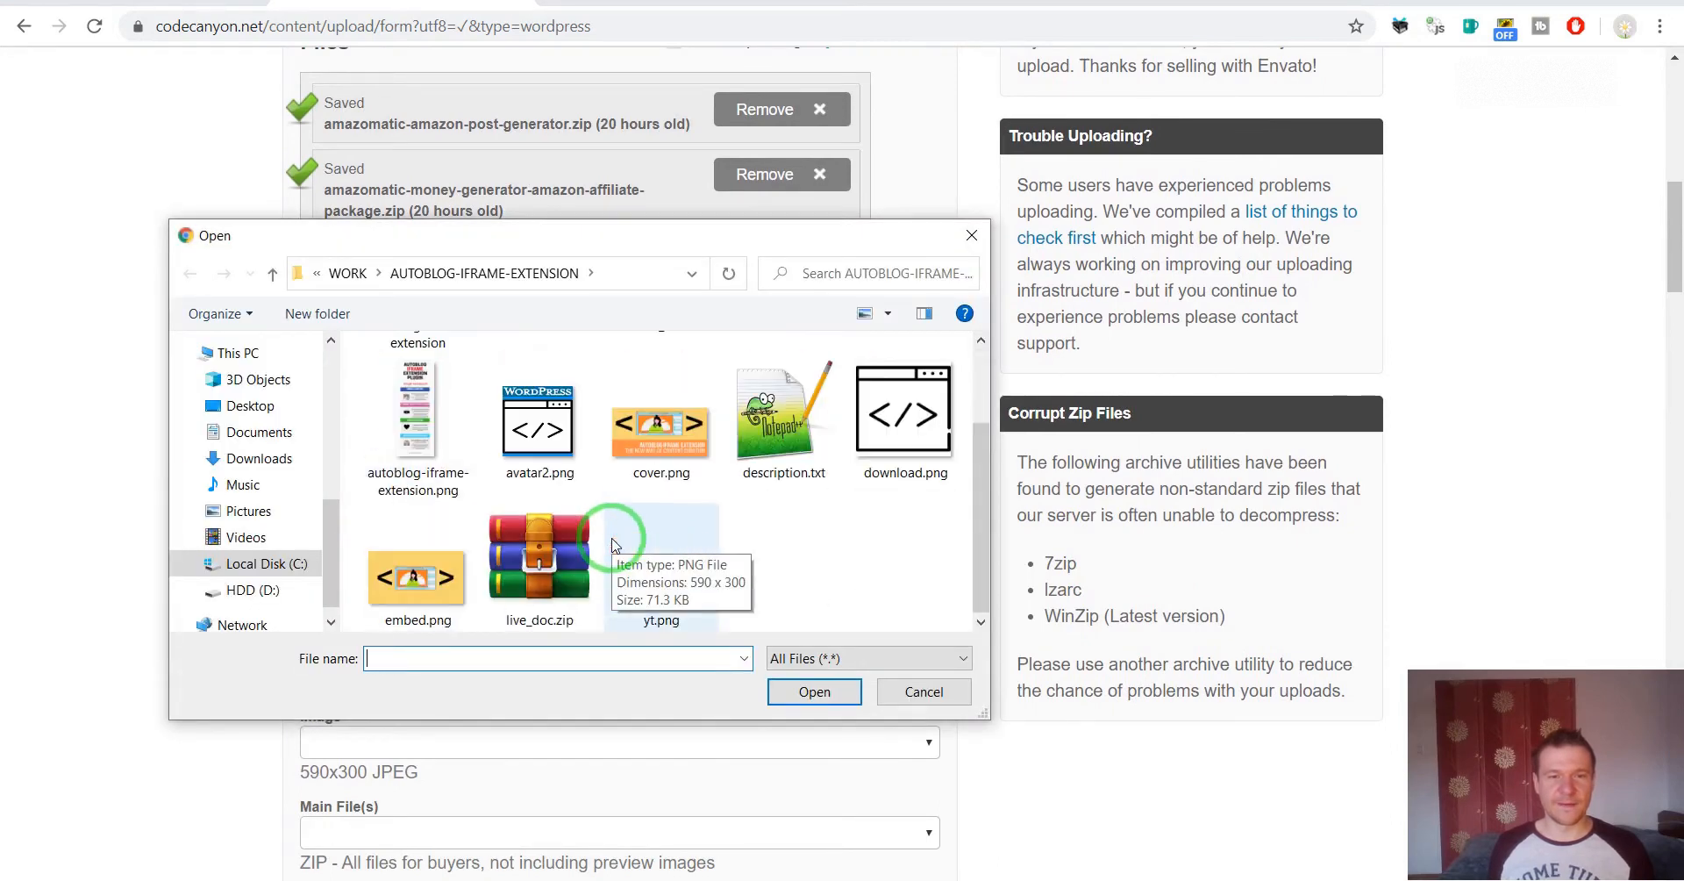
{"action": "double_click", "coordinate": [534, 446]}
{"action": "scroll", "coordinate": [244, 562], "scroll_direction": "down", "scroll_amount": 2}
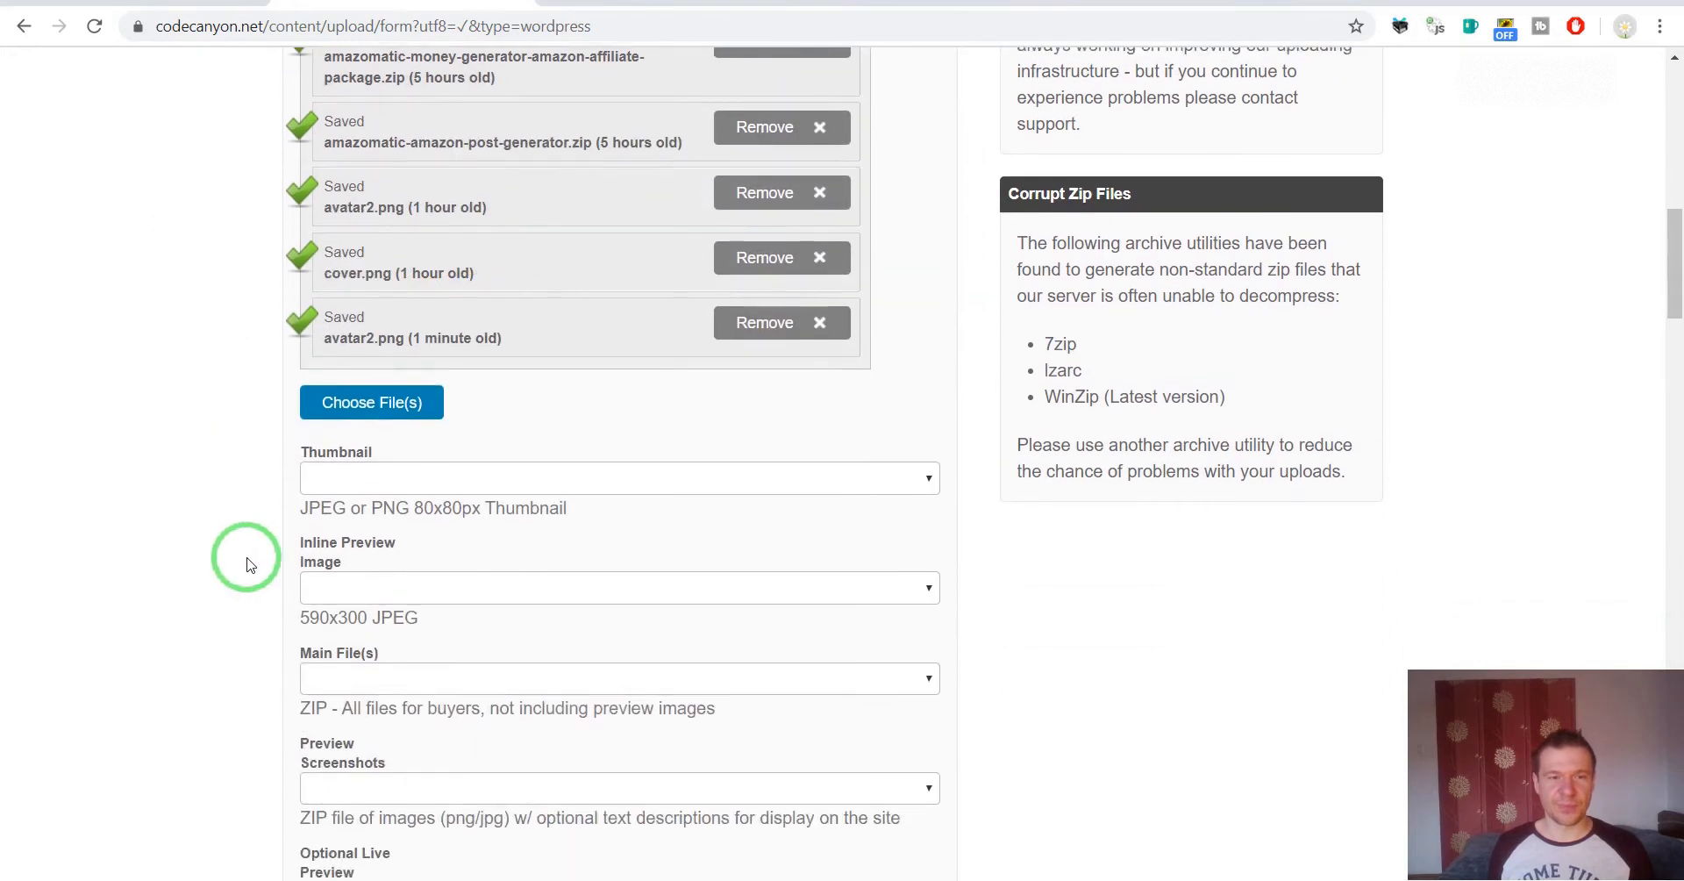
{"action": "left_click", "coordinate": [351, 478]}
{"action": "left_click", "coordinate": [355, 620]}
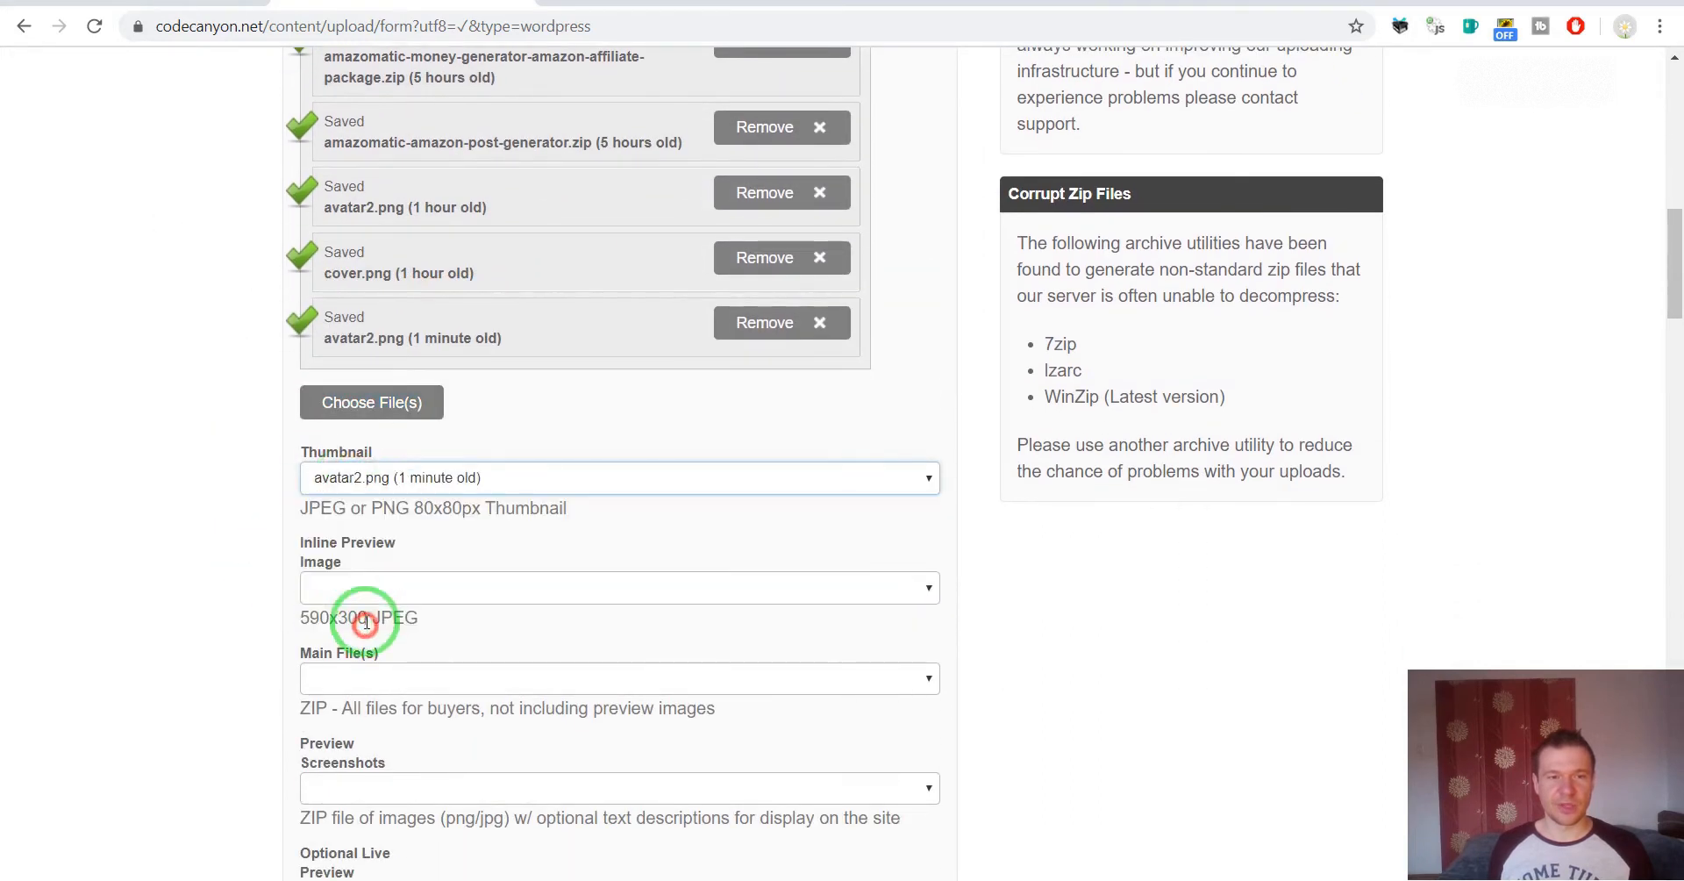
Upload cover.png and assign this new upload as the inline preview image.
{"action": "left_click", "coordinate": [356, 406]}
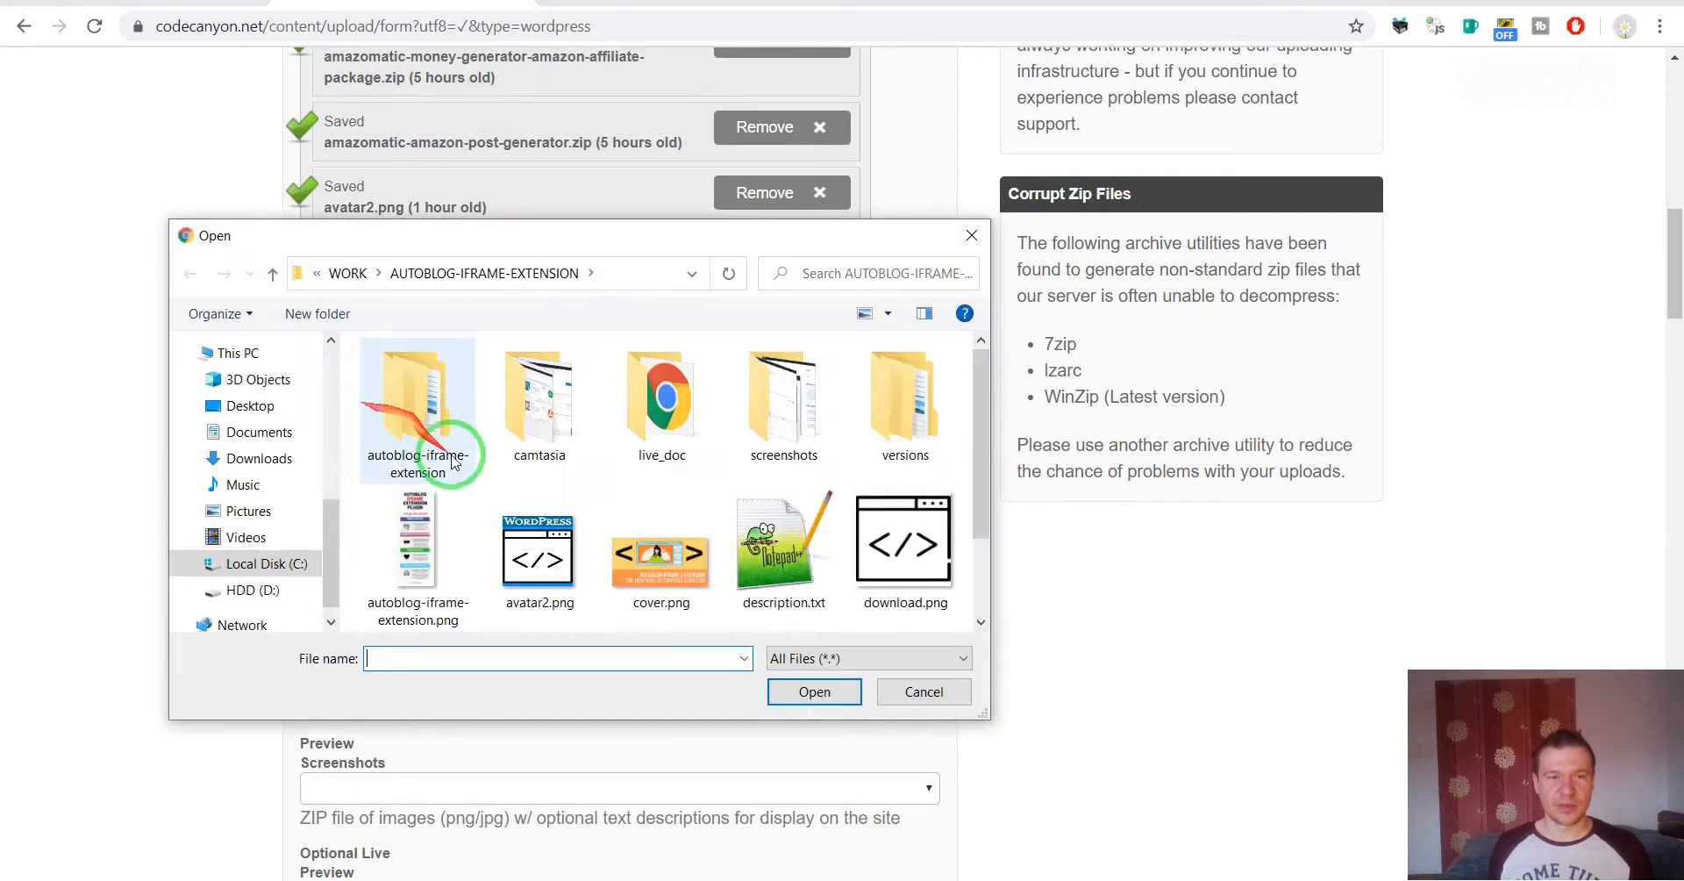
{"action": "double_click", "coordinate": [620, 558]}
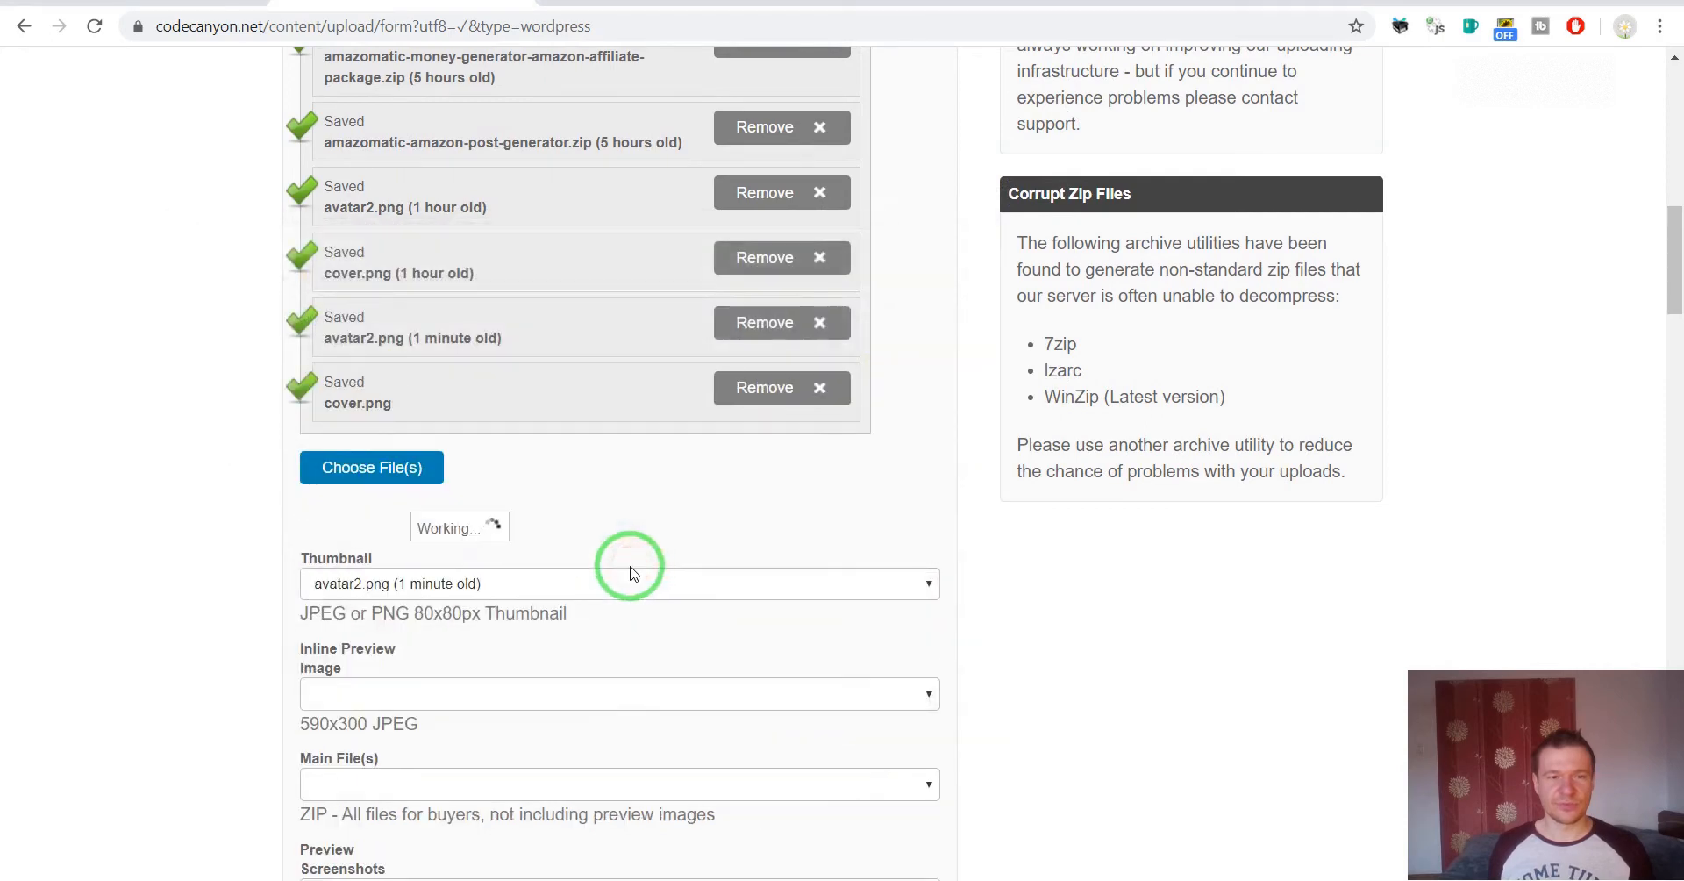
{"action": "left_click", "coordinate": [373, 658]}
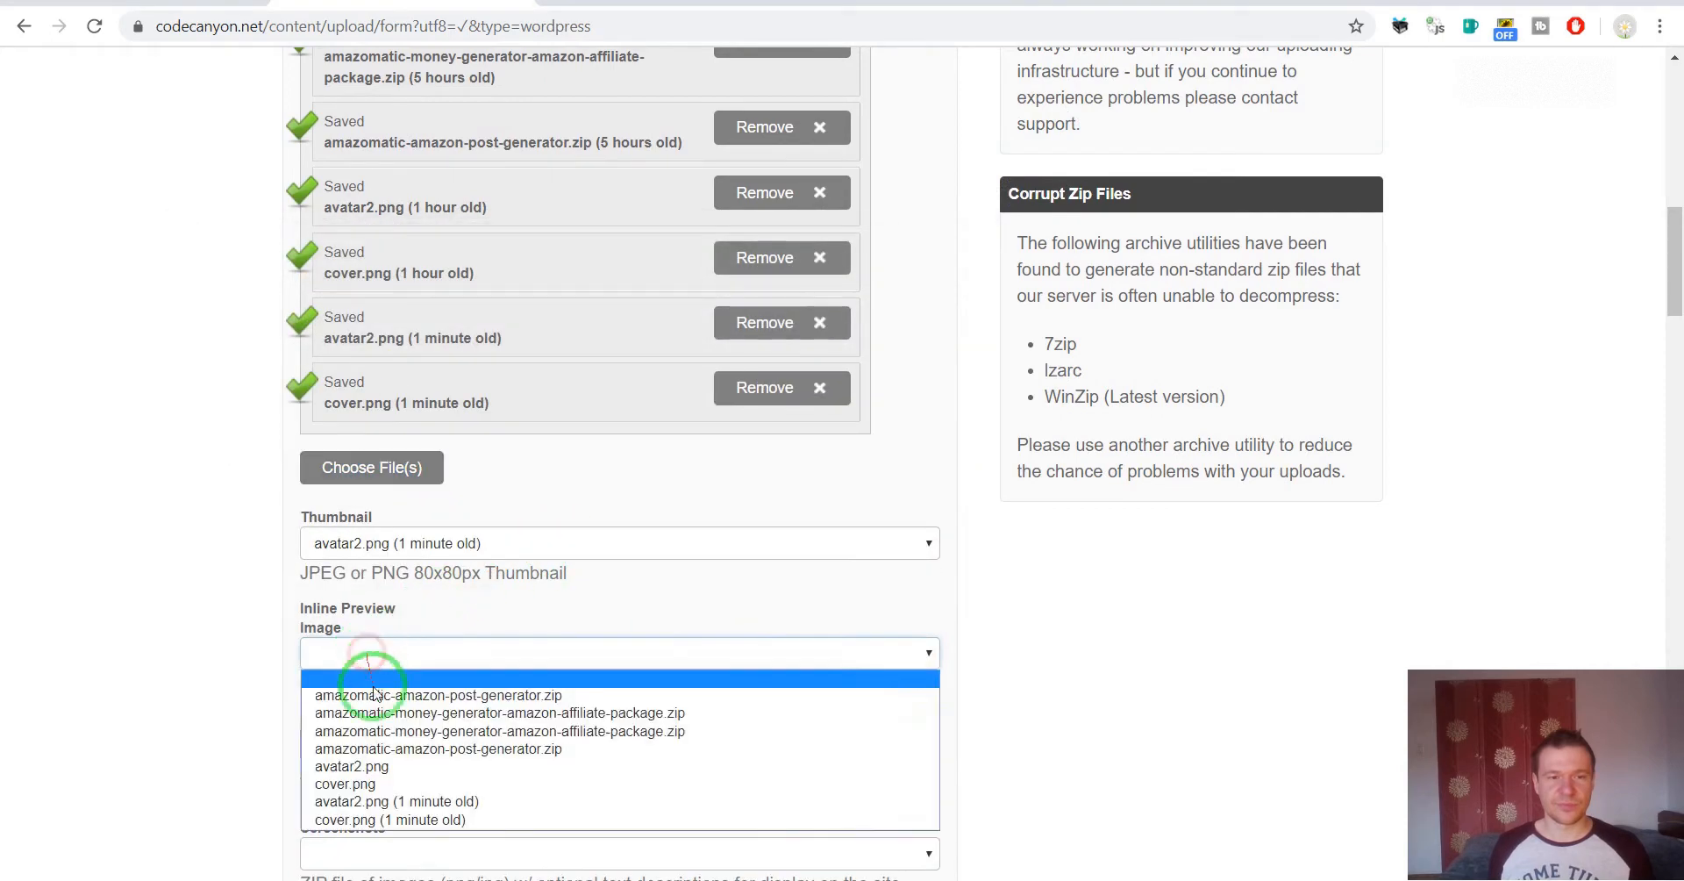
{"action": "left_click", "coordinate": [376, 814]}
From the file chooser, compress the autoblog-iframe-extension folder into a ZIP archive named autoblog-iframe-extension.zip.
{"action": "left_click", "coordinate": [359, 470]}
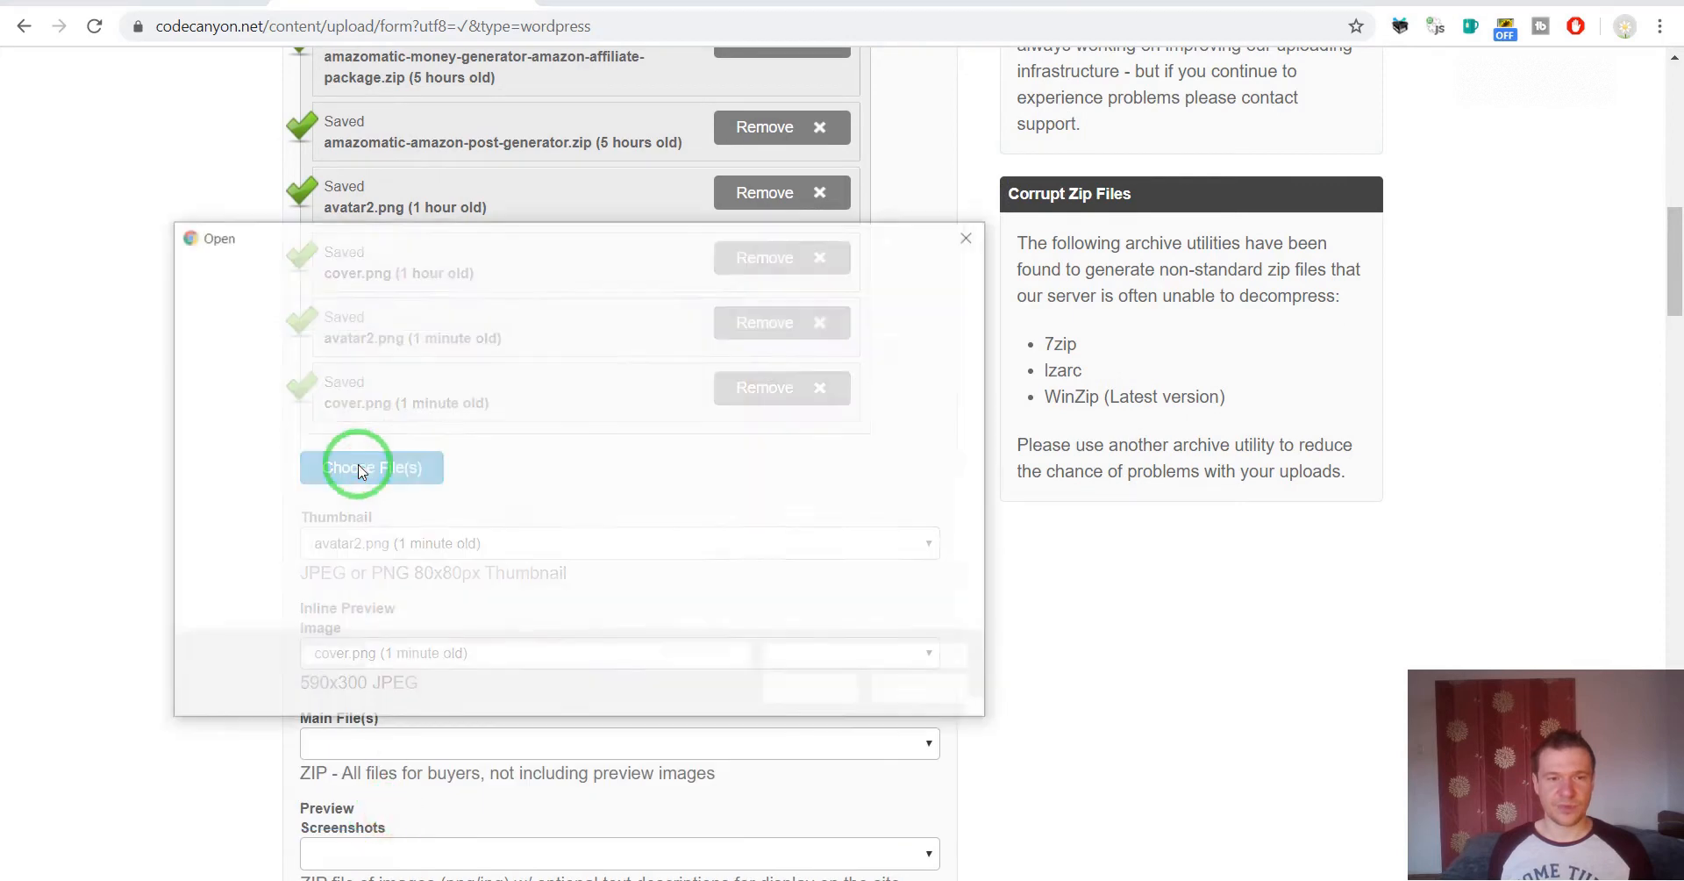
{"action": "left_click", "coordinate": [456, 448]}
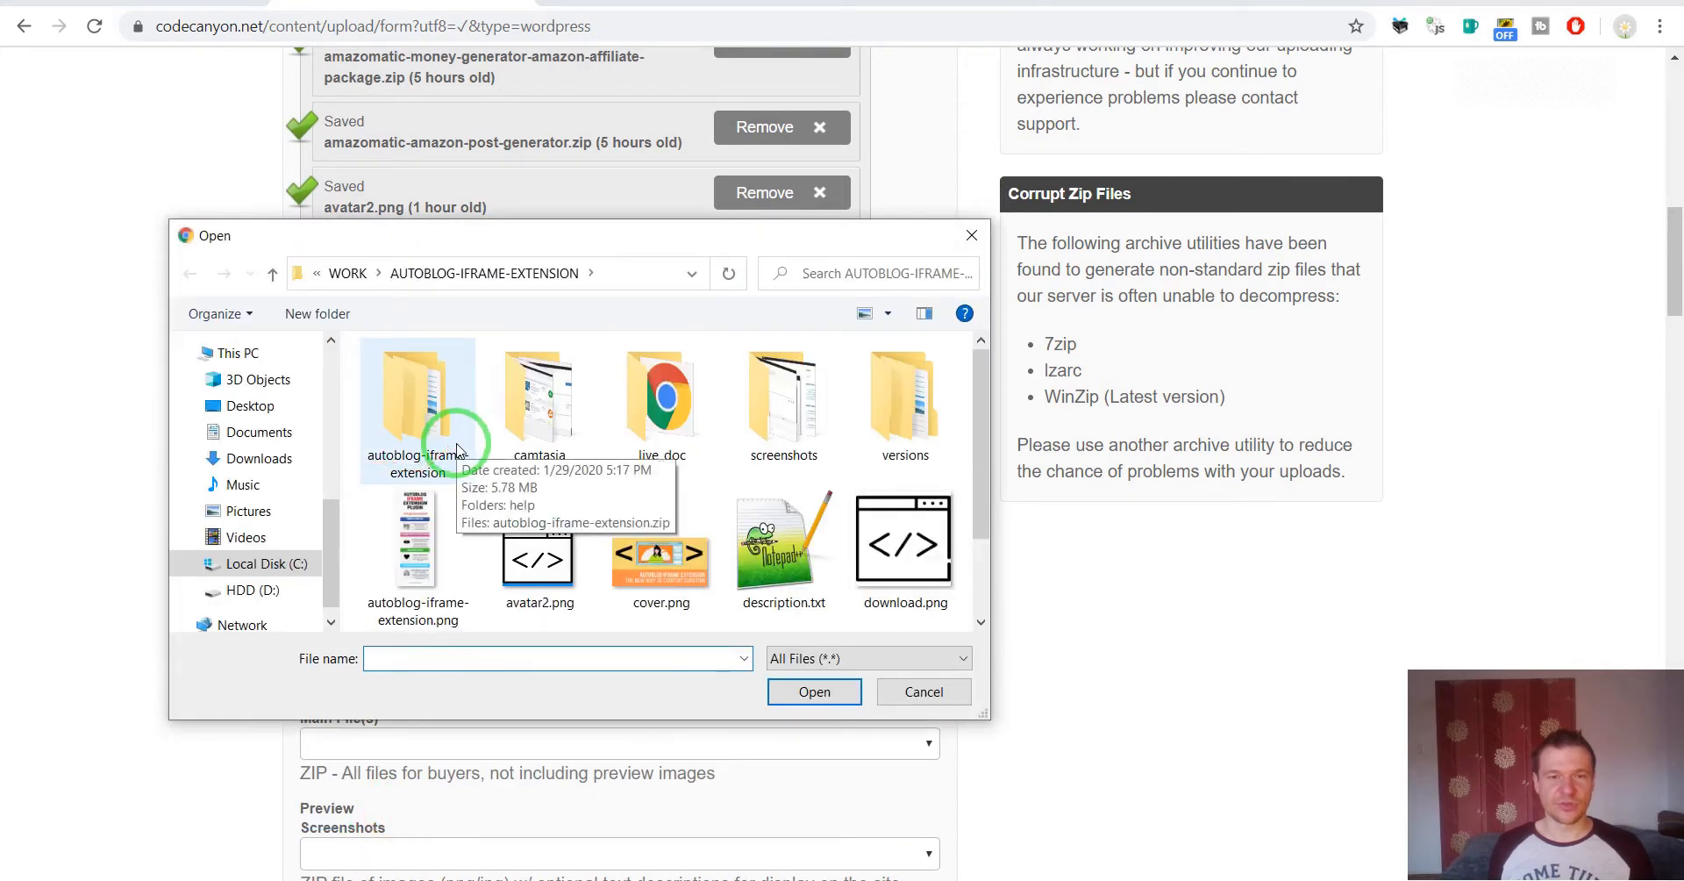
{"action": "left_click", "coordinate": [424, 421]}
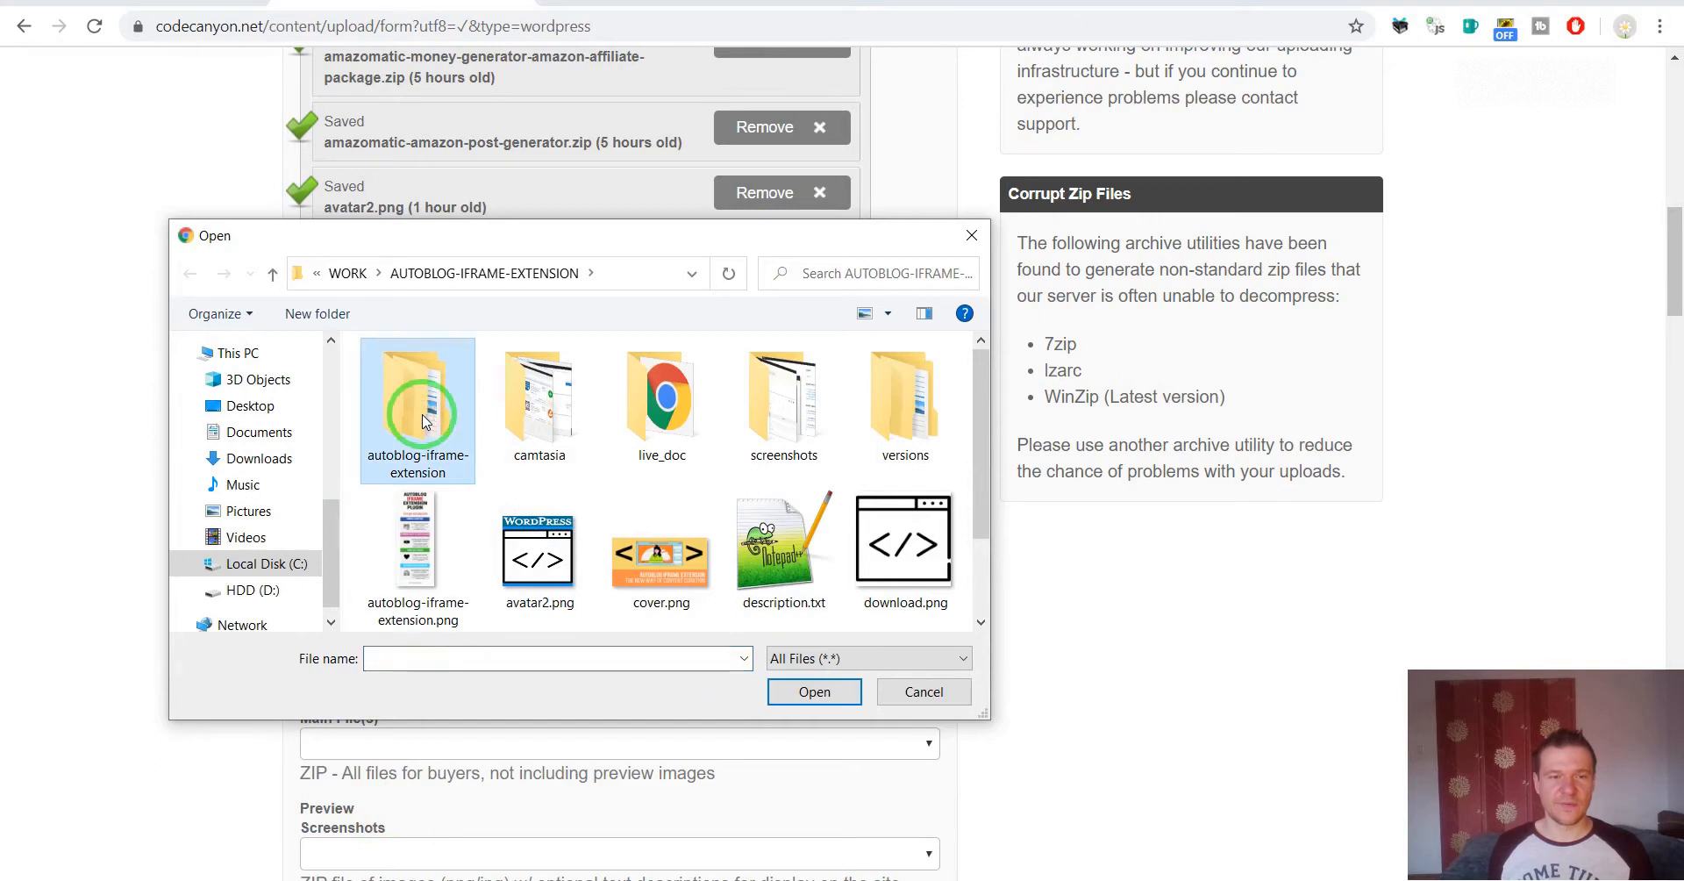
{"action": "right_click", "coordinate": [421, 413]}
{"action": "left_click", "coordinate": [465, 582]}
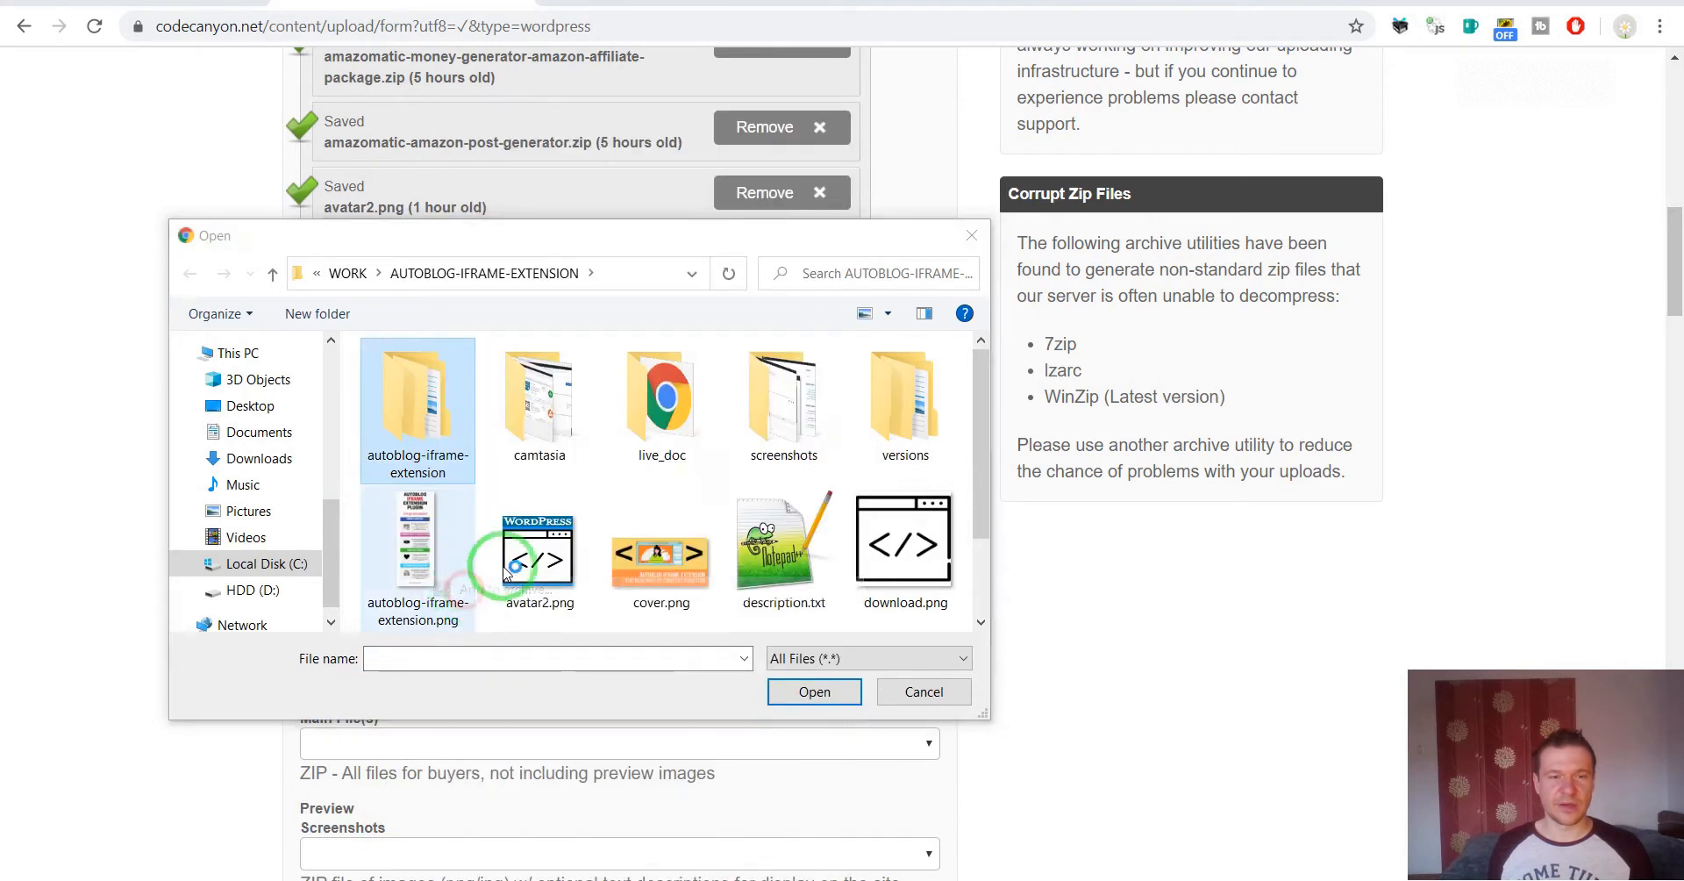
{"action": "left_click", "coordinate": [763, 410]}
{"action": "left_click", "coordinate": [862, 630]}
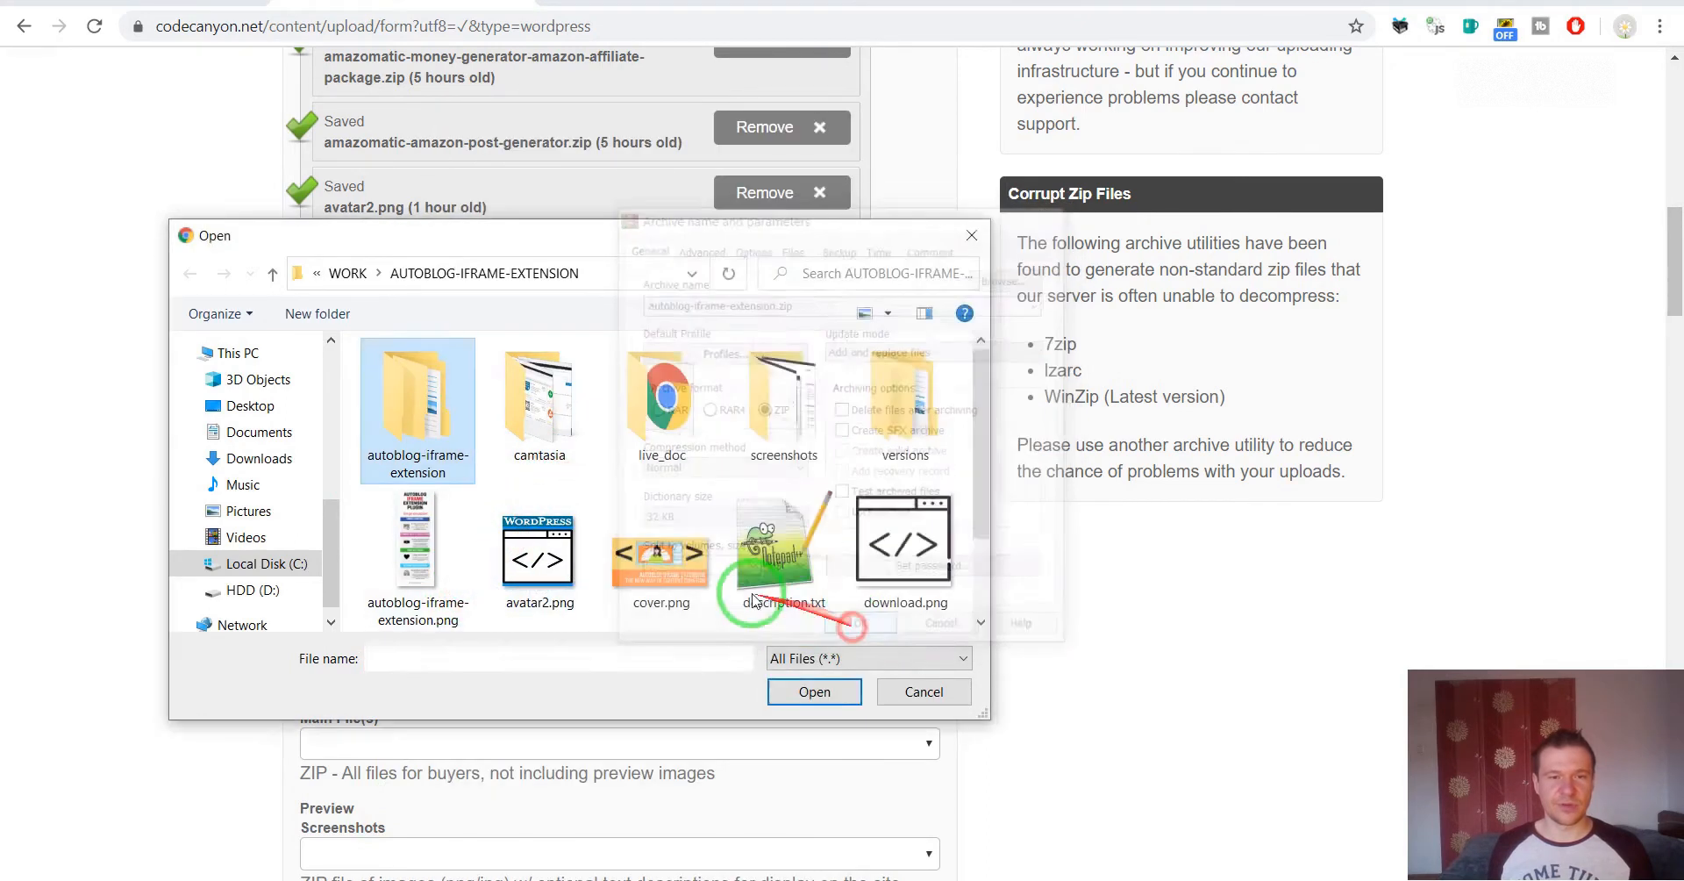
{"action": "left_click", "coordinate": [555, 414]}
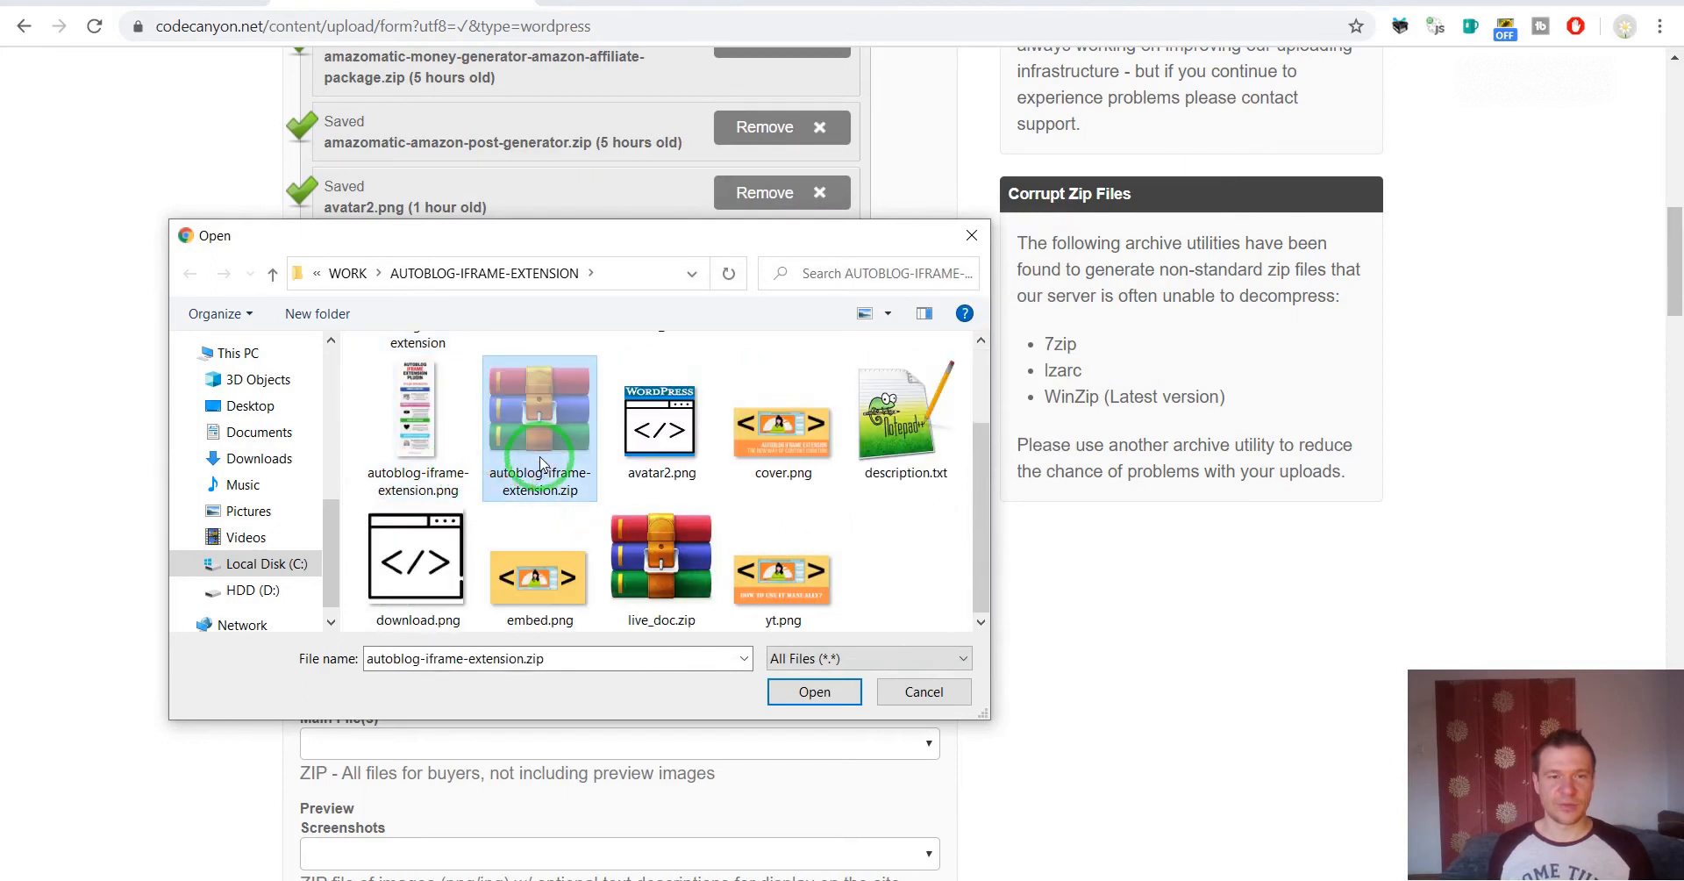
{"action": "double_click", "coordinate": [917, 405]}
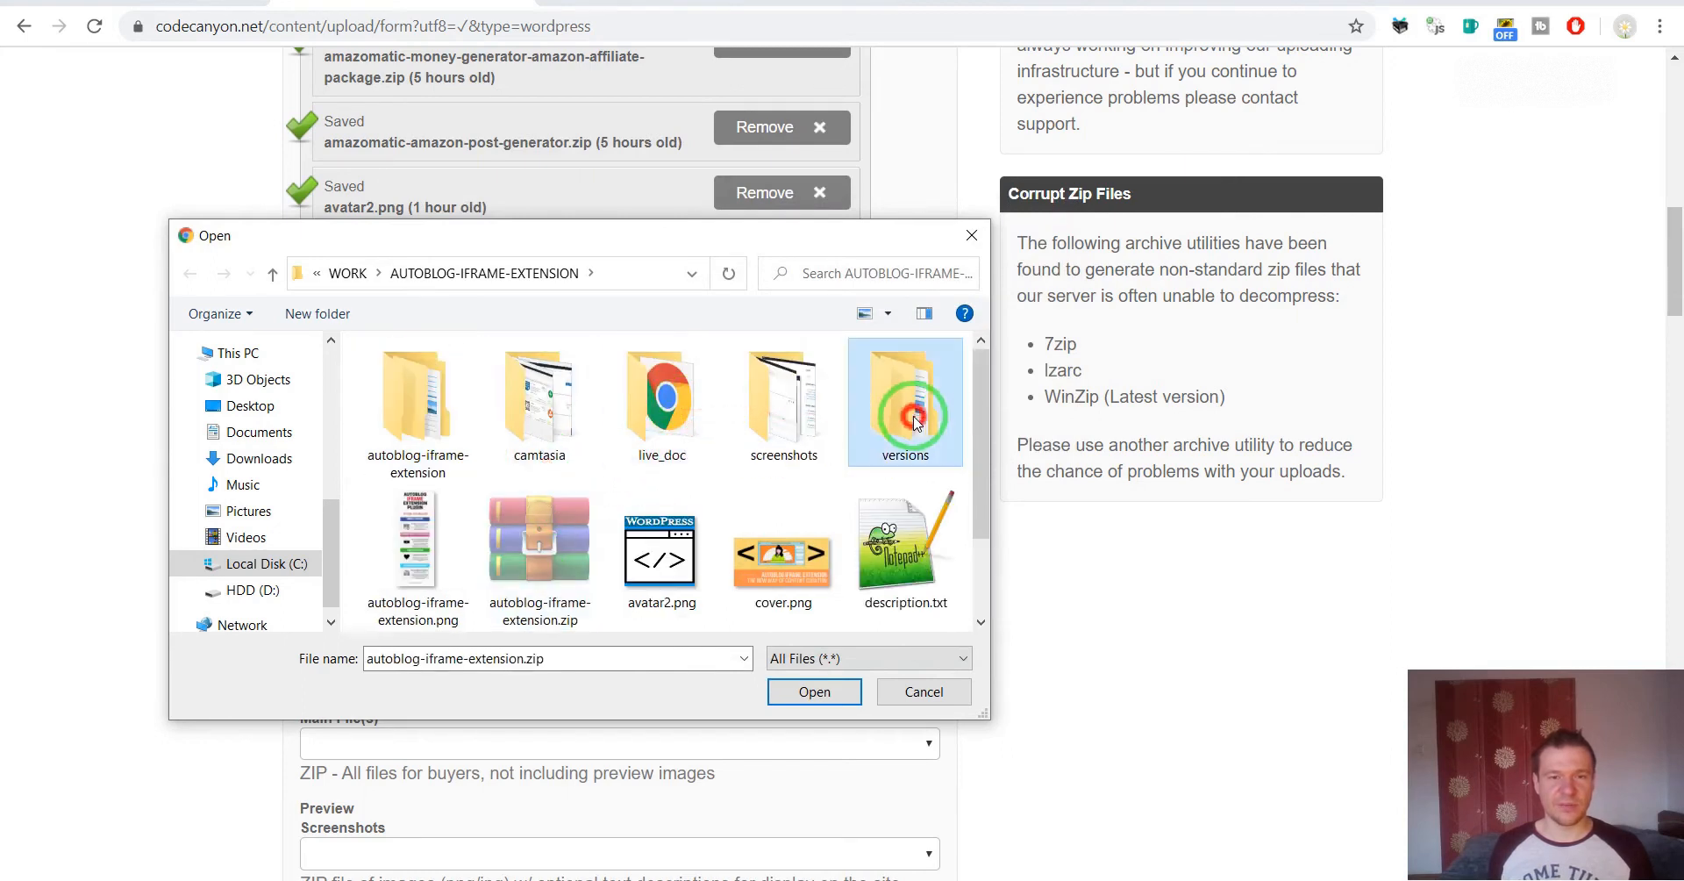
{"action": "double_click", "coordinate": [425, 384]}
{"action": "key", "text": "ctrl+v"}
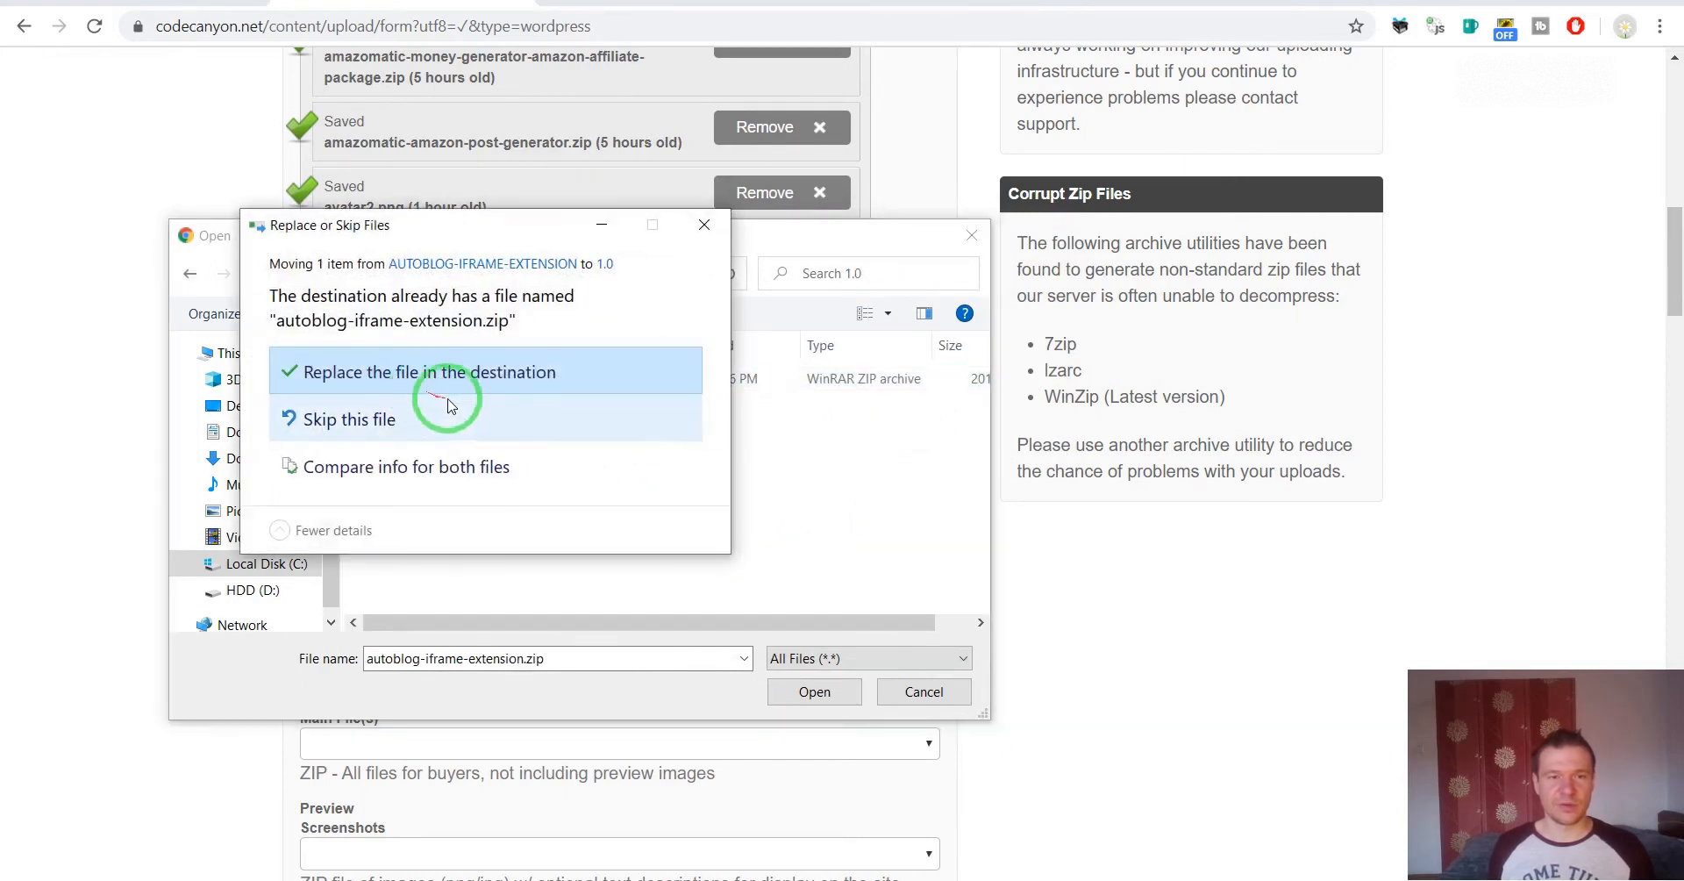
{"action": "left_click", "coordinate": [704, 224]}
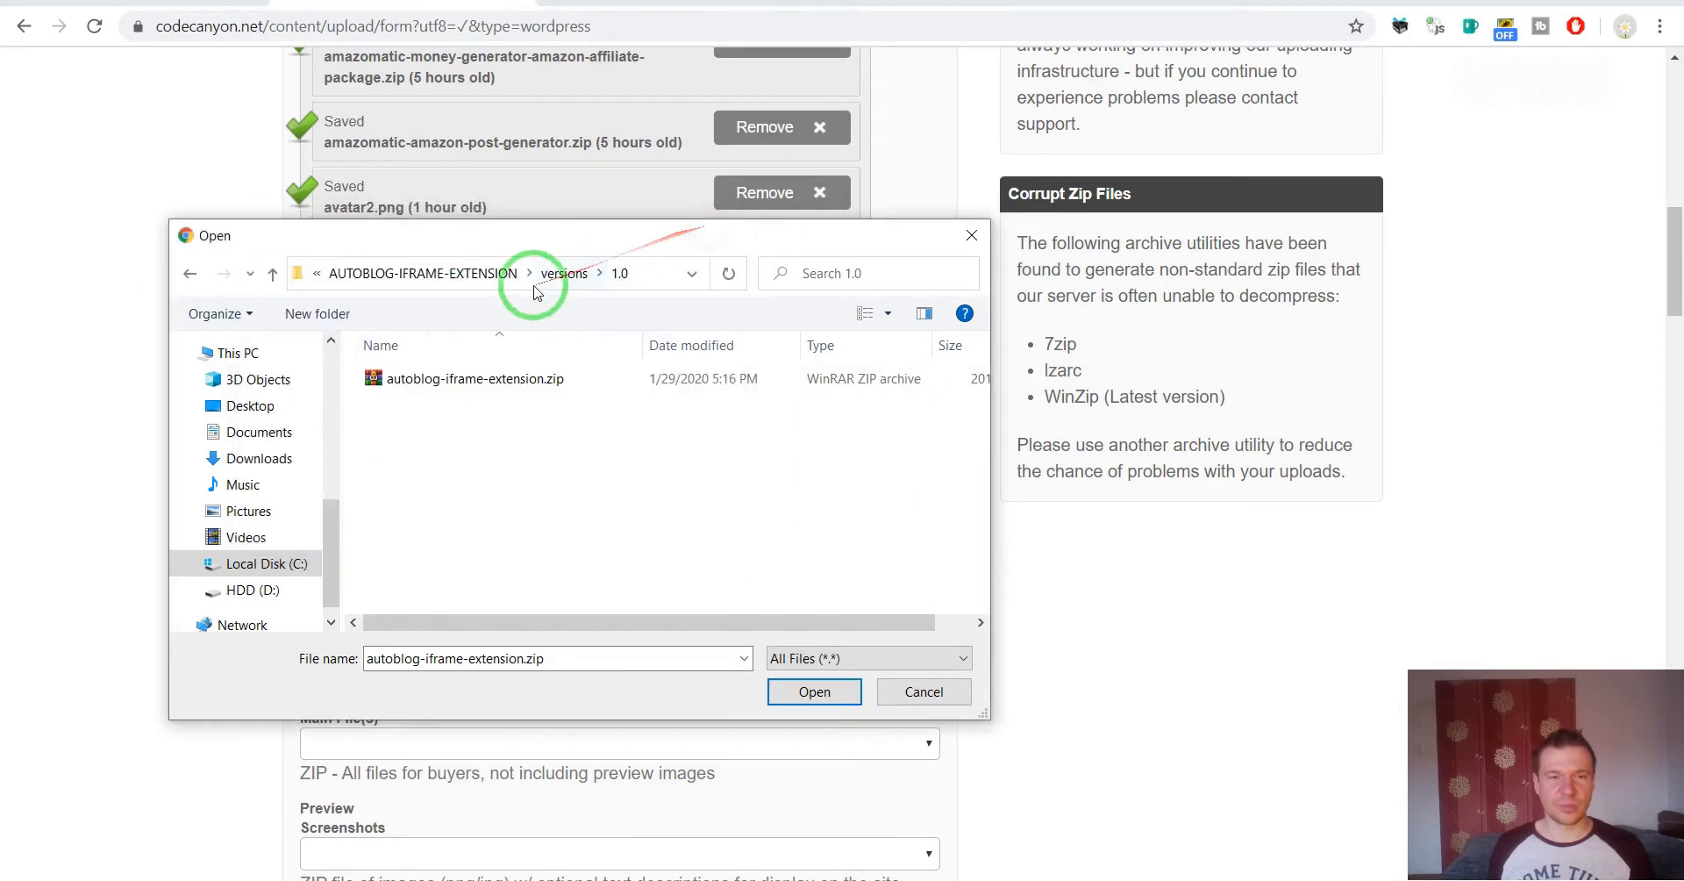
{"action": "left_click", "coordinate": [425, 273]}
Rename the autoblog-iframe-extension folder to autoblog-iframe-extension-package.
{"action": "left_click", "coordinate": [446, 418]}
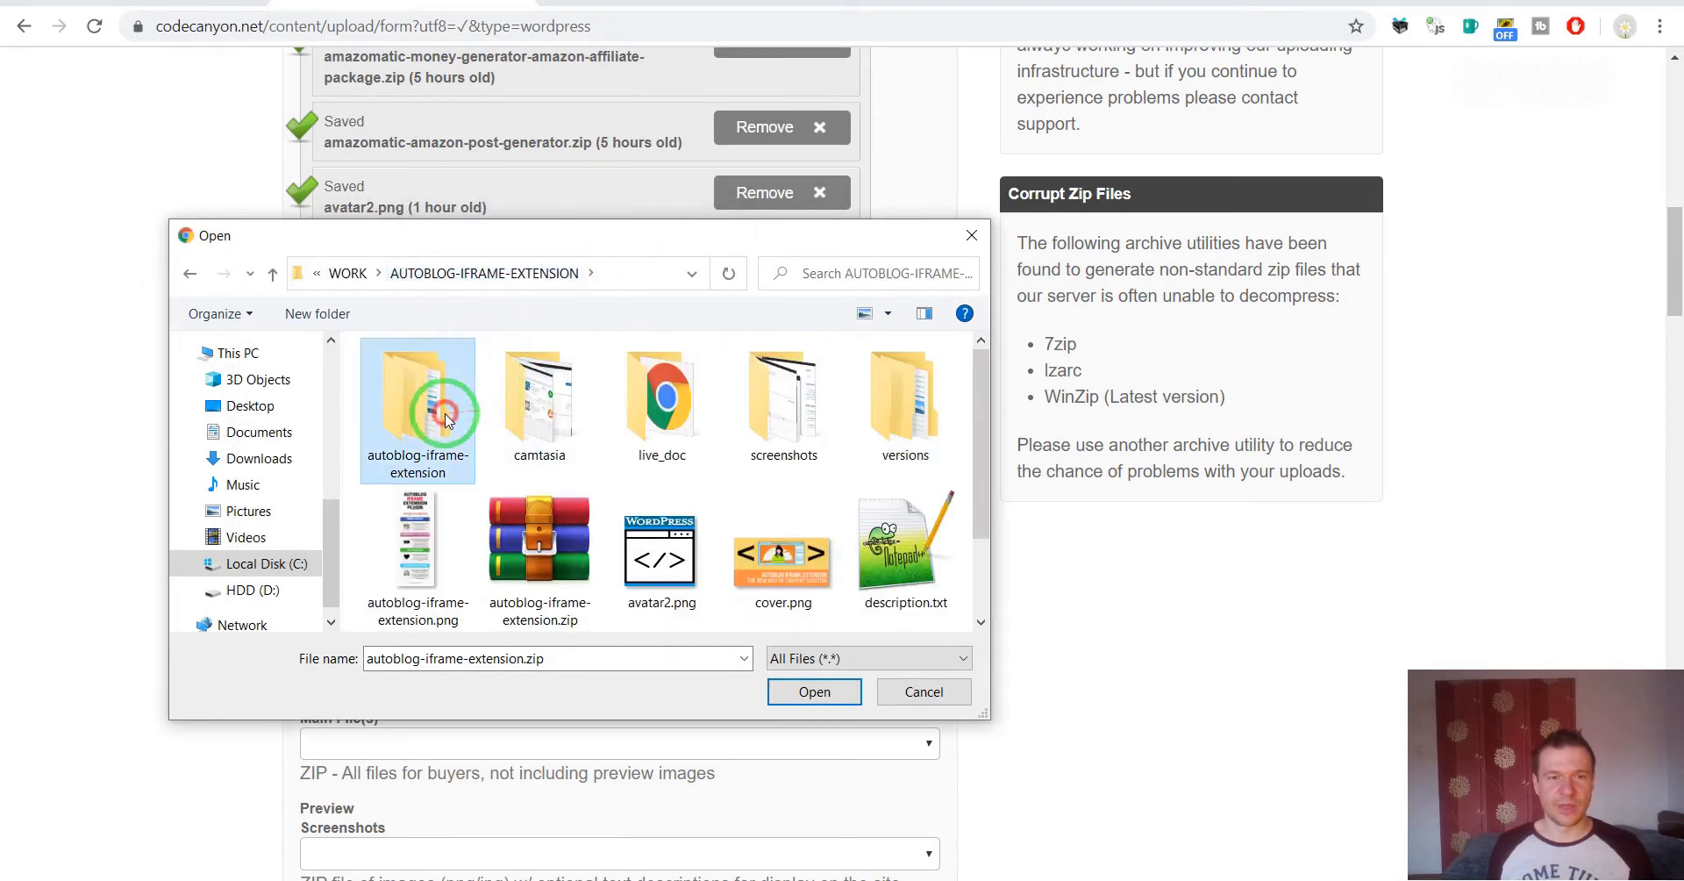
{"action": "left_click", "coordinate": [428, 458]}
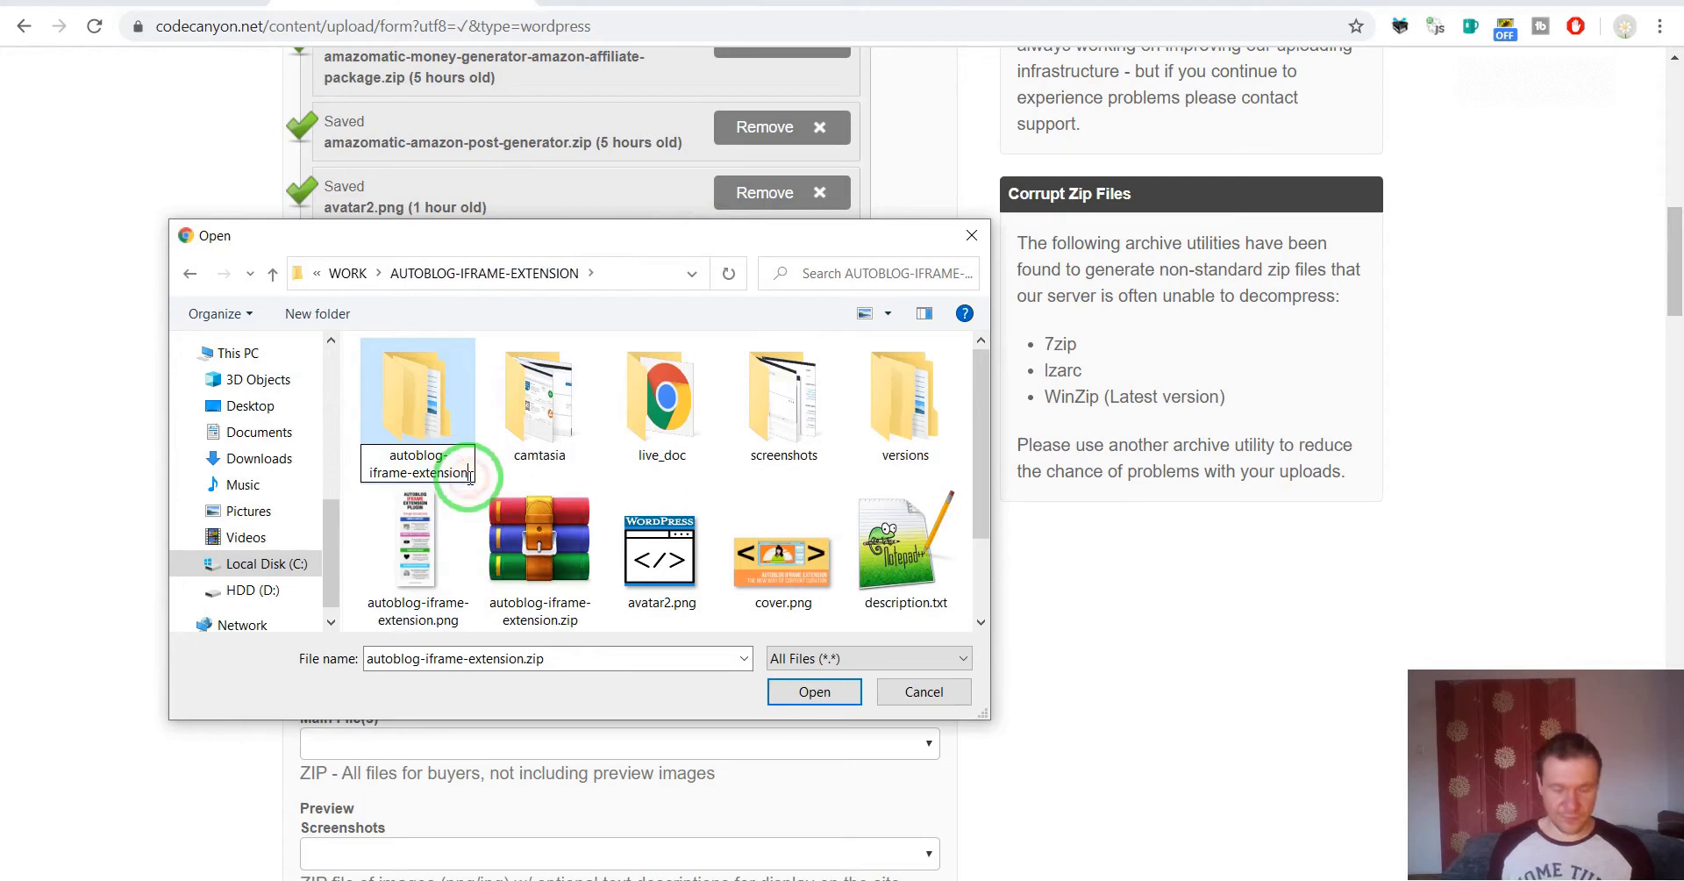
{"action": "type", "text": "-package"}
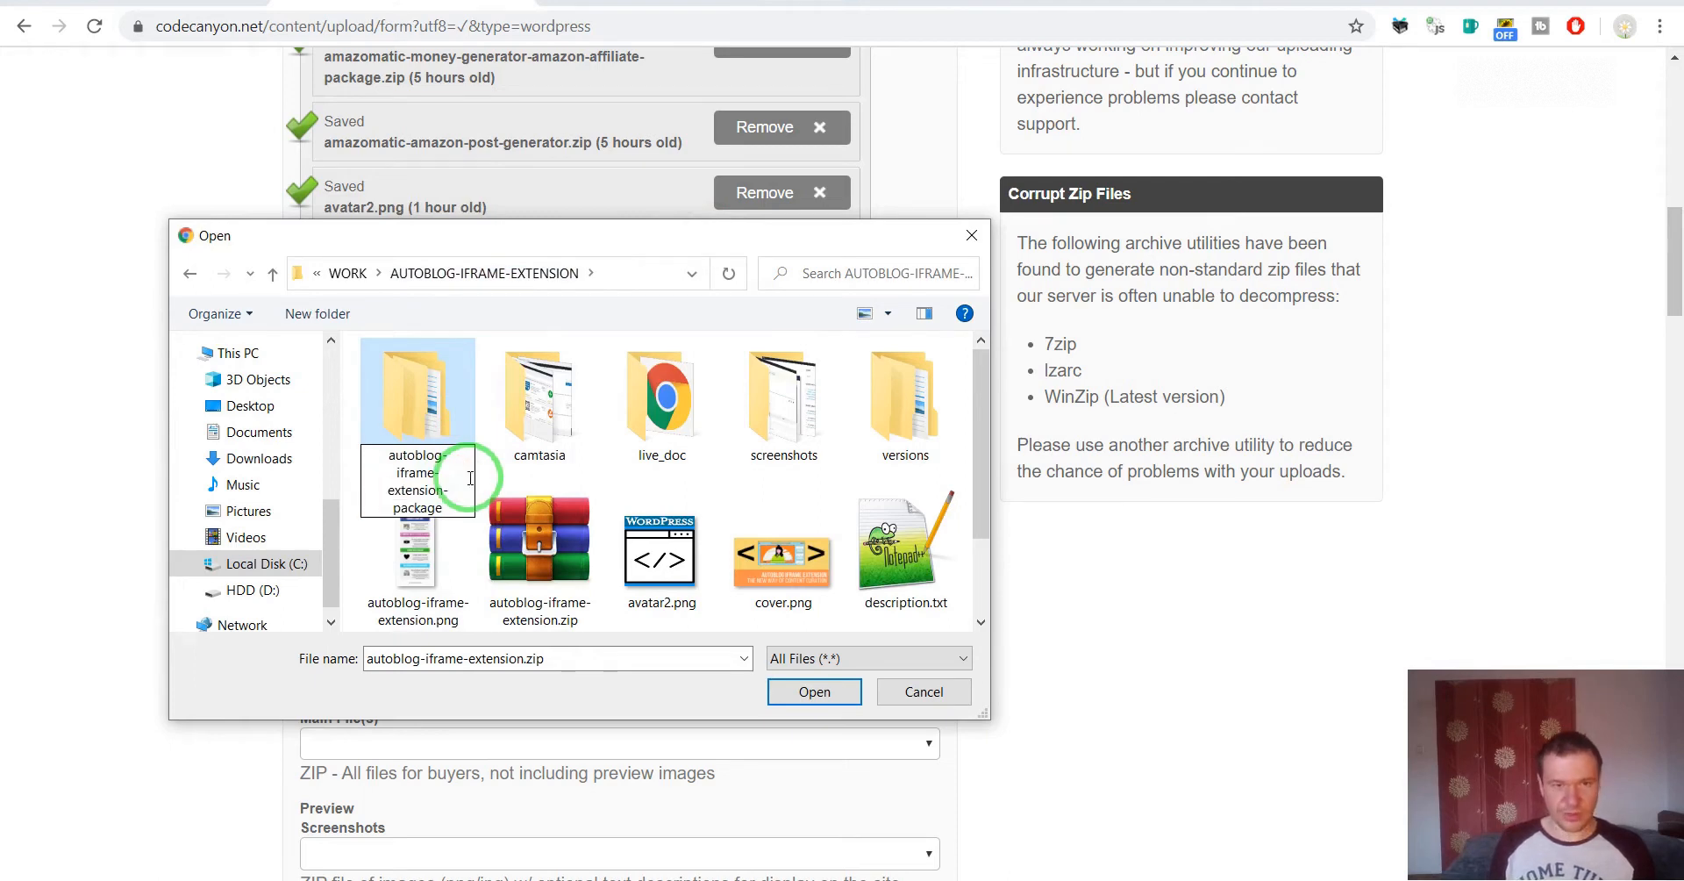
{"action": "left_click", "coordinate": [544, 540]}
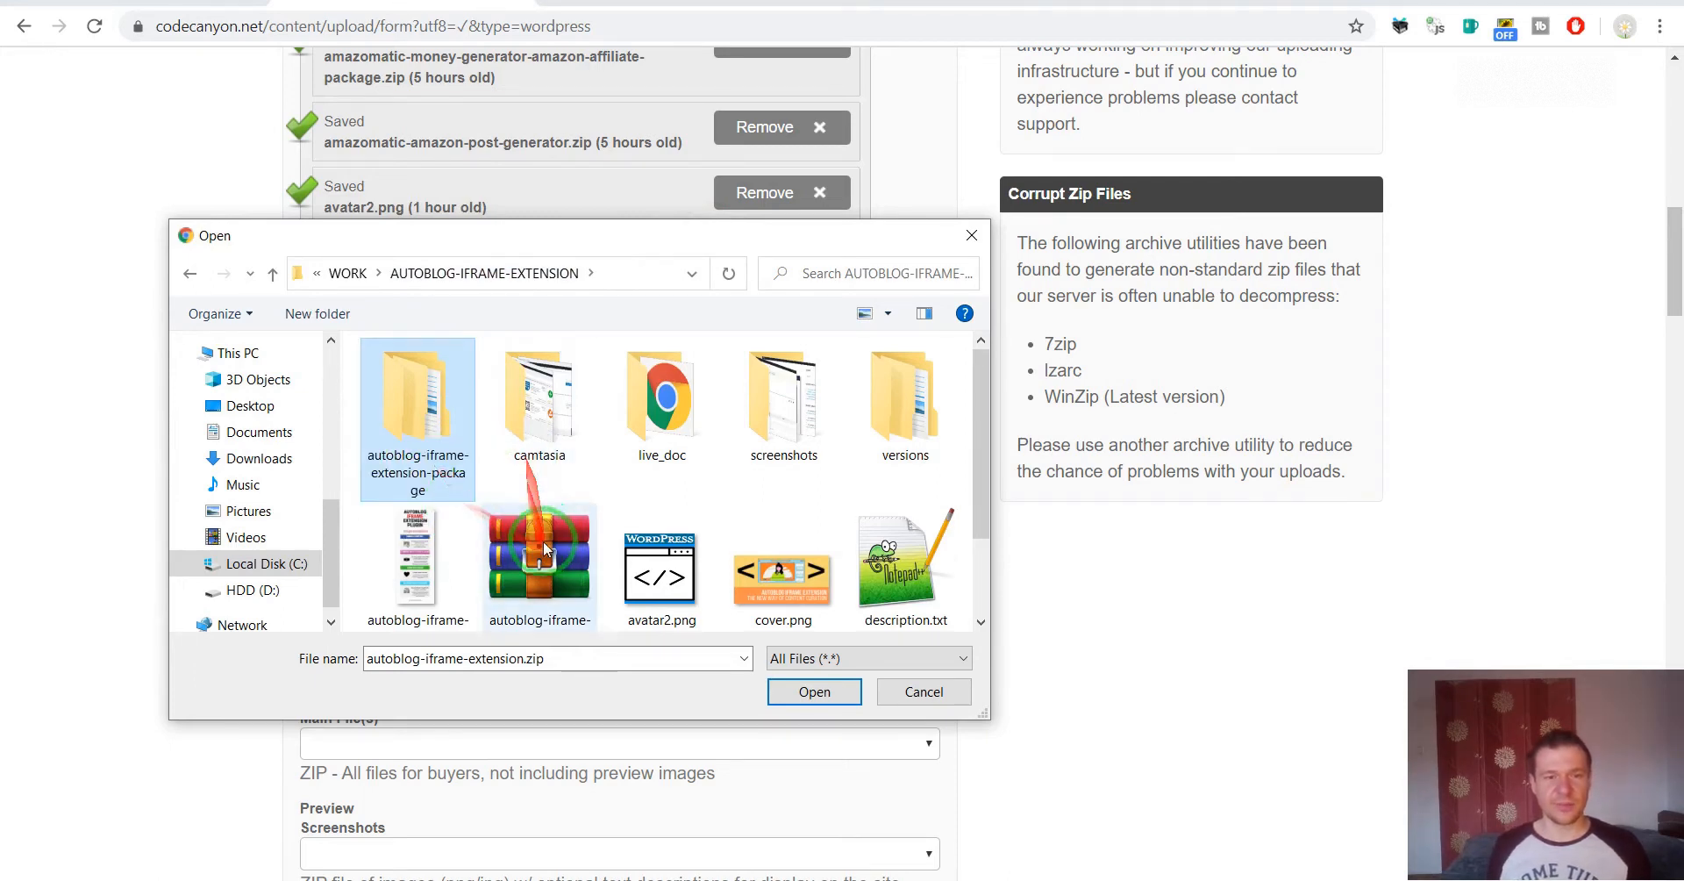
Delete autoblog-iframe-extension.zip and compress the autoblog-iframe-extension-package folder into a ZIP archive named autoblog-iframe-extension-package.zip.
{"action": "key", "text": "Delete"}
{"action": "left_click", "coordinate": [406, 399]}
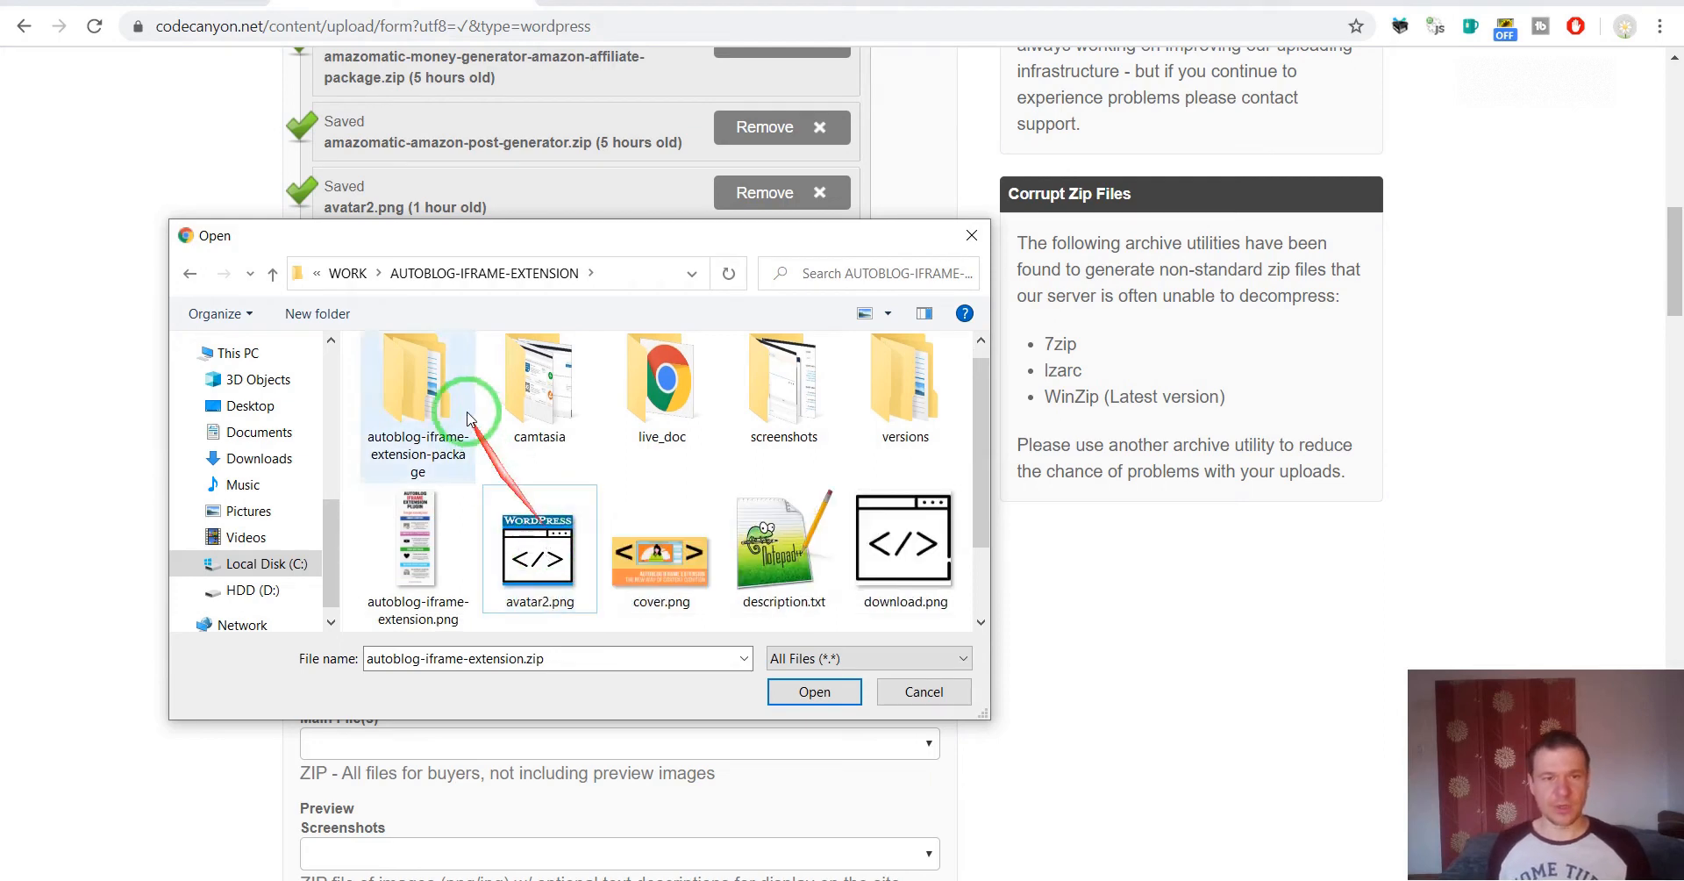
{"action": "right_click", "coordinate": [407, 399]}
{"action": "left_click", "coordinate": [459, 585]}
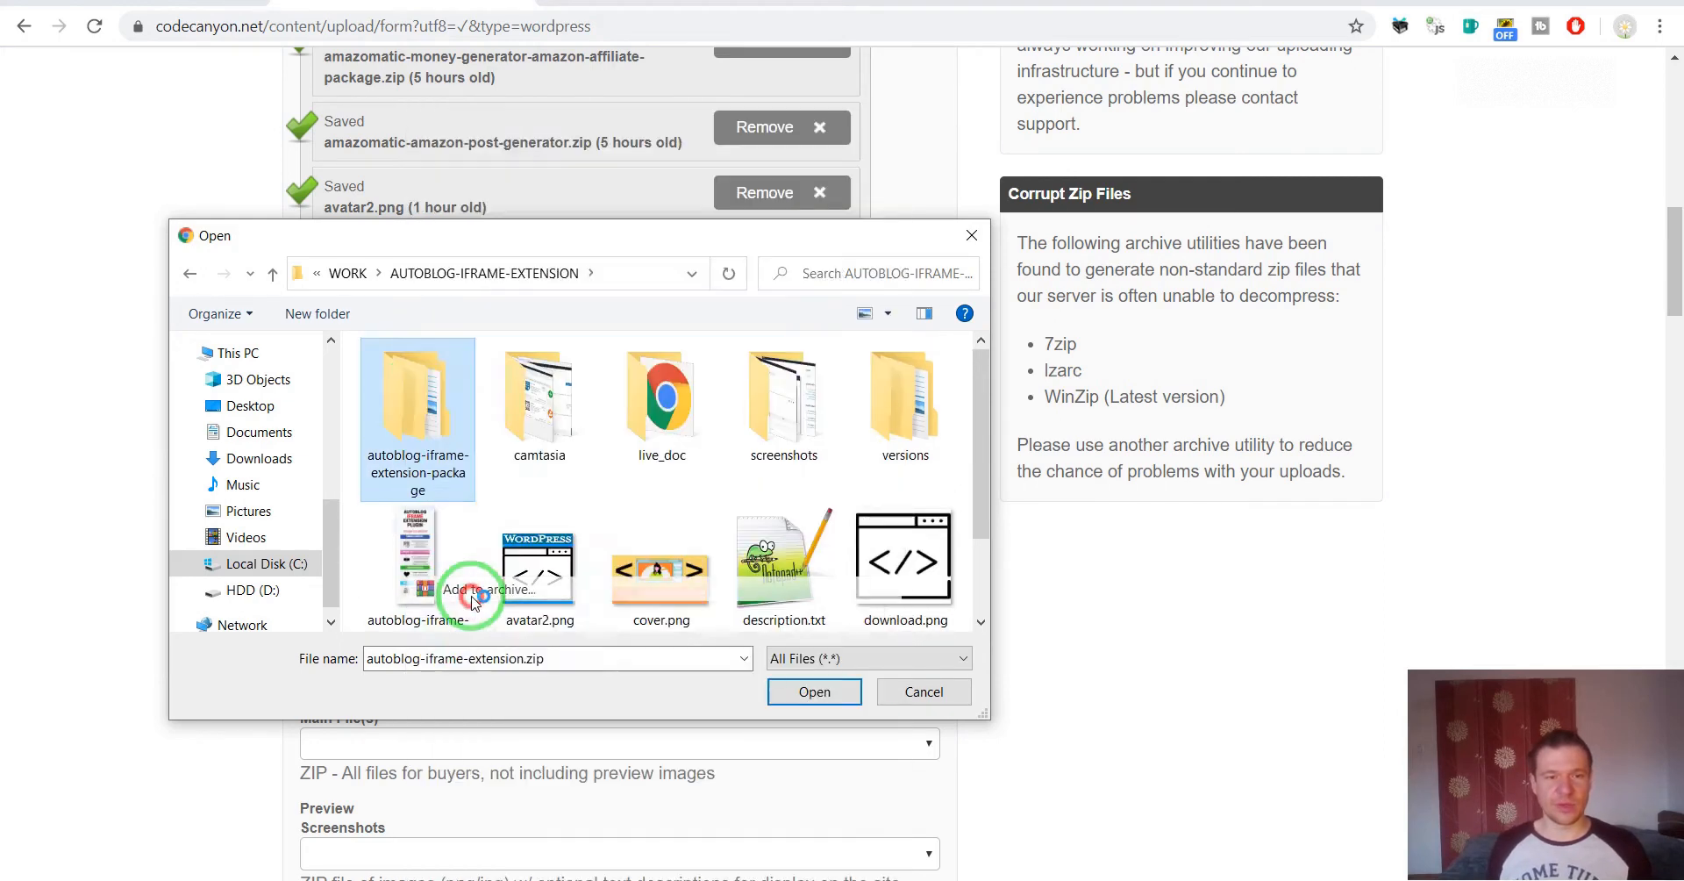
{"action": "left_click", "coordinate": [763, 410]}
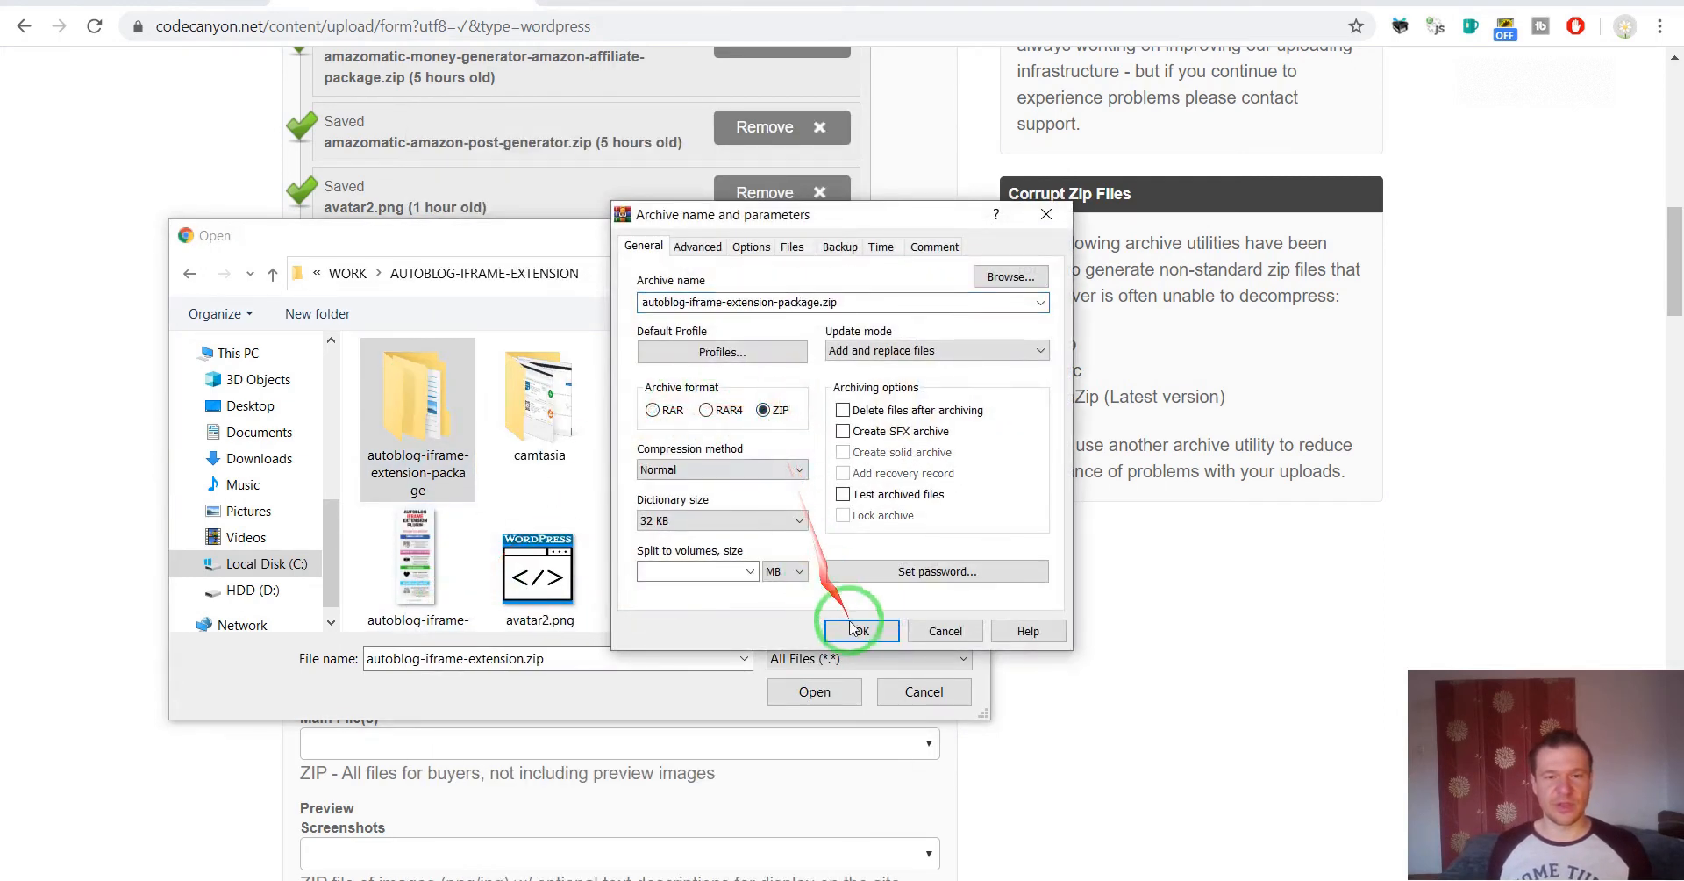
{"action": "left_click", "coordinate": [855, 630]}
Move autoblog-iframe-extension-package.zip into the 1.0 folder inside the versions folder.
{"action": "left_click", "coordinate": [495, 544]}
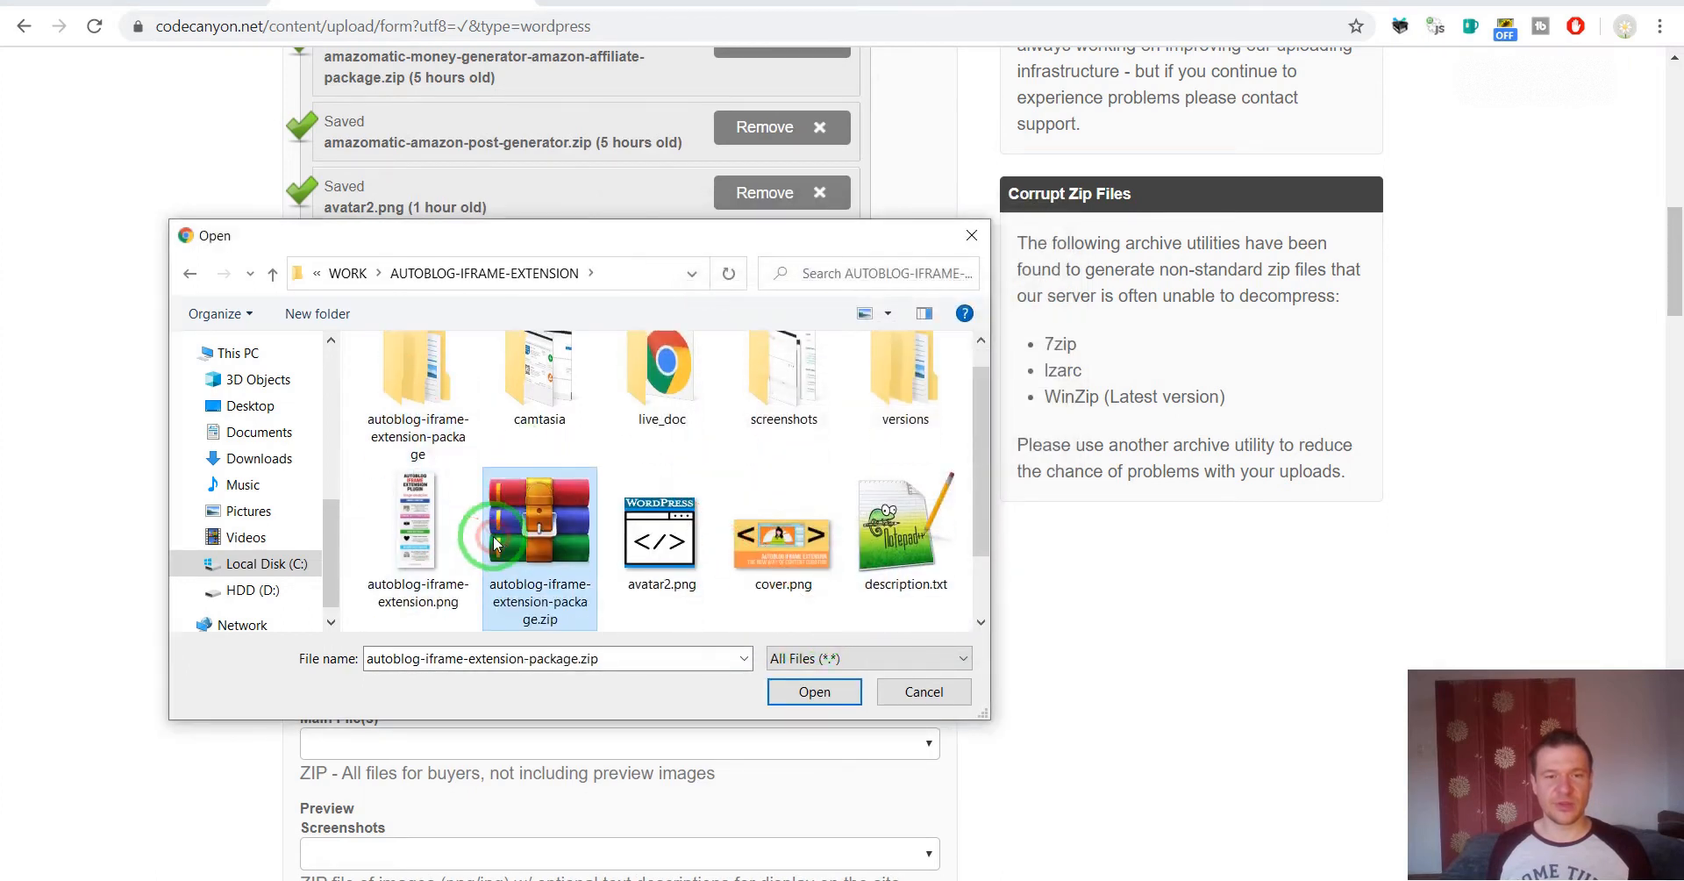
{"action": "double_click", "coordinate": [902, 377]}
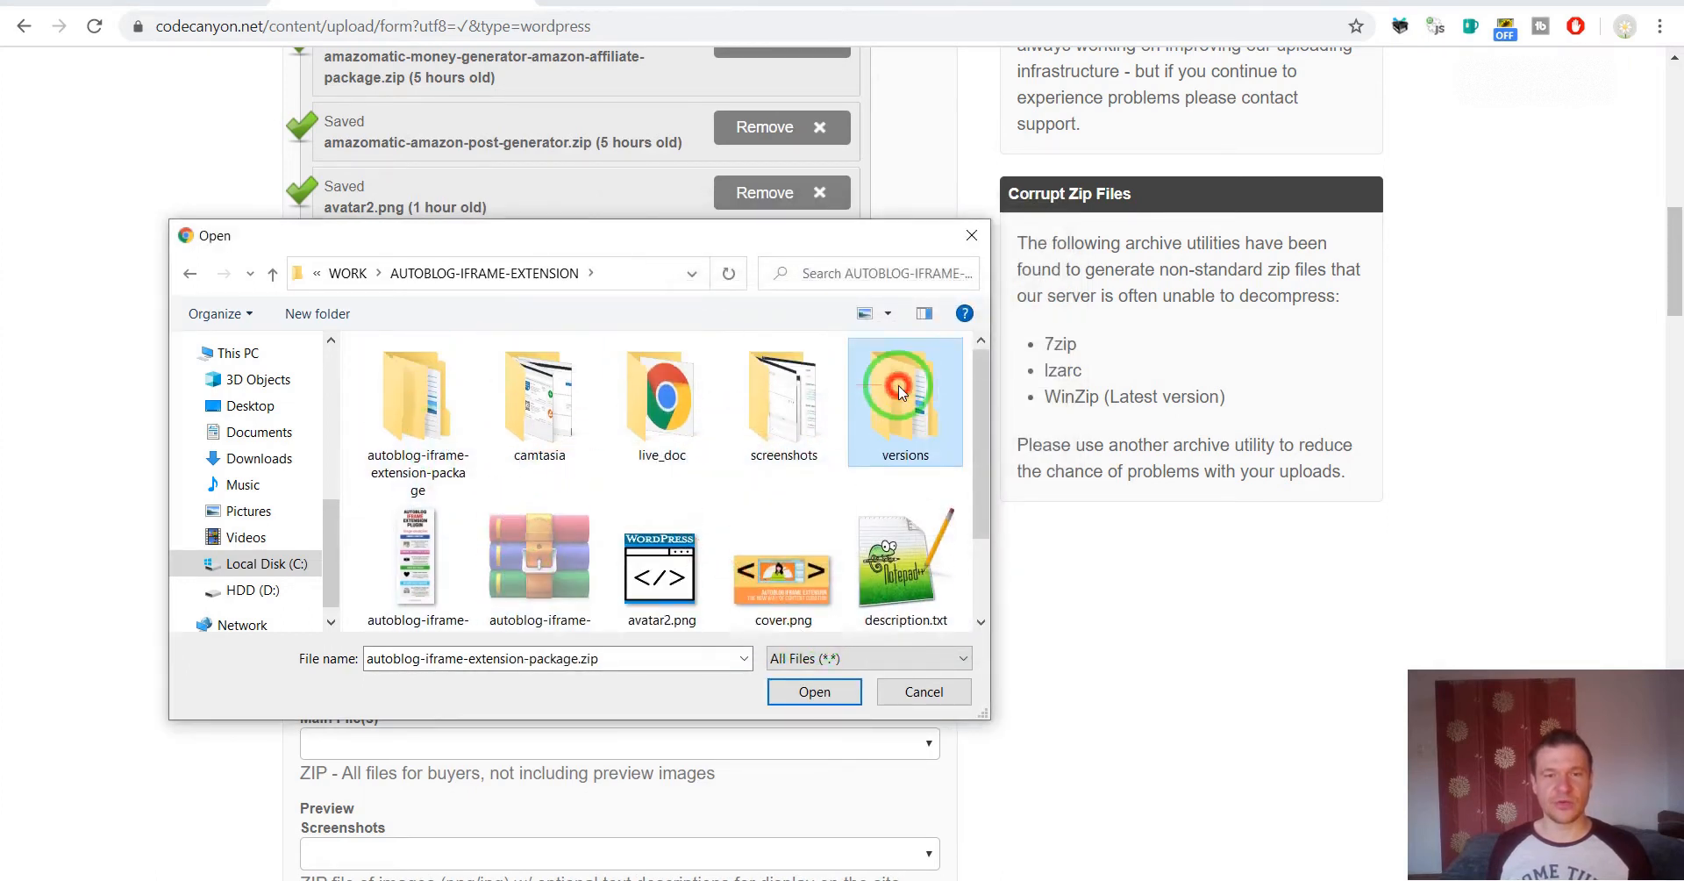
{"action": "double_click", "coordinate": [436, 378]}
{"action": "left_click", "coordinate": [606, 402]}
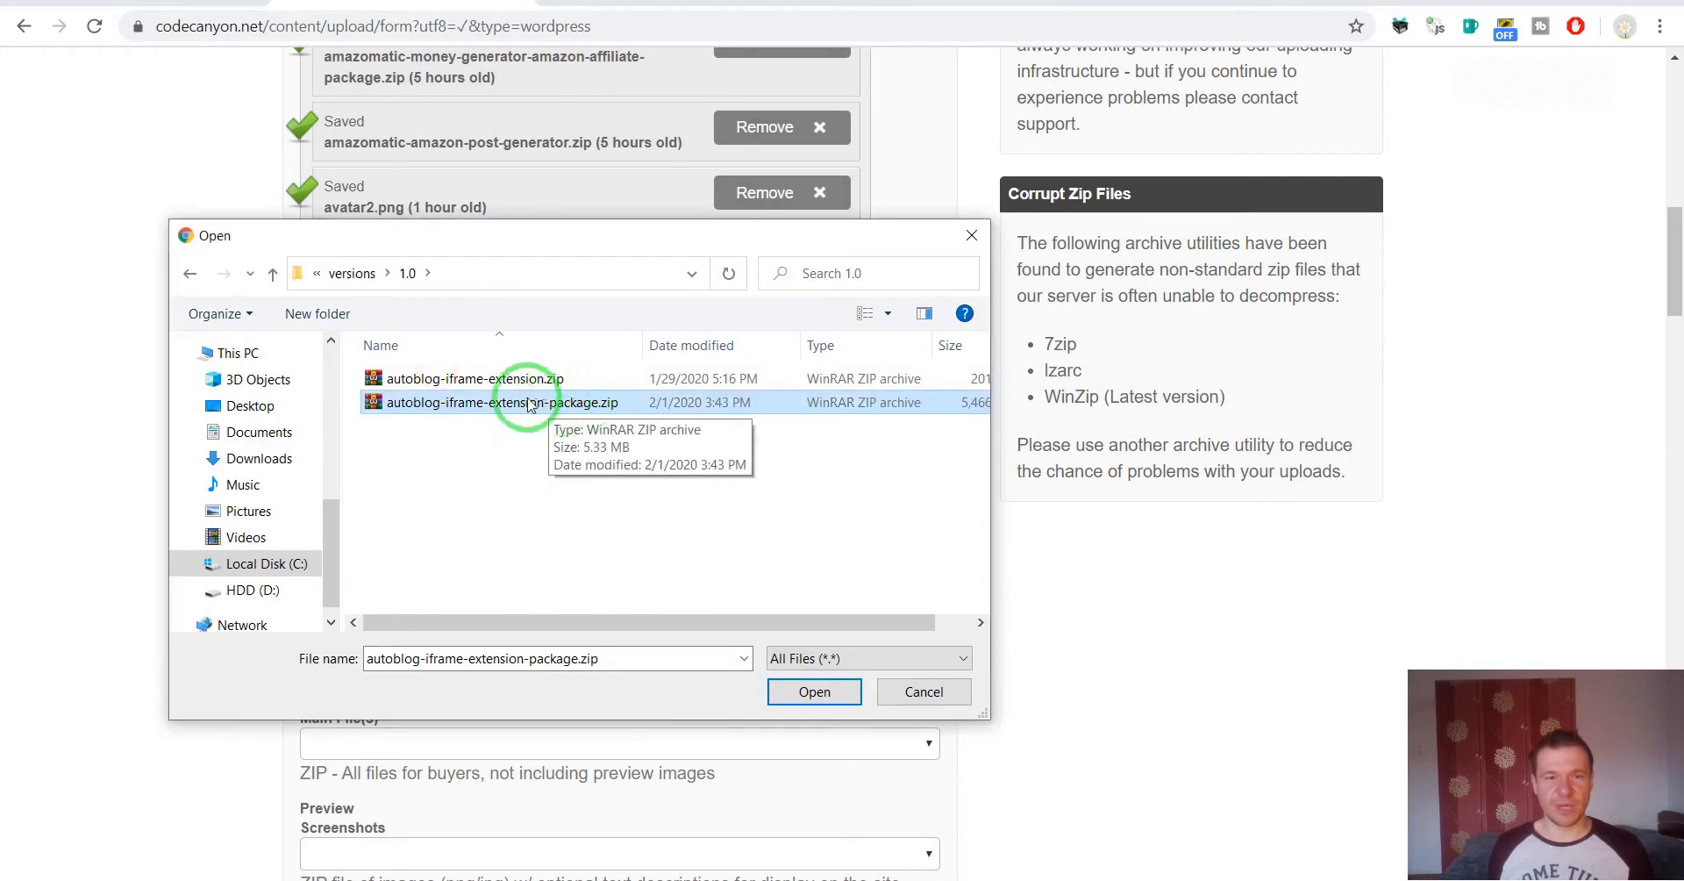
Upload autoblog-iframe-extension-package.zip and autoblog-iframe-extension.zip from the 1.0 folder, and assign the package ZIP as the item's main file.
{"action": "double_click", "coordinate": [467, 405]}
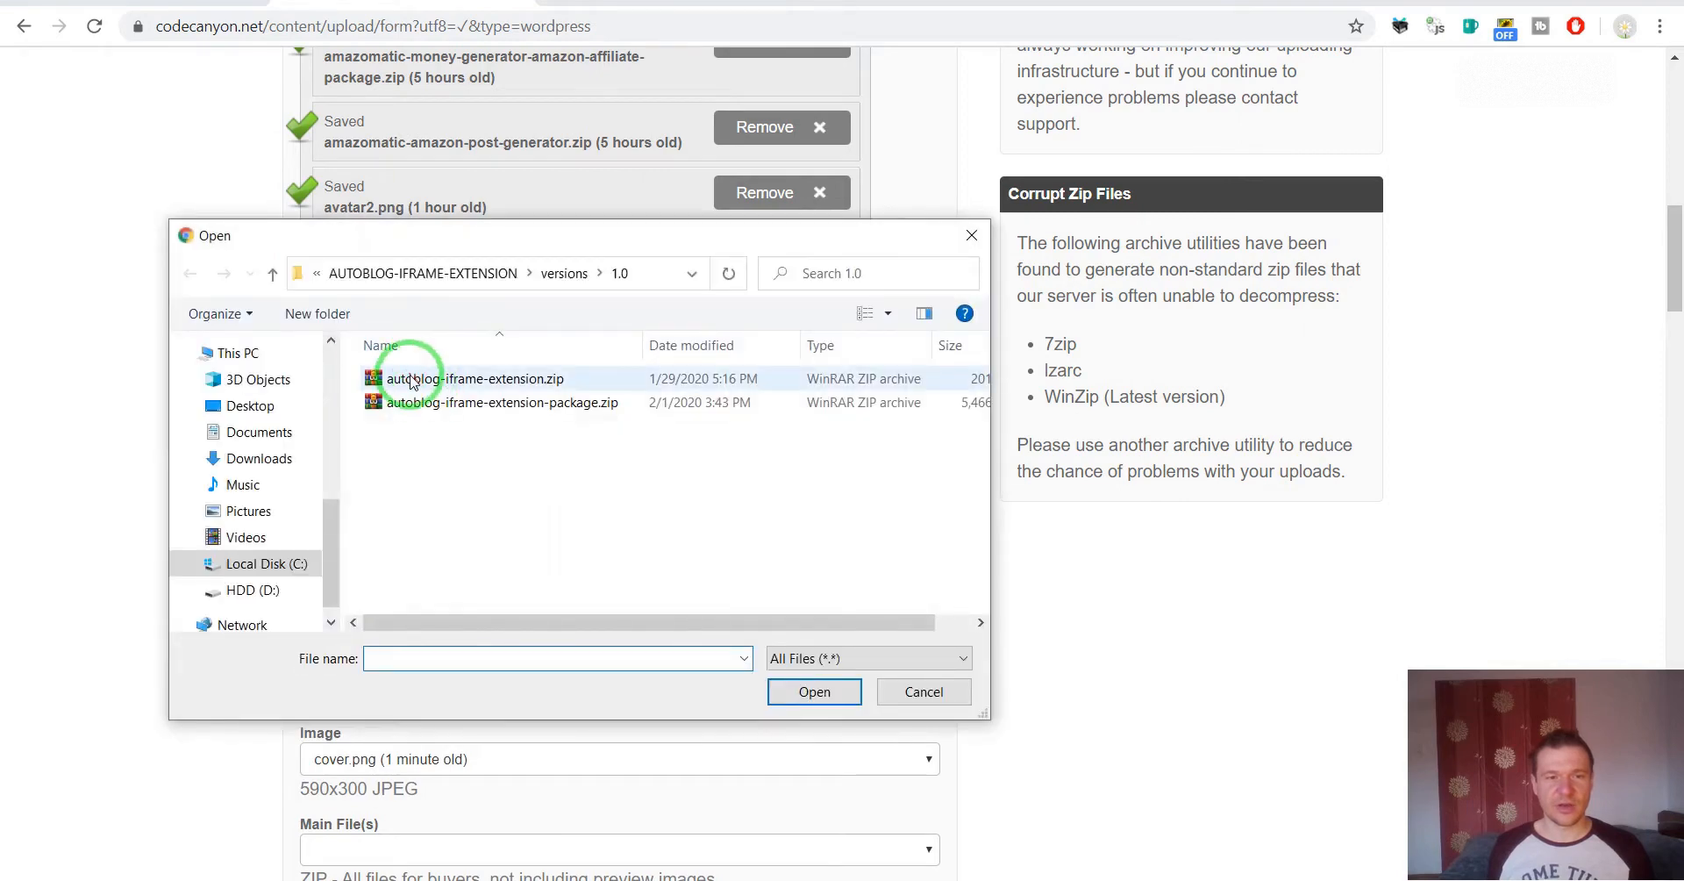
{"action": "double_click", "coordinate": [479, 388]}
{"action": "scroll", "coordinate": [150, 513], "scroll_direction": "down", "scroll_amount": 2}
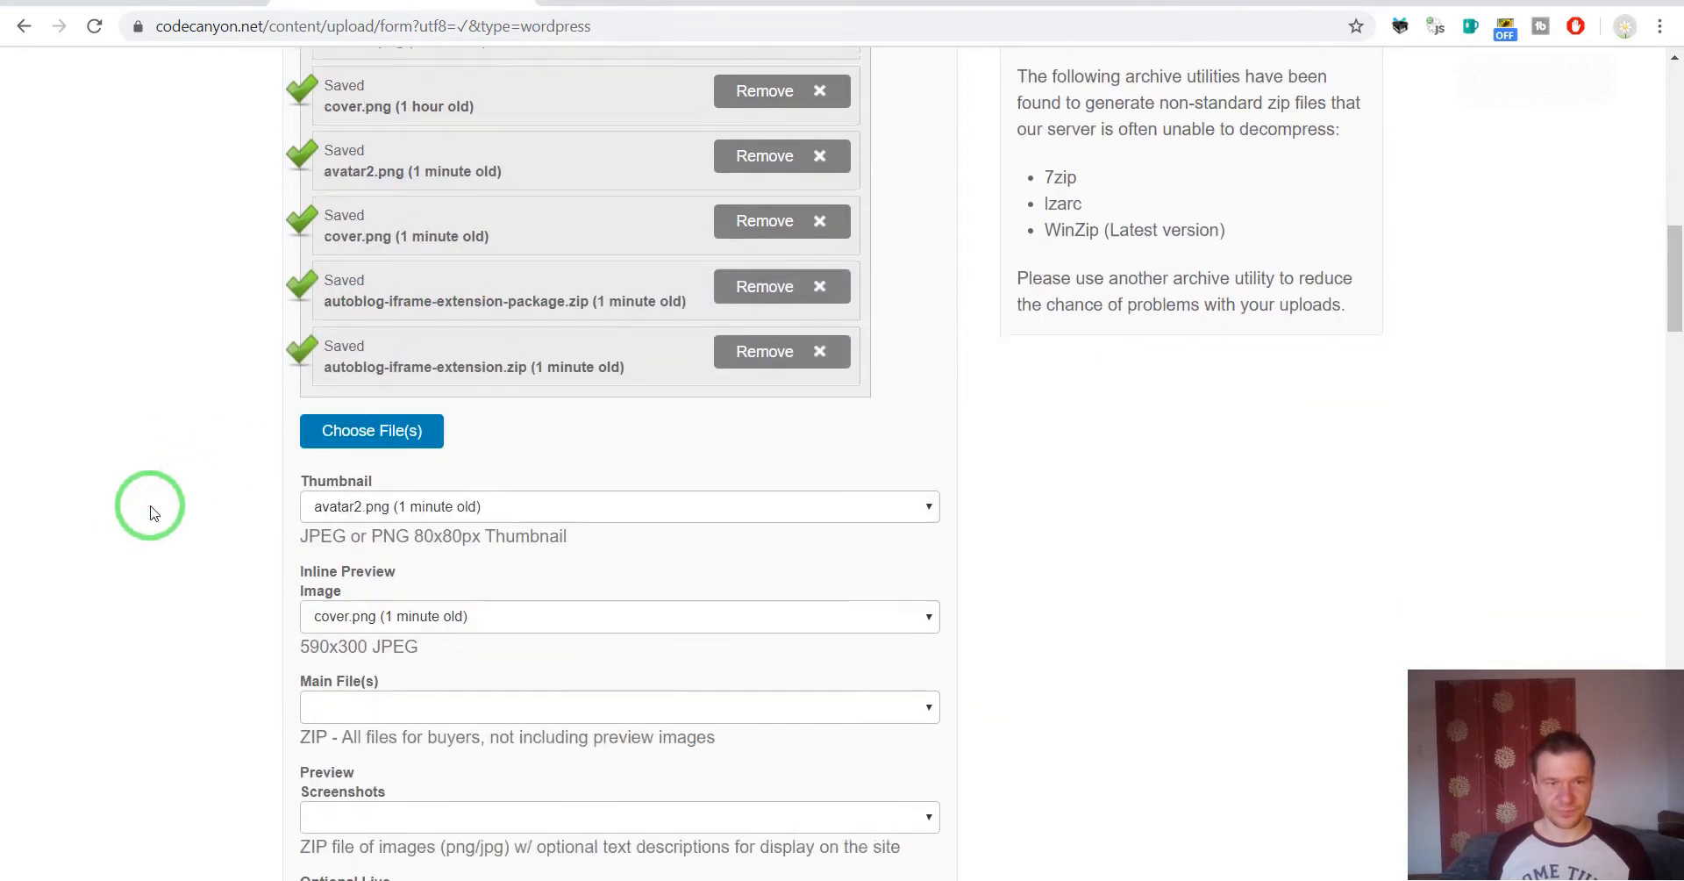
{"action": "scroll", "coordinate": [158, 507], "scroll_direction": "down", "scroll_amount": 3}
{"action": "left_click", "coordinate": [347, 437]}
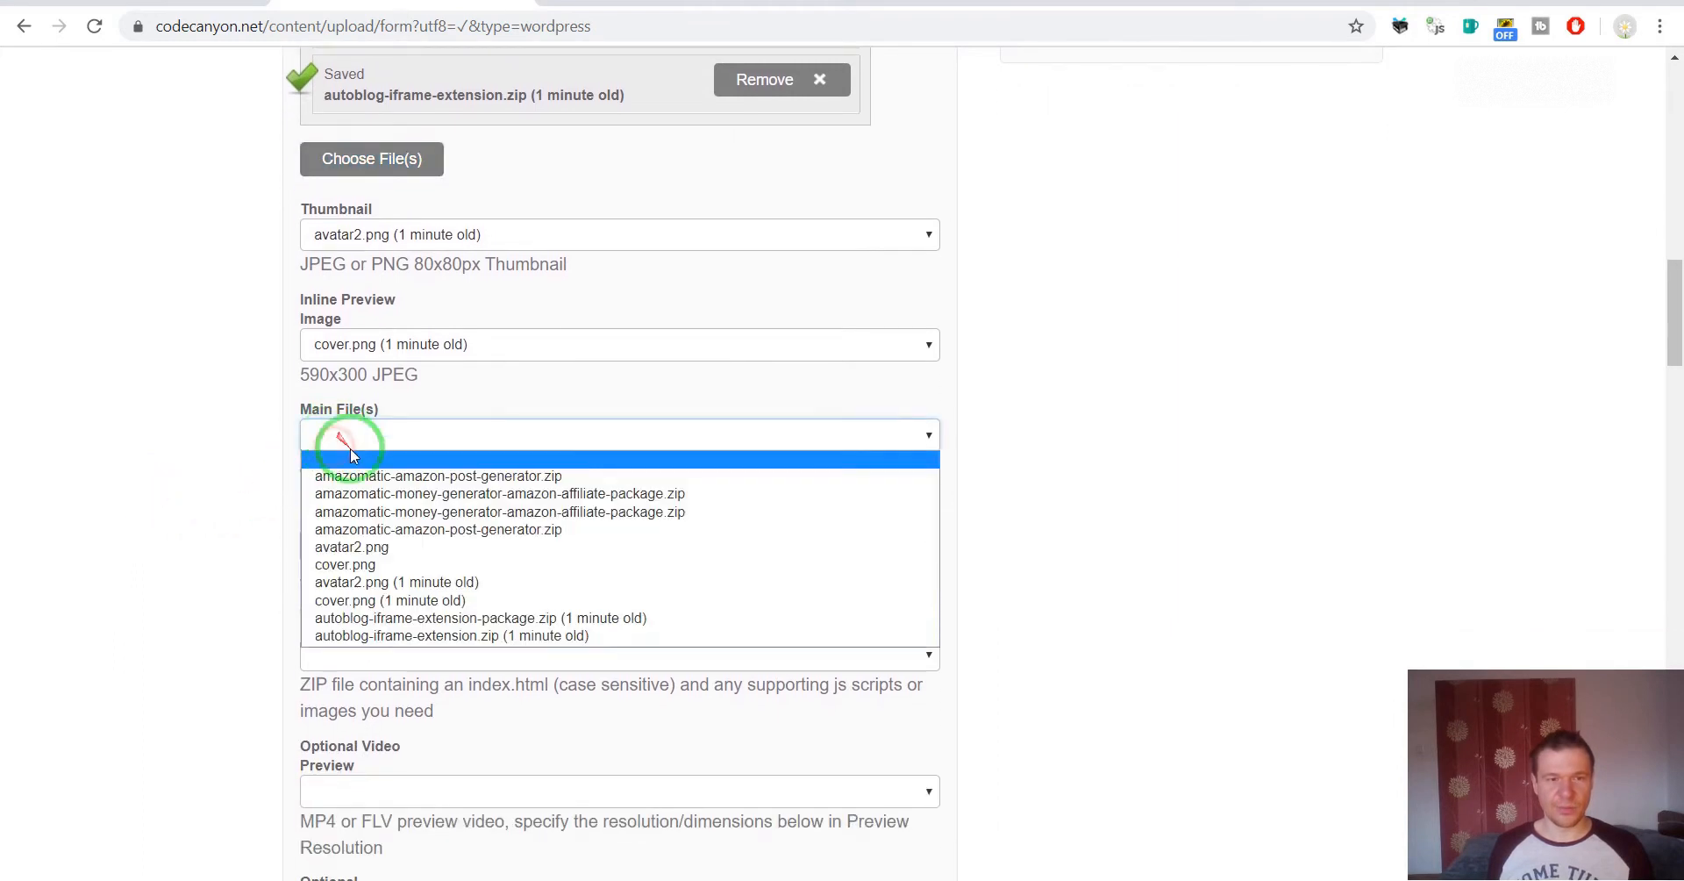
{"action": "left_click", "coordinate": [450, 621]}
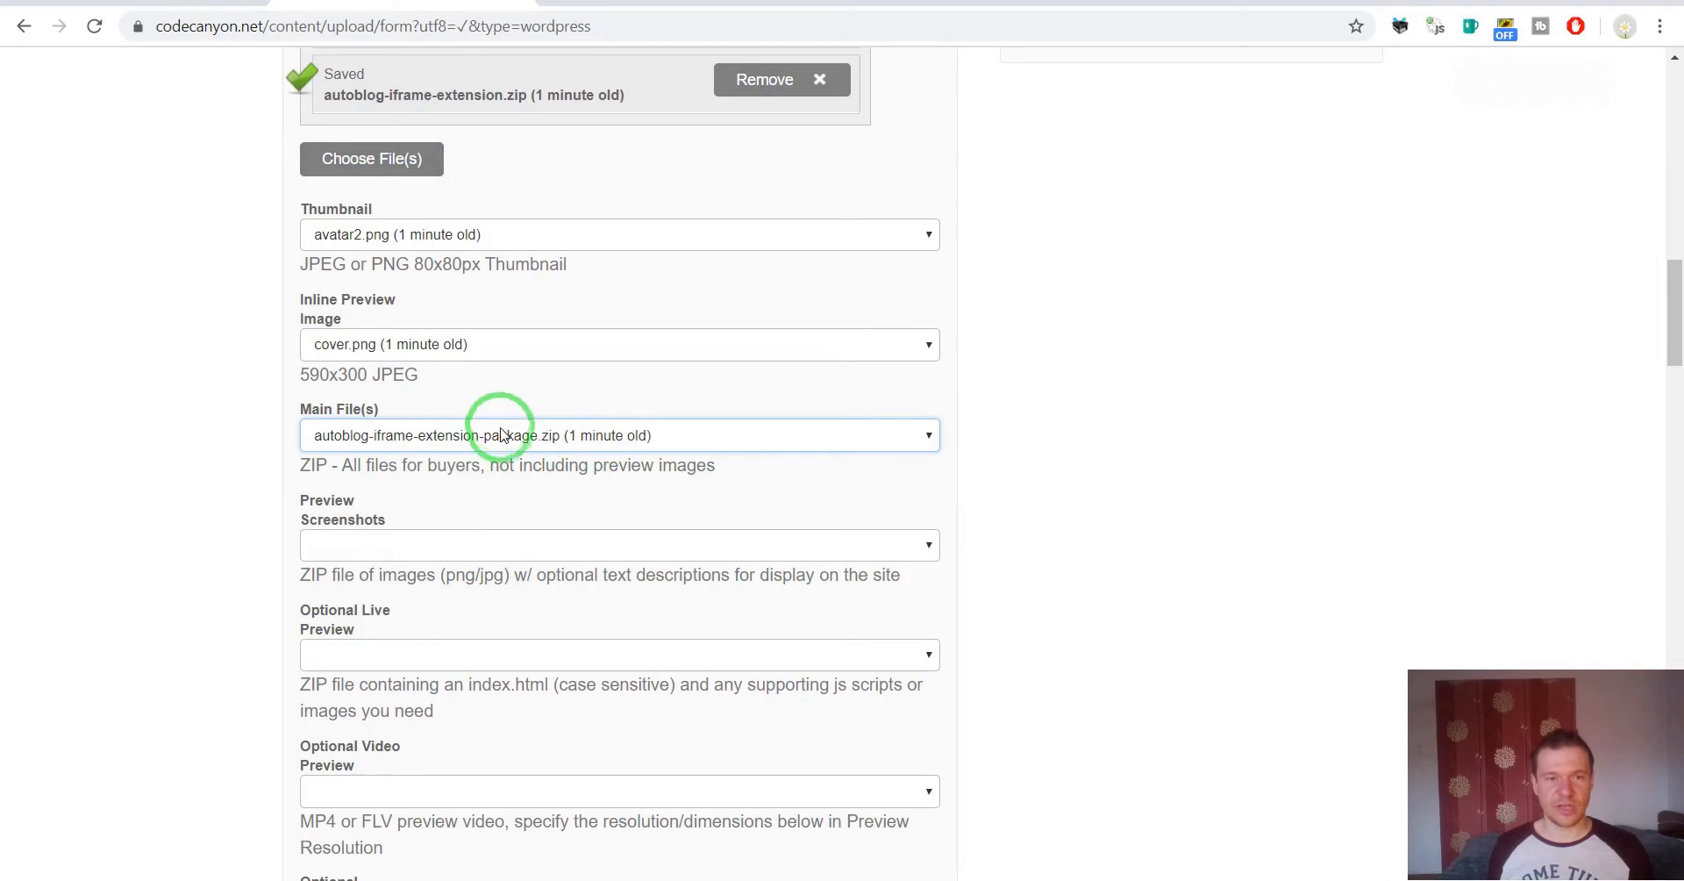
Assign the uploaded autoblog-iframe-extension.zip as the item's optional WordPress plugin file.
{"action": "scroll", "coordinate": [114, 564], "scroll_direction": "down", "scroll_amount": 5}
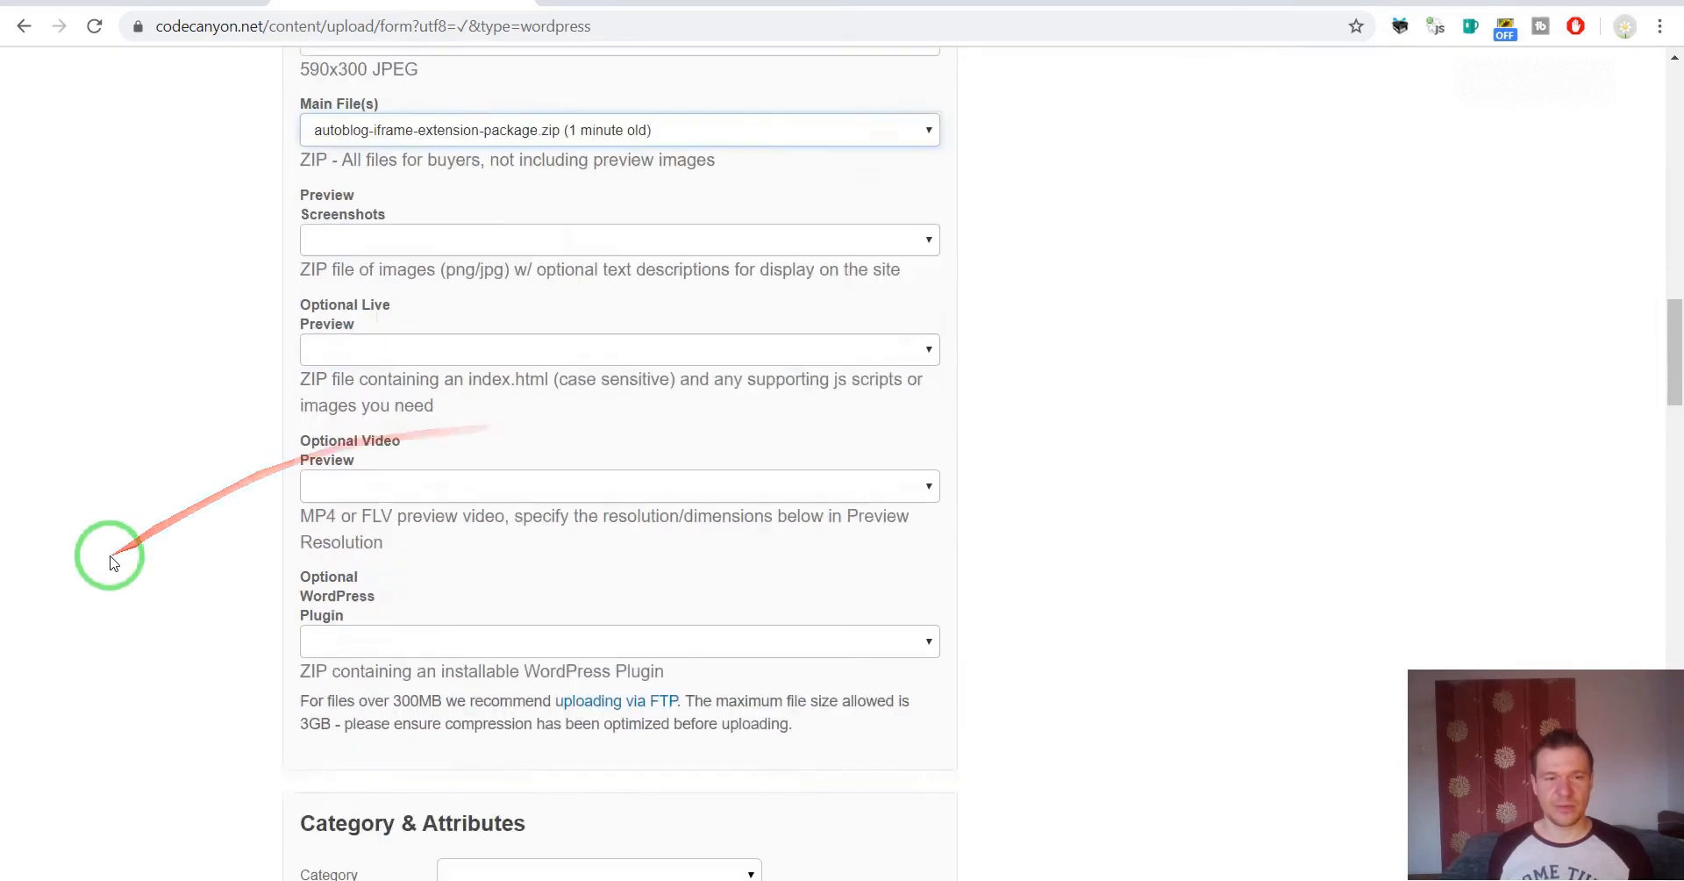
{"action": "left_click", "coordinate": [350, 508]}
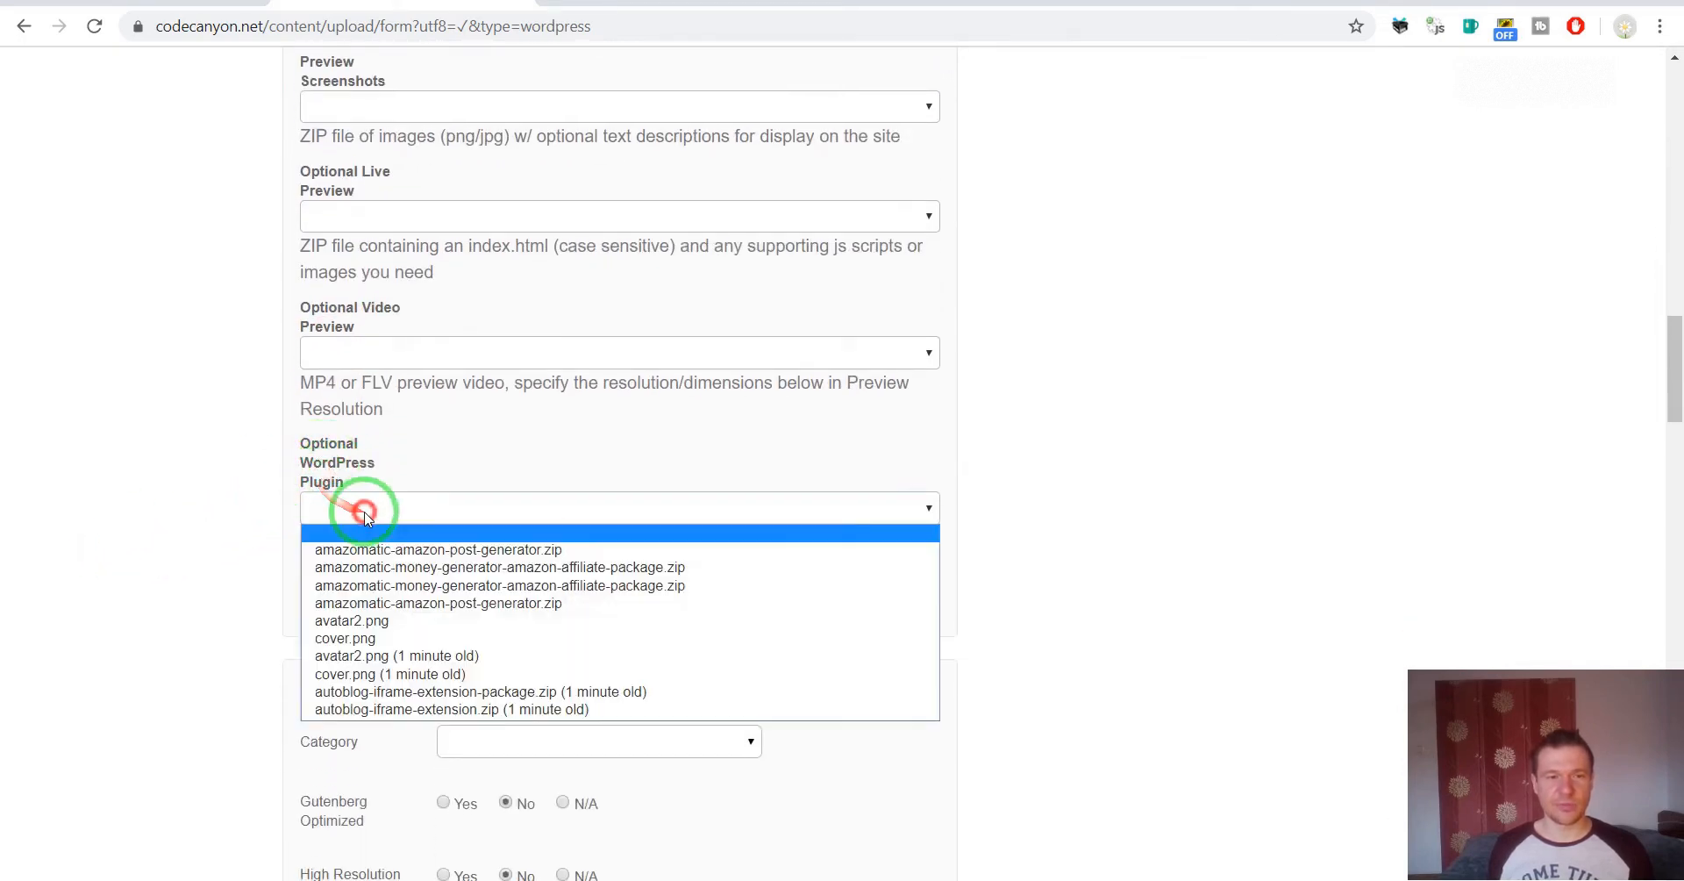
{"action": "left_click", "coordinate": [432, 710]}
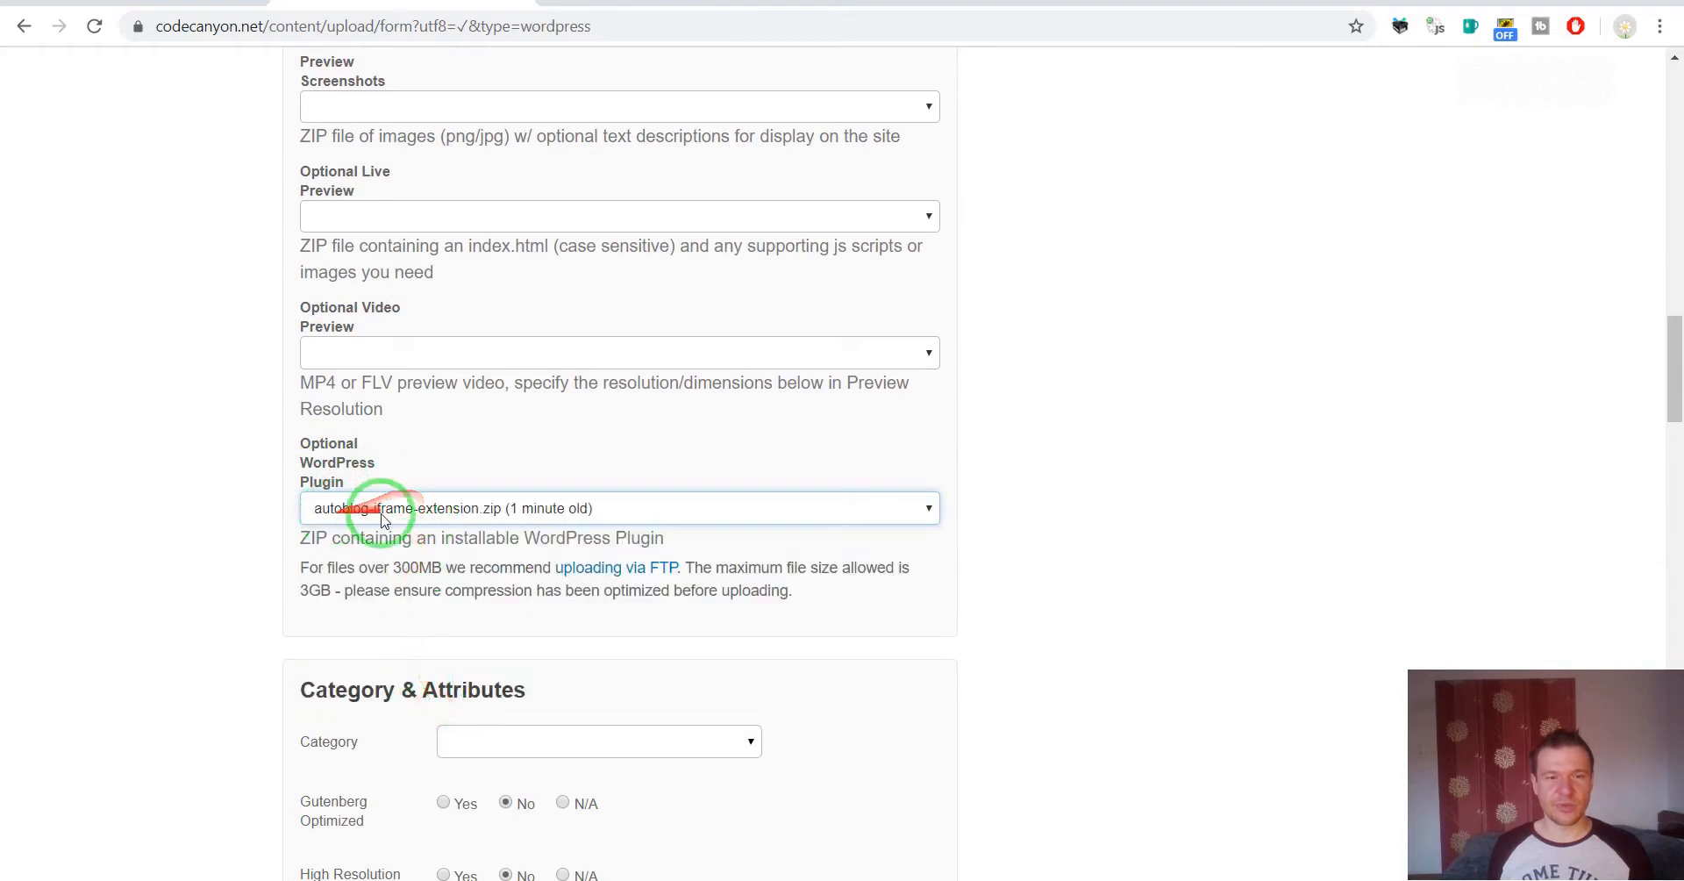
From the file chooser, compress the screenshots folder in AUTOBLOG-IFRAME-EXTENSION into a ZIP archive named screenshots.zip.
{"action": "scroll", "coordinate": [204, 570], "scroll_direction": "up", "scroll_amount": 10}
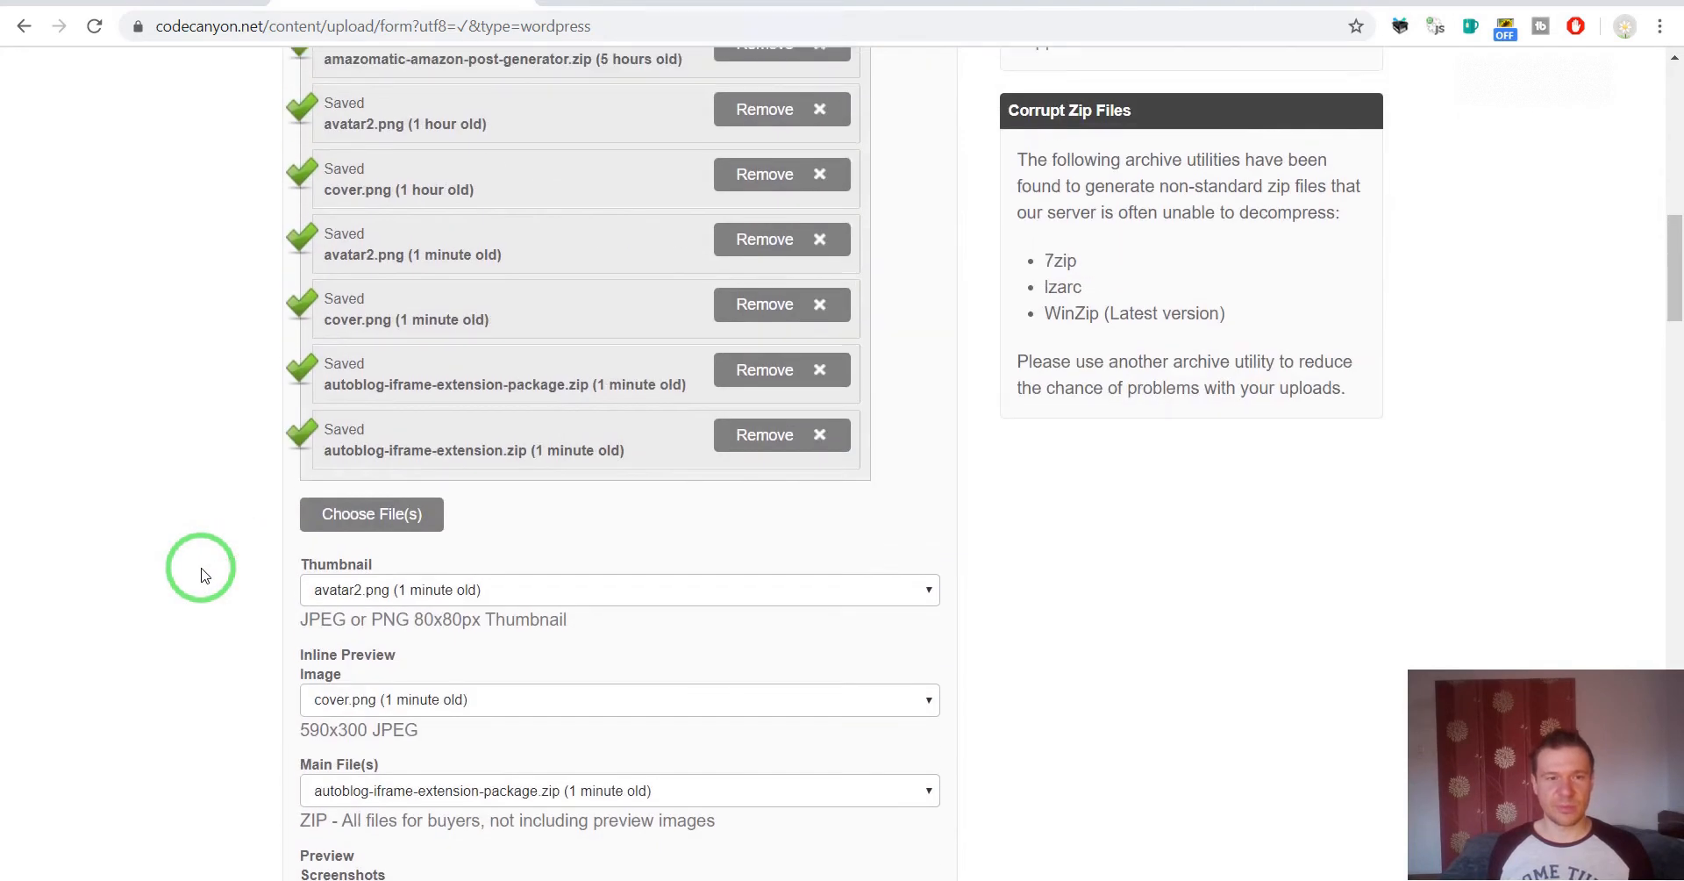
{"action": "scroll", "coordinate": [297, 607], "scroll_direction": "down", "scroll_amount": 4}
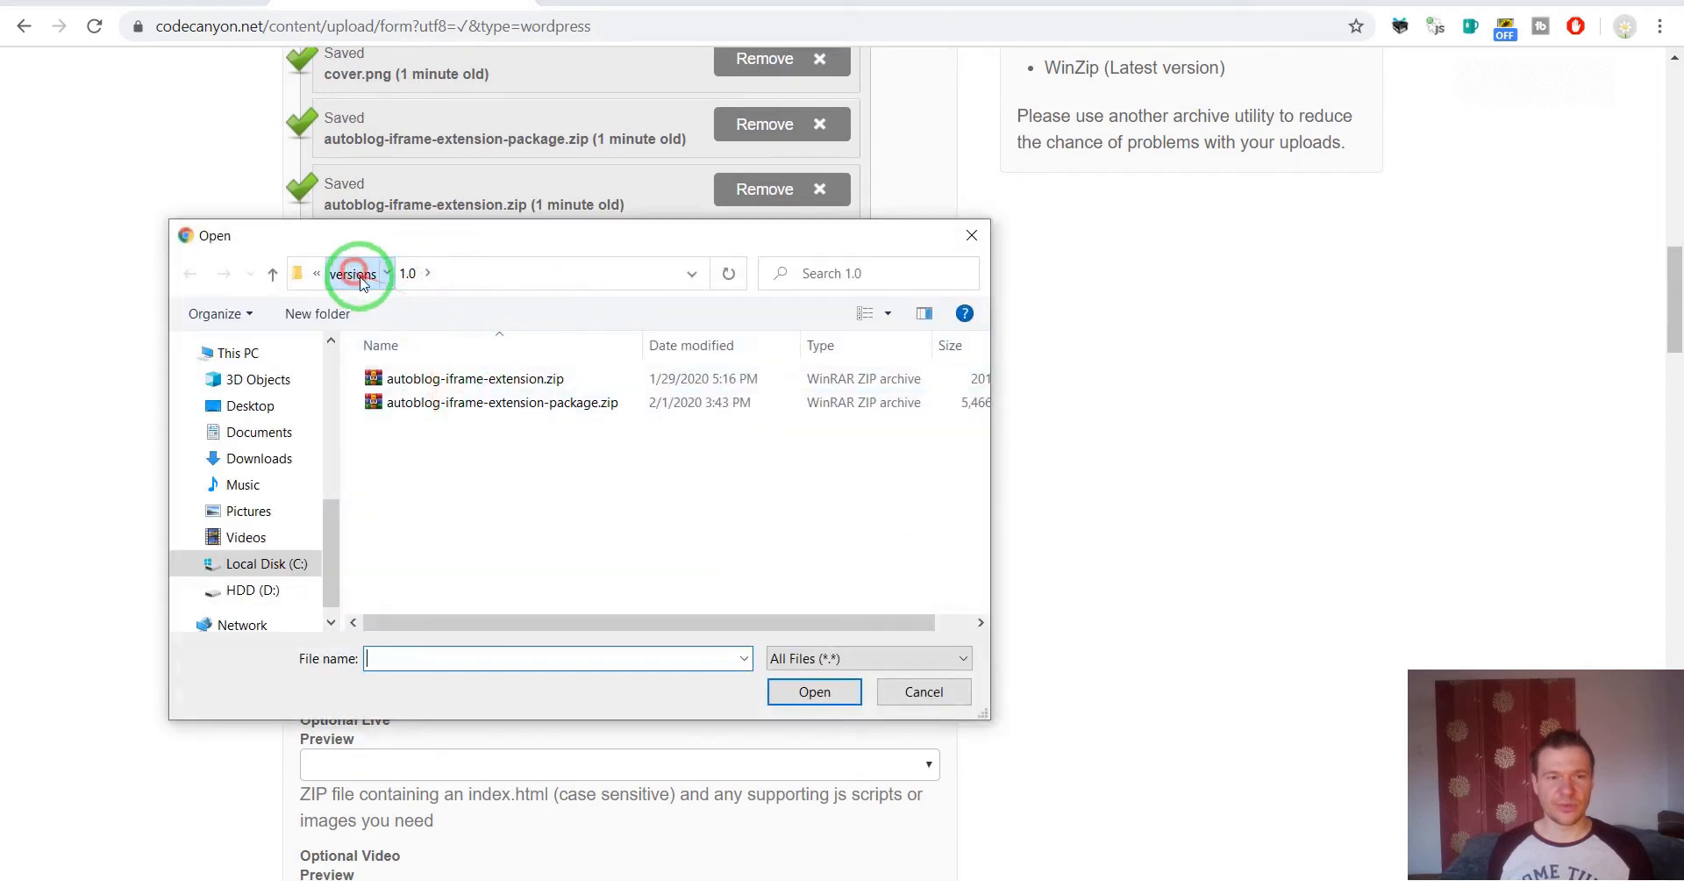
{"action": "left_click", "coordinate": [354, 274]}
{"action": "left_click", "coordinate": [395, 272]}
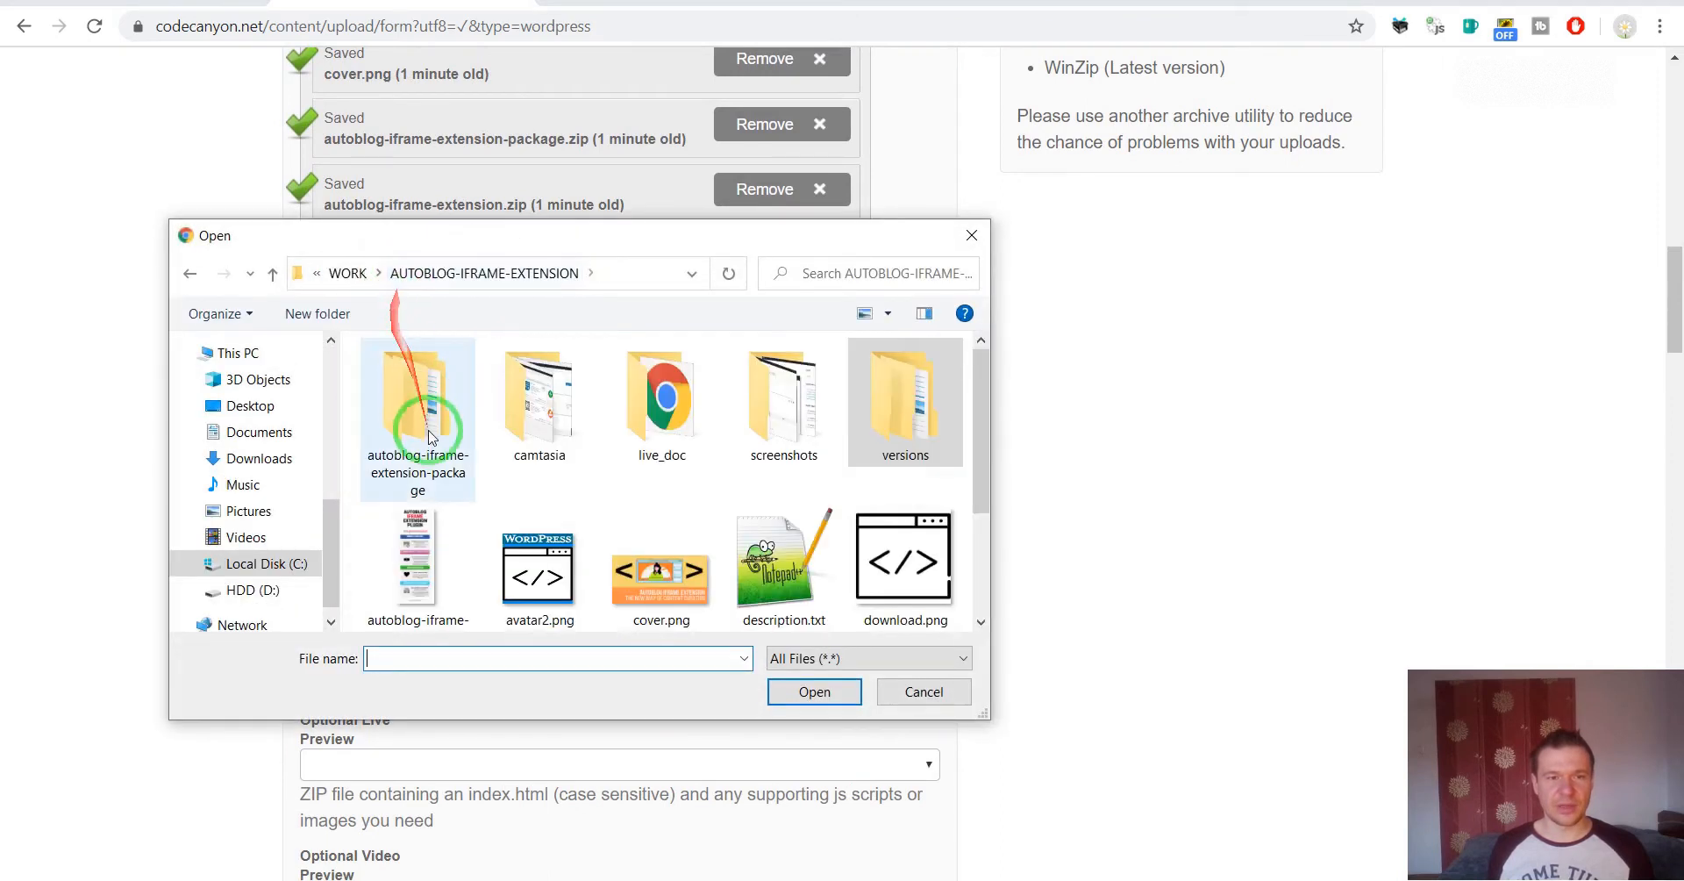
{"action": "double_click", "coordinate": [795, 418]}
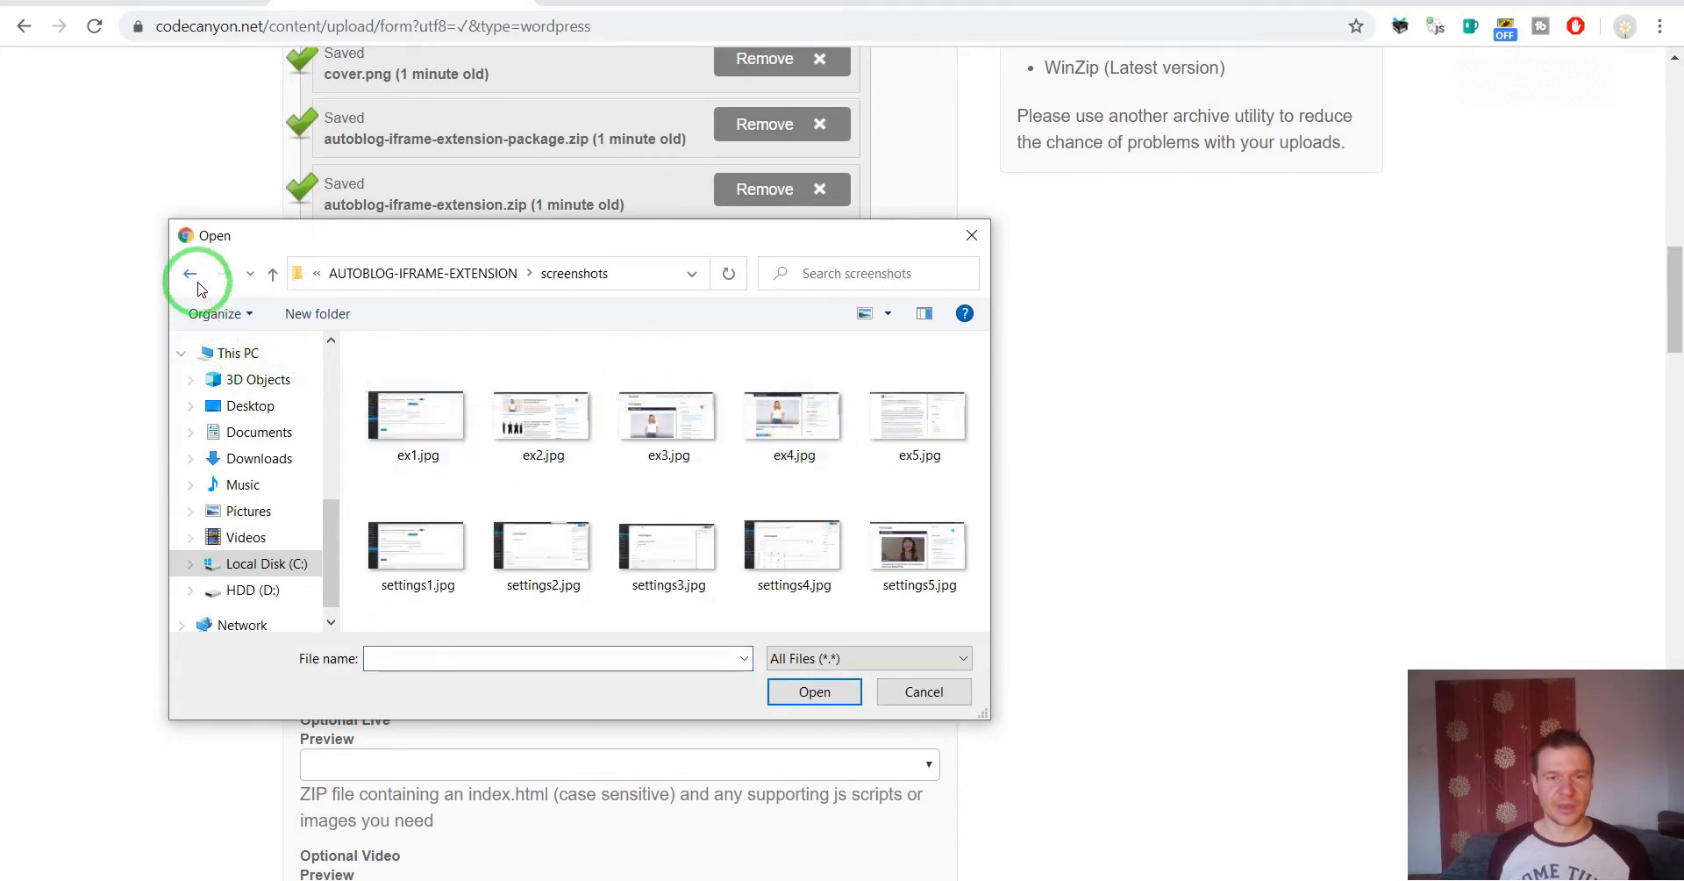
{"action": "left_click", "coordinate": [199, 283]}
{"action": "left_click", "coordinate": [772, 408]}
{"action": "right_click", "coordinate": [783, 399]}
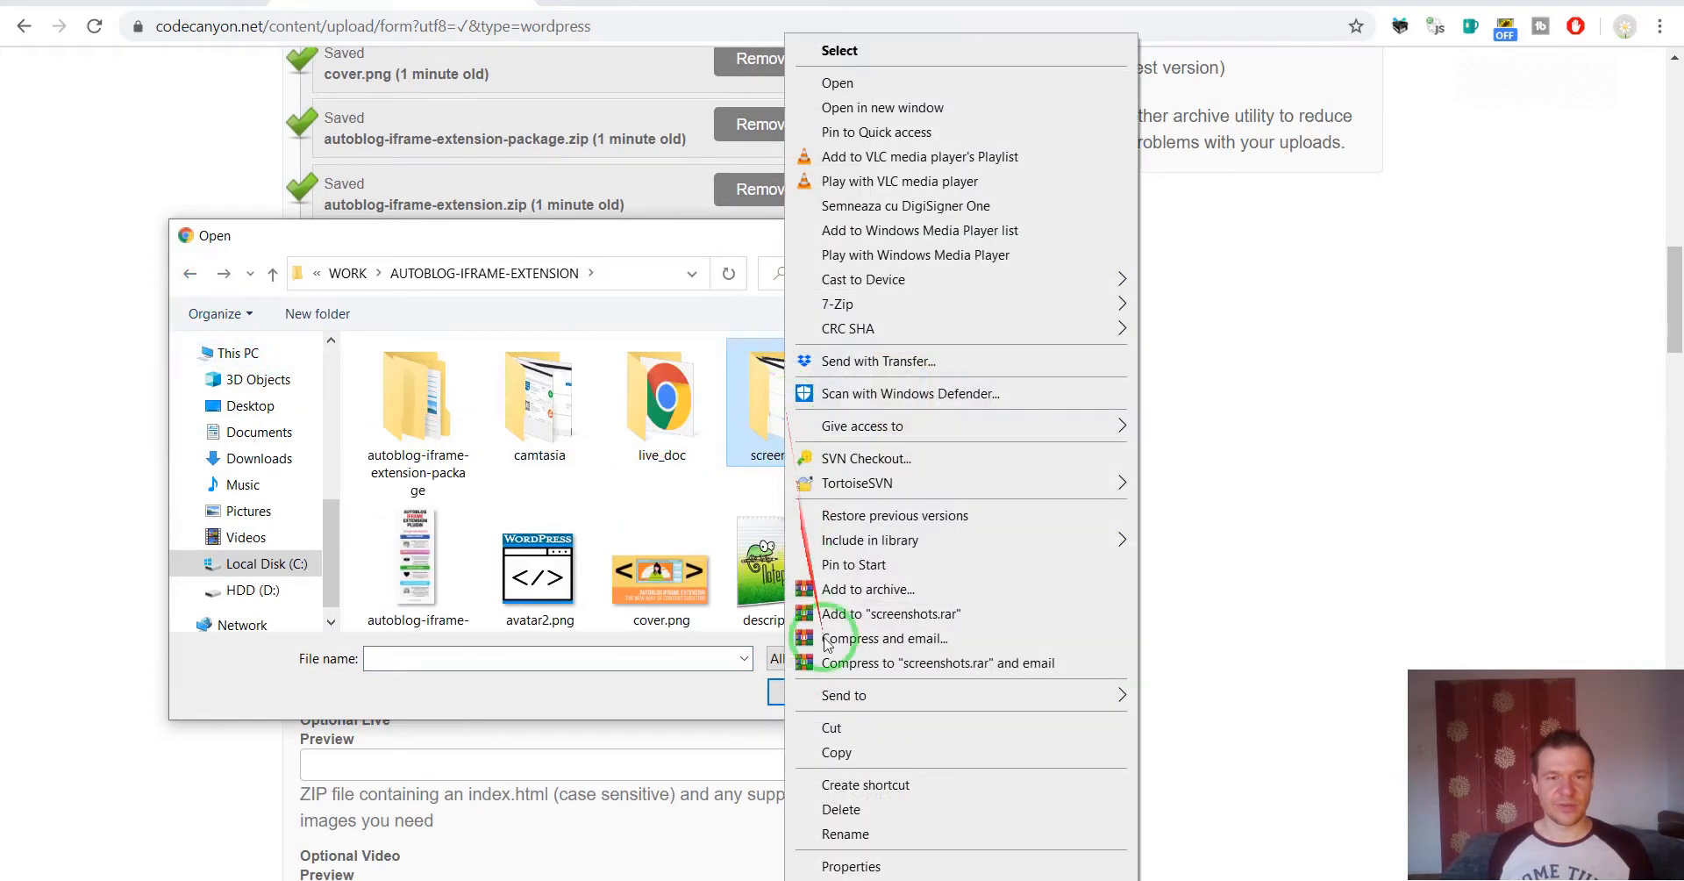
{"action": "left_click", "coordinate": [871, 584]}
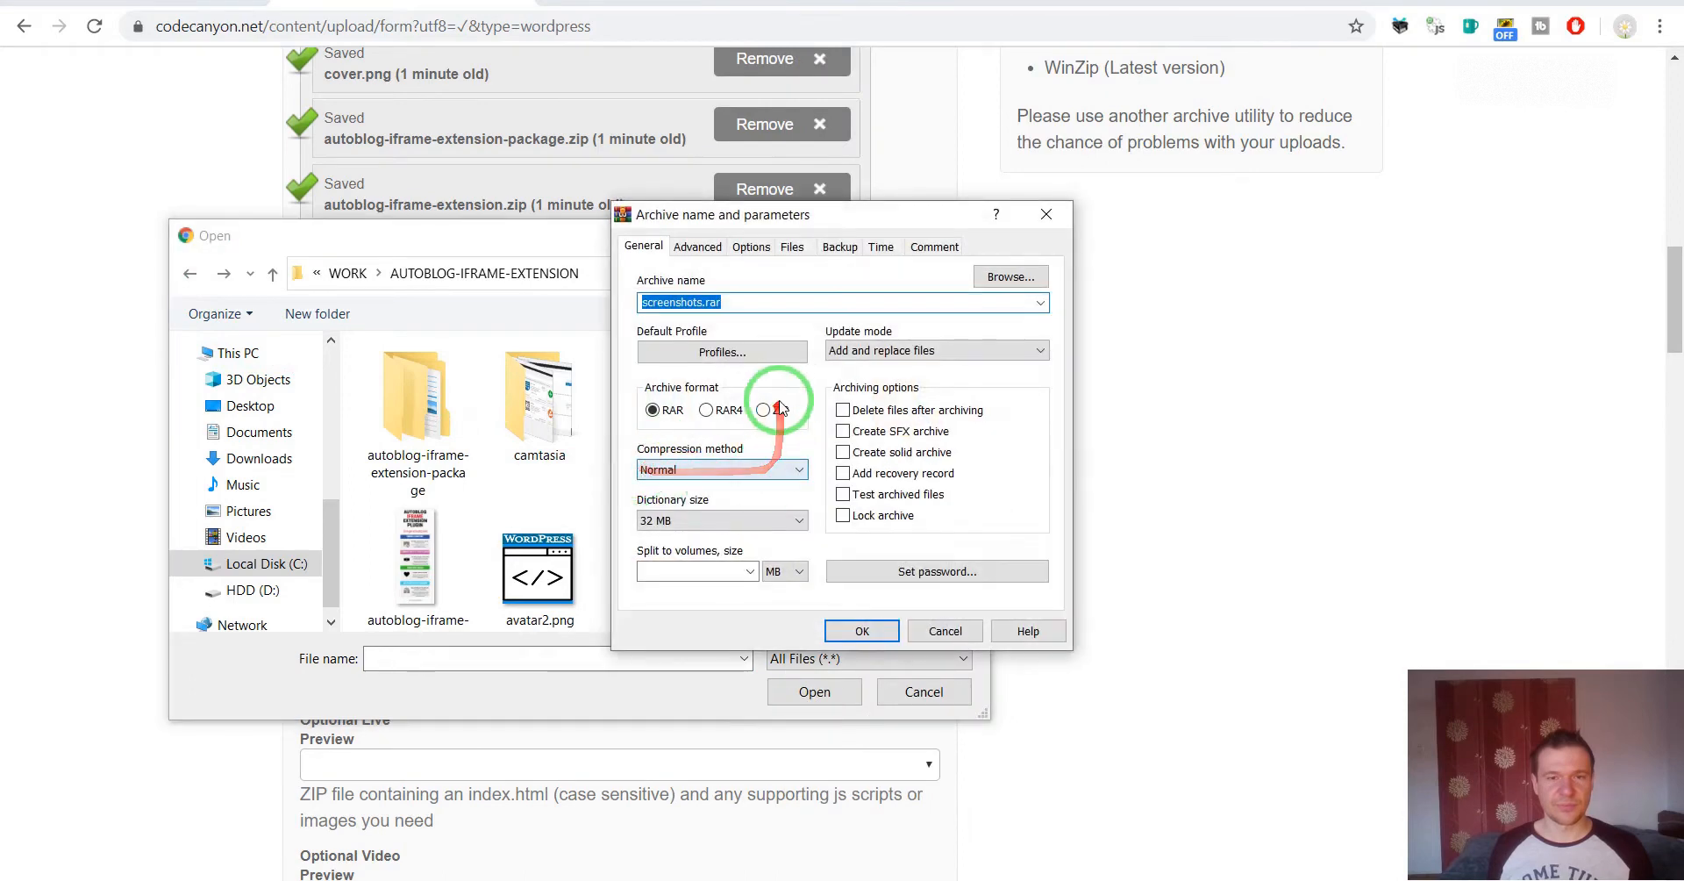
{"action": "left_click", "coordinate": [862, 629]}
Upload screenshots.zip and assign it as the item's preview screenshots.
{"action": "scroll", "coordinate": [650, 589], "scroll_direction": "down", "scroll_amount": 2}
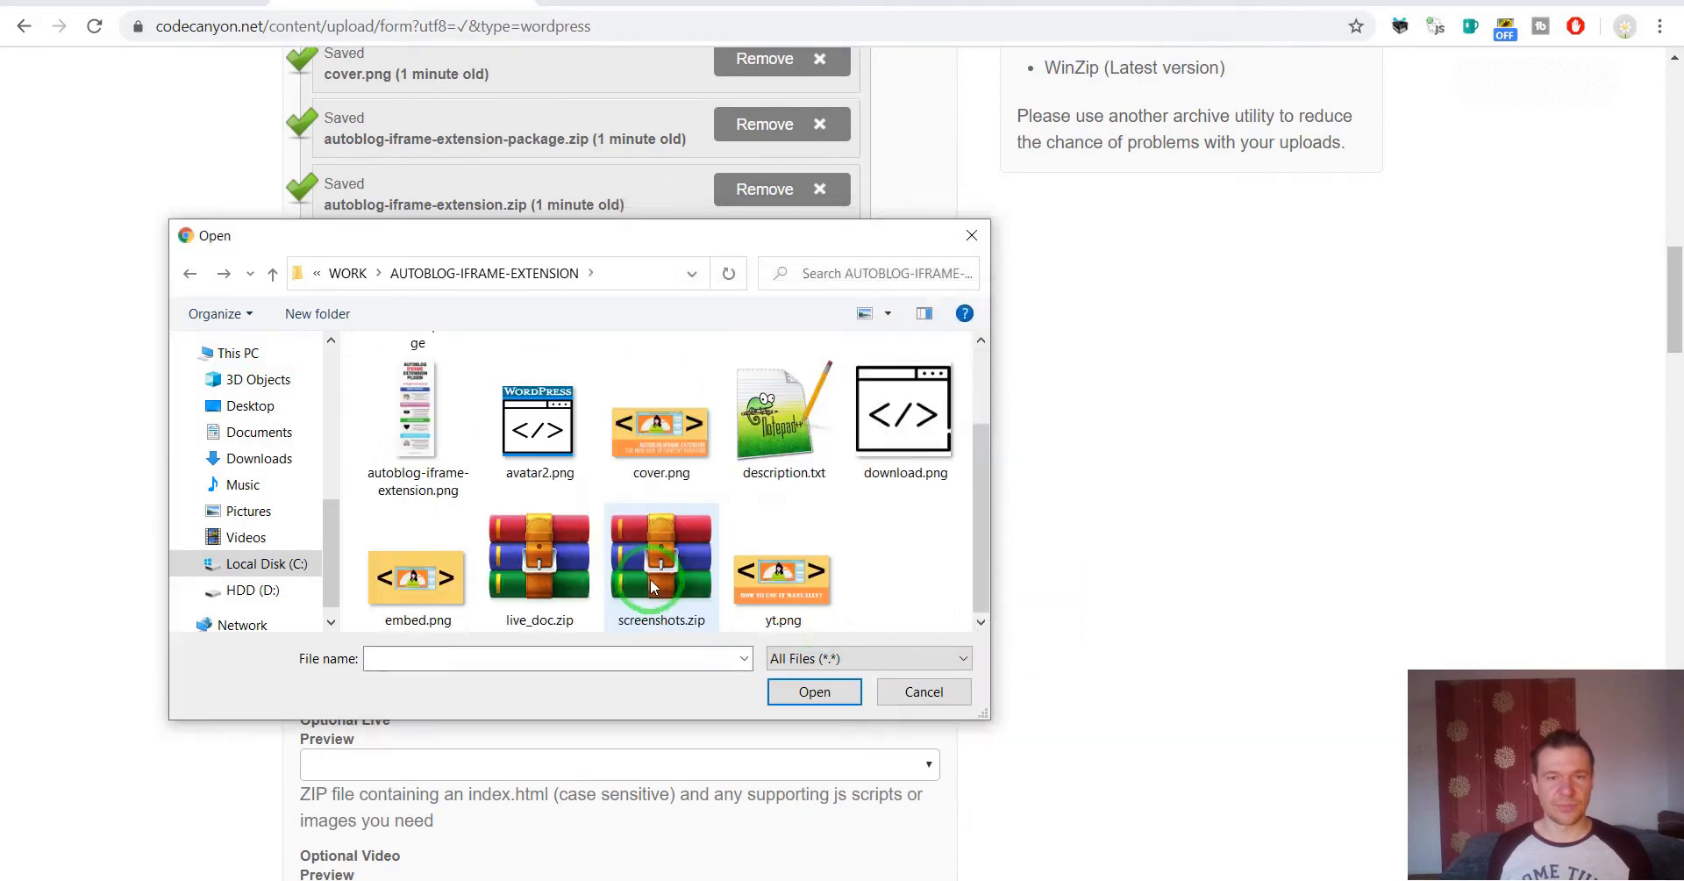
{"action": "double_click", "coordinate": [633, 548]}
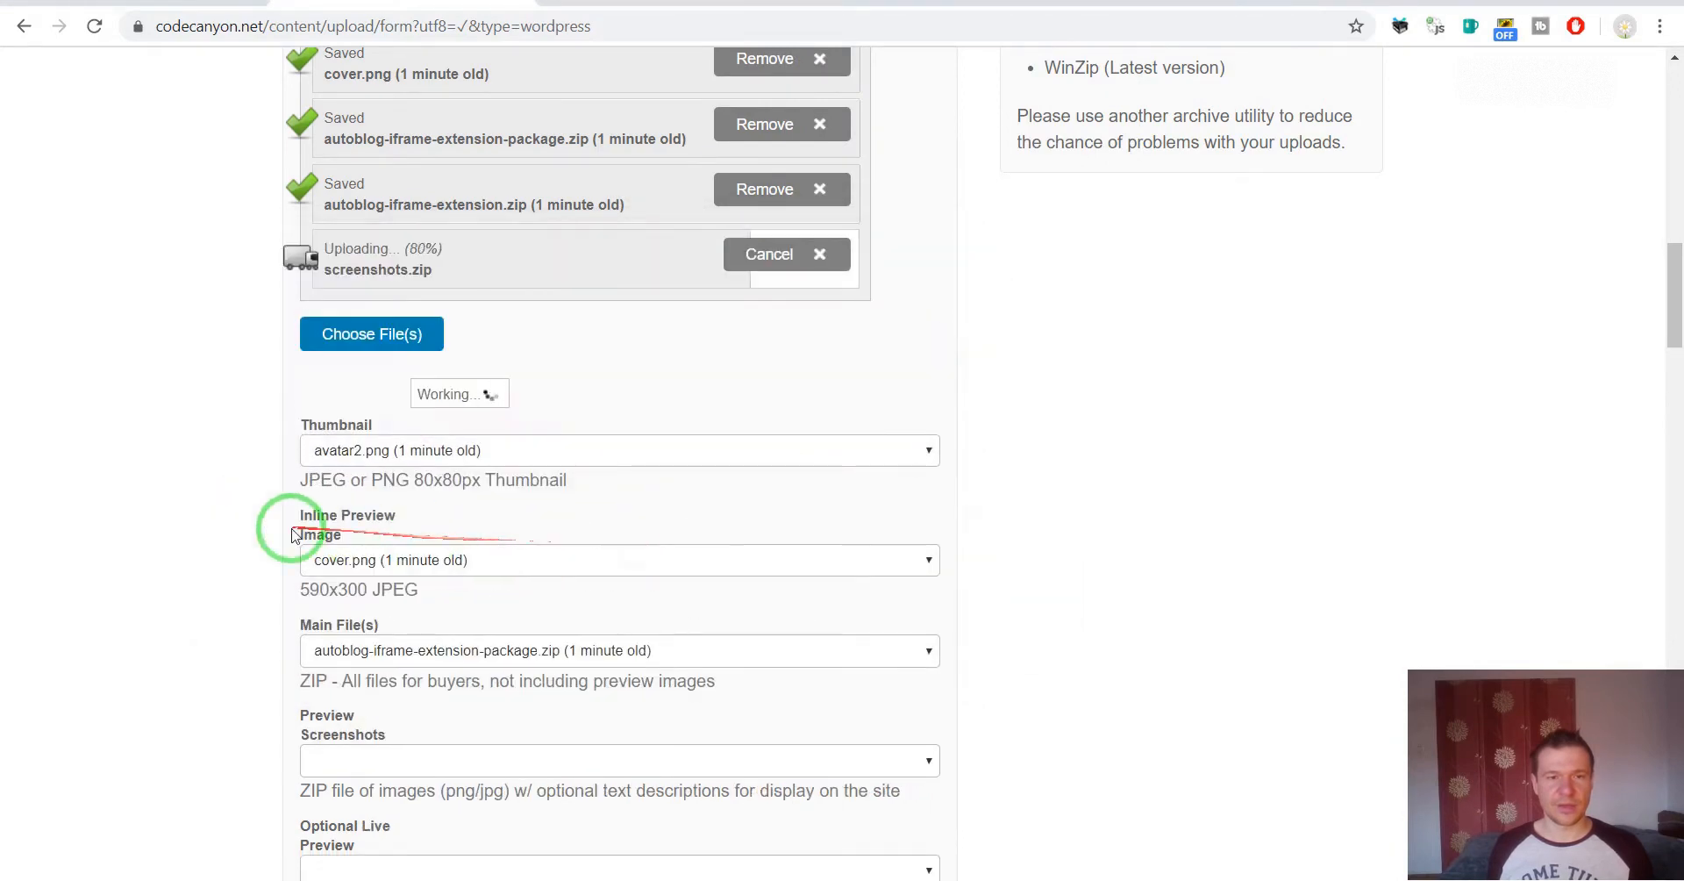
{"action": "scroll", "coordinate": [292, 565], "scroll_direction": "down", "scroll_amount": 3}
{"action": "left_click", "coordinate": [339, 500]}
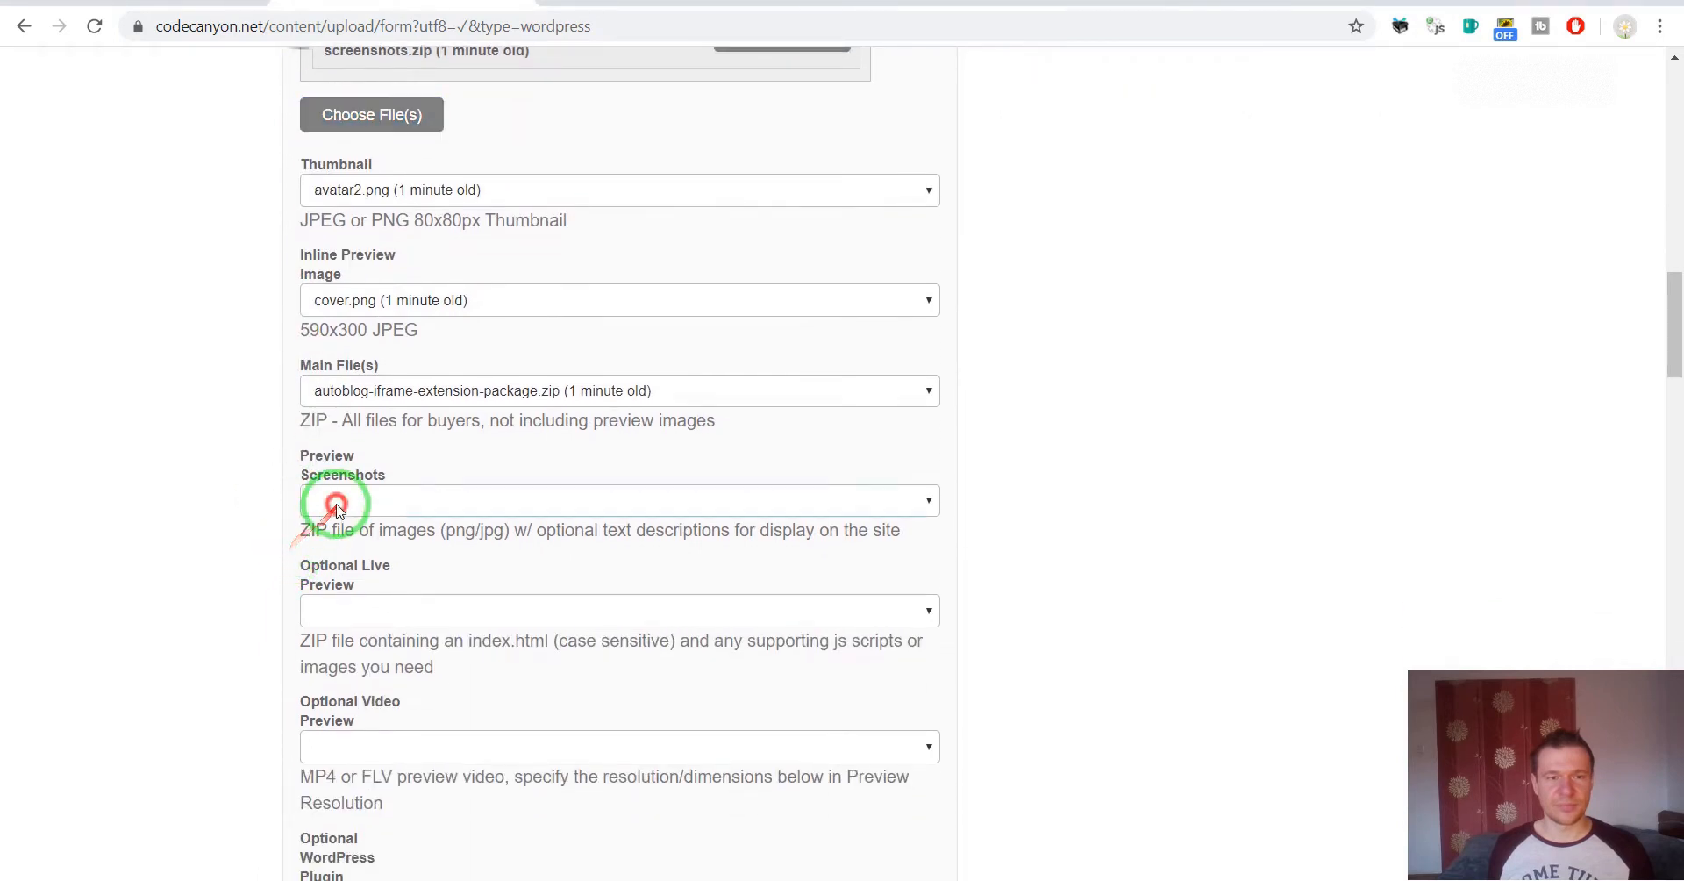
{"action": "left_click", "coordinate": [392, 721]}
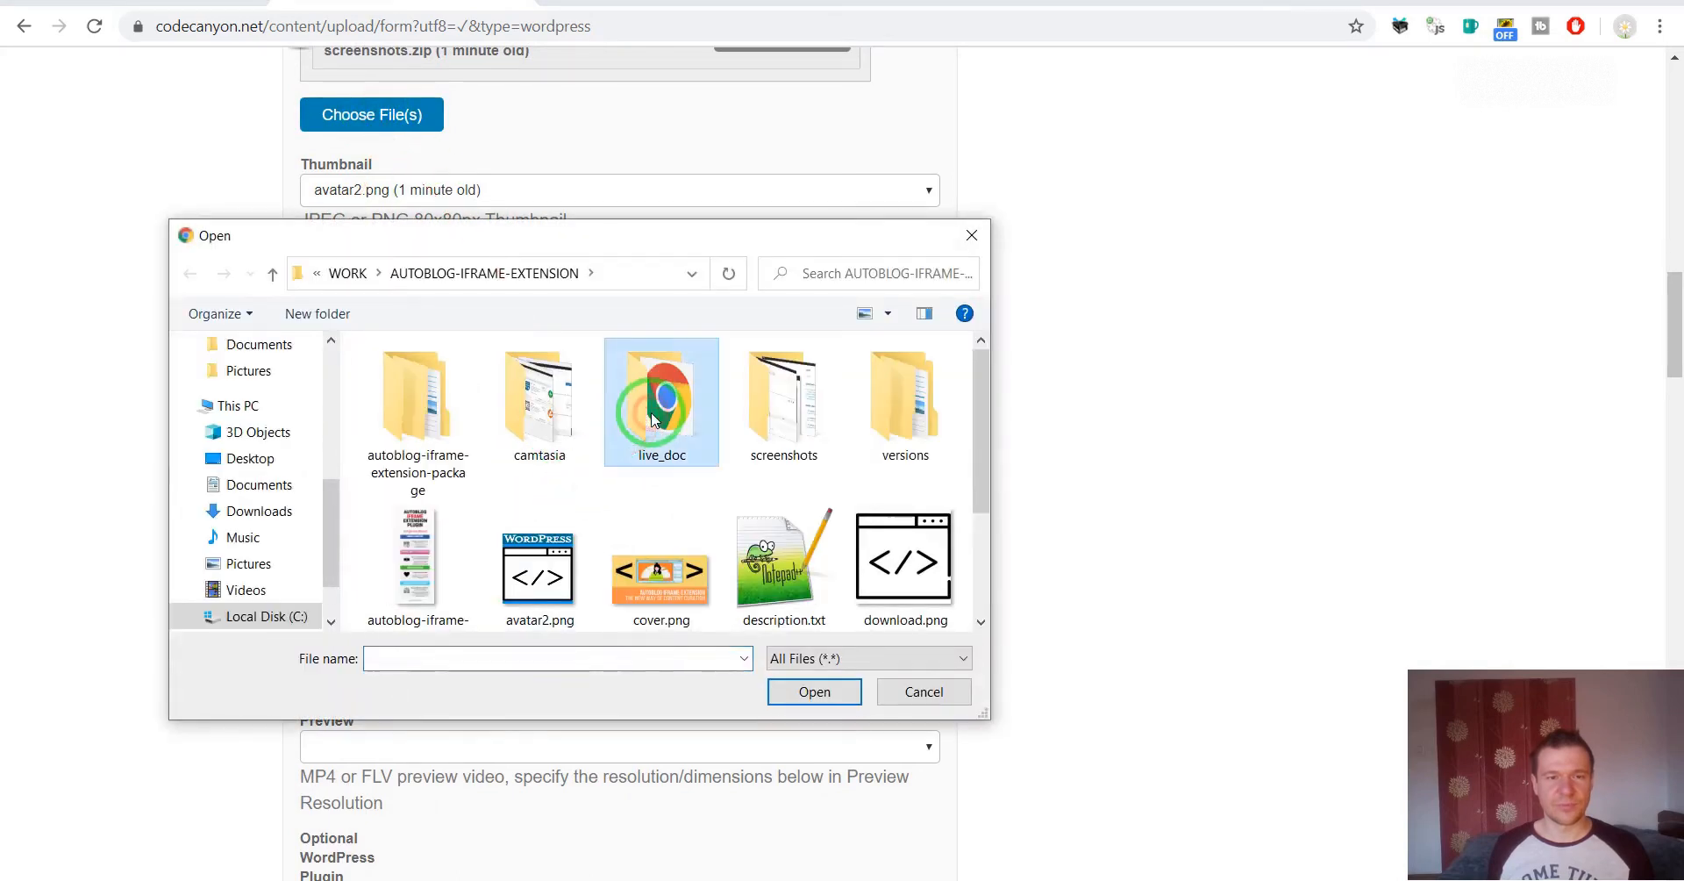
In the live_doc folder, delete the existing live_doc.zip and compress all remaining contents into a new ZIP archive named live_doc.zip.
{"action": "double_click", "coordinate": [653, 410]}
{"action": "left_click", "coordinate": [422, 521]}
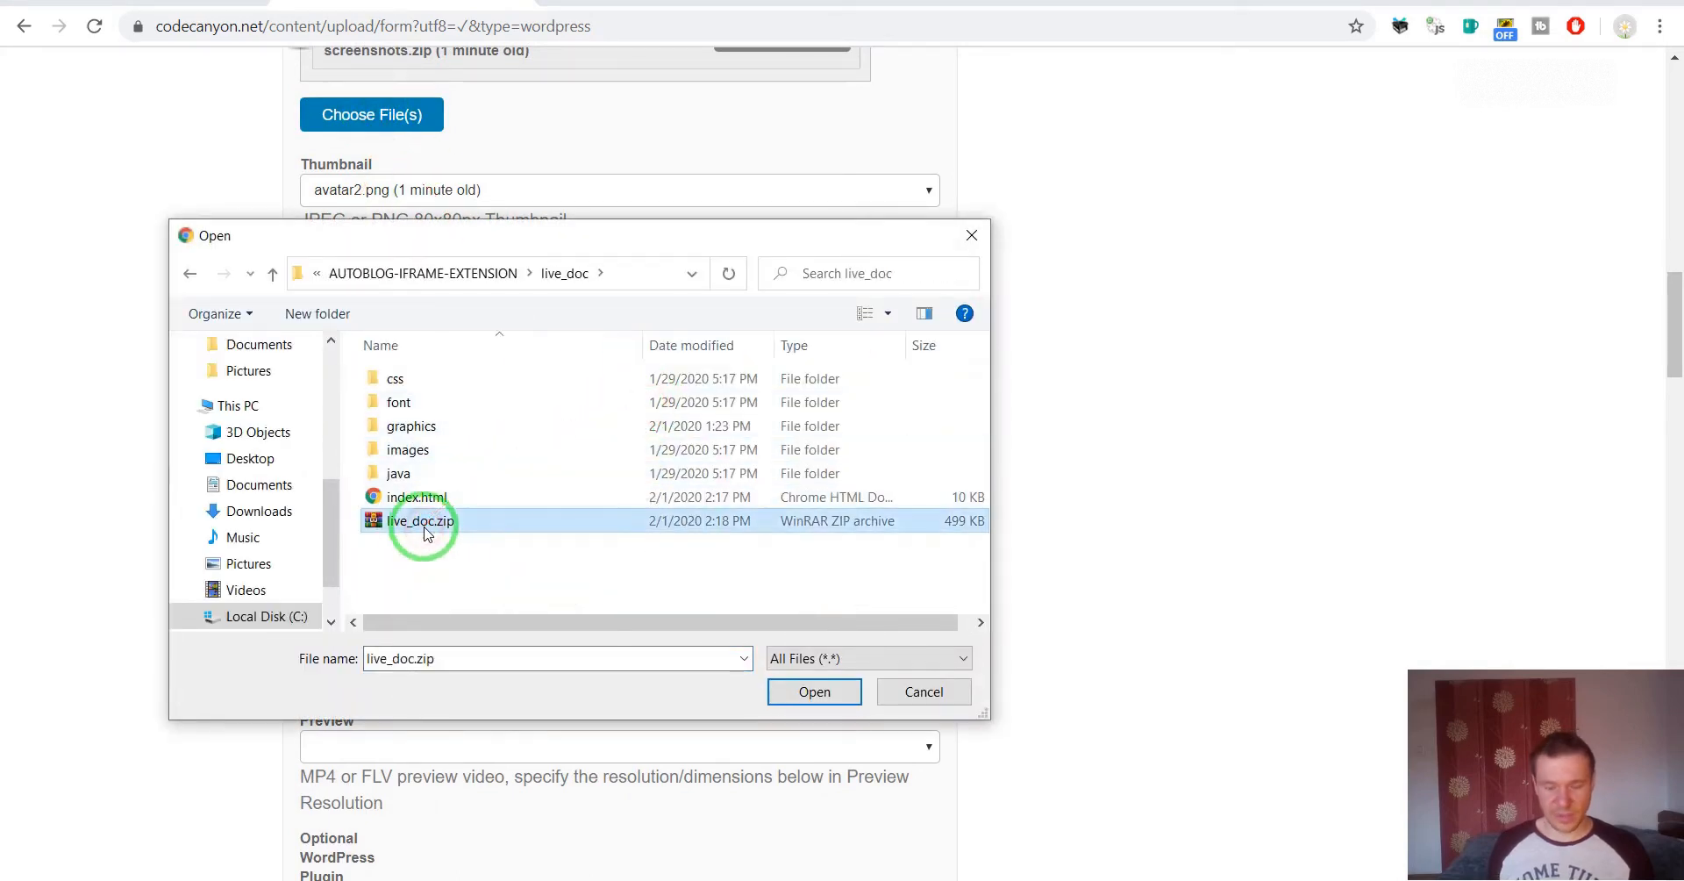
{"action": "key", "text": "Delete"}
{"action": "key", "text": "ctrl+a"}
{"action": "right_click", "coordinate": [445, 449]}
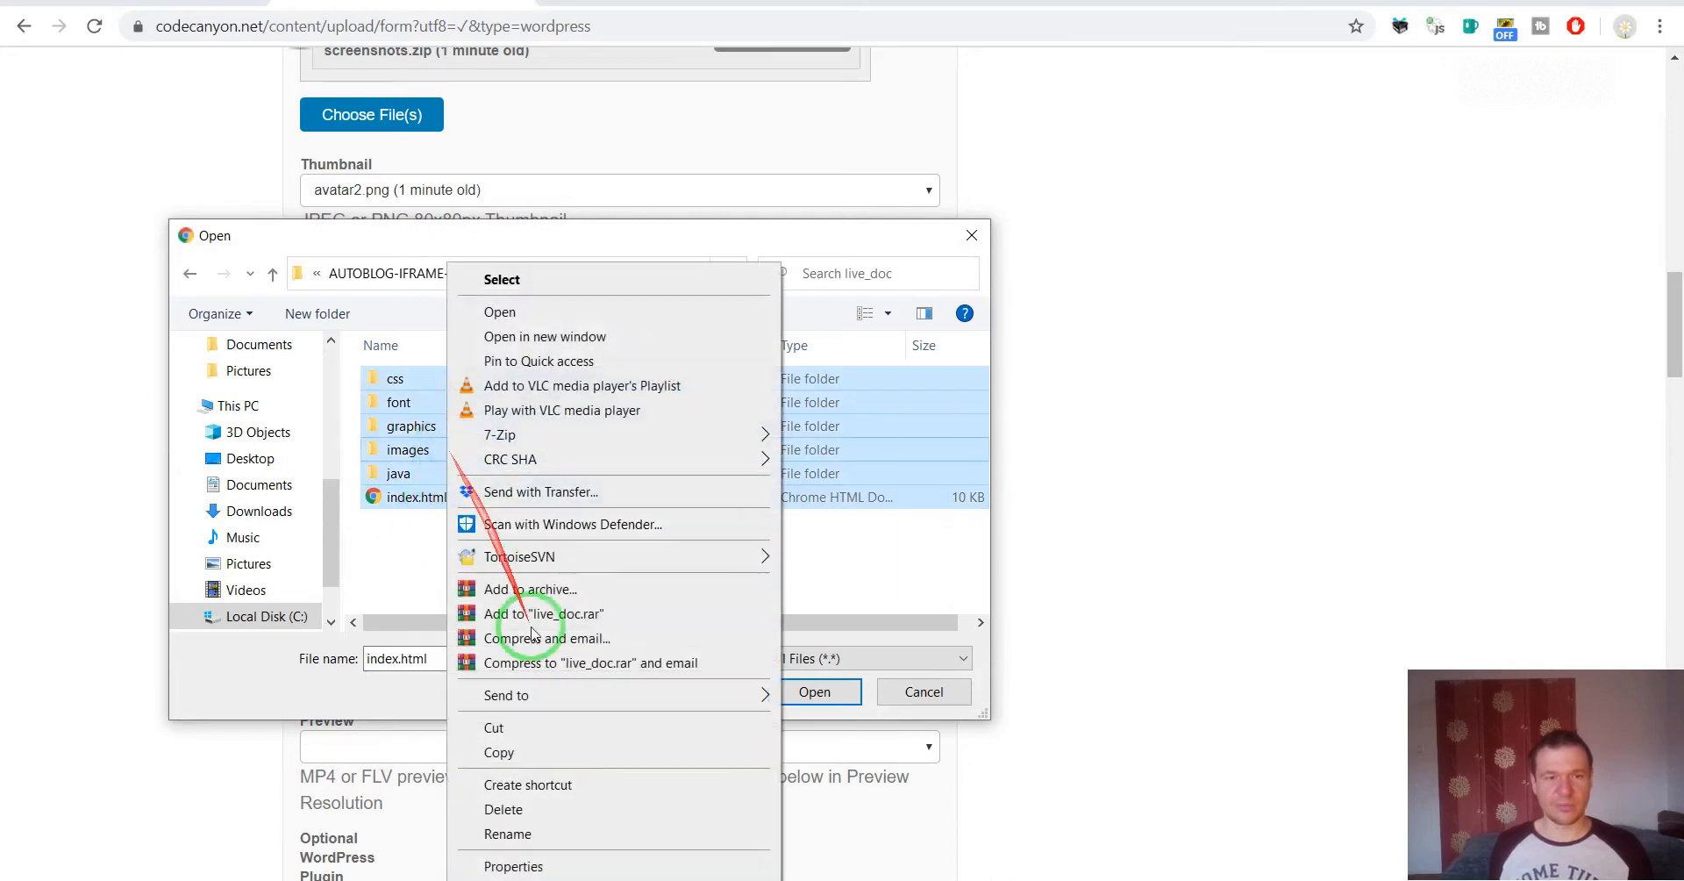
{"action": "left_click", "coordinate": [532, 600]}
{"action": "left_click", "coordinate": [762, 410]}
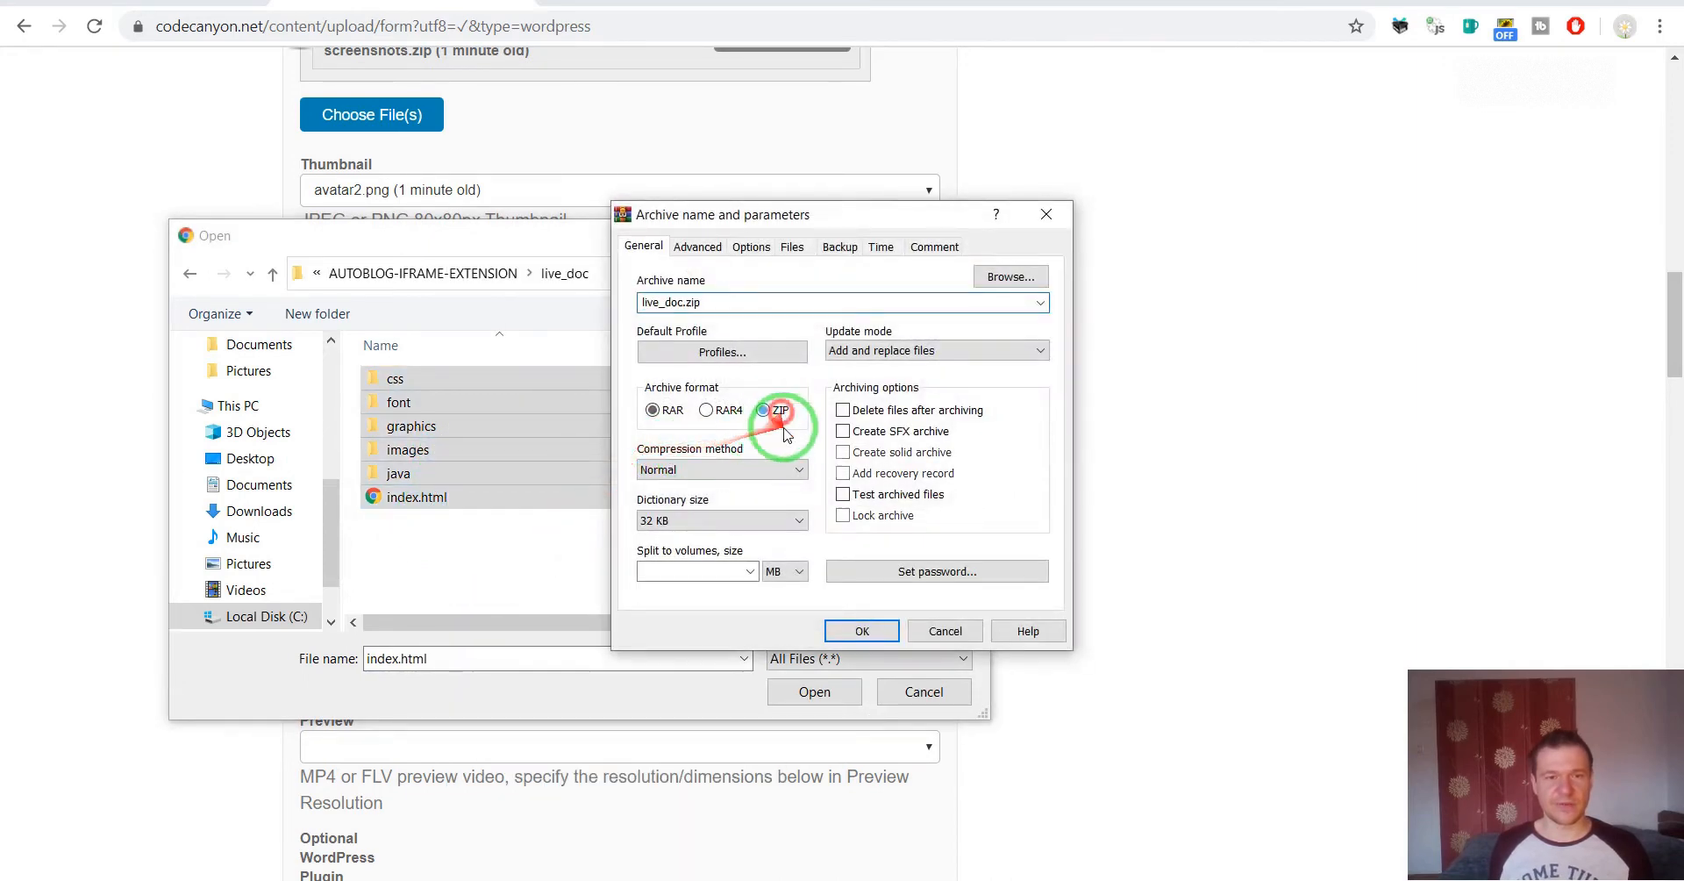
{"action": "left_click", "coordinate": [843, 633]}
Upload the new live_doc.zip and assign it as the item's optional live preview.
{"action": "double_click", "coordinate": [414, 523]}
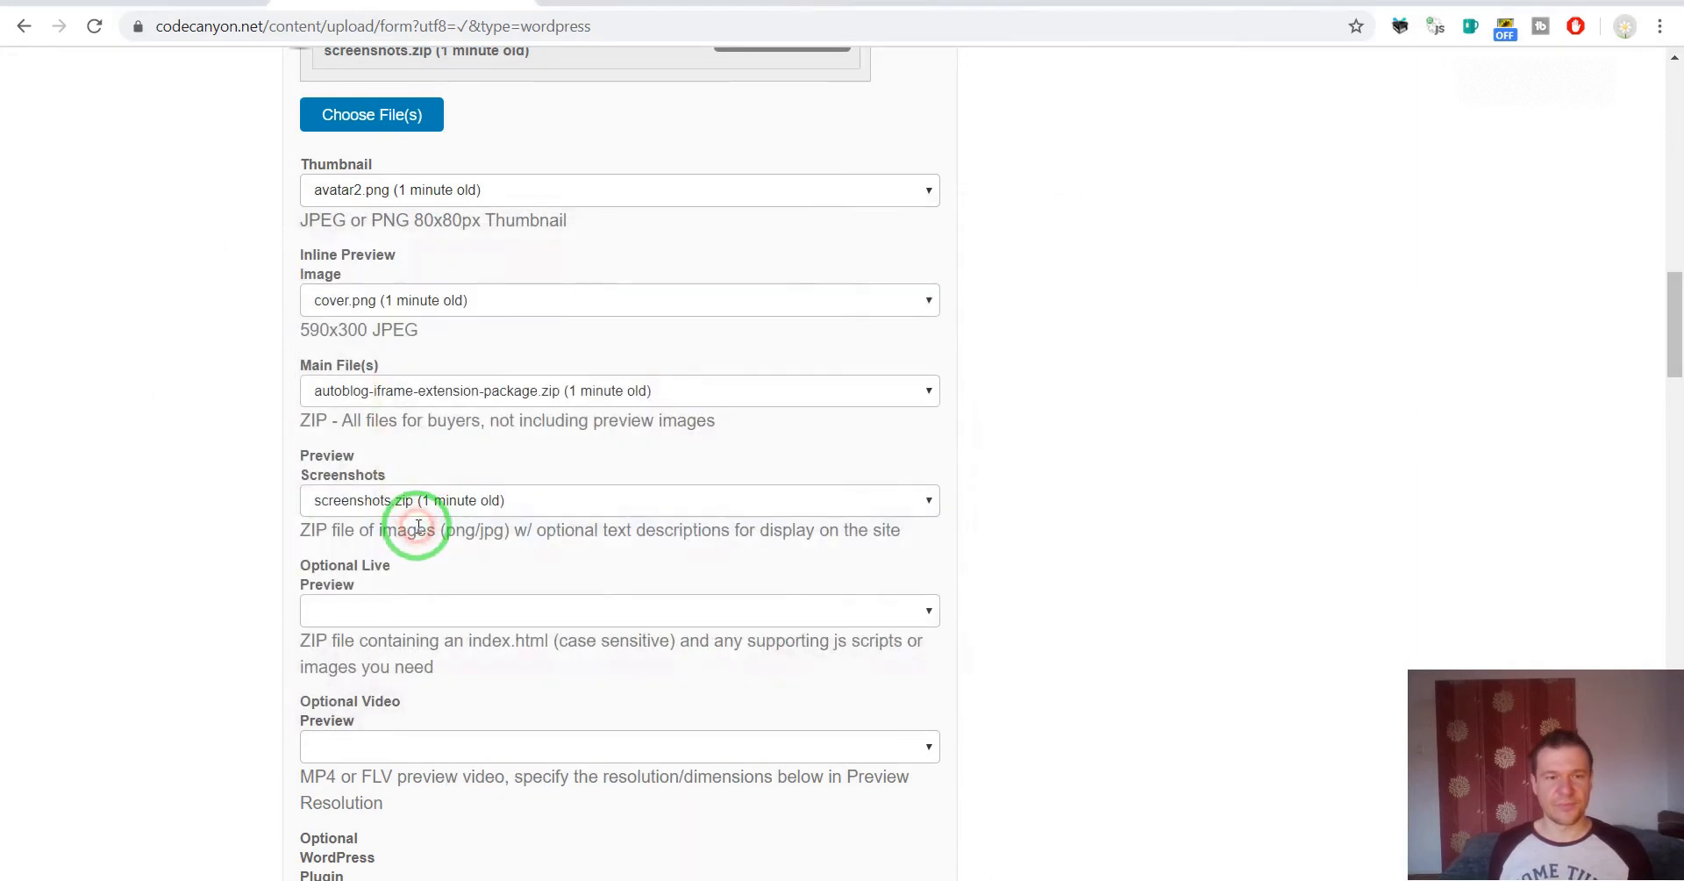
{"action": "scroll", "coordinate": [282, 519], "scroll_direction": "down", "scroll_amount": 3}
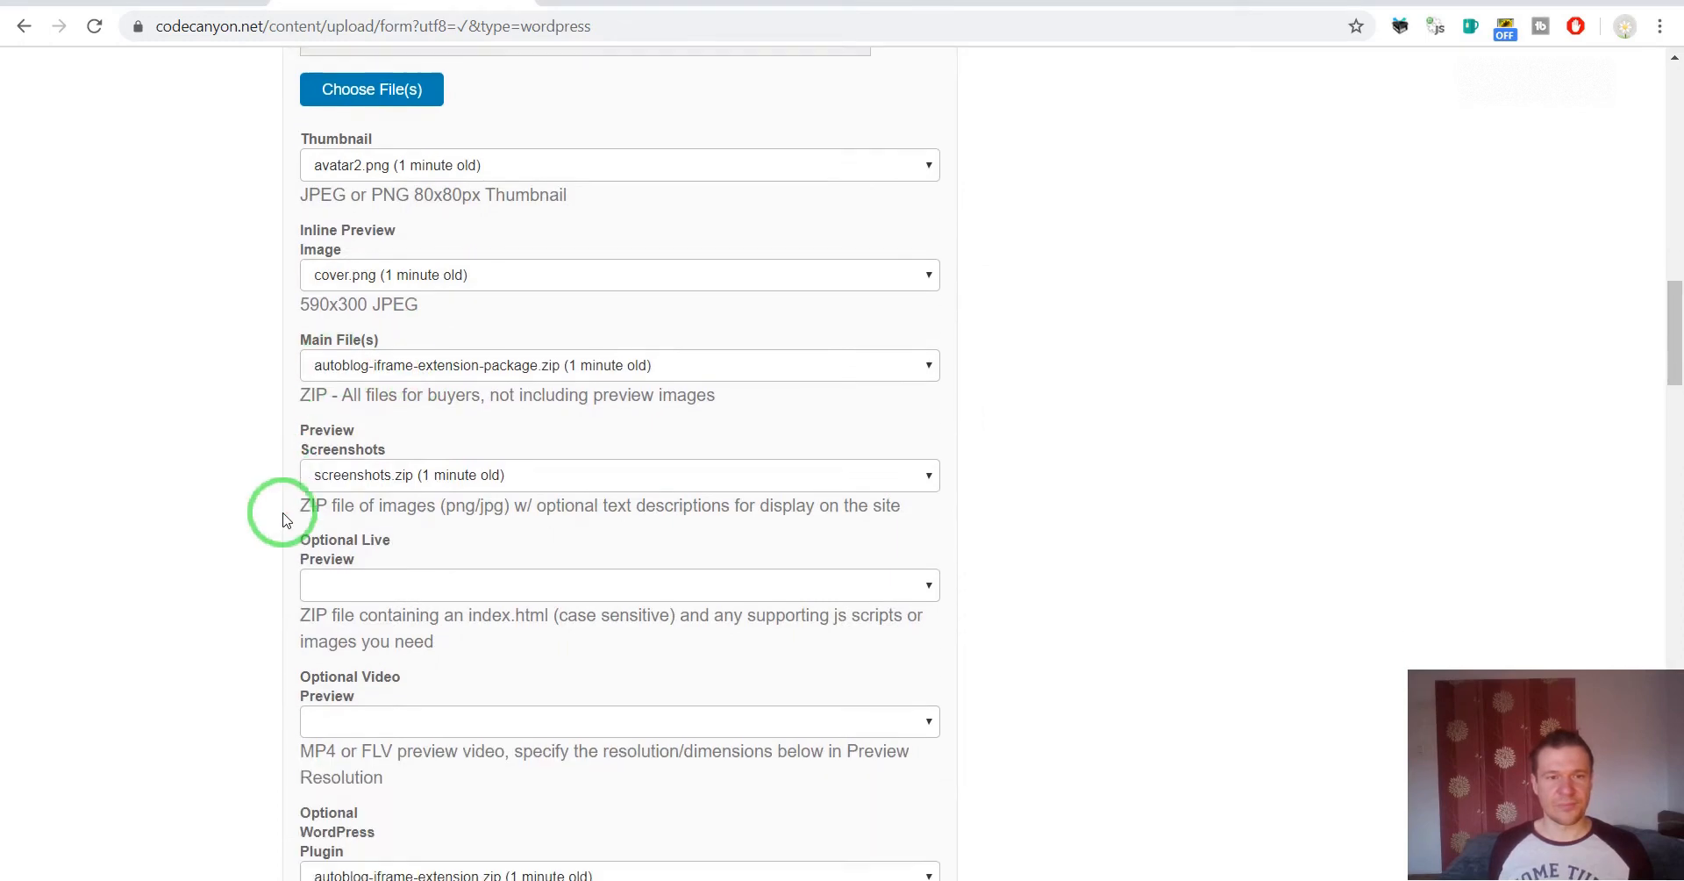
{"action": "left_click", "coordinate": [334, 455]}
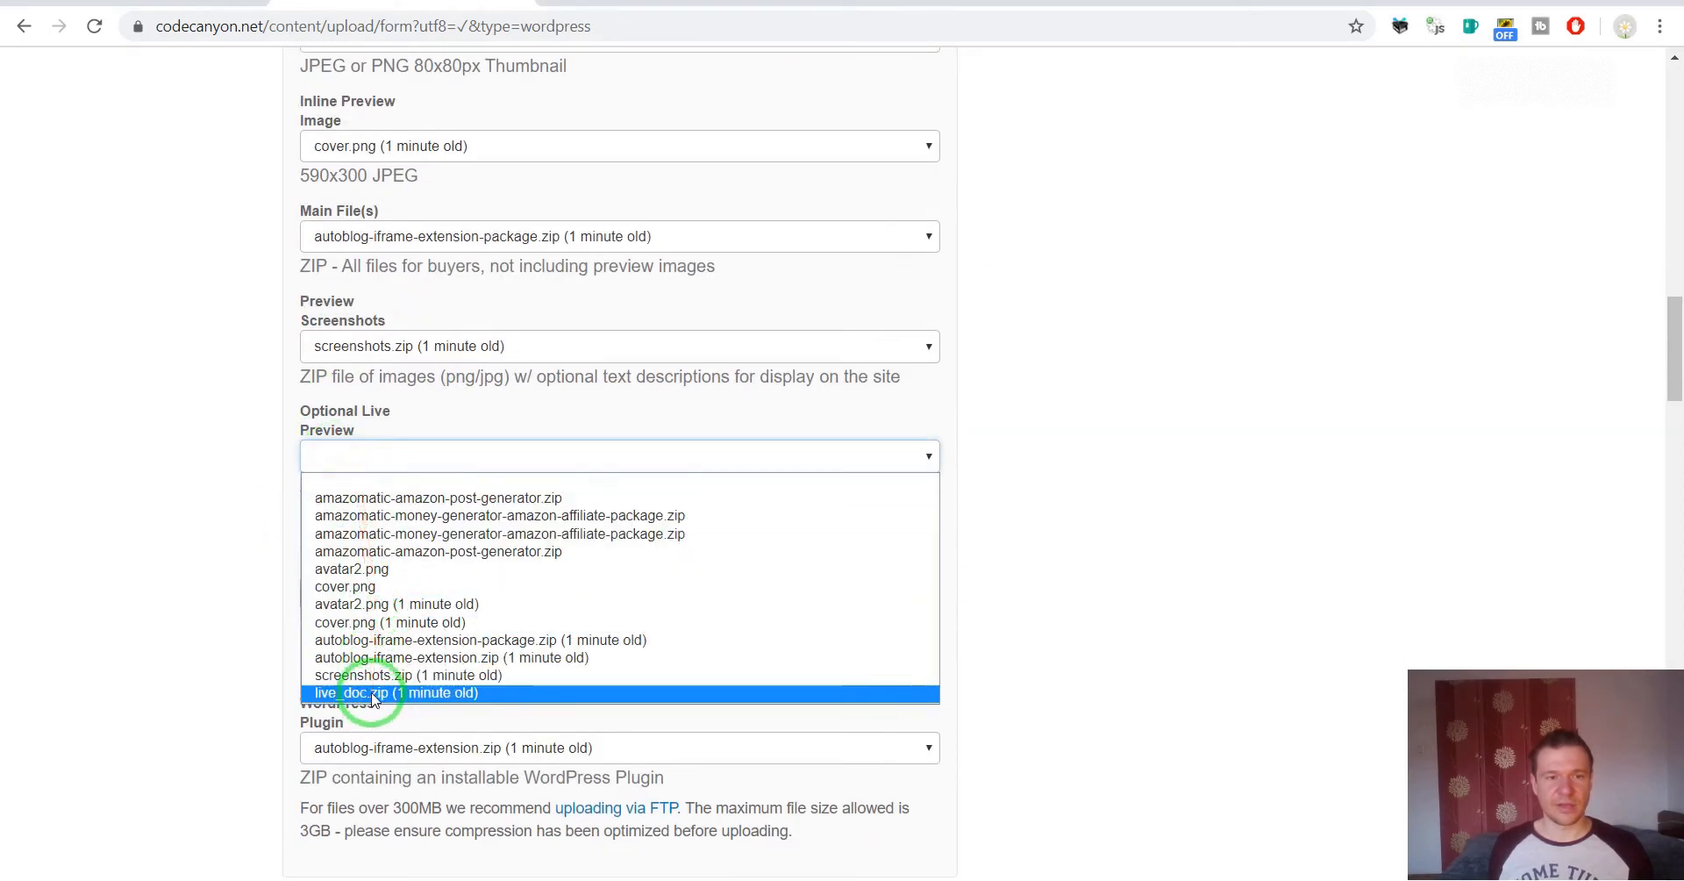
{"action": "left_click", "coordinate": [373, 693]}
Start uploading the video AUTOBLOG-IFRAME-EXTENSION.mp4 from the camtasia folder.
{"action": "scroll", "coordinate": [301, 452], "scroll_direction": "down", "scroll_amount": 1}
{"action": "scroll", "coordinate": [309, 420], "scroll_direction": "up", "scroll_amount": 4}
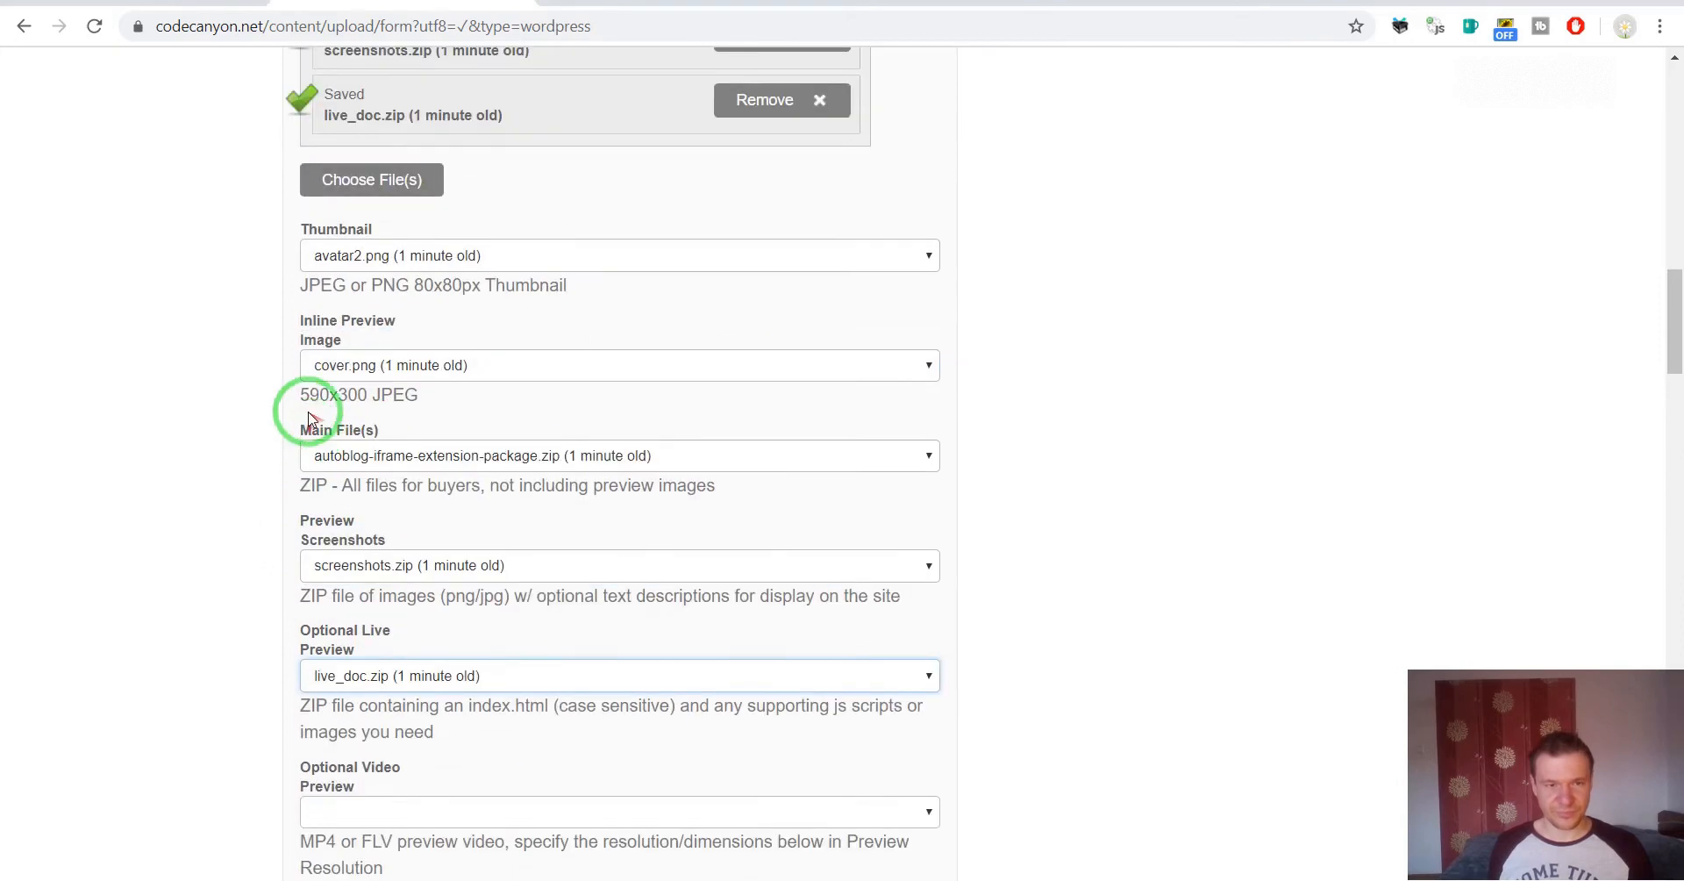
{"action": "left_click", "coordinate": [372, 179]}
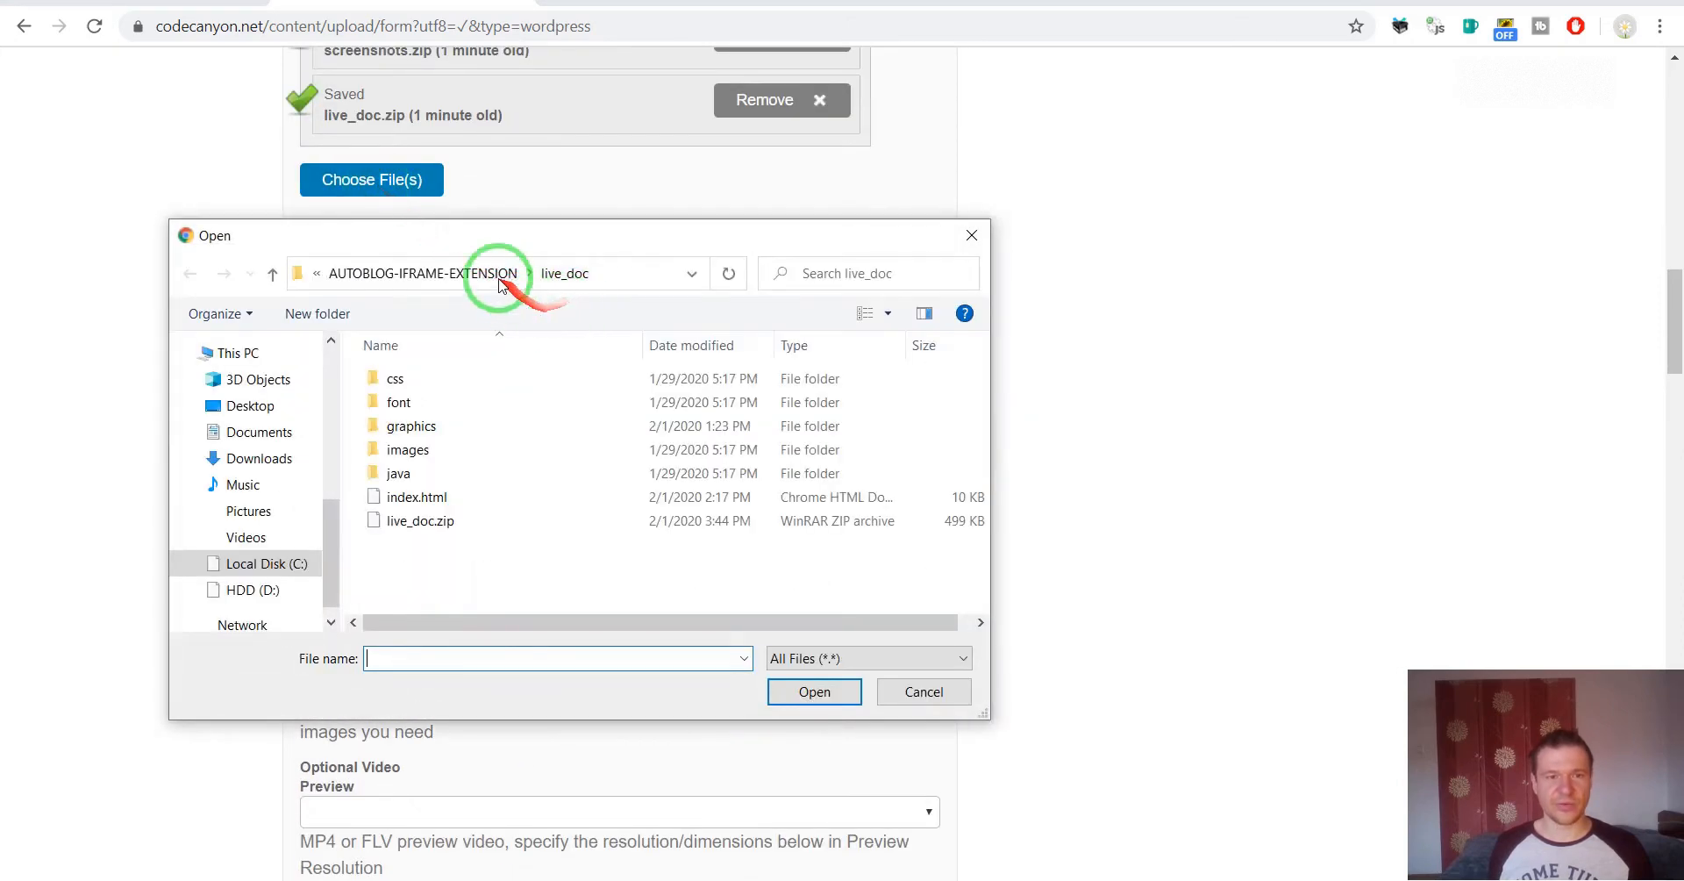
{"action": "left_click", "coordinate": [450, 273]}
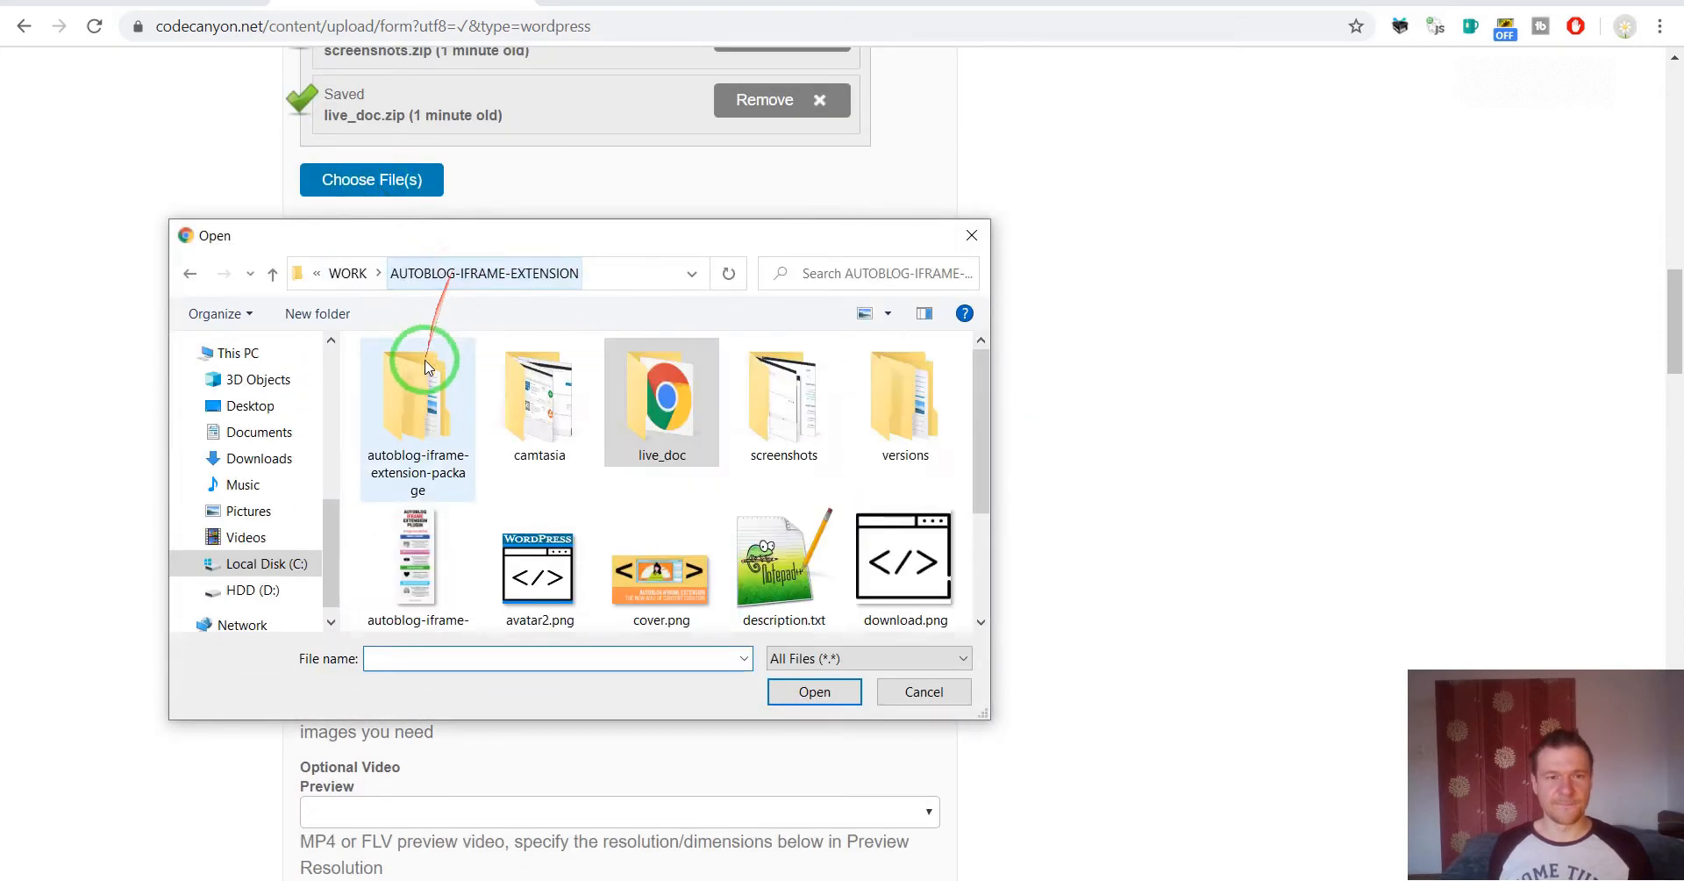
{"action": "double_click", "coordinate": [535, 432]}
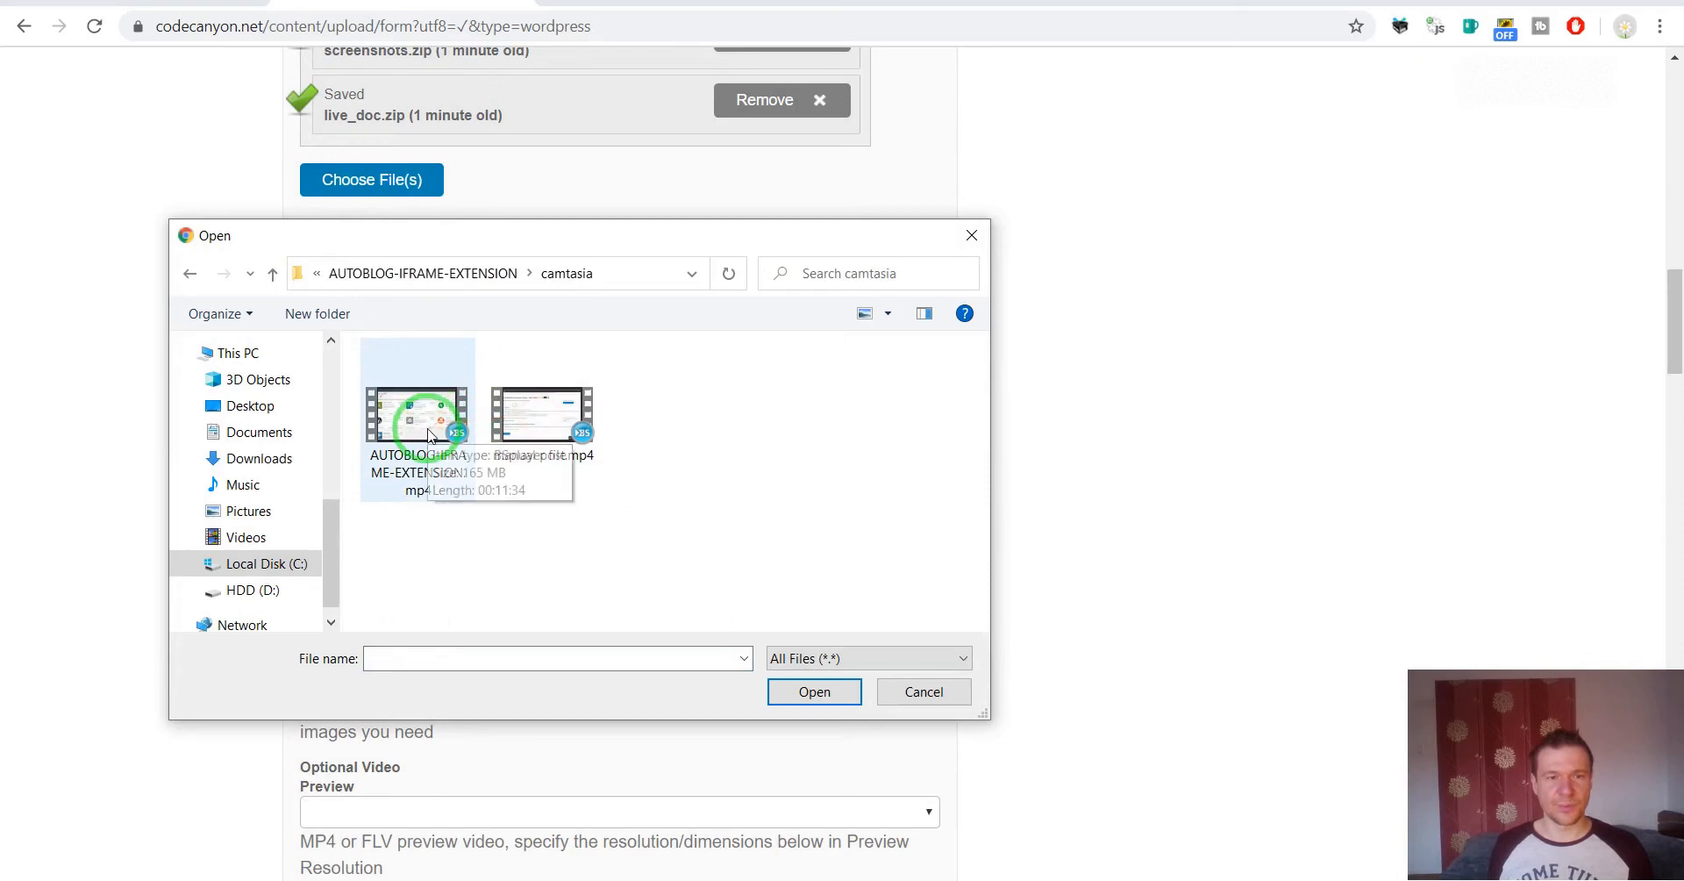
{"action": "double_click", "coordinate": [420, 468]}
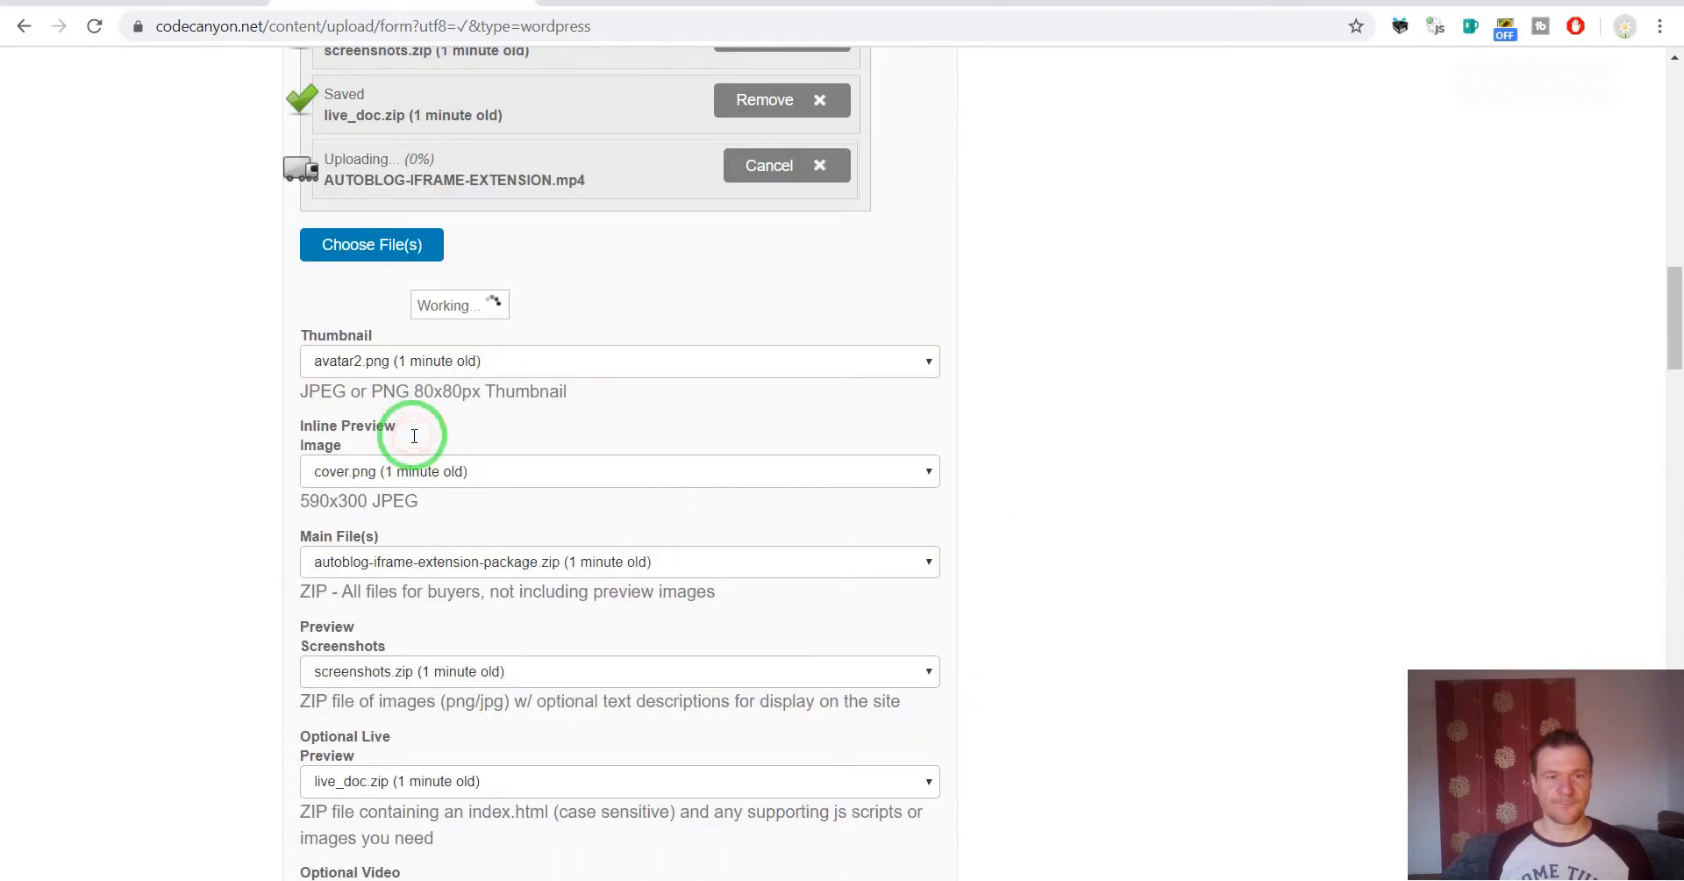
{"action": "scroll", "coordinate": [251, 409], "scroll_direction": "up", "scroll_amount": 1}
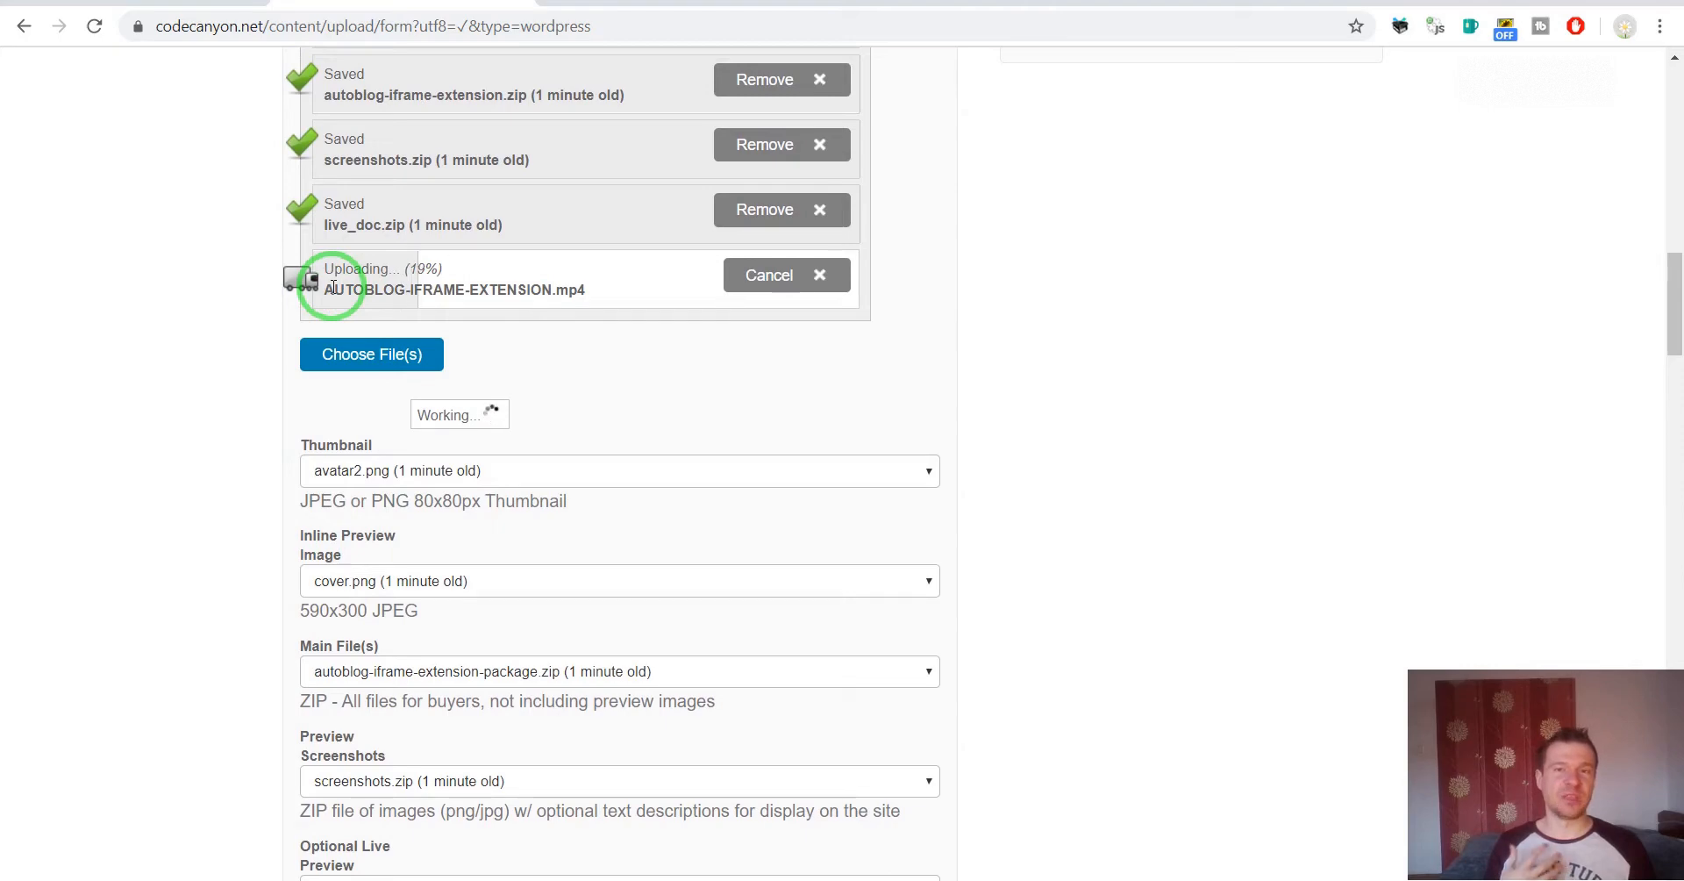
Read through the Envato help article on uploading files using FTP while the video uploads, and return to the upload form.
{"action": "scroll", "coordinate": [263, 350], "scroll_direction": "up", "scroll_amount": 10}
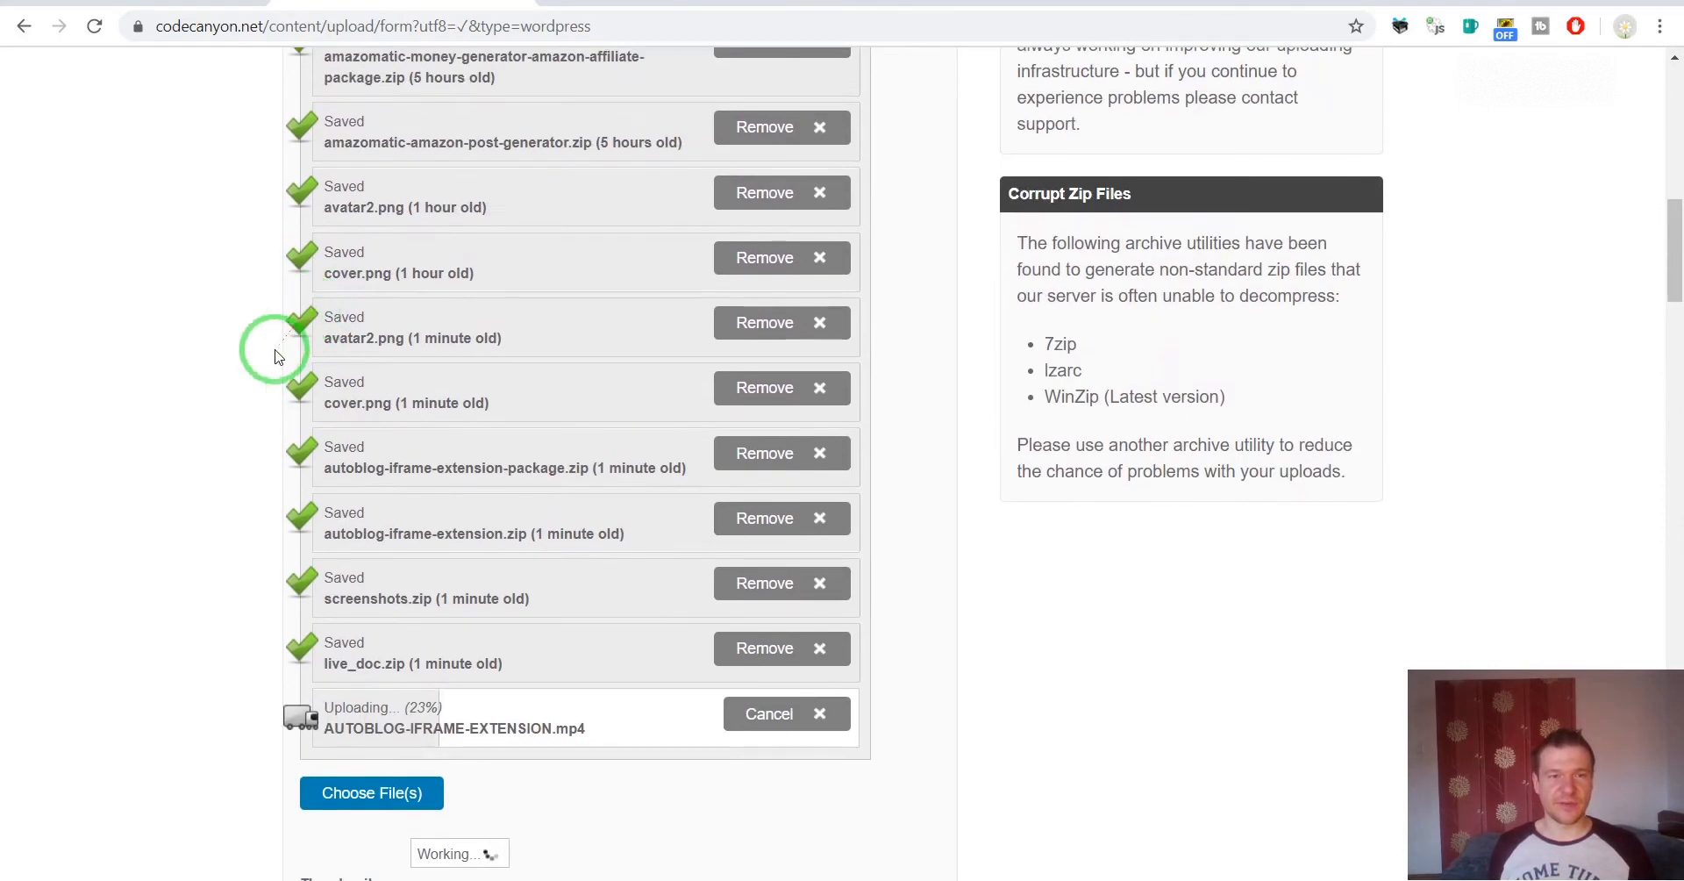
{"action": "scroll", "coordinate": [266, 371], "scroll_direction": "down", "scroll_amount": 7}
{"action": "scroll", "coordinate": [265, 372], "scroll_direction": "down", "scroll_amount": 3}
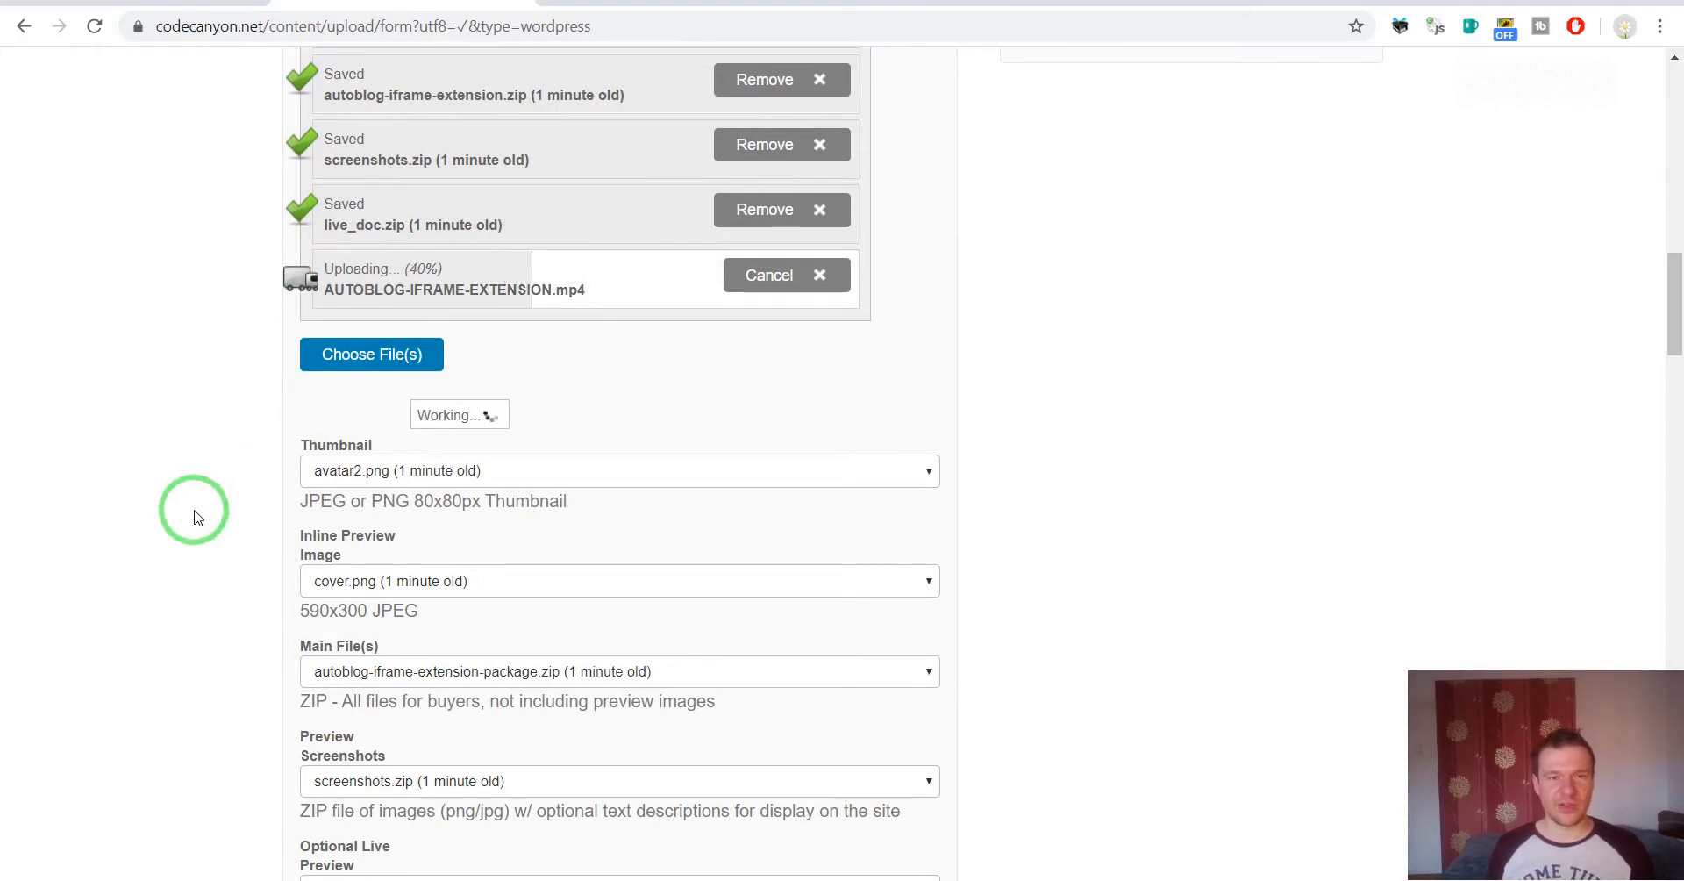
{"action": "scroll", "coordinate": [196, 517], "scroll_direction": "down", "scroll_amount": 10}
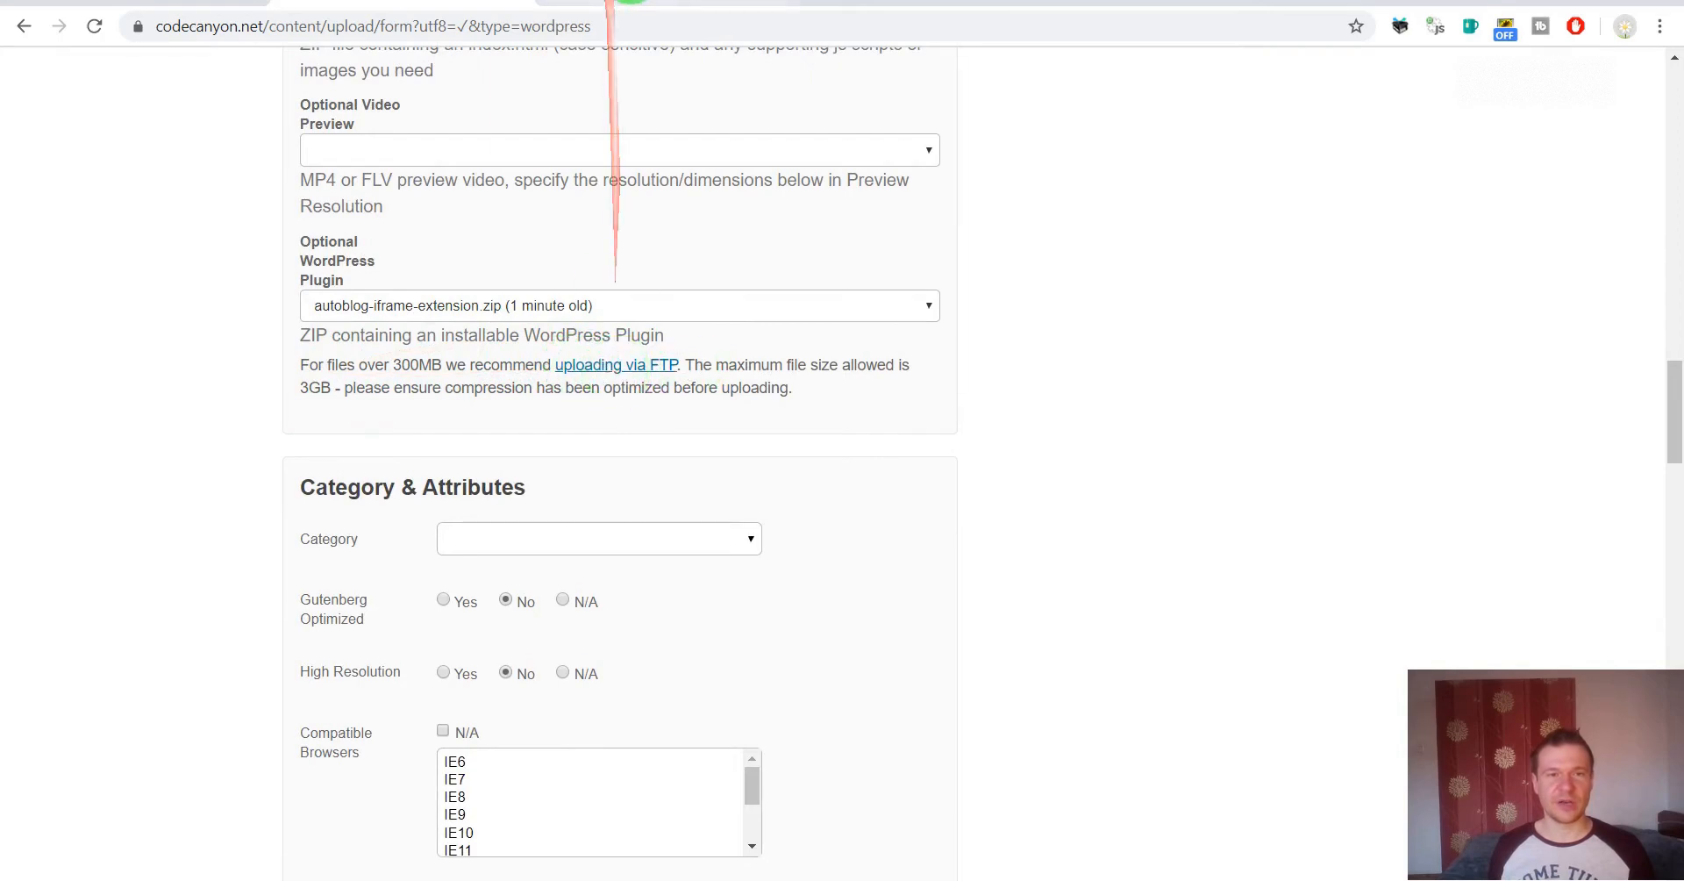
{"action": "left_click", "coordinate": [629, 3]}
{"action": "scroll", "coordinate": [857, 376], "scroll_direction": "down", "scroll_amount": 8}
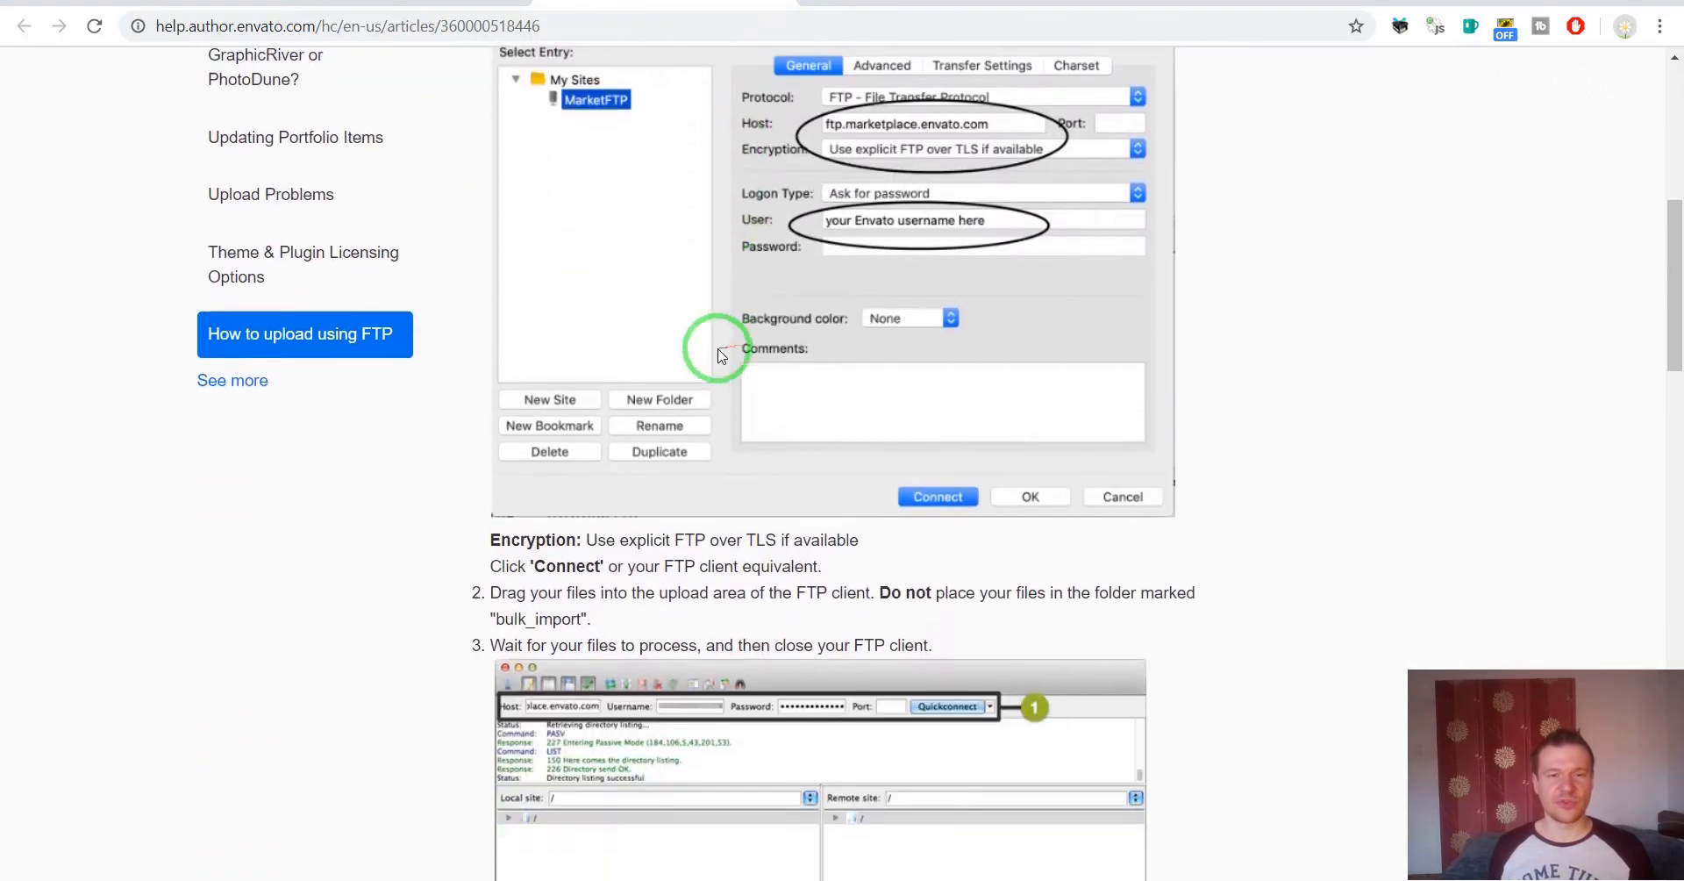
{"action": "scroll", "coordinate": [718, 354], "scroll_direction": "down", "scroll_amount": 11}
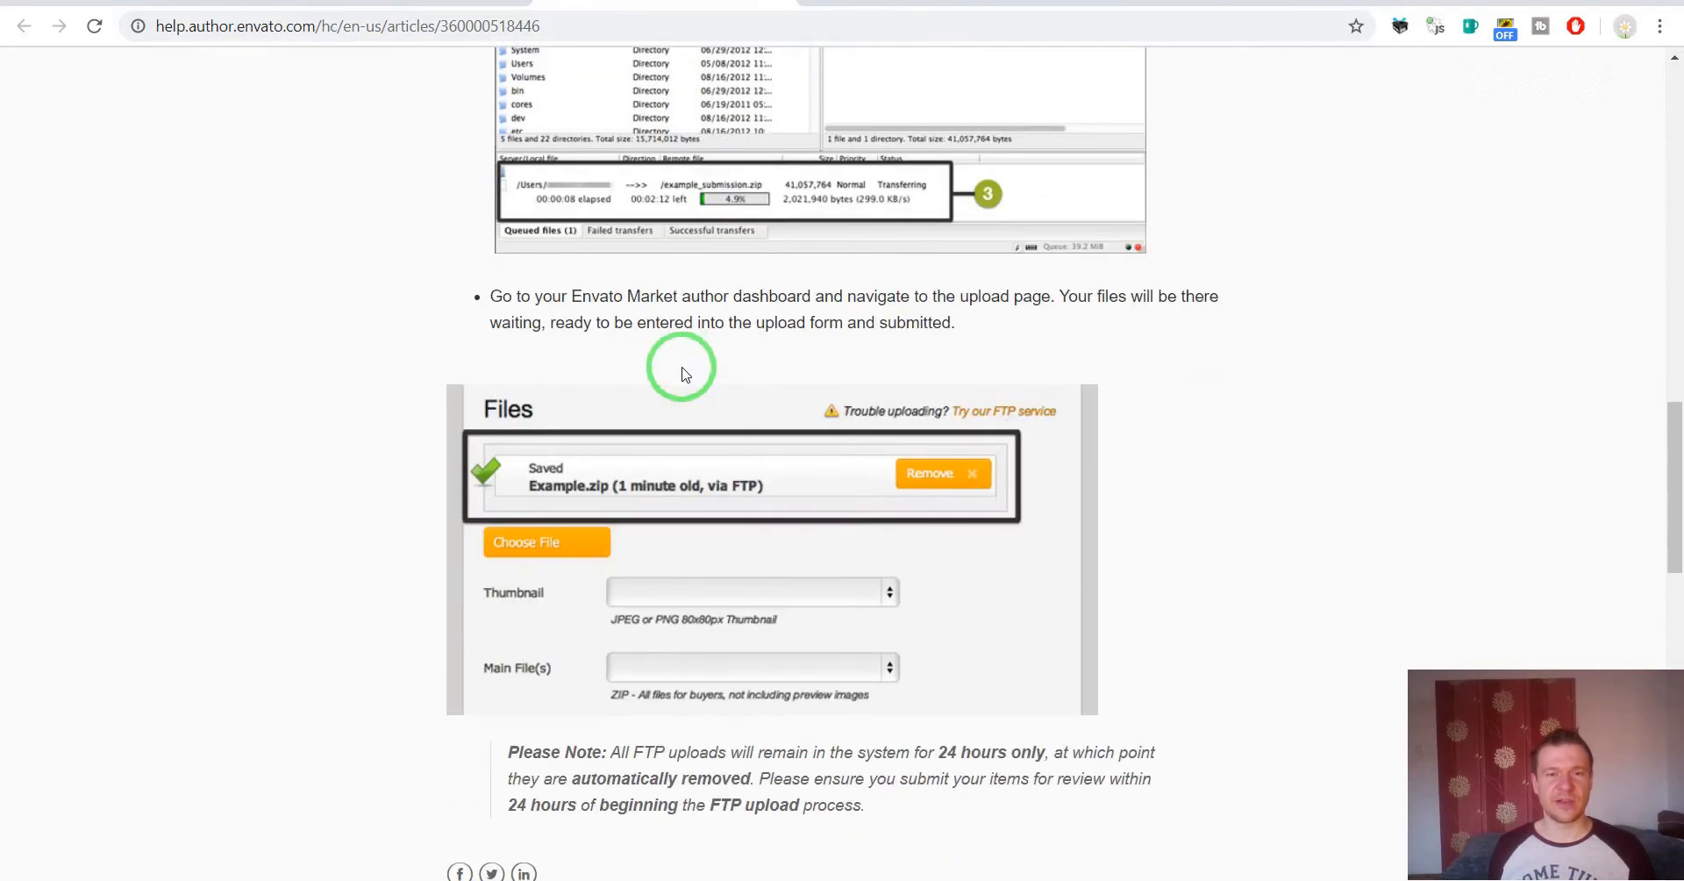
{"action": "scroll", "coordinate": [669, 369], "scroll_direction": "down", "scroll_amount": 8}
{"action": "scroll", "coordinate": [653, 373], "scroll_direction": "up", "scroll_amount": 8}
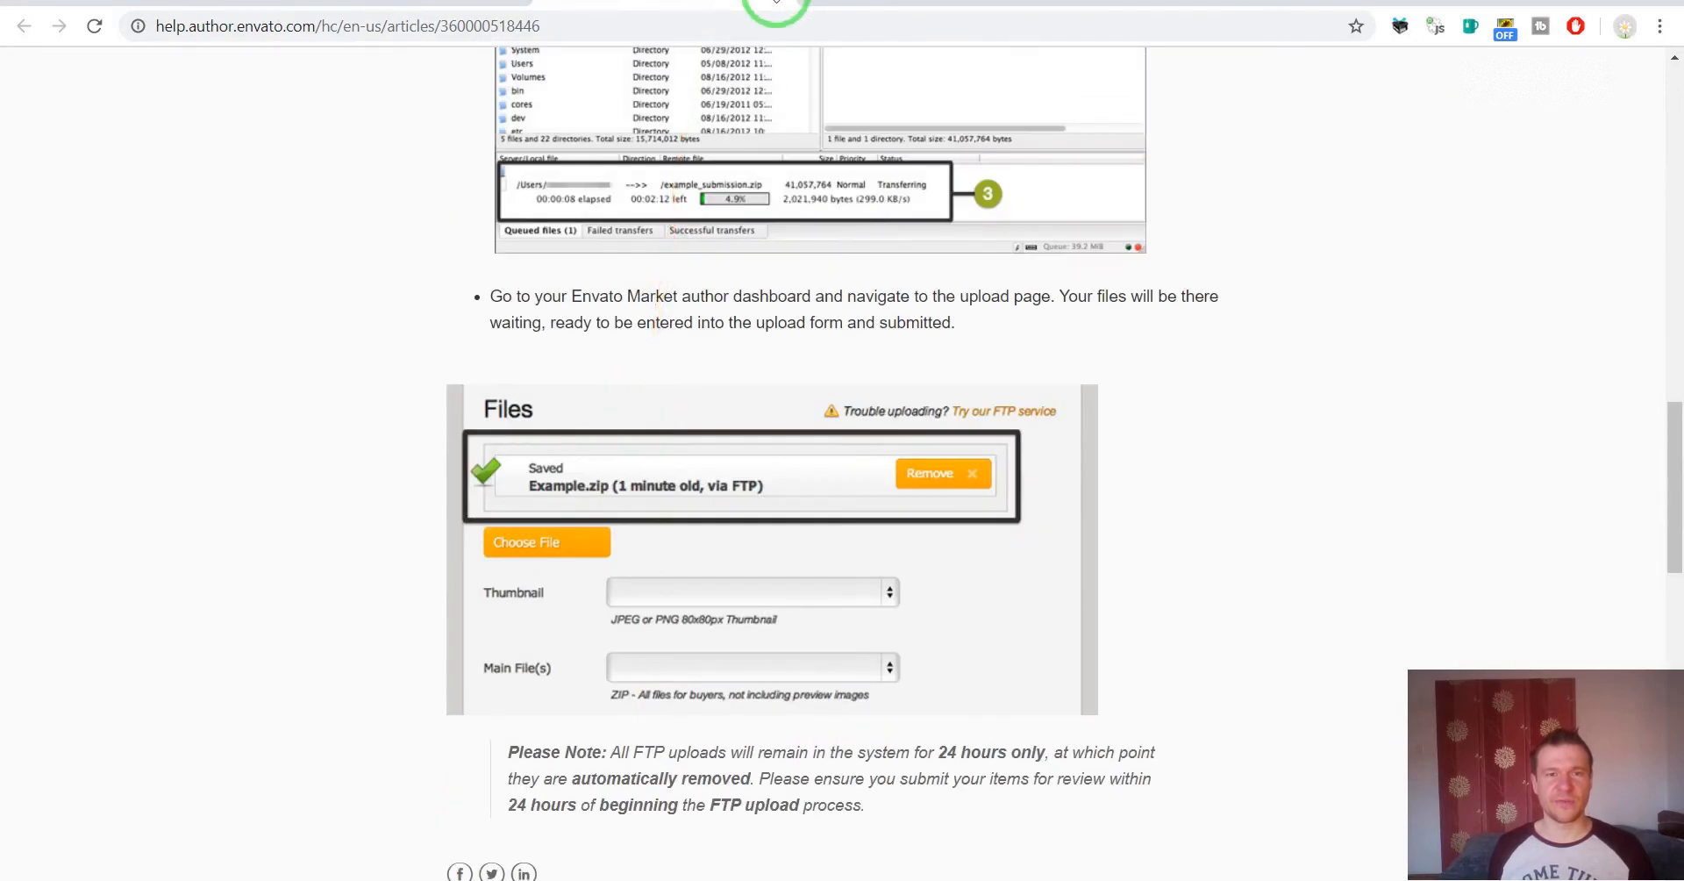
{"action": "left_click", "coordinate": [777, 3]}
Check the video's upload progress and highlight the maximum allowed file size in the upload notes.
{"action": "scroll", "coordinate": [263, 365], "scroll_direction": "up", "scroll_amount": 6}
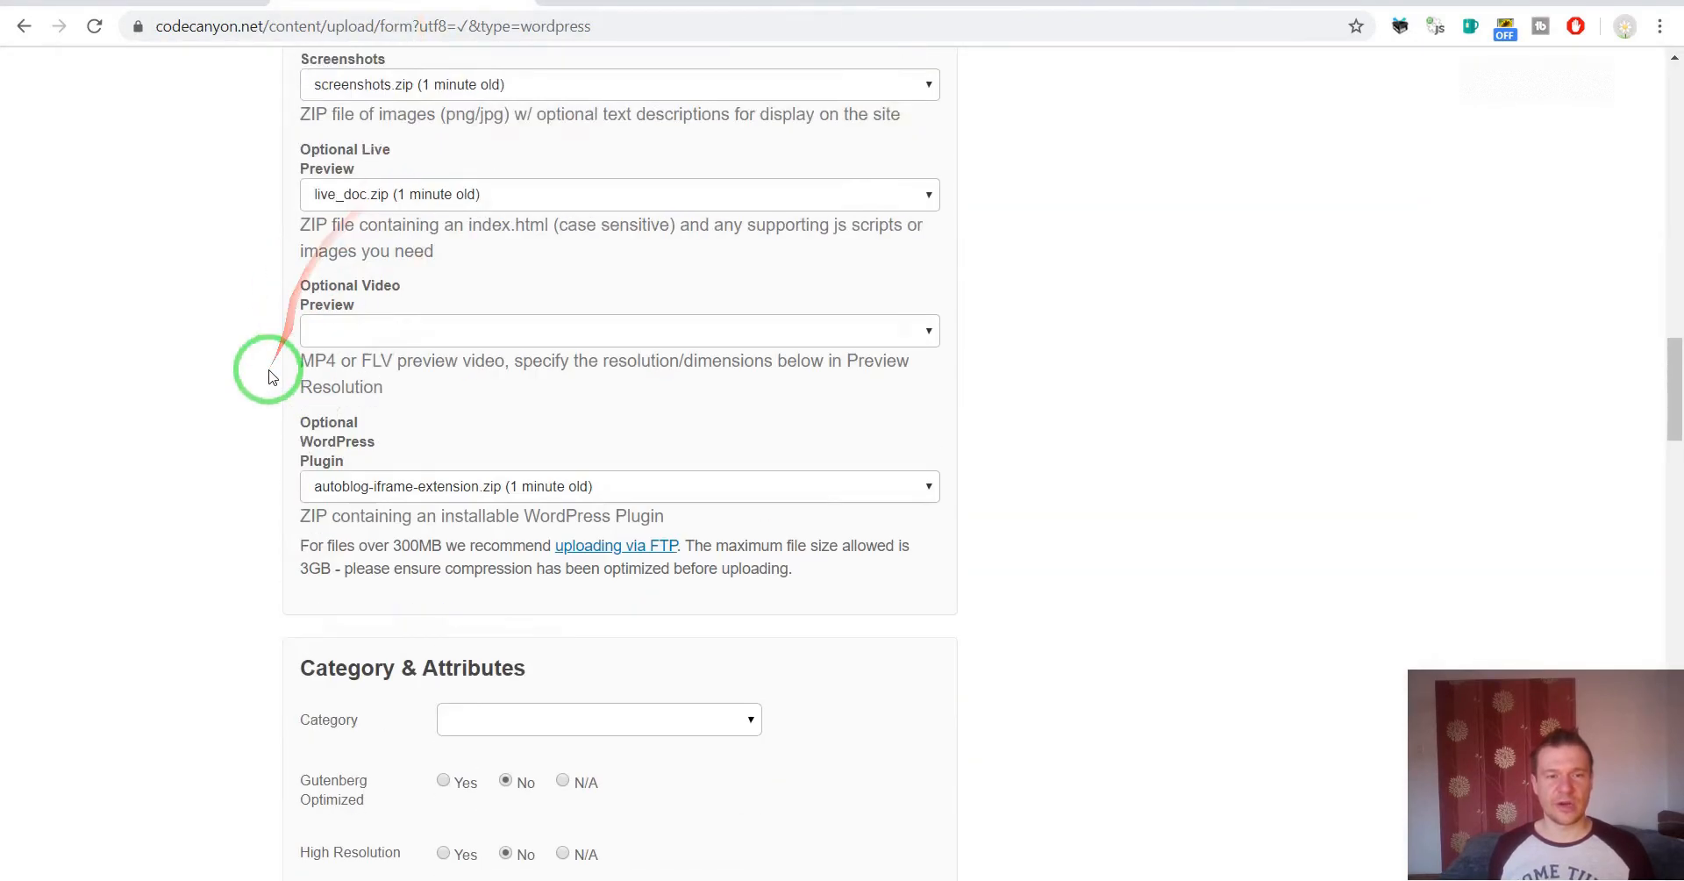
{"action": "scroll", "coordinate": [268, 377], "scroll_direction": "up", "scroll_amount": 5}
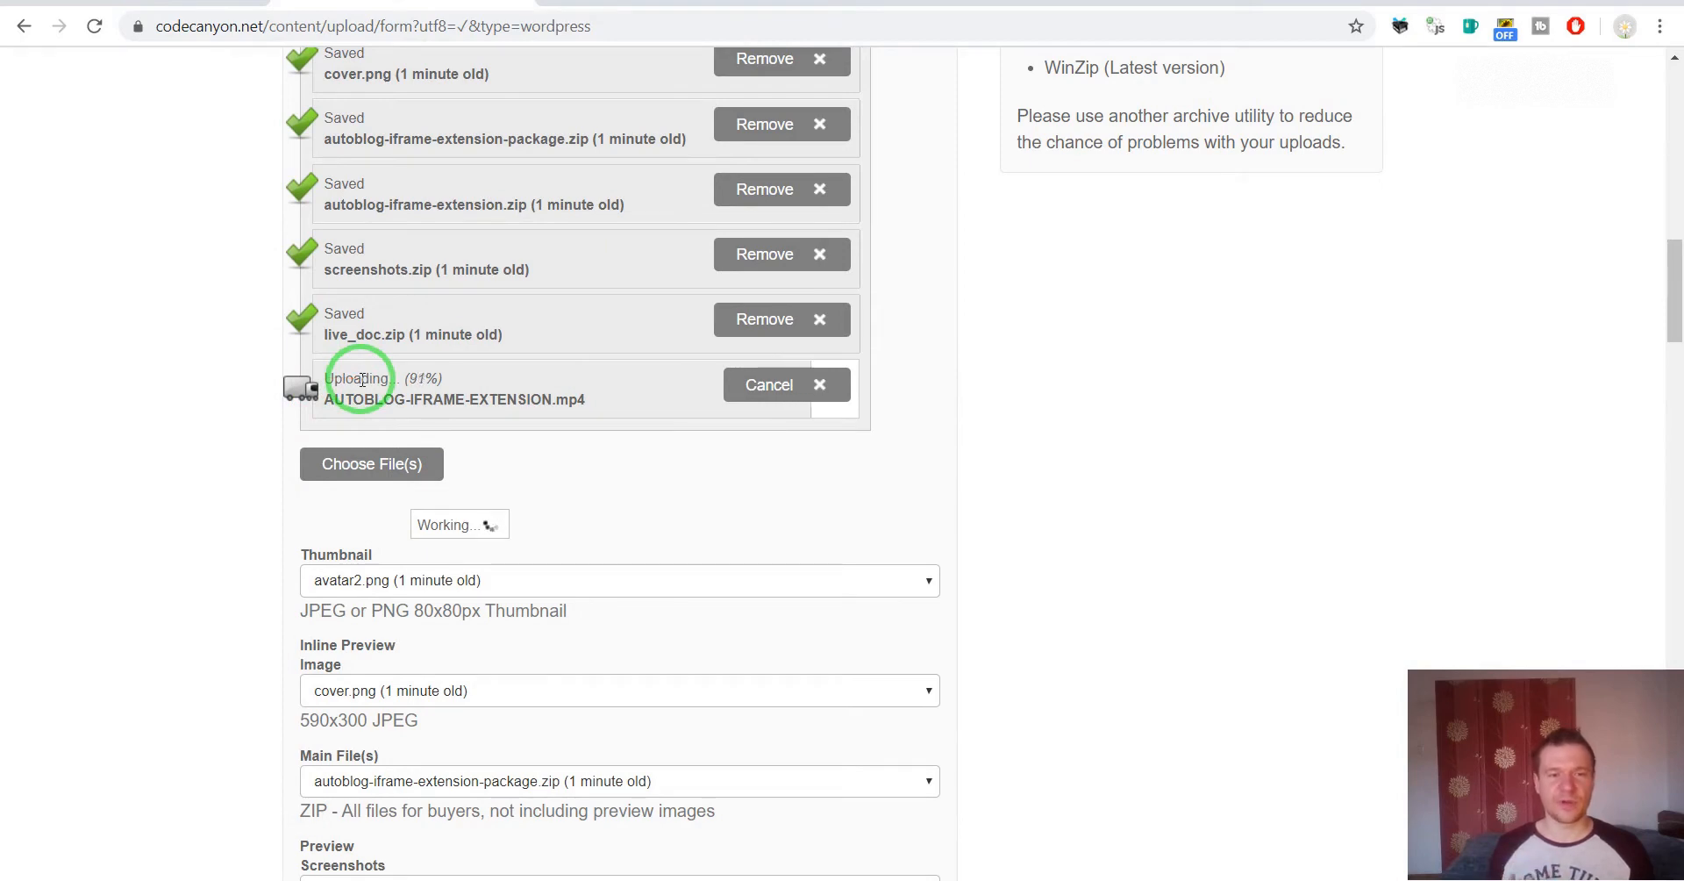
{"action": "scroll", "coordinate": [105, 511], "scroll_direction": "down", "scroll_amount": 10}
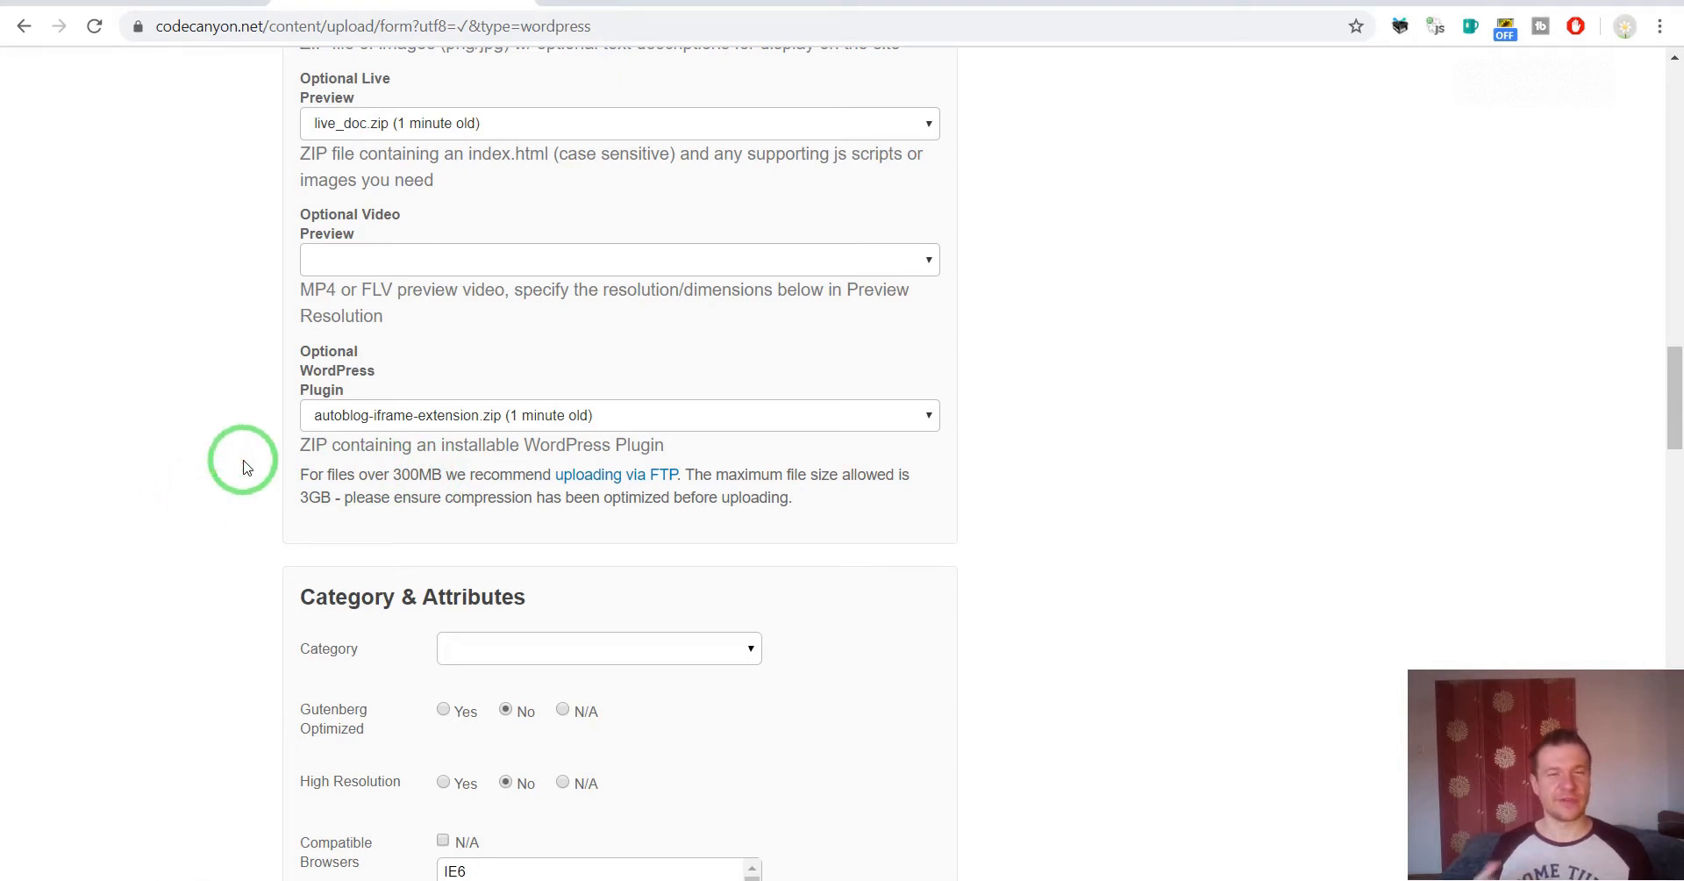
{"action": "double_click", "coordinate": [319, 497]}
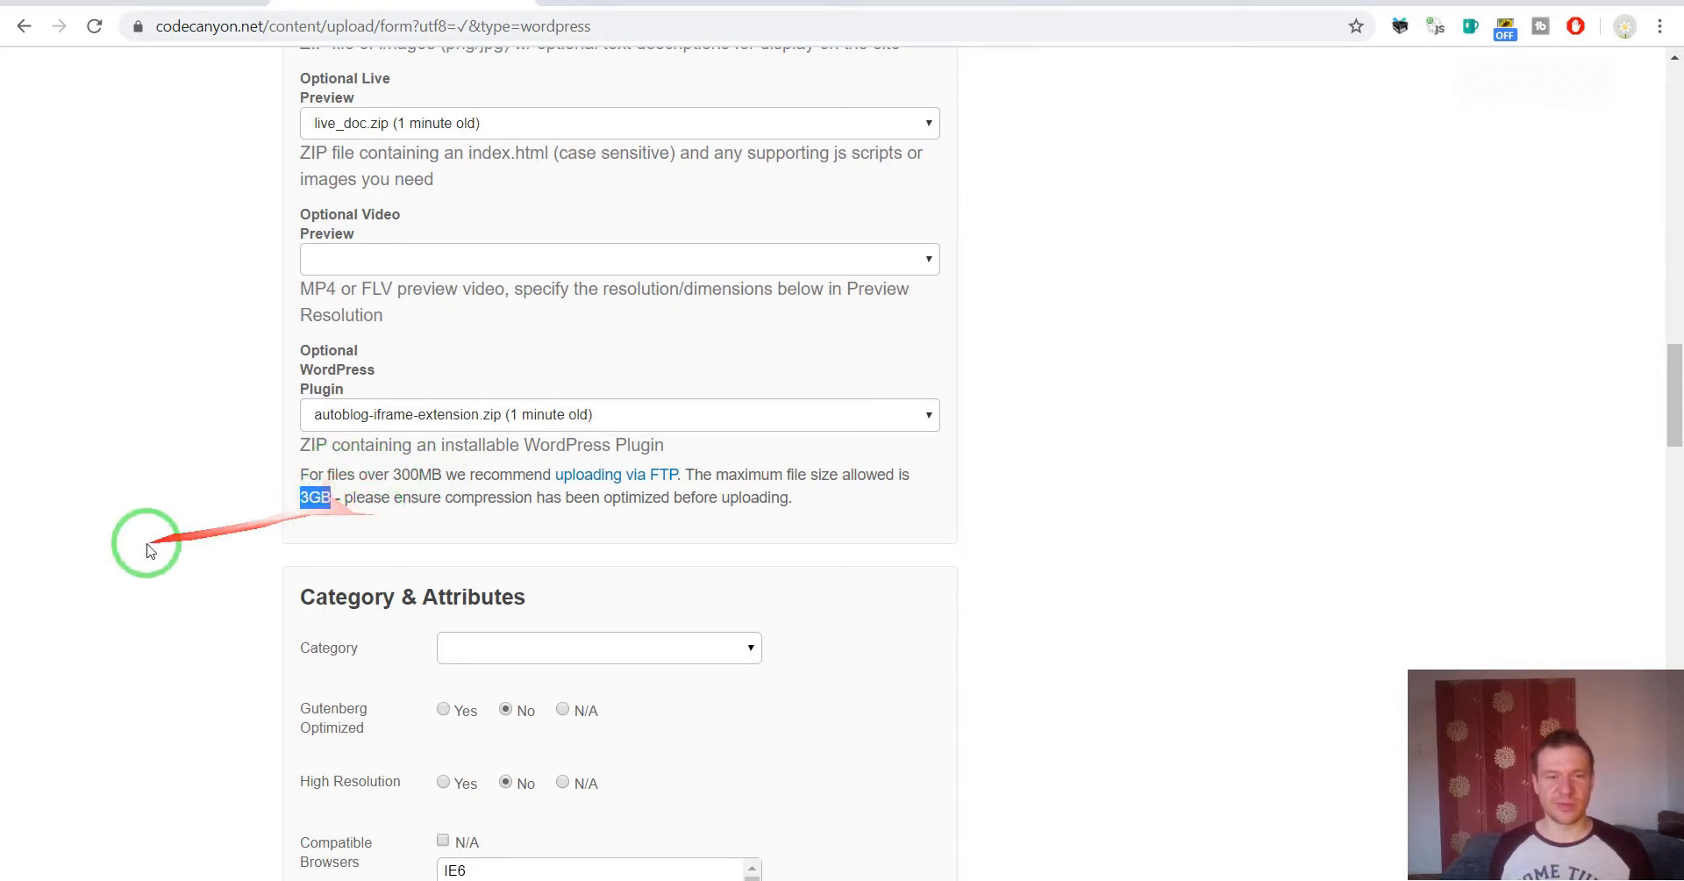
Assign AUTOBLOG-IFRAME-EXTENSION.mp4 as the item's optional video preview.
{"action": "scroll", "coordinate": [140, 545], "scroll_direction": "up", "scroll_amount": 8}
{"action": "scroll", "coordinate": [147, 551], "scroll_direction": "down", "scroll_amount": 5}
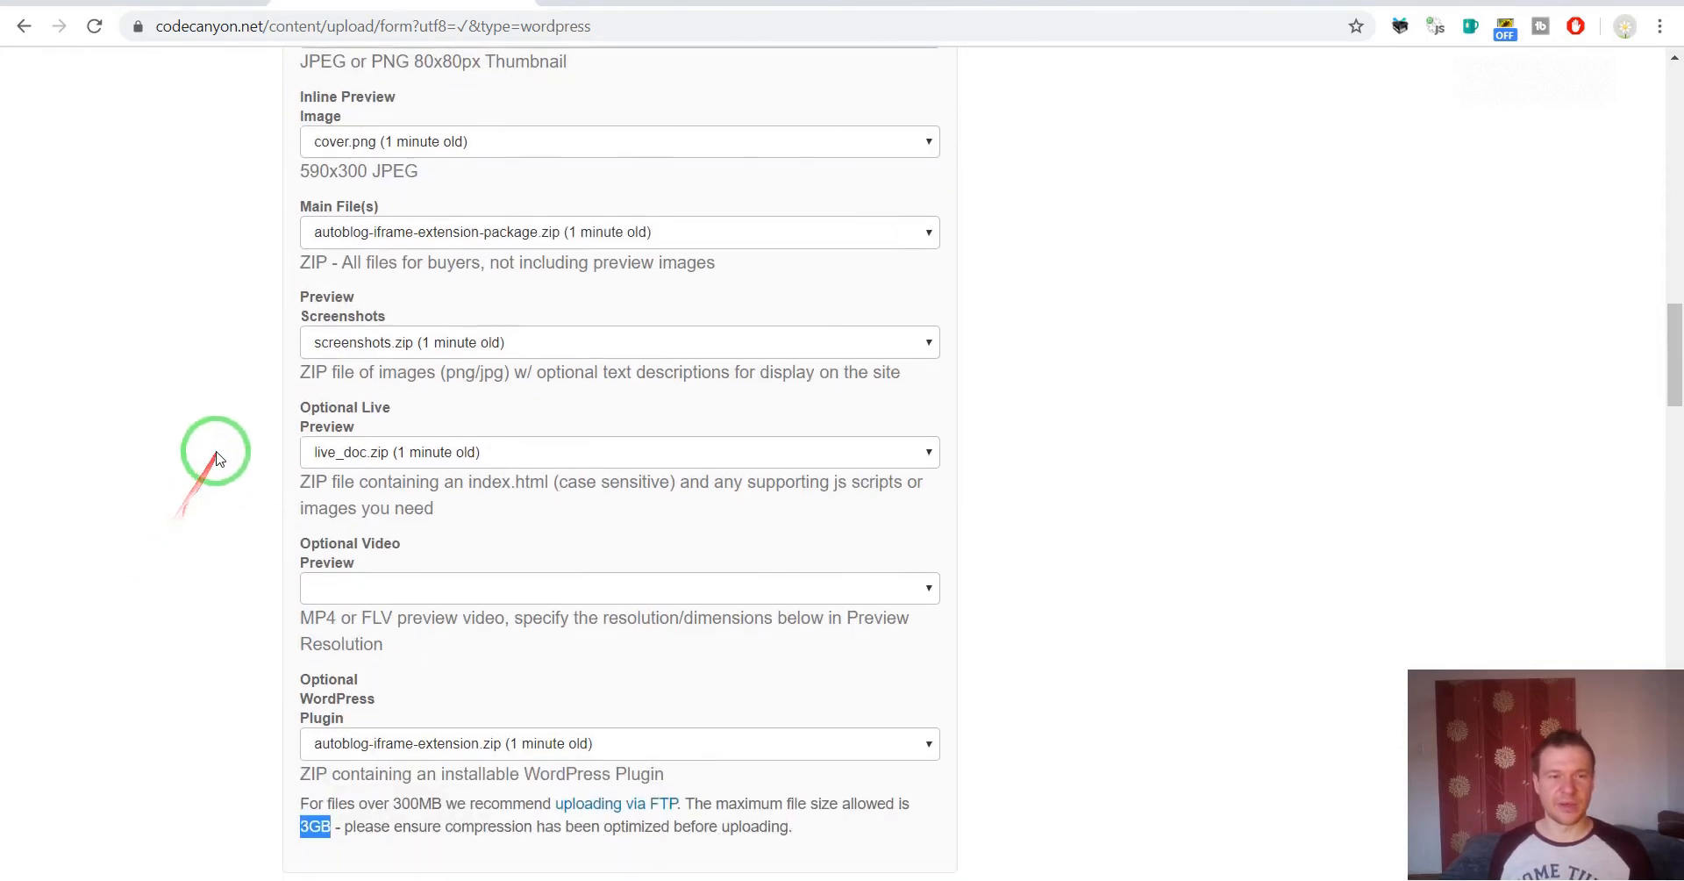
{"action": "left_click", "coordinate": [346, 481]}
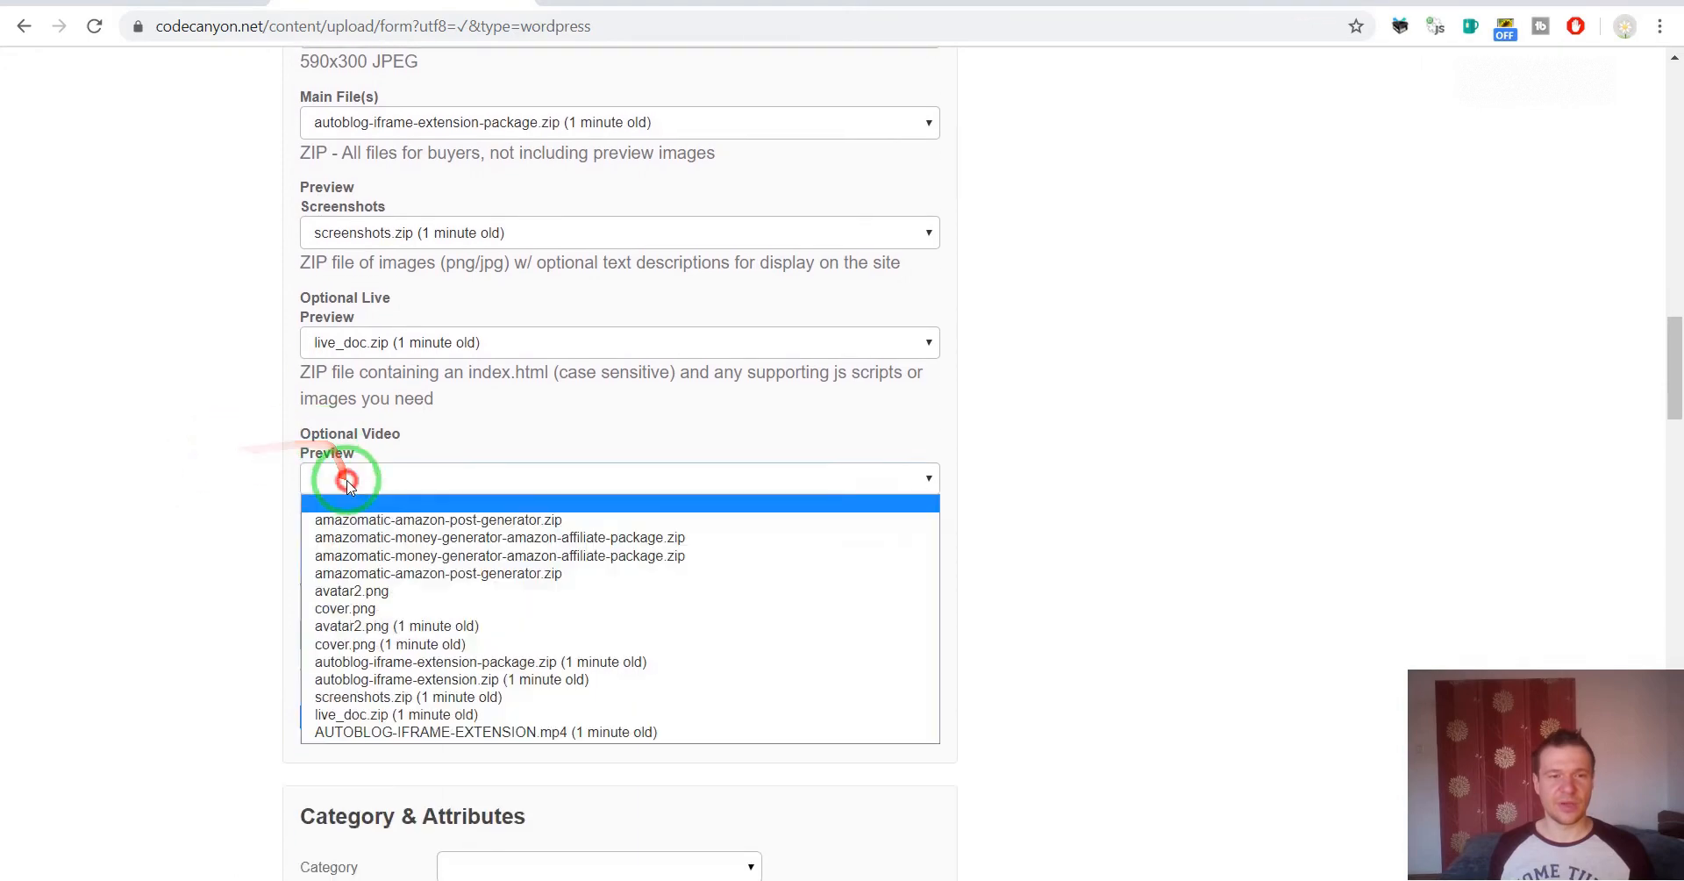
{"action": "left_click", "coordinate": [356, 731]}
Set the item's category to the general Miscellaneous entry, with Gutenberg Optimized as Yes and High Resolution as N/A.
{"action": "scroll", "coordinate": [252, 514], "scroll_direction": "down", "scroll_amount": 3}
{"action": "scroll", "coordinate": [252, 513], "scroll_direction": "down", "scroll_amount": 4}
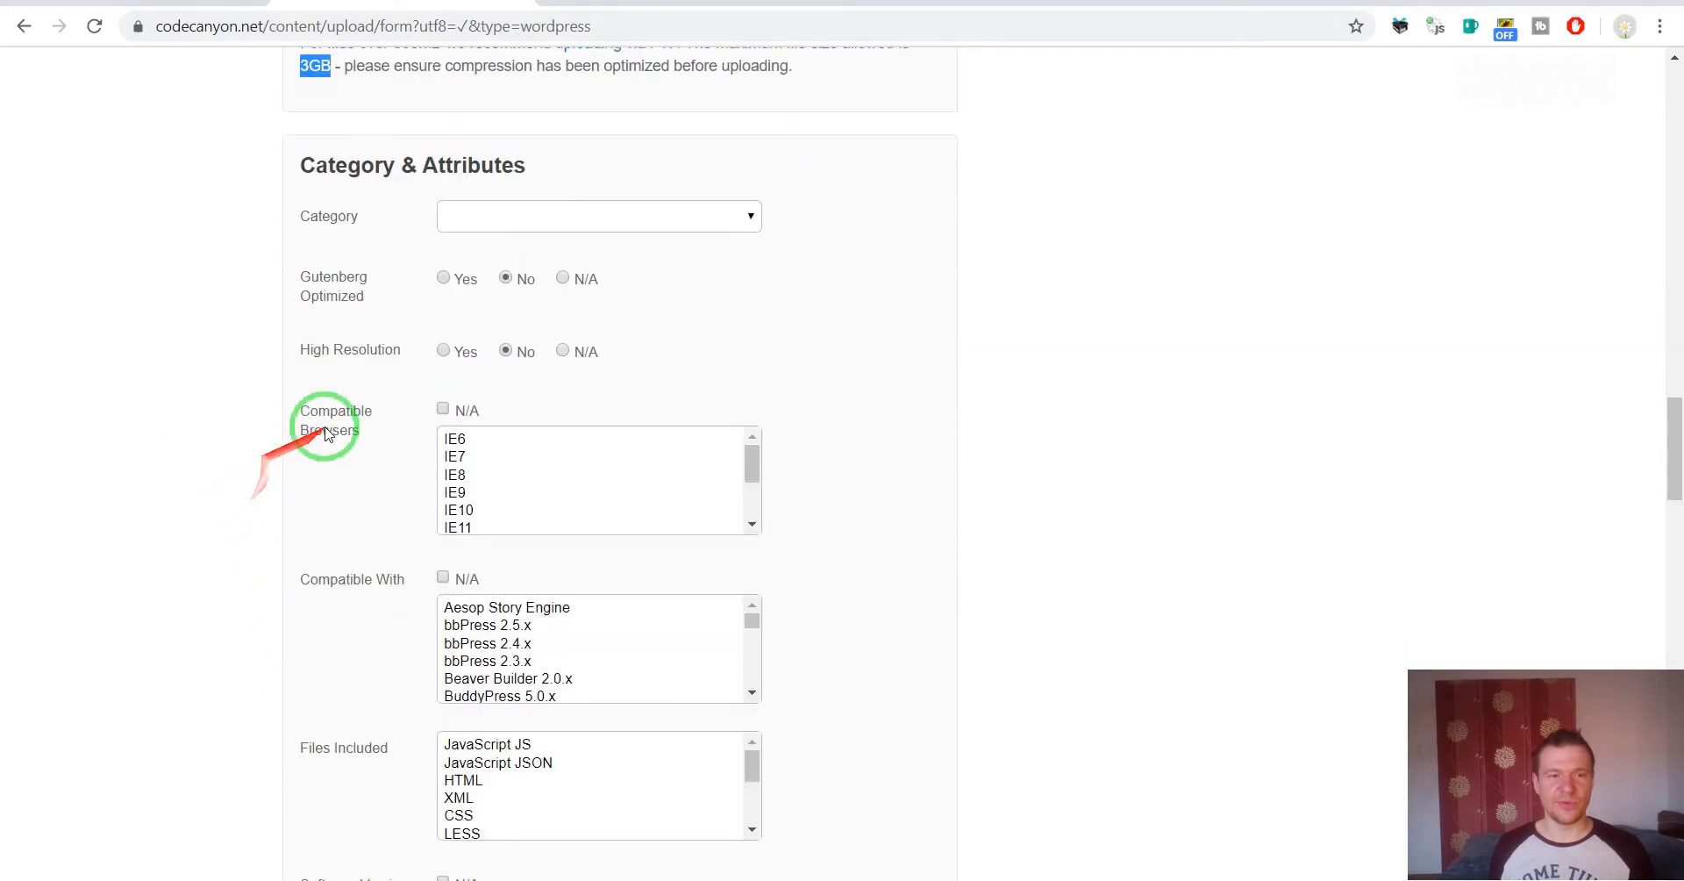
{"action": "left_click", "coordinate": [489, 204]}
{"action": "scroll", "coordinate": [508, 345], "scroll_direction": "down", "scroll_amount": 3}
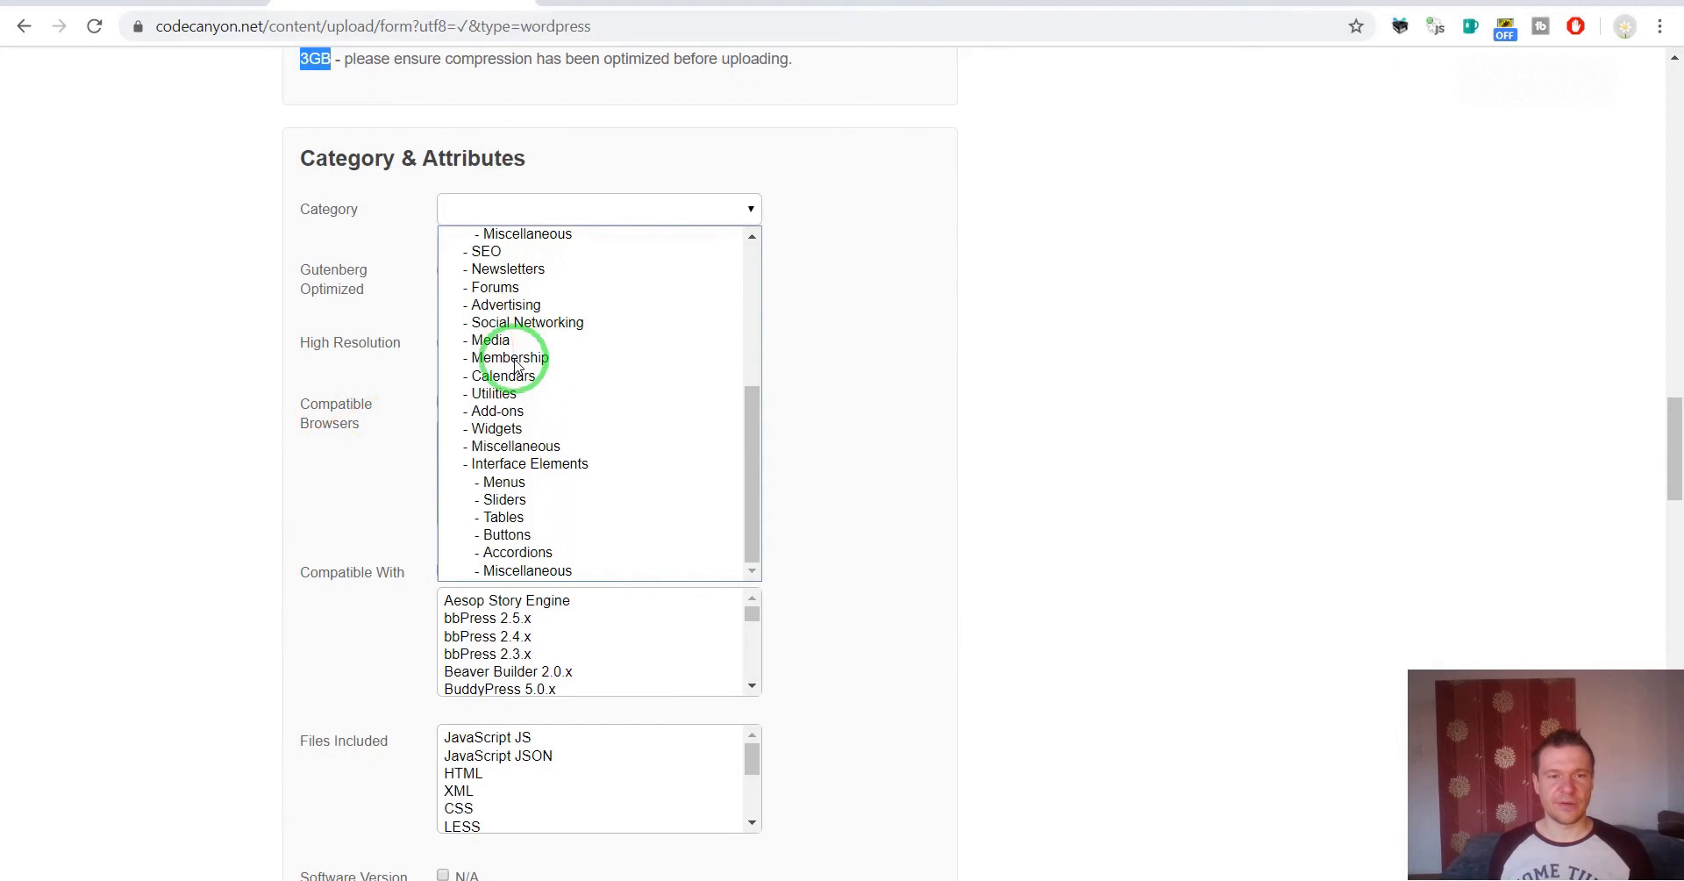
{"action": "left_click", "coordinate": [518, 445]}
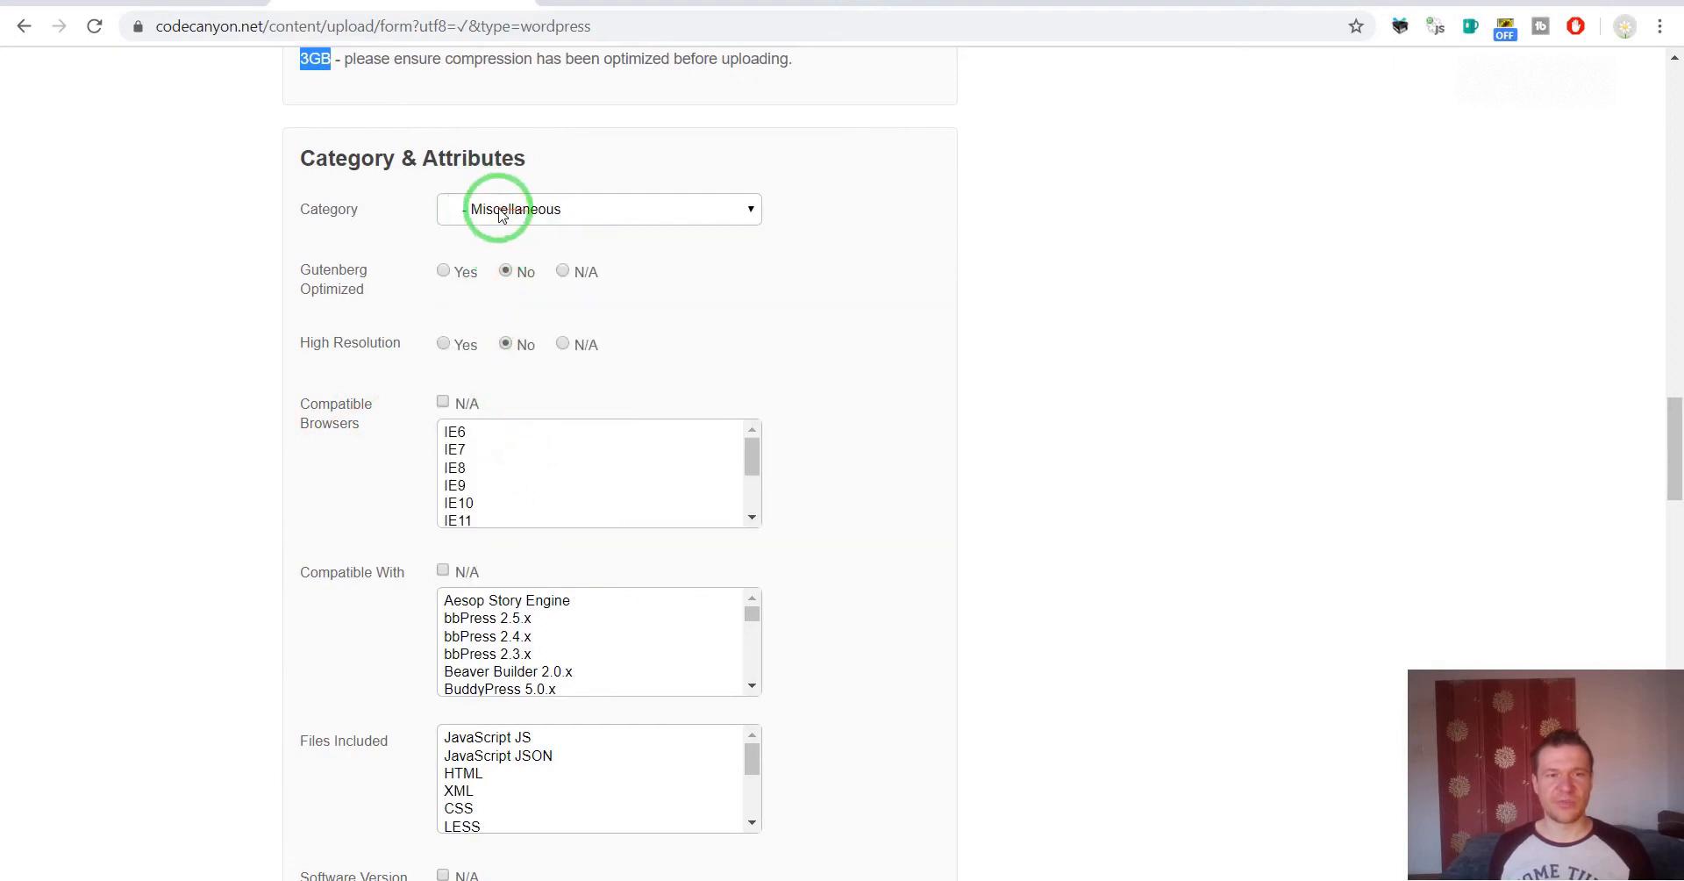
{"action": "left_click", "coordinate": [443, 272]}
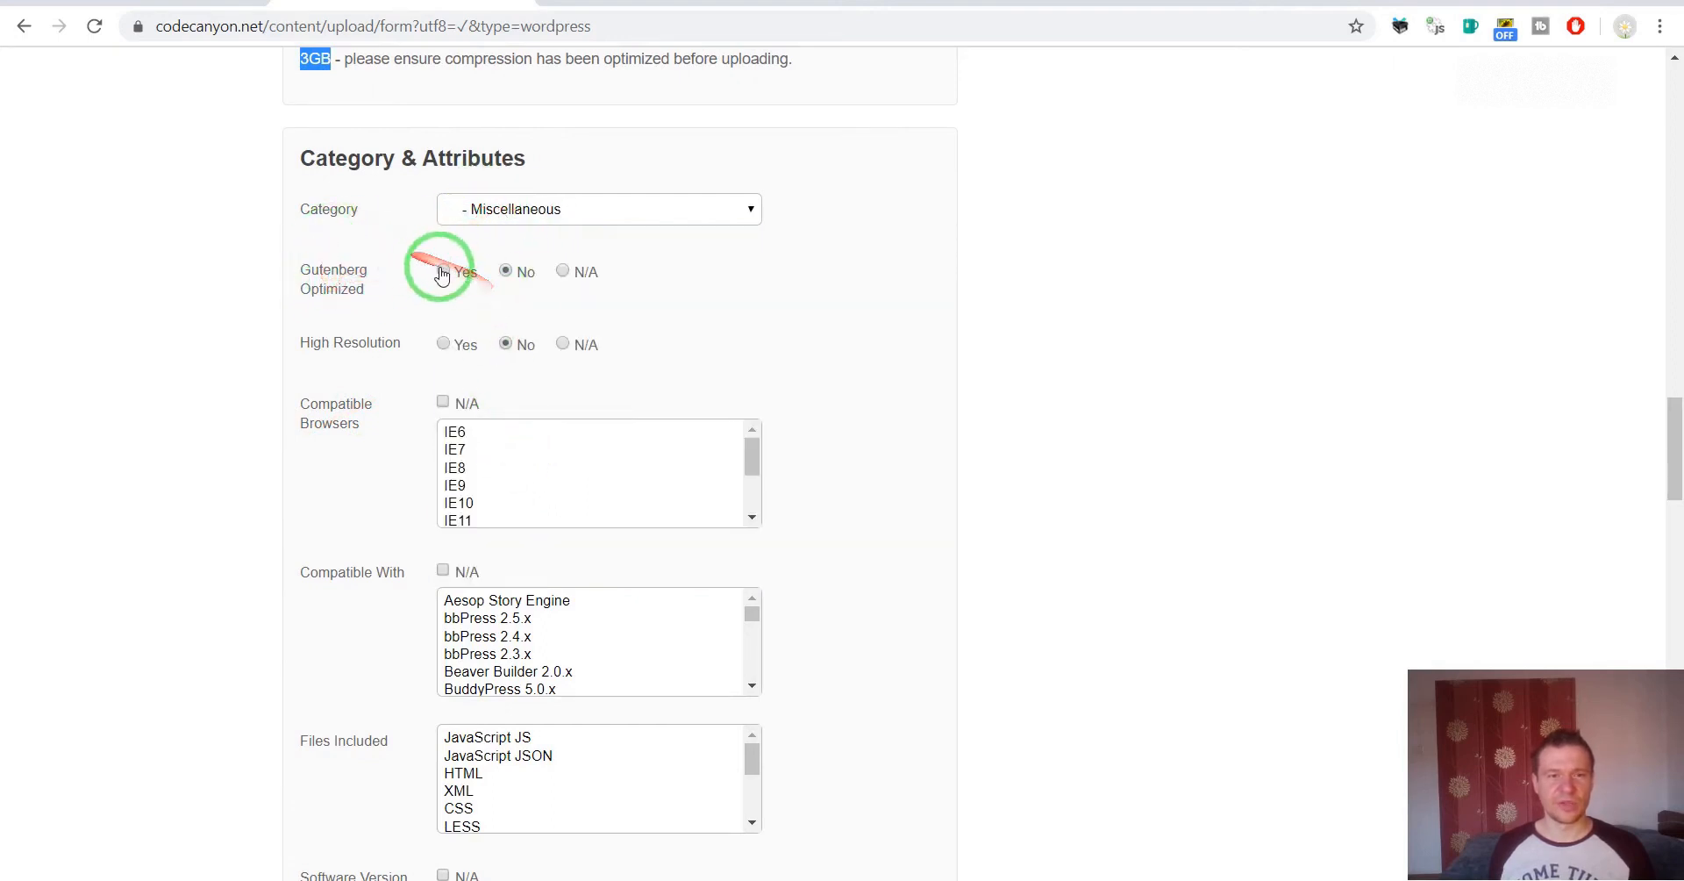
{"action": "left_click", "coordinate": [563, 343]}
Select all listed compatible browsers, from IE6 through Edge.
{"action": "left_click_drag", "start_coordinate": [462, 448], "coordinate": [483, 513]}
{"action": "scroll", "coordinate": [457, 474], "scroll_direction": "up", "scroll_amount": 2}
{"action": "left_click_drag", "start_coordinate": [458, 432], "coordinate": [462, 505]}
{"action": "scroll", "coordinate": [422, 508], "scroll_direction": "down", "scroll_amount": 3}
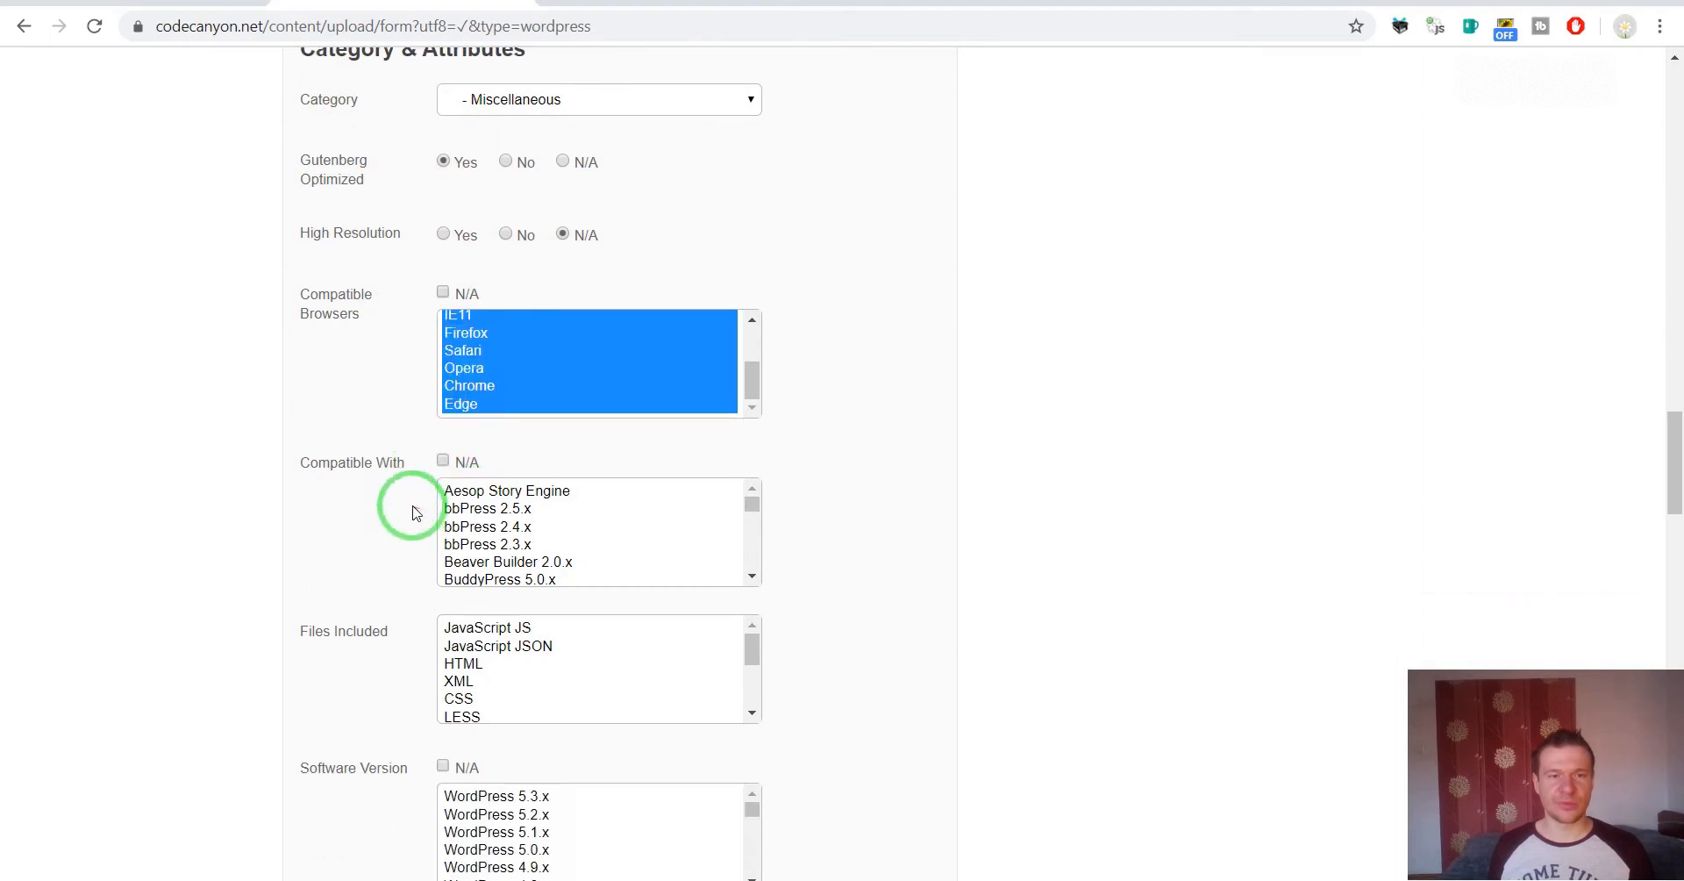
Mark the item as compatible with Aesop Story Engine, bbPress 2.5.x, BuddyPress 5.0.x and Easy Digital Downloads.
{"action": "left_click_drag", "start_coordinate": [479, 387], "coordinate": [513, 399]}
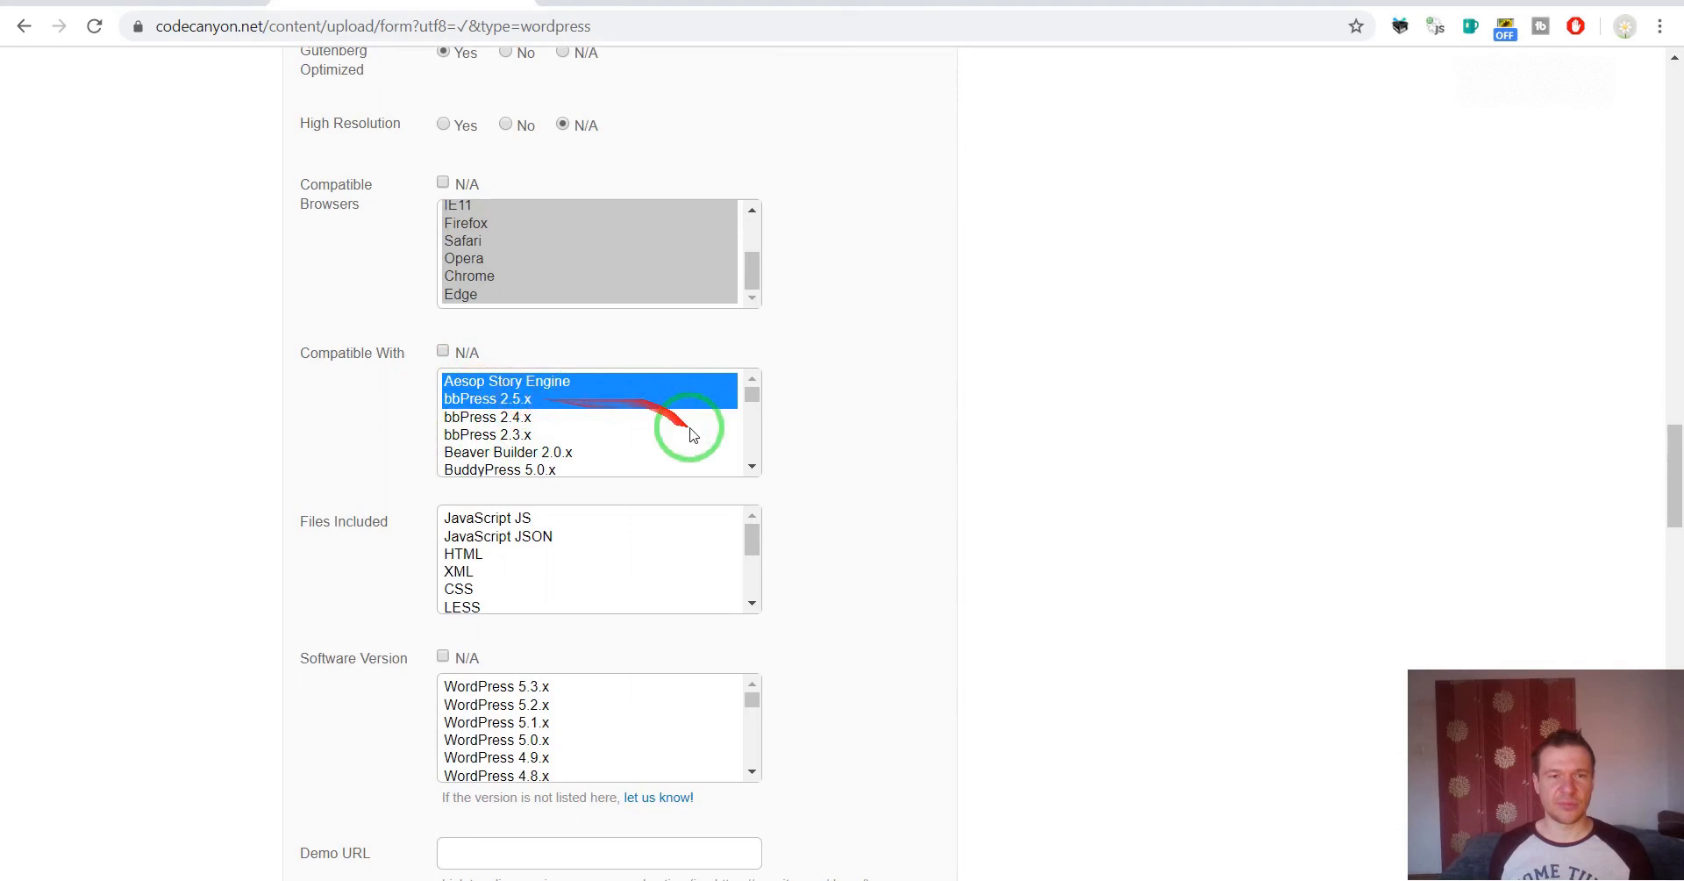
{"action": "left_click", "coordinate": [752, 465]}
{"action": "left_click", "coordinate": [542, 425]}
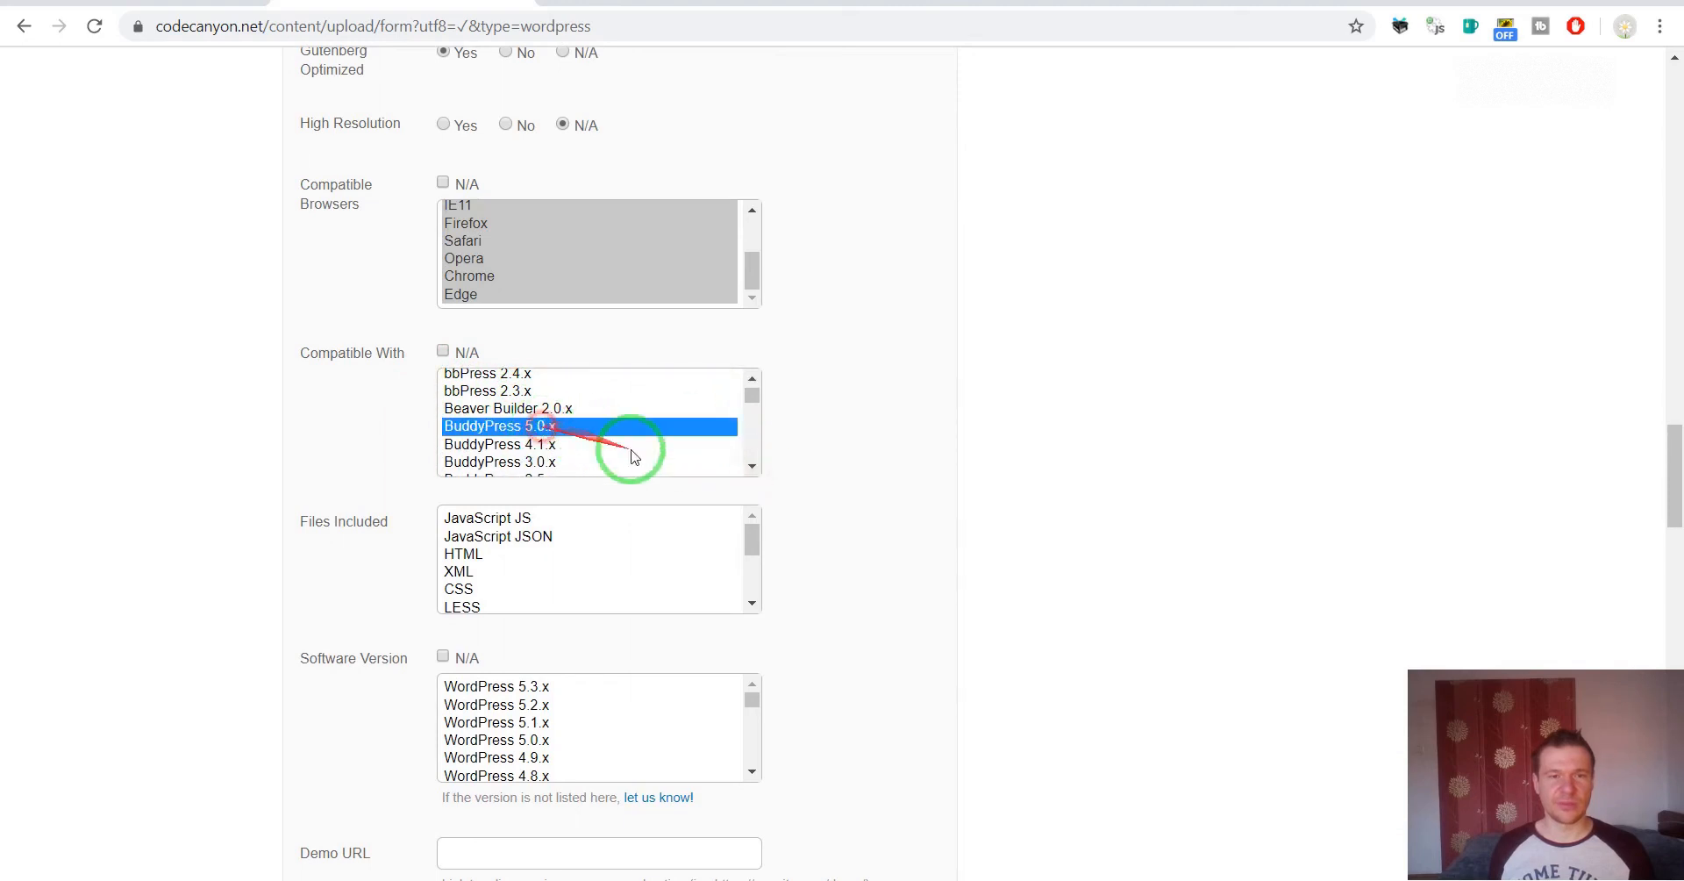
{"action": "left_click", "coordinate": [752, 466]}
{"action": "left_click", "coordinate": [752, 466]}
{"action": "left_click", "coordinate": [752, 466]}
{"action": "left_click", "coordinate": [752, 466]}
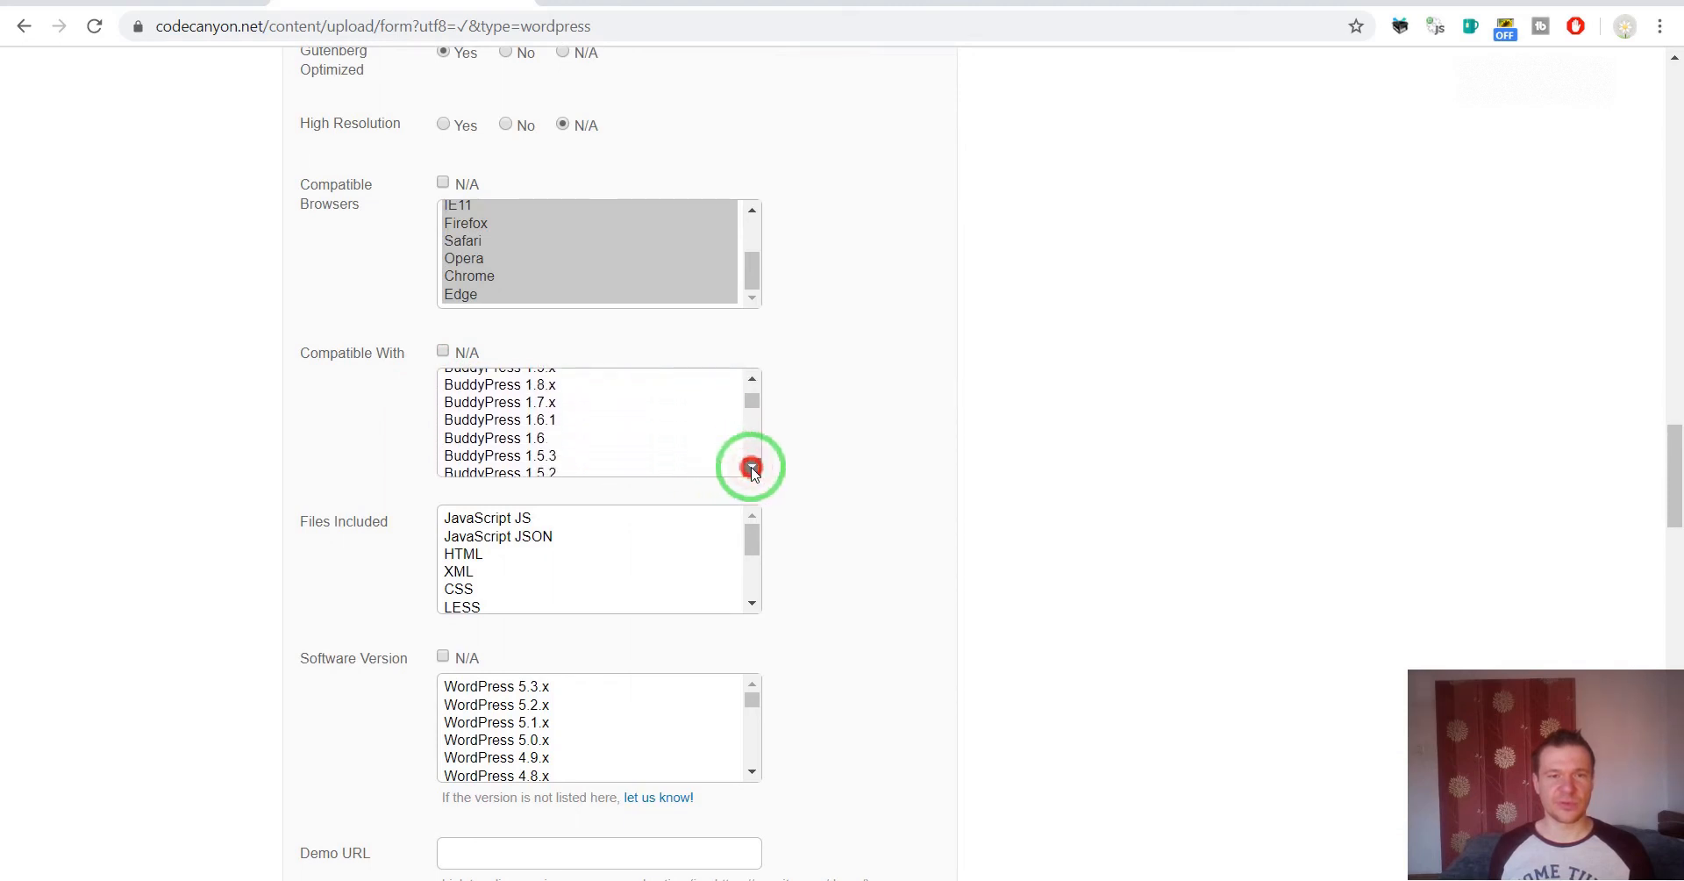
{"action": "left_click", "coordinate": [751, 467]}
{"action": "left_click", "coordinate": [752, 467]}
{"action": "left_click", "coordinate": [562, 405]}
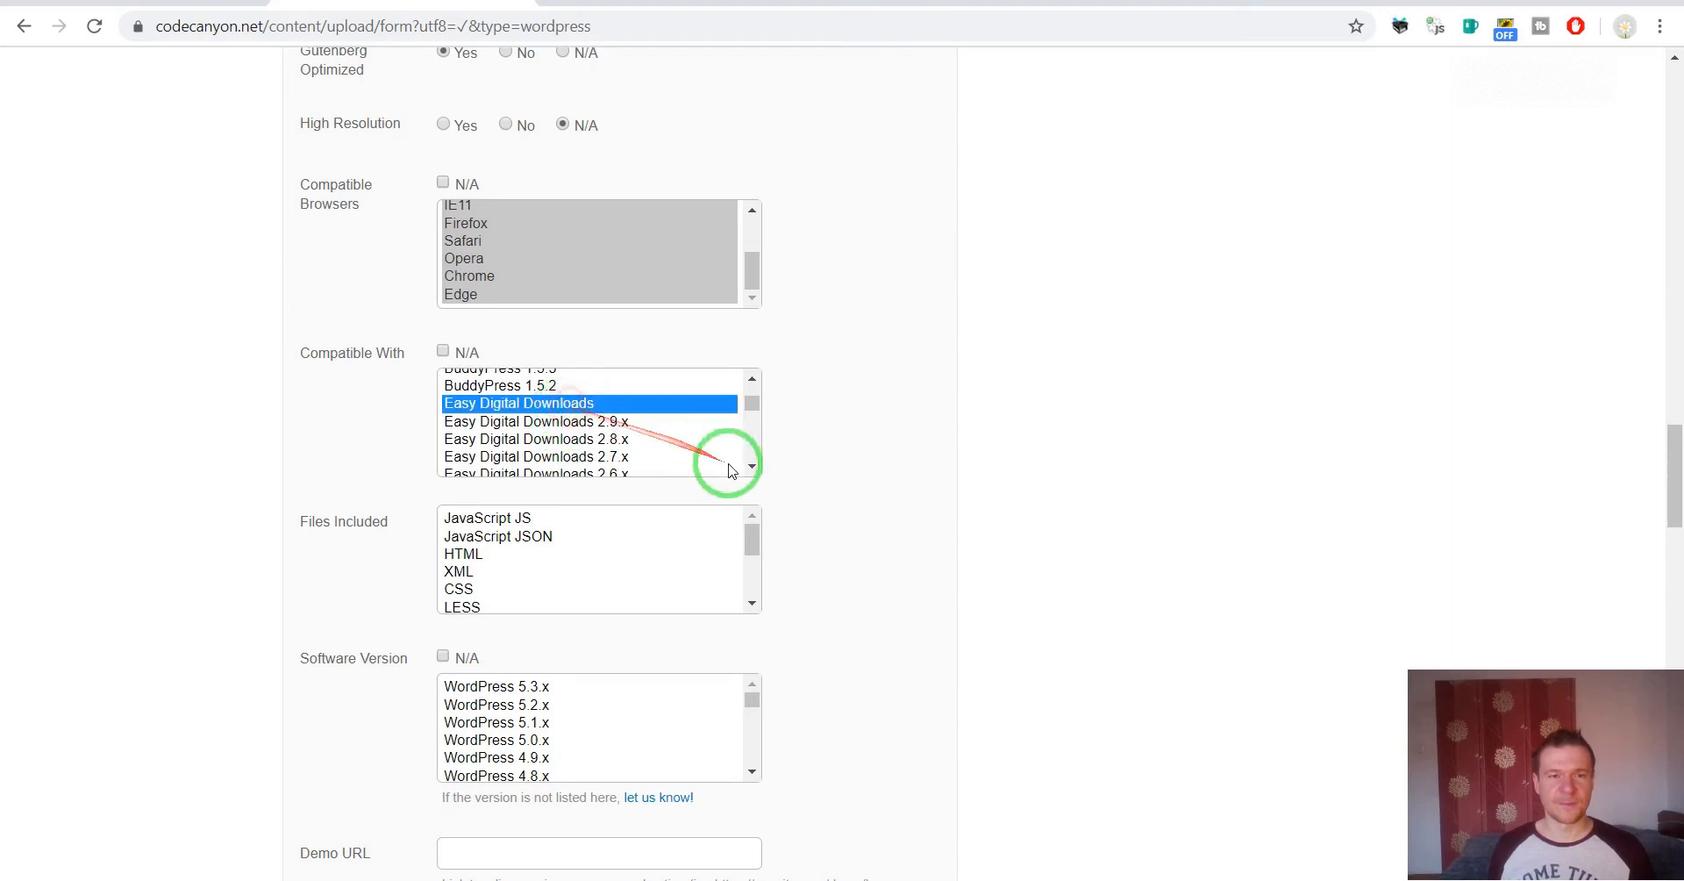
Add Gravity Forms and Elementor to the item's compatible products.
{"action": "left_click", "coordinate": [752, 467]}
{"action": "left_click", "coordinate": [752, 467]}
{"action": "left_click", "coordinate": [752, 467]}
{"action": "left_click", "coordinate": [752, 466]}
{"action": "left_click", "coordinate": [752, 466]}
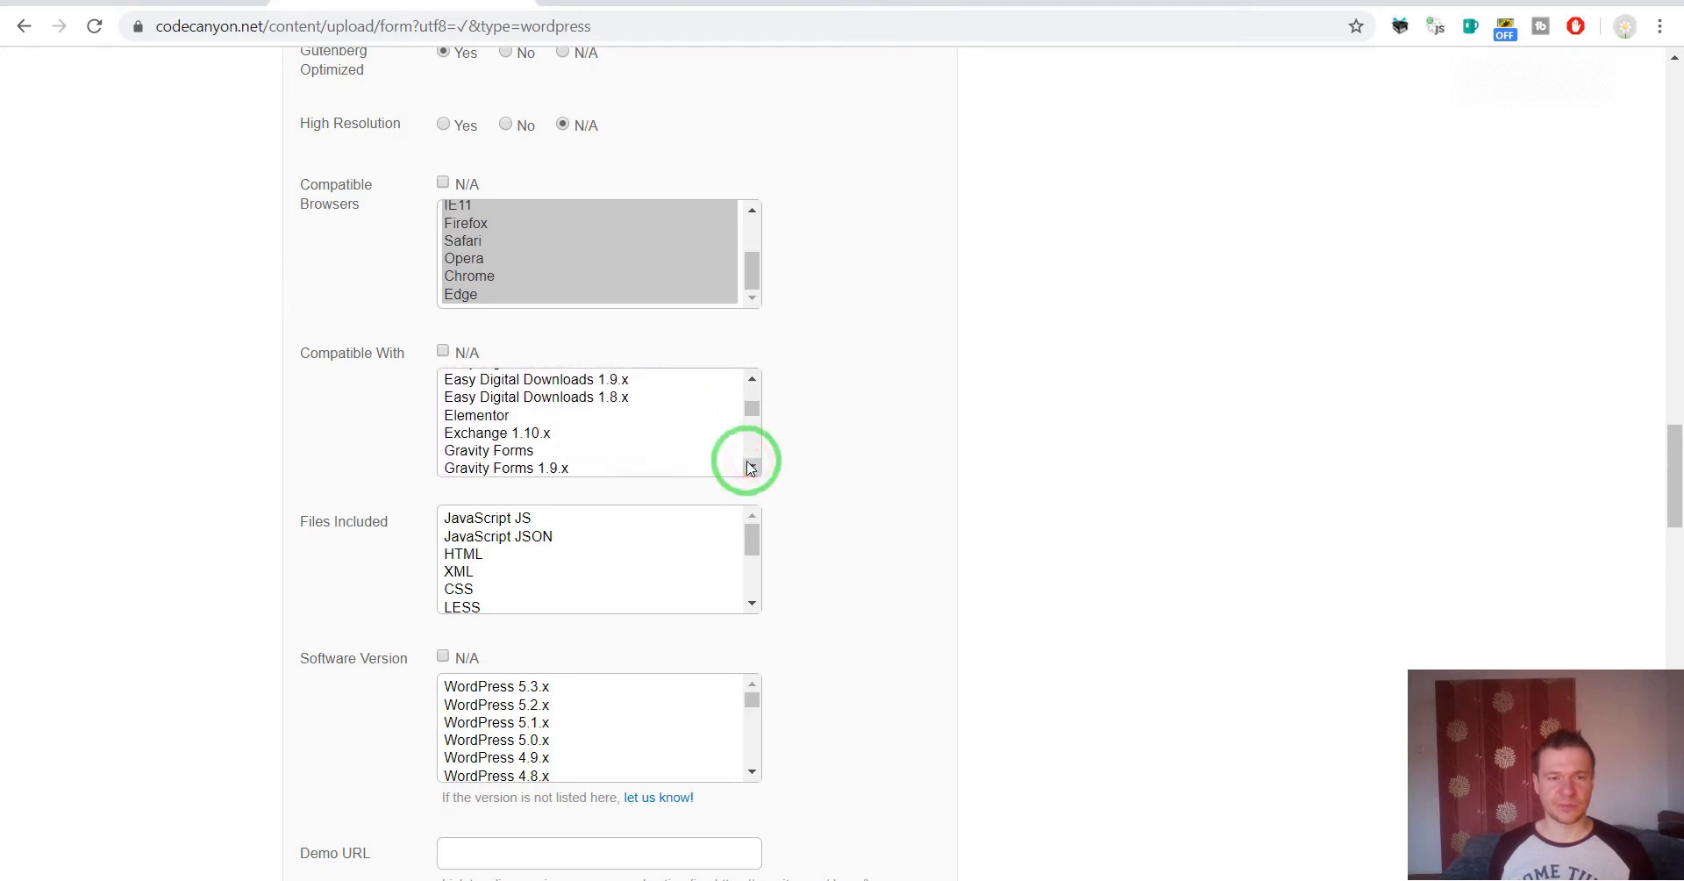
{"action": "left_click", "coordinate": [751, 466]}
{"action": "left_click", "coordinate": [752, 466]}
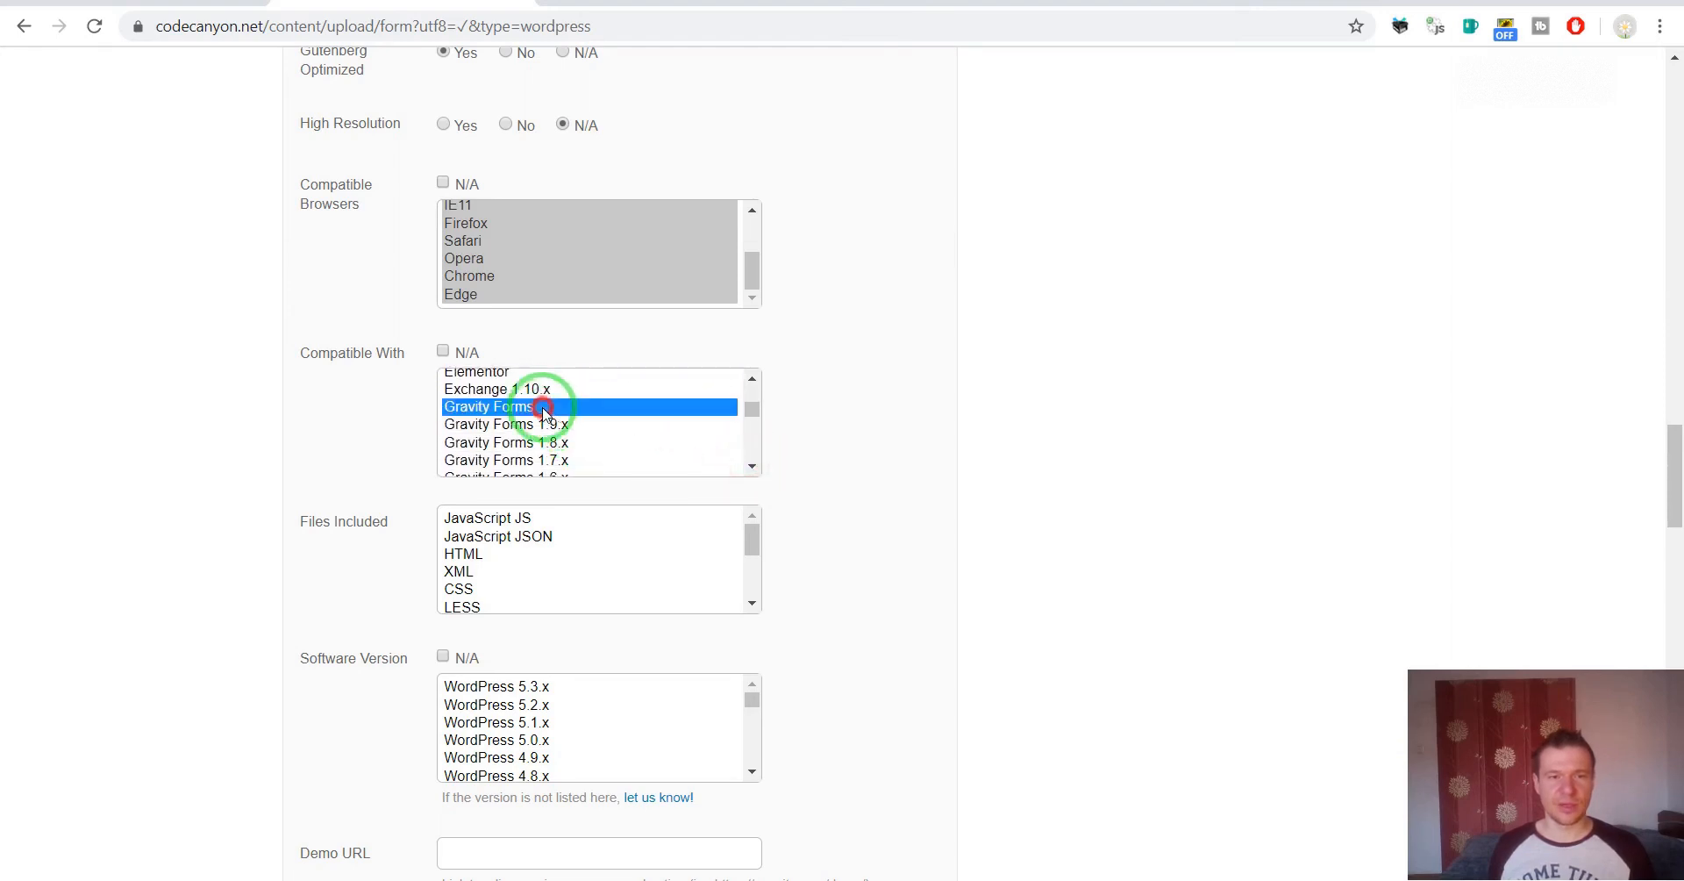
{"action": "left_click", "coordinate": [500, 377], "text": "ctrl"}
Add Jigoshop 1.17.x, Visual Composer 5.1.x, WooCommerce 3.8.x and WPBakery Page Builder 5.7.x to the item's compatible products.
{"action": "left_click", "coordinate": [752, 467]}
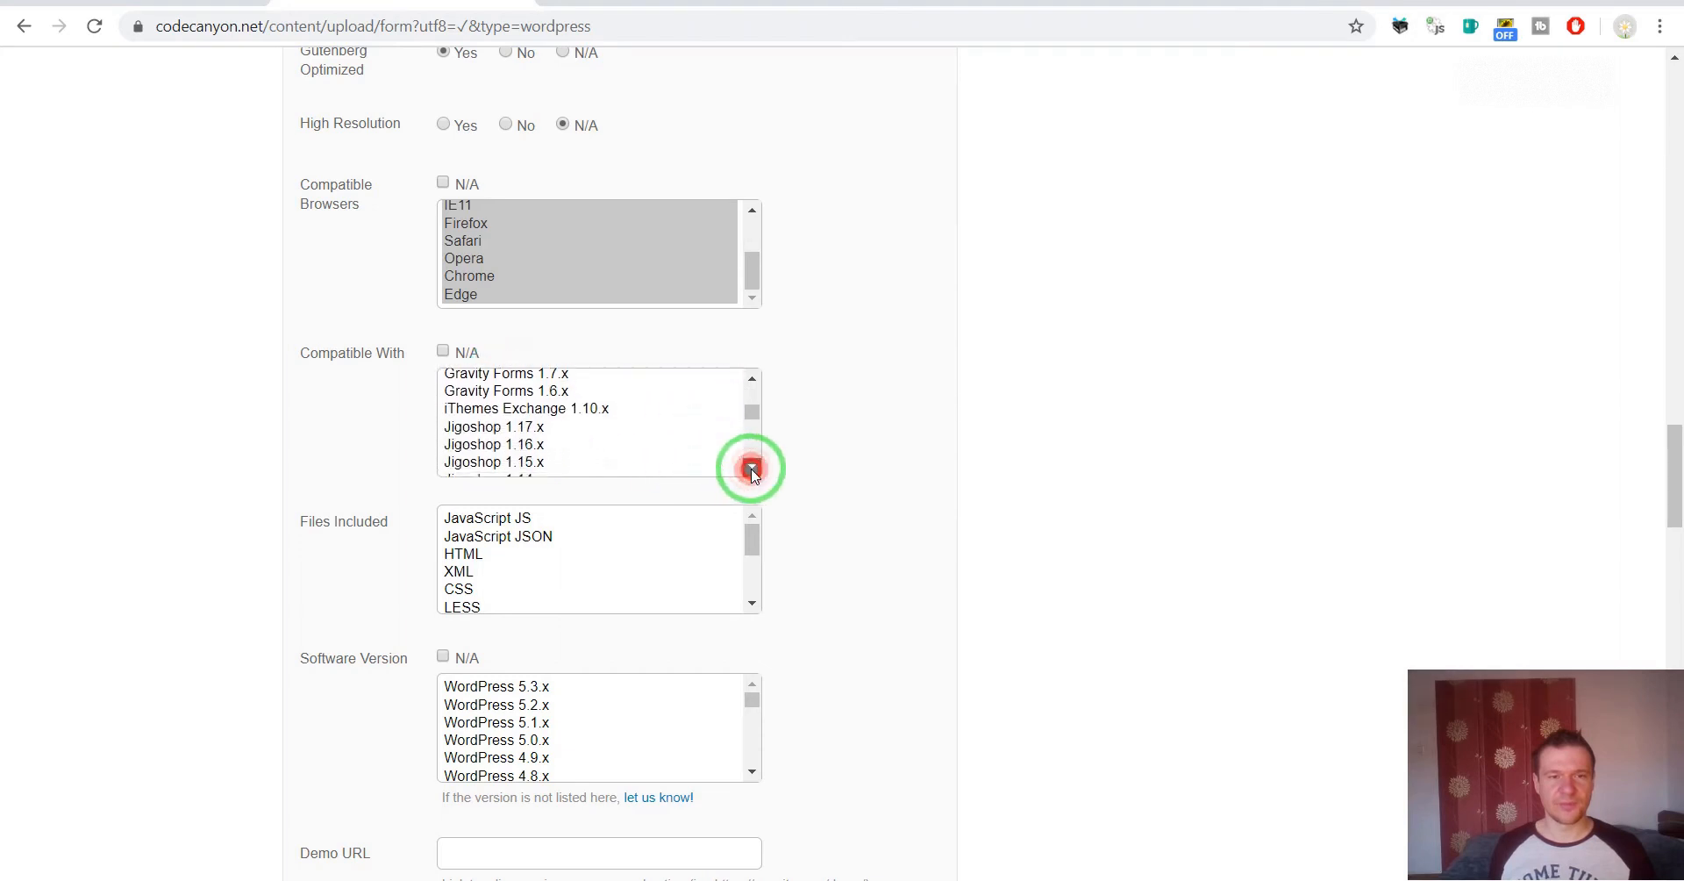
{"action": "left_click", "coordinate": [546, 386], "text": "ctrl"}
{"action": "left_click", "coordinate": [751, 465]}
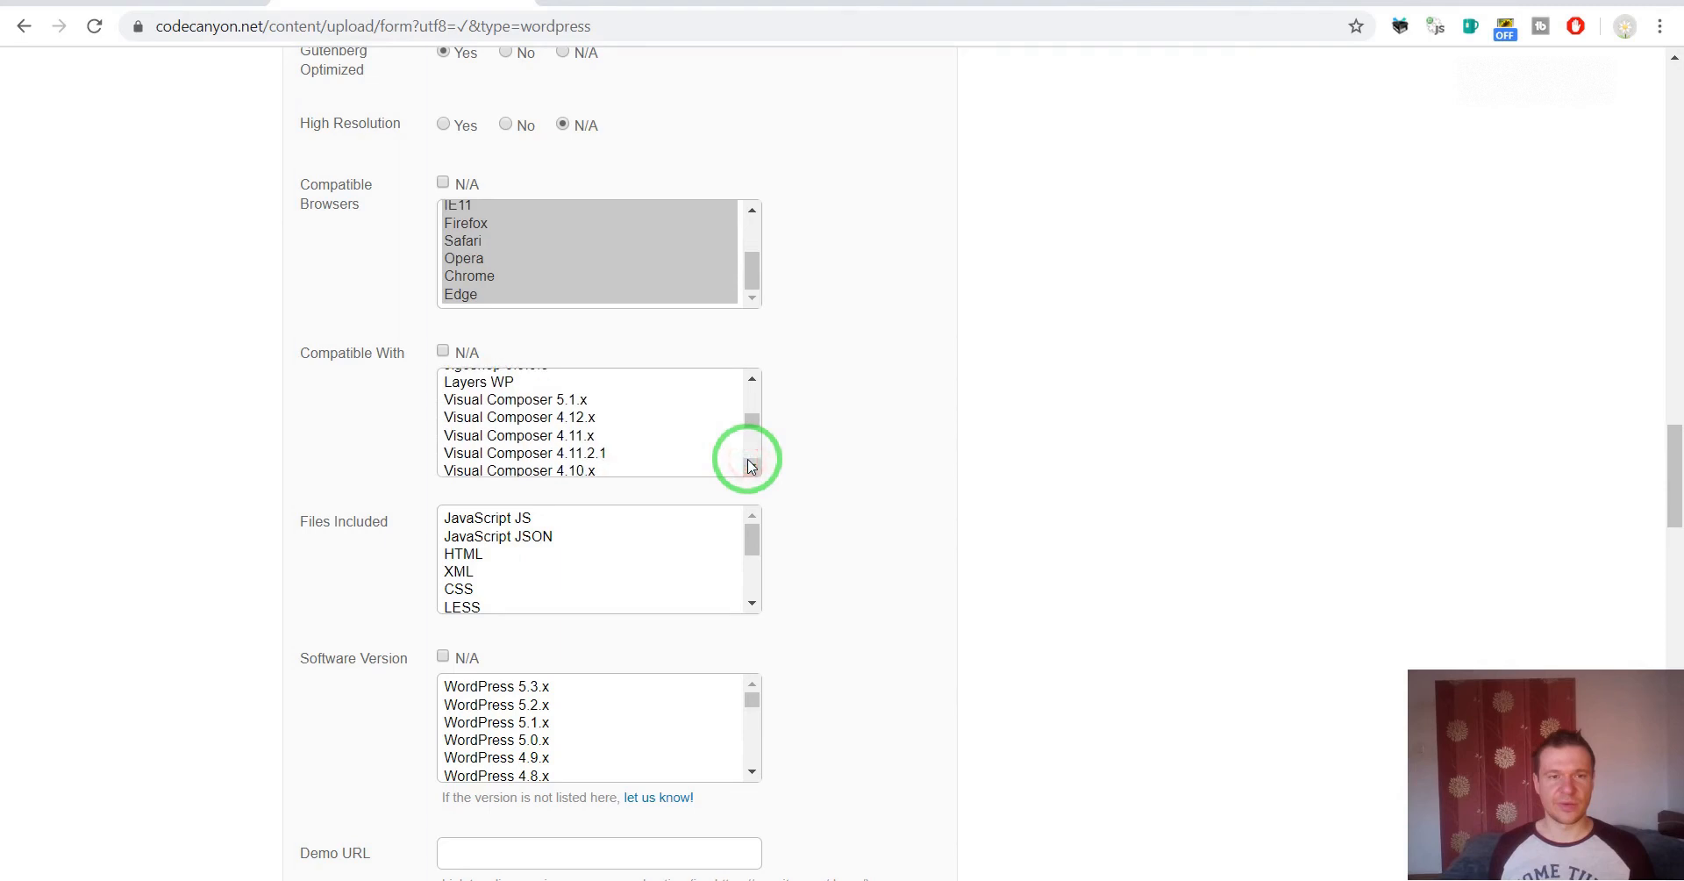
{"action": "left_click", "coordinate": [605, 399], "text": "ctrl"}
{"action": "left_click", "coordinate": [752, 467]}
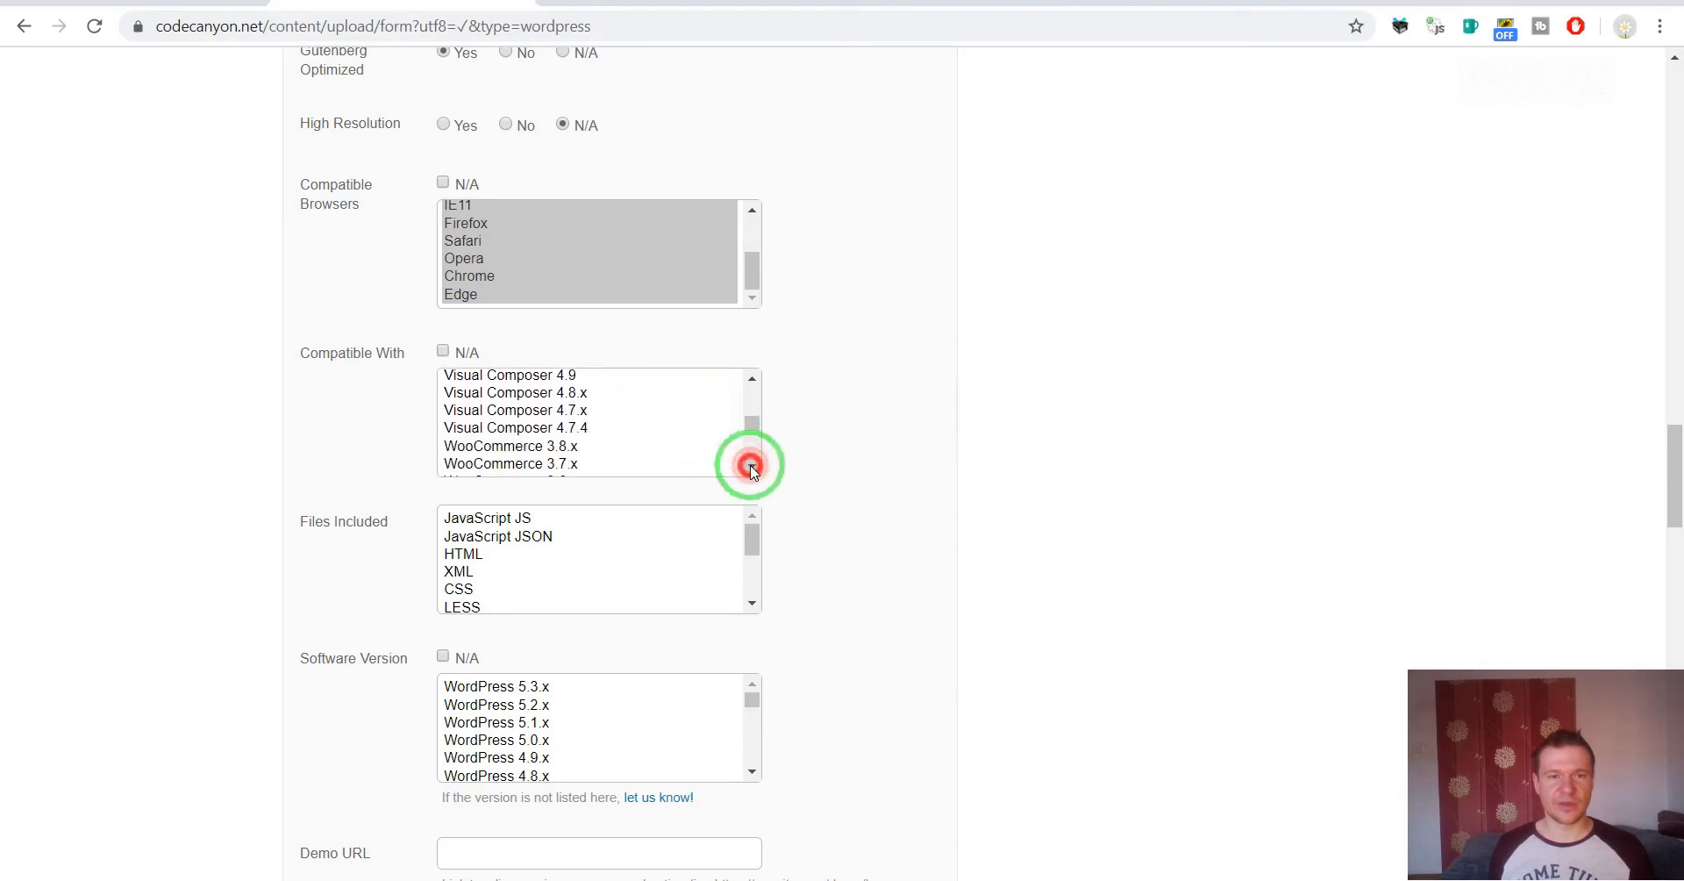
{"action": "left_click", "coordinate": [597, 402], "text": "ctrl"}
{"action": "left_click", "coordinate": [752, 466]}
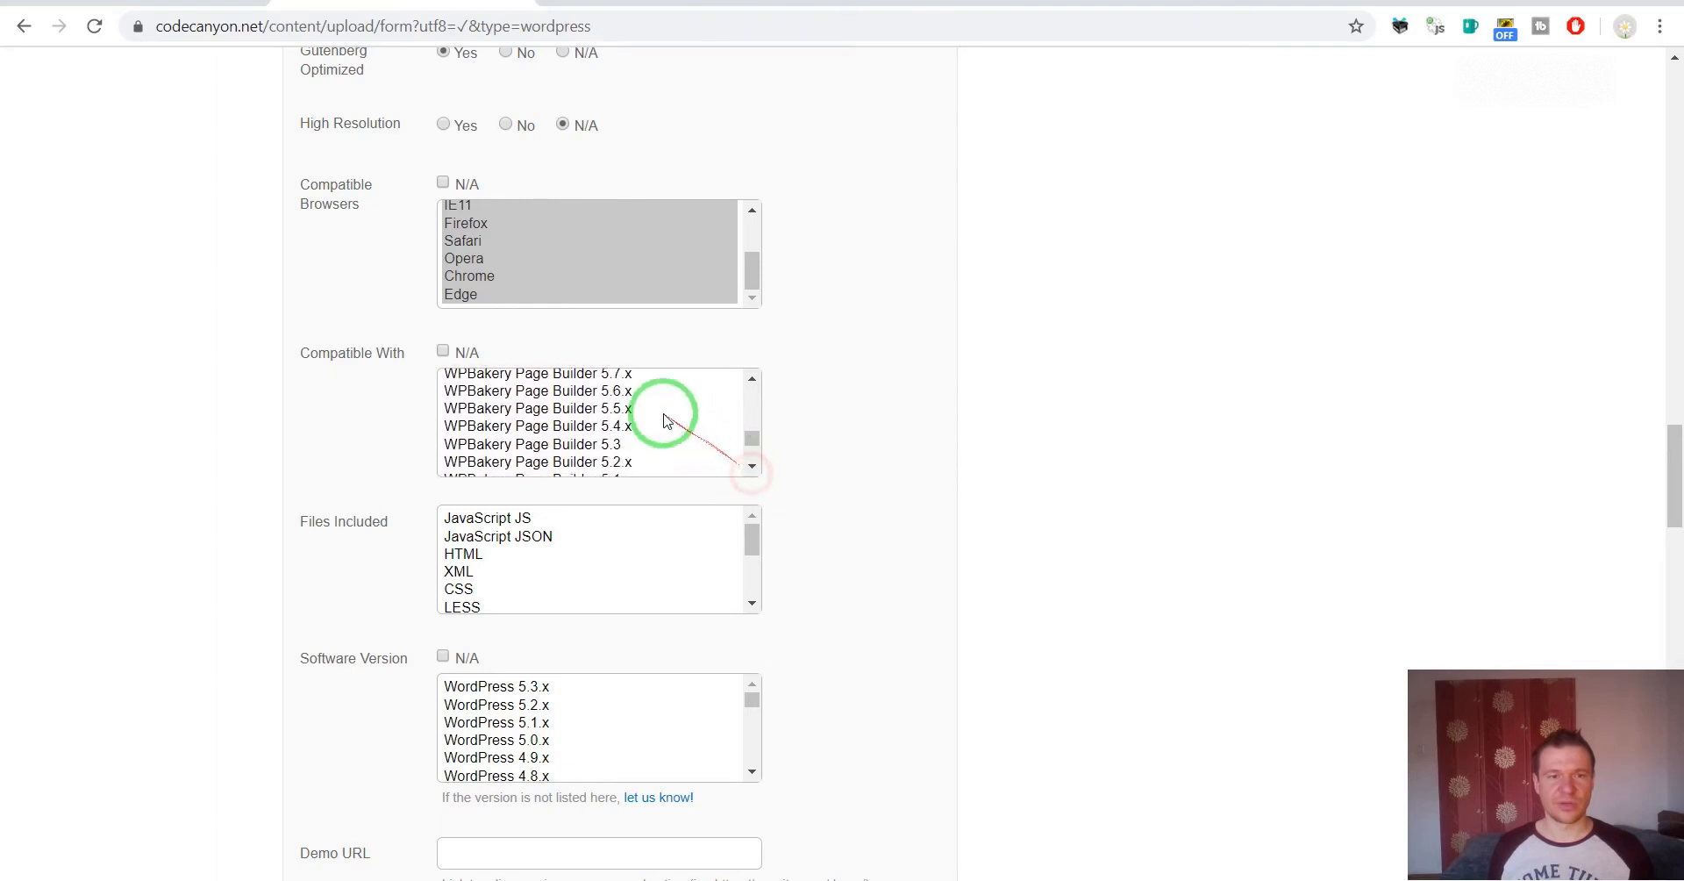
{"action": "left_click", "coordinate": [627, 374], "text": "ctrl"}
Select JavaScript JS, PHP and CSS as the file types included with the item.
{"action": "scroll", "coordinate": [271, 571], "scroll_direction": "down", "scroll_amount": 1}
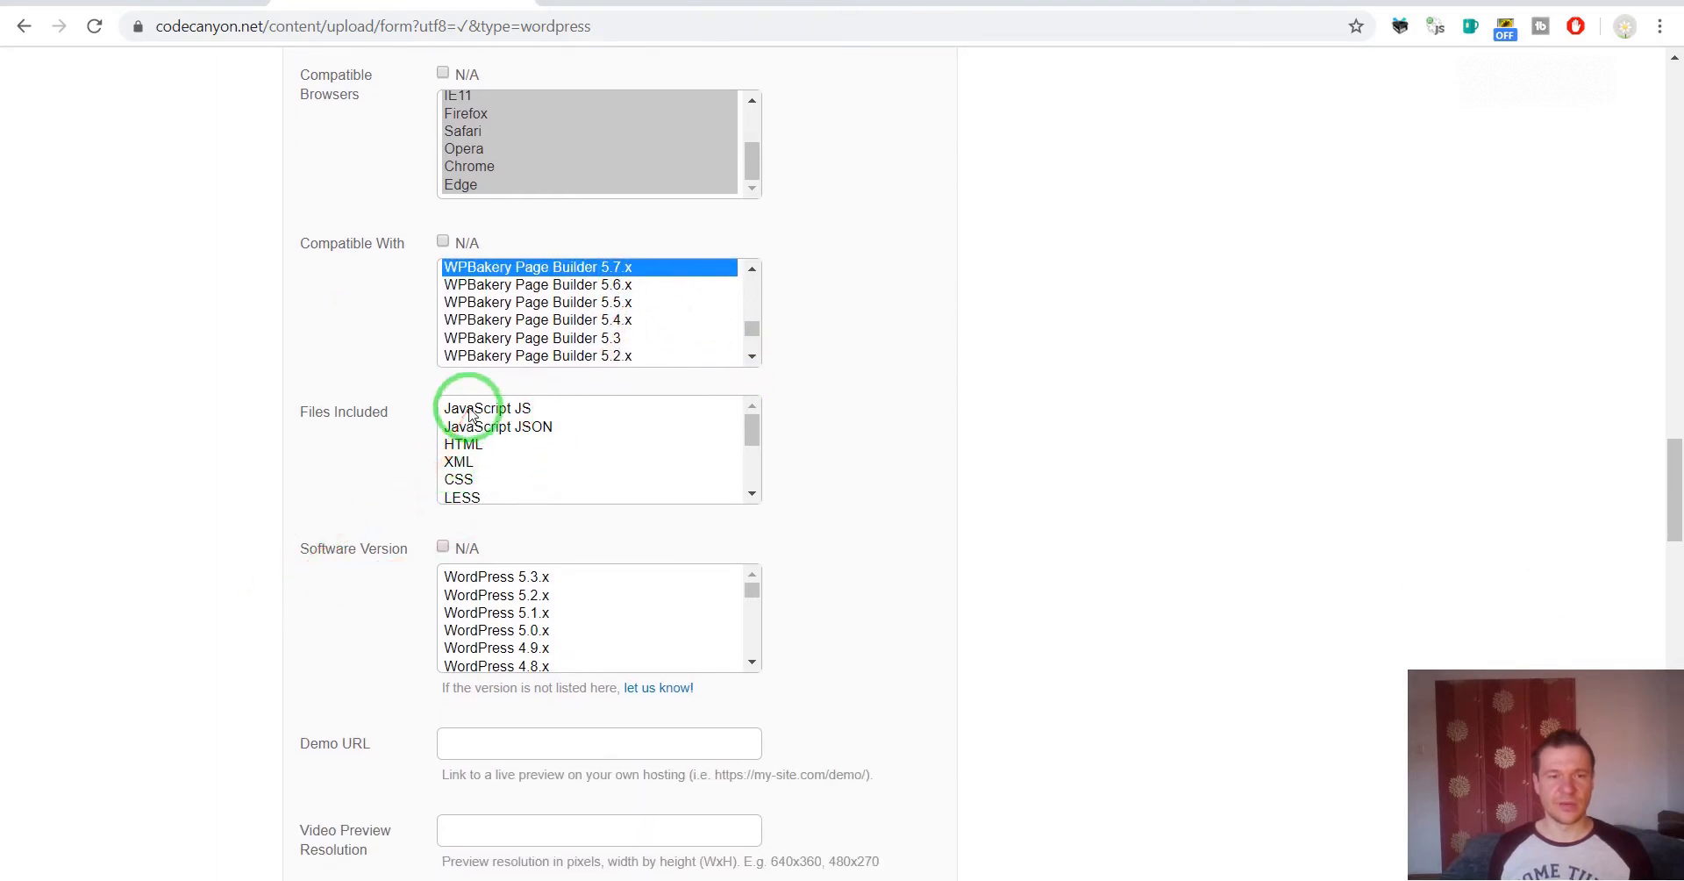
{"action": "left_click", "coordinate": [463, 410]}
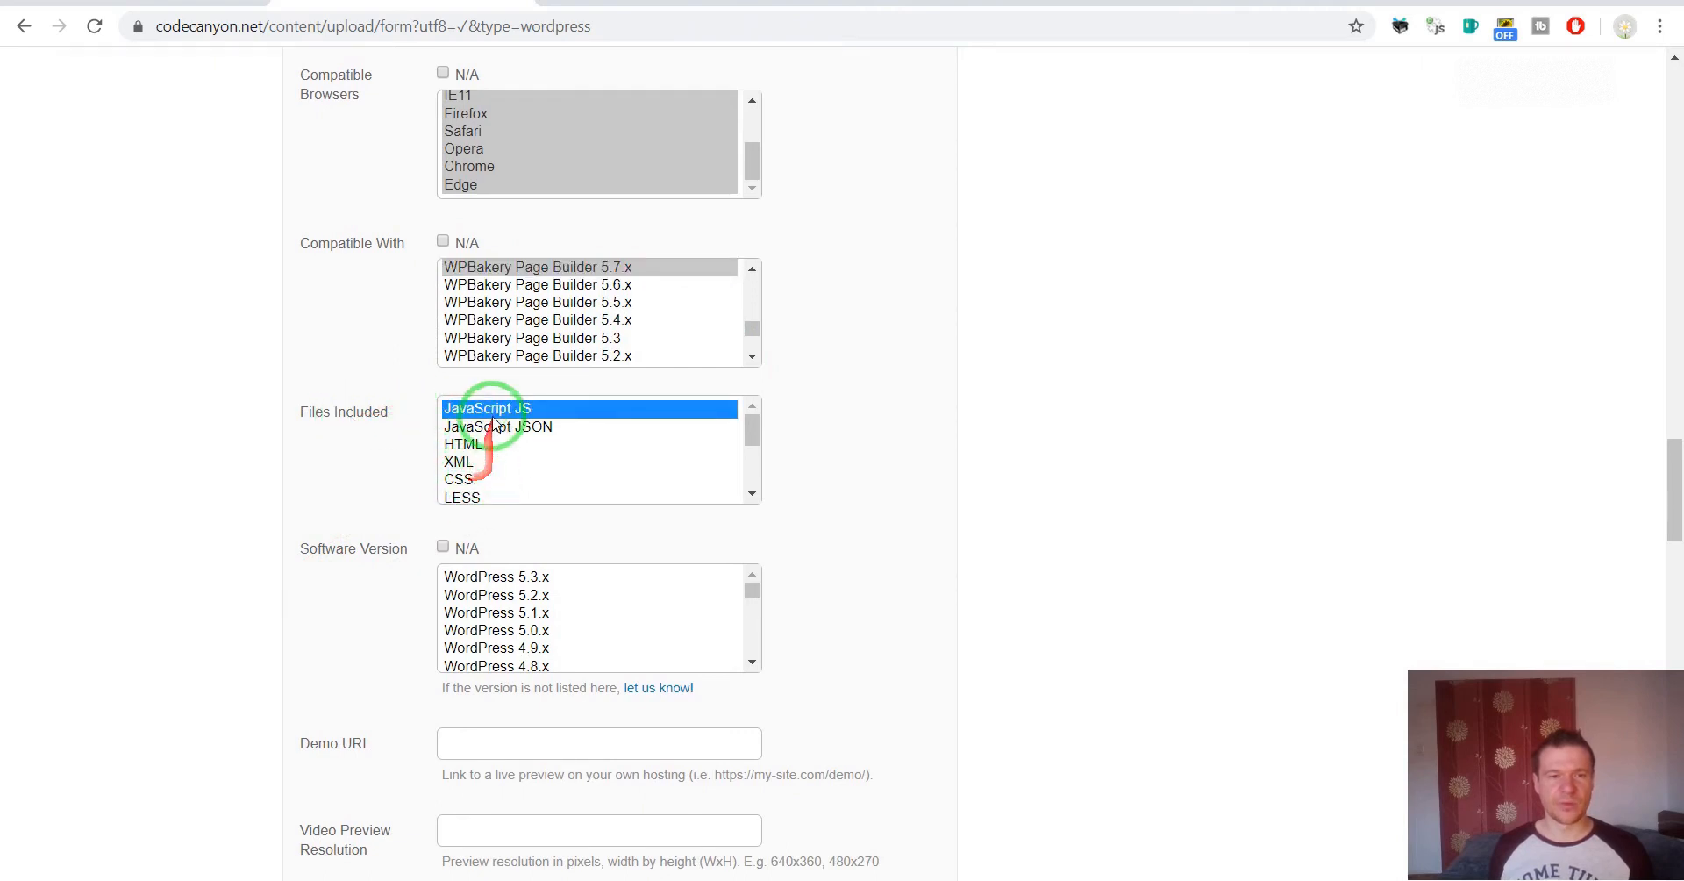
{"action": "left_click", "coordinate": [752, 496]}
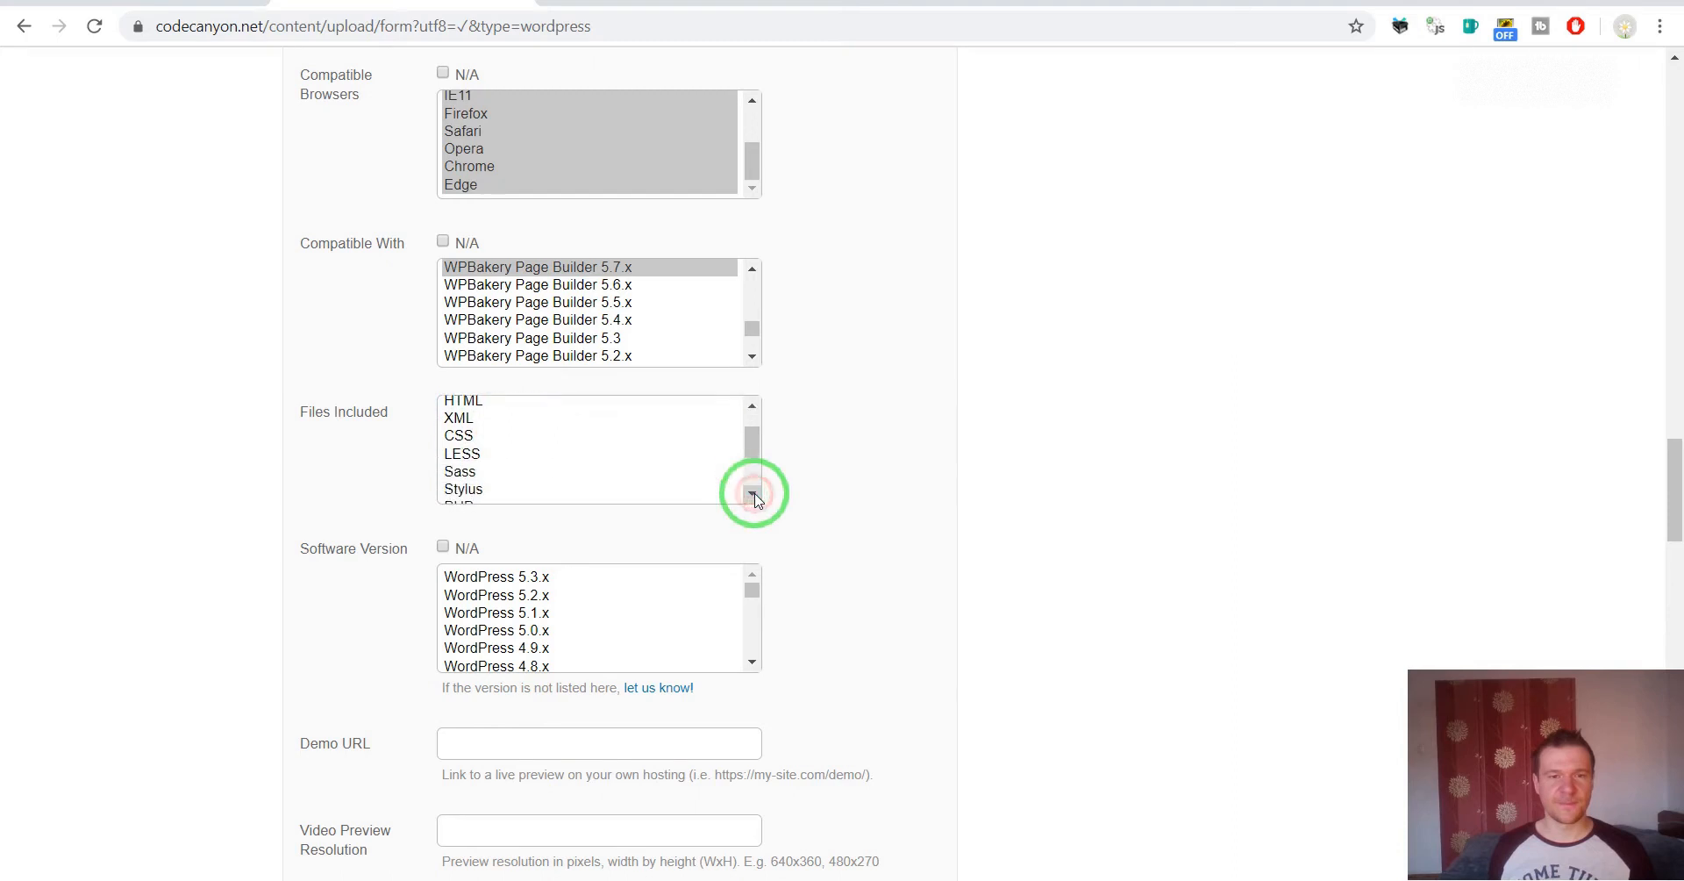
{"action": "left_click", "coordinate": [461, 462]}
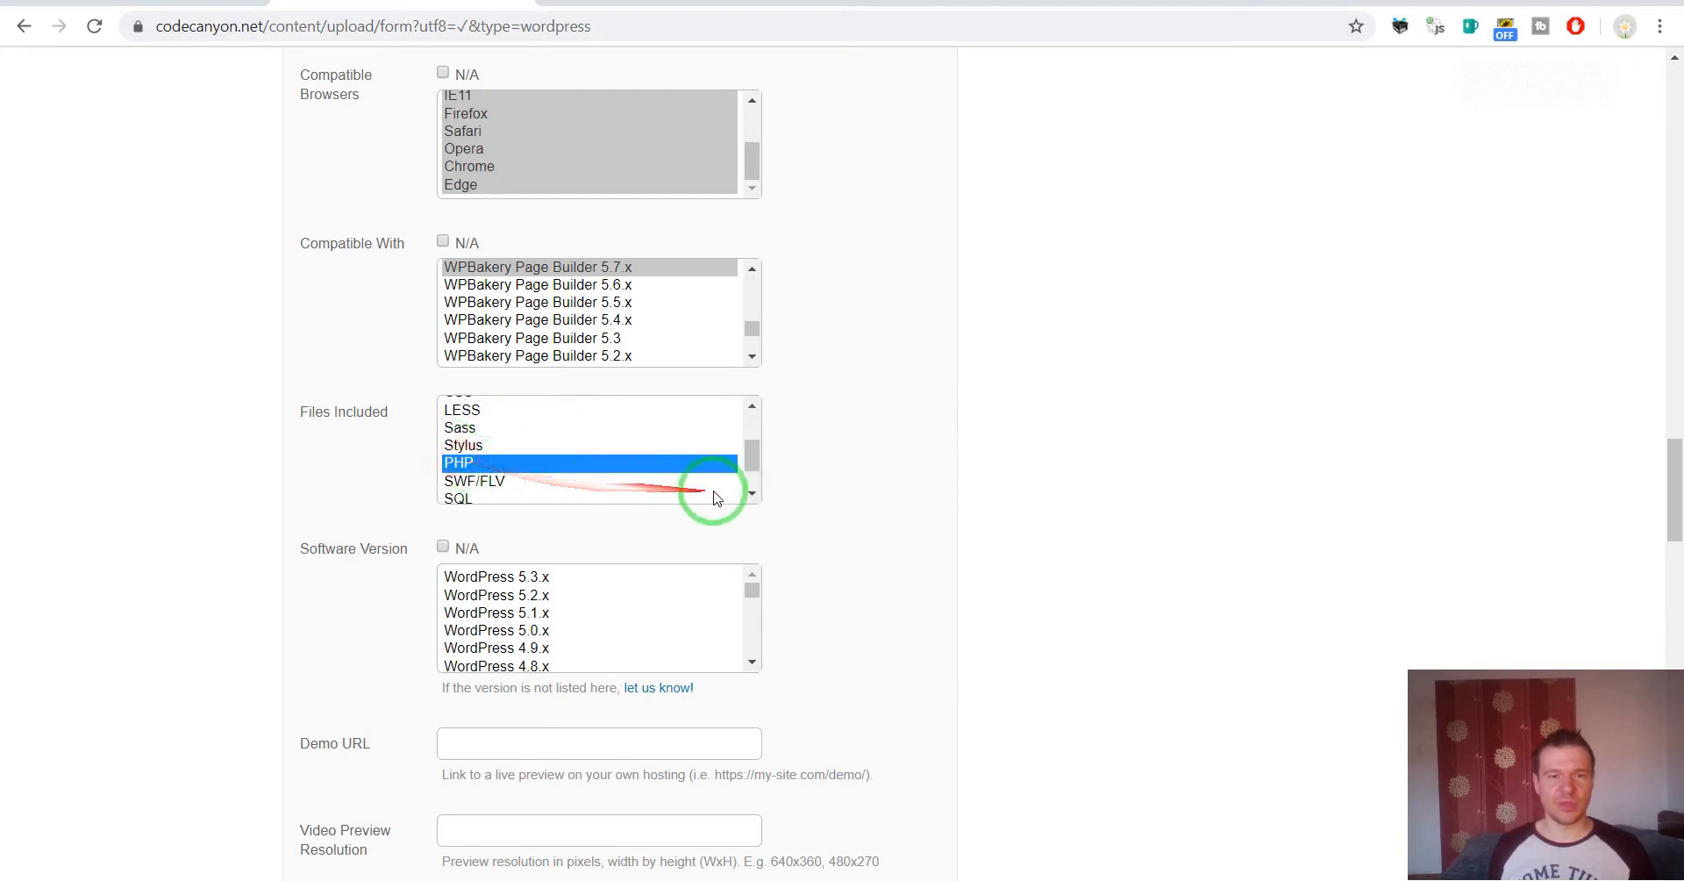
{"action": "left_click", "coordinate": [753, 495]}
{"action": "left_click", "coordinate": [753, 495]}
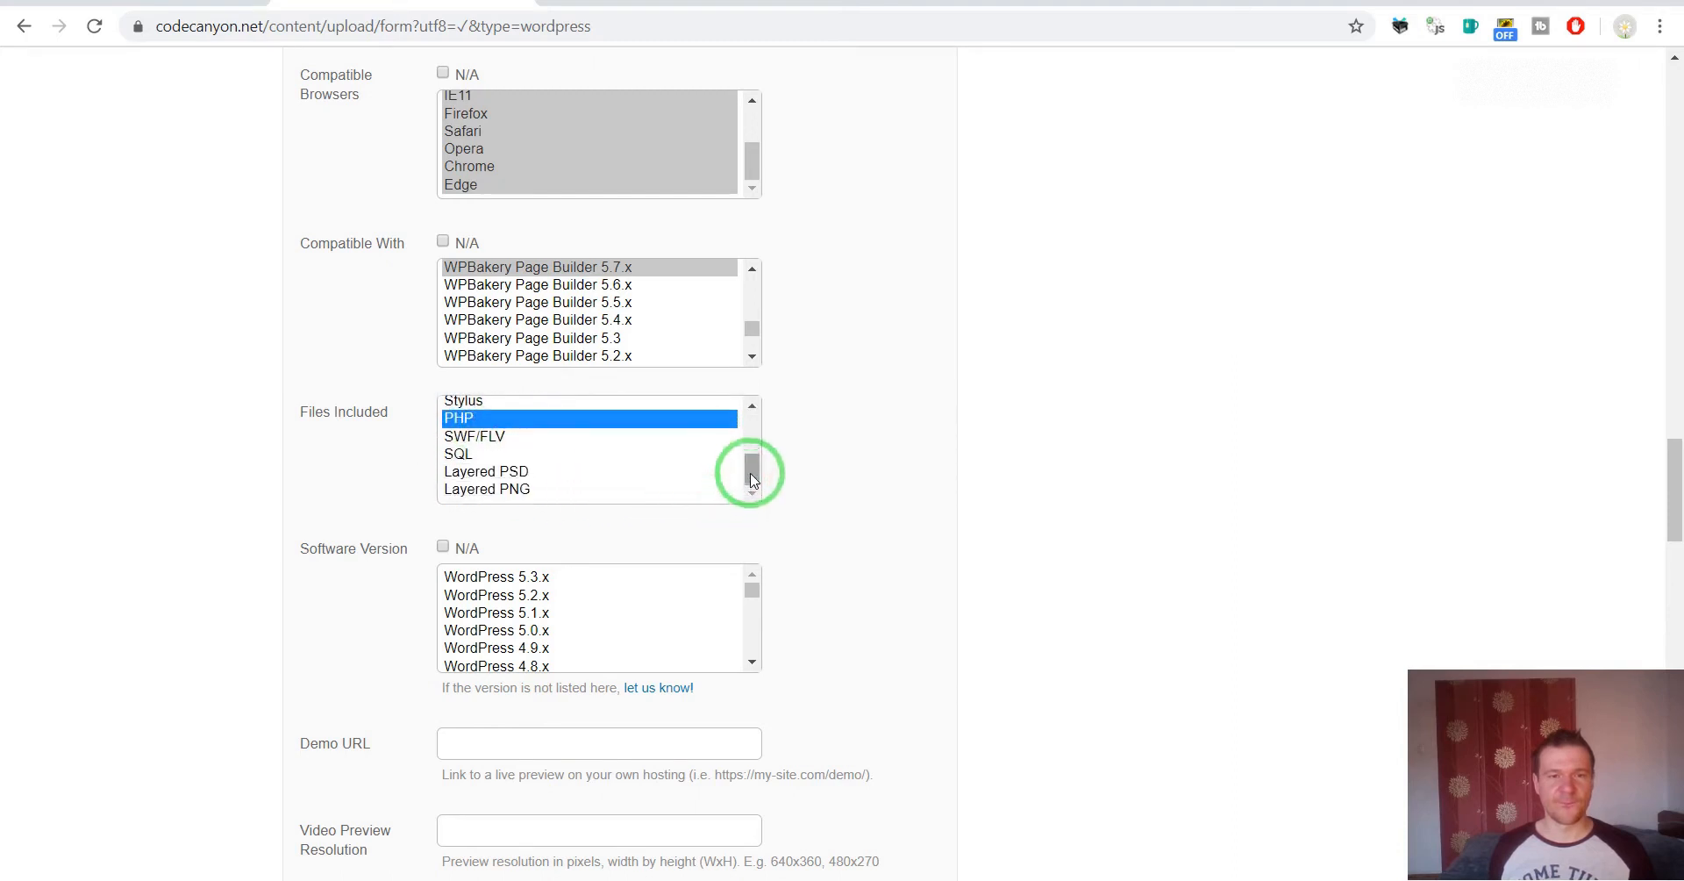
{"action": "left_click_drag", "start_coordinate": [751, 479], "coordinate": [752, 443]}
{"action": "left_click", "coordinate": [477, 452]}
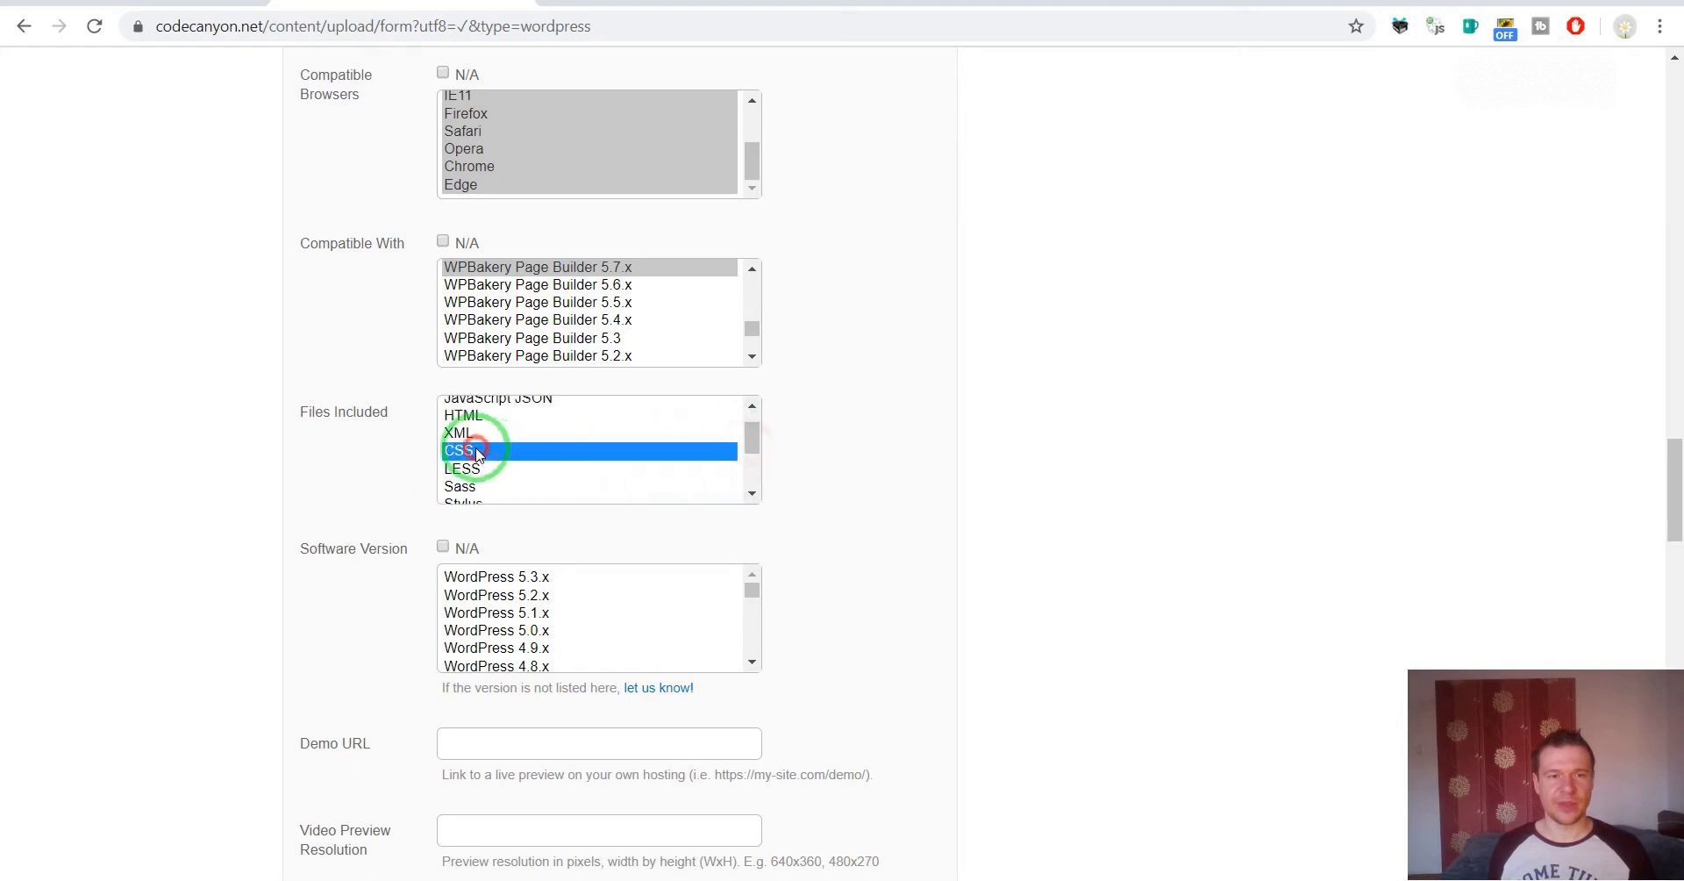
{"action": "scroll", "coordinate": [477, 452], "scroll_direction": "up", "scroll_amount": 1}
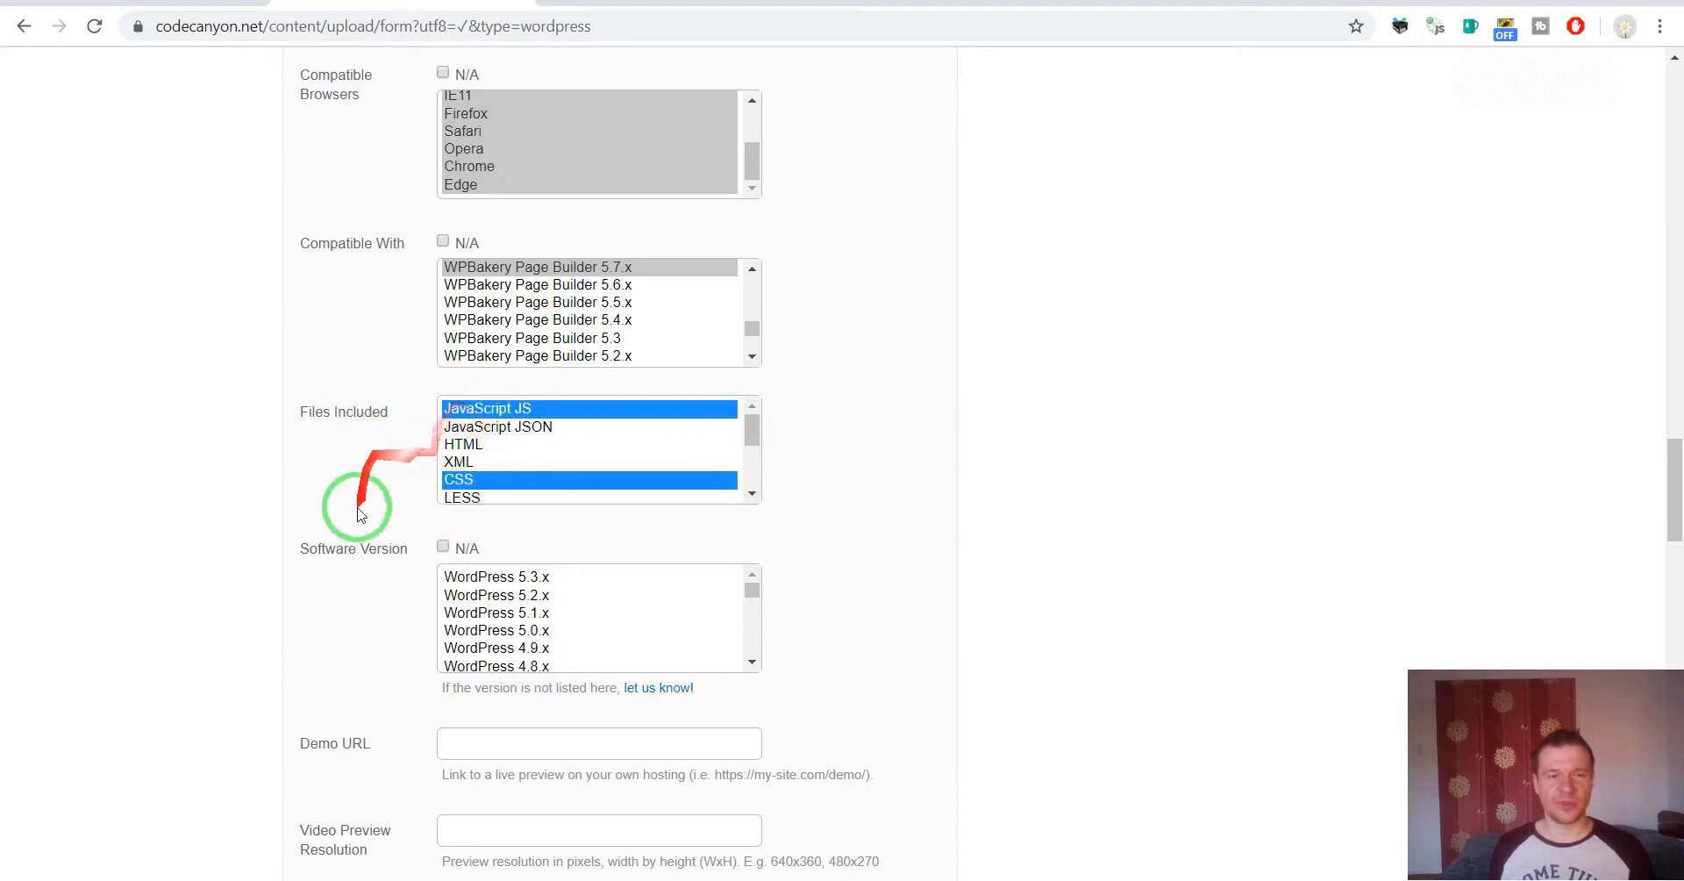
{"action": "scroll", "coordinate": [365, 564], "scroll_direction": "down", "scroll_amount": 1}
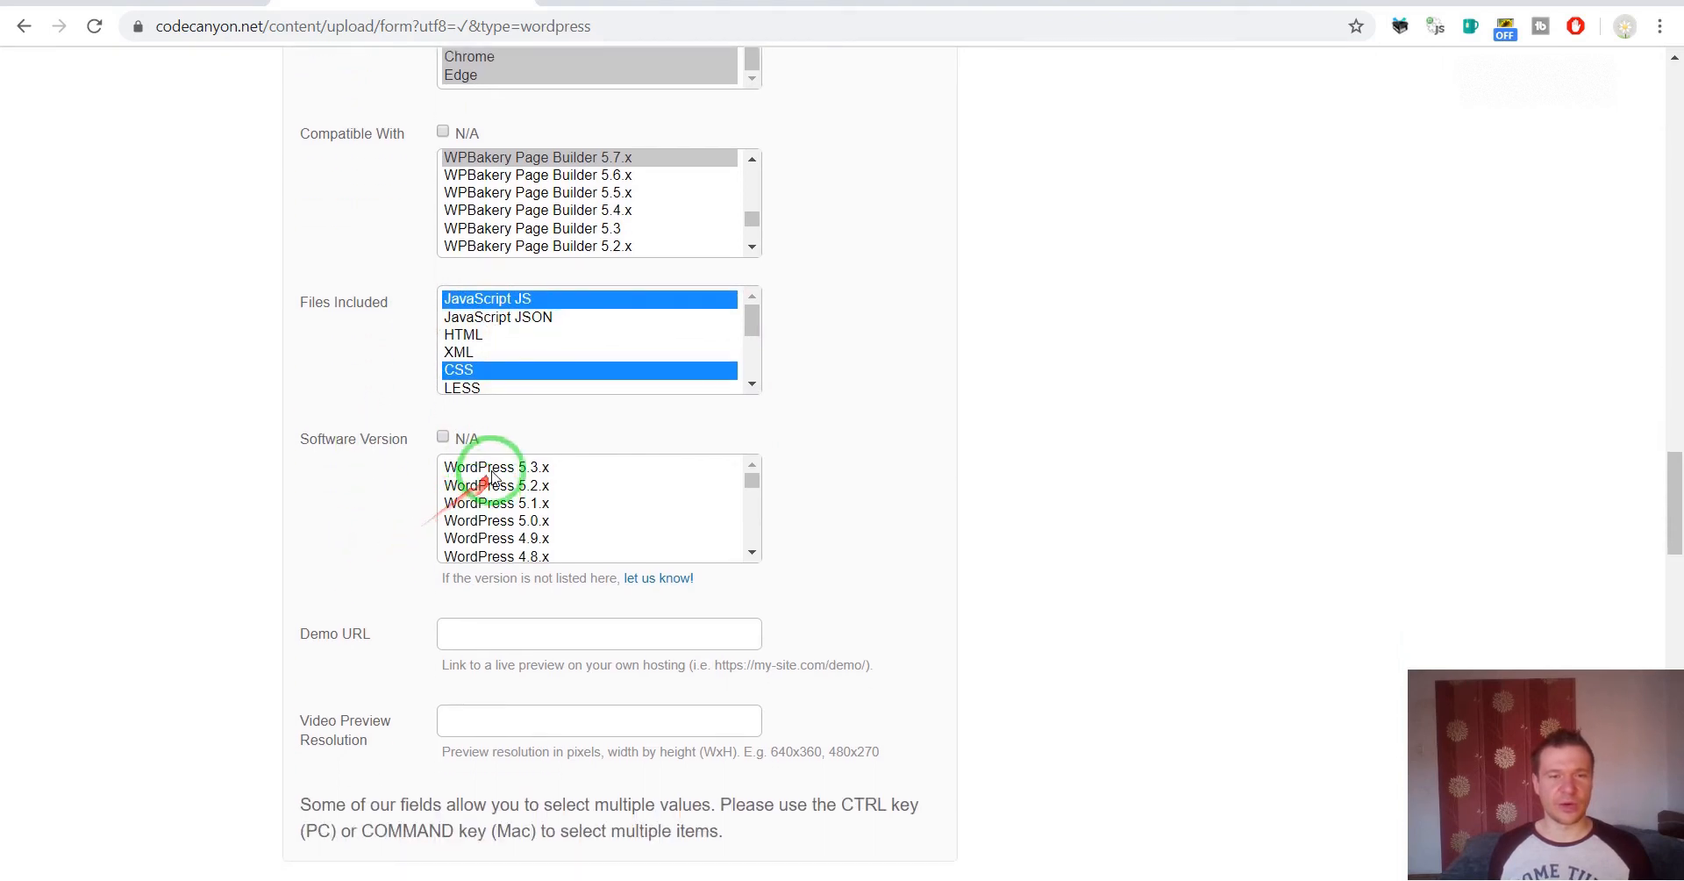
Select WordPress 5.3.x through WordPress 3.1 as the item's supported software versions.
{"action": "left_click_drag", "start_coordinate": [492, 476], "coordinate": [535, 514]}
{"action": "scroll", "coordinate": [386, 519], "scroll_direction": "up", "scroll_amount": 2}
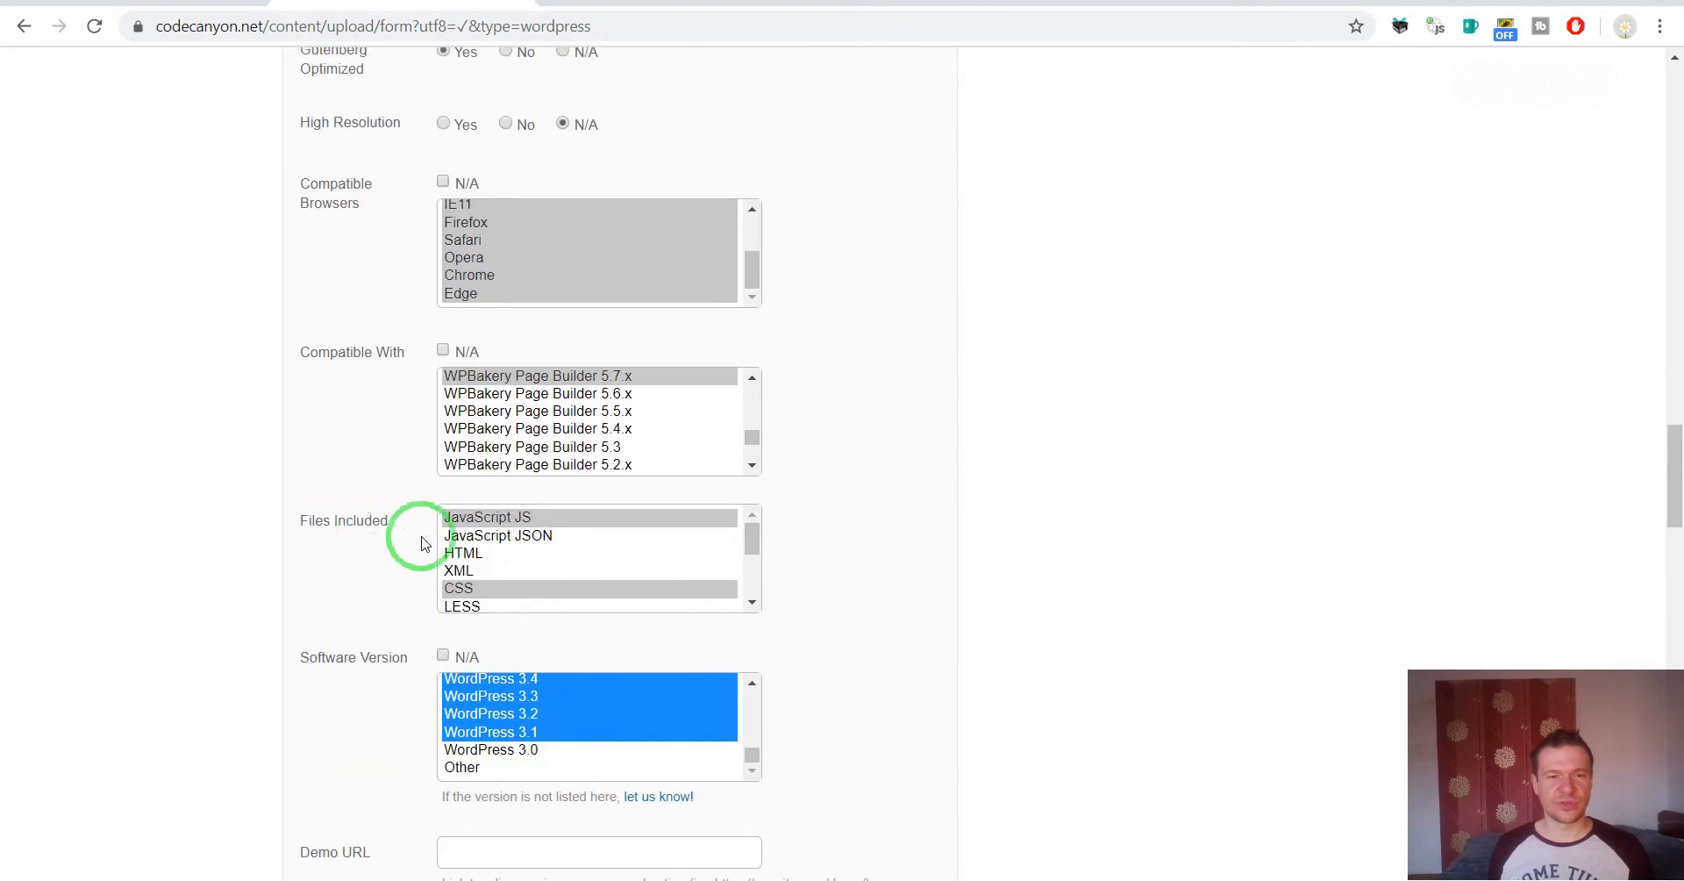
{"action": "mouse_move", "coordinate": [760, 754]}
{"action": "left_mouse_down"}
{"action": "mouse_move", "coordinate": [761, 696]}
{"action": "mouse_move", "coordinate": [753, 779]}
{"action": "left_mouse_up"}
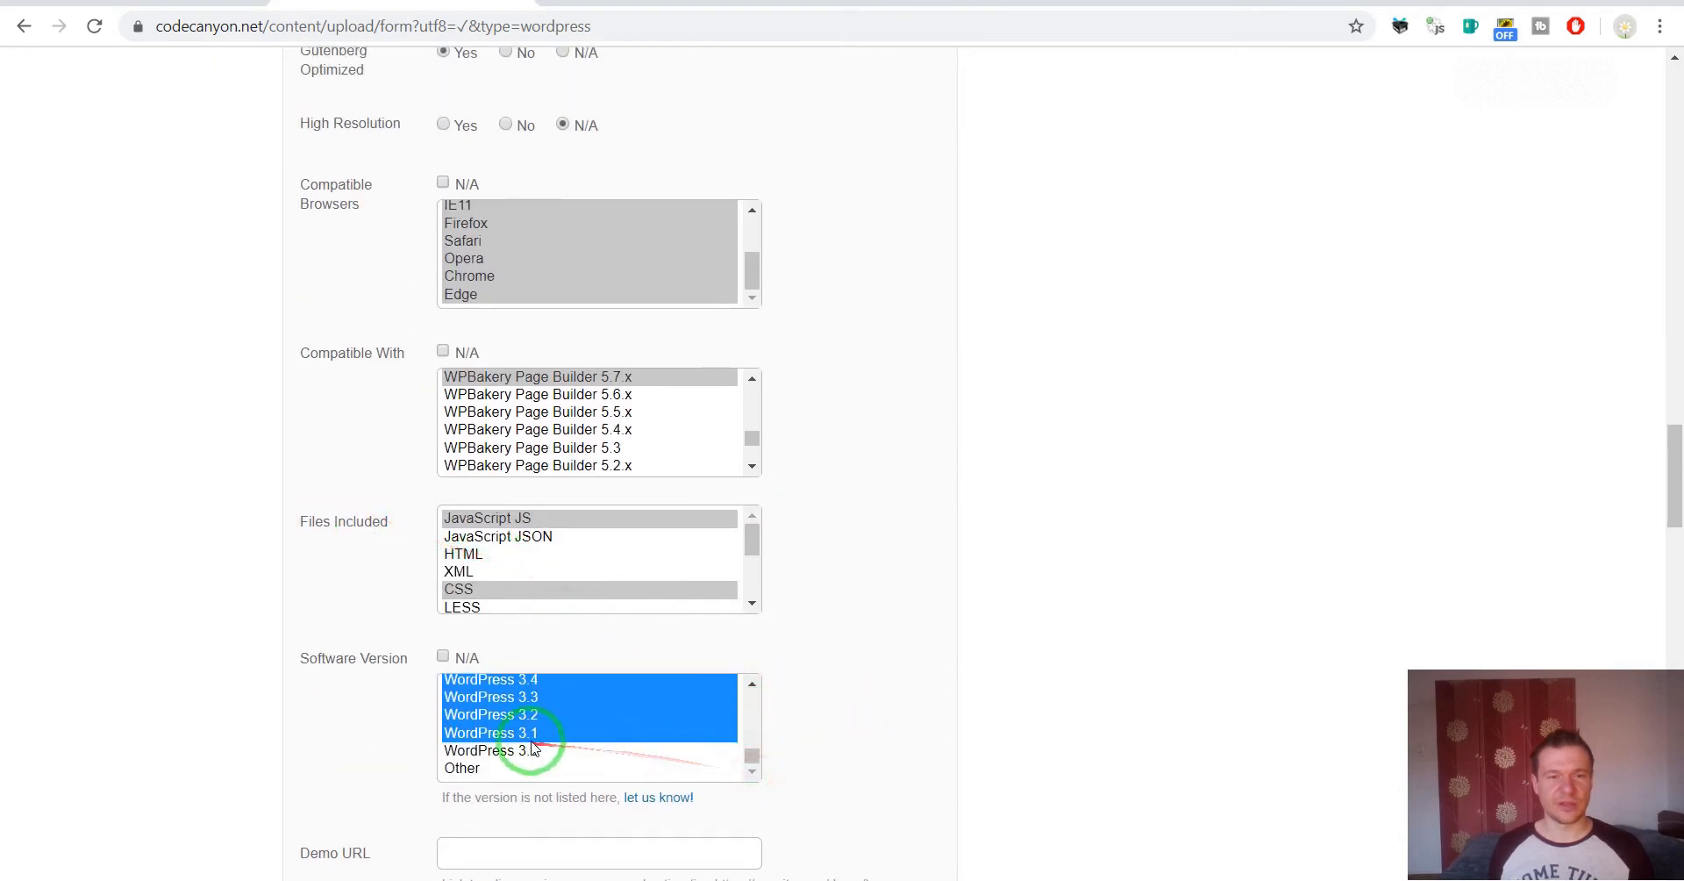
{"action": "scroll", "coordinate": [293, 733], "scroll_direction": "down", "scroll_amount": 2}
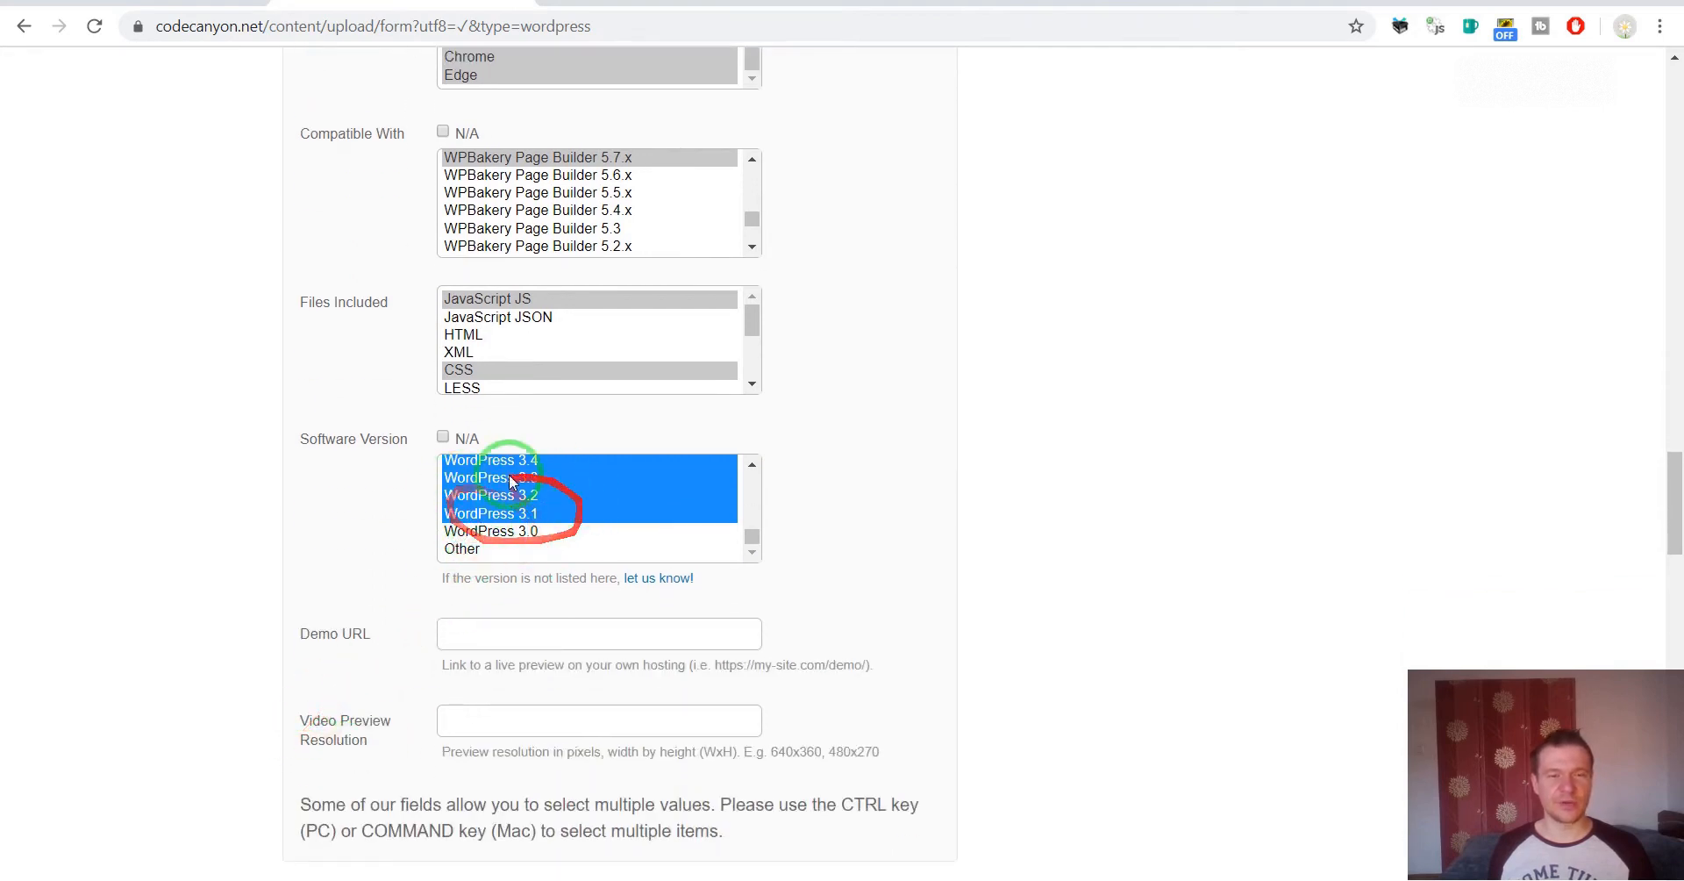
{"action": "mouse_move", "coordinate": [752, 537]}
{"action": "left_mouse_down"}
{"action": "mouse_move", "coordinate": [756, 481]}
{"action": "mouse_move", "coordinate": [753, 539]}
{"action": "left_mouse_up"}
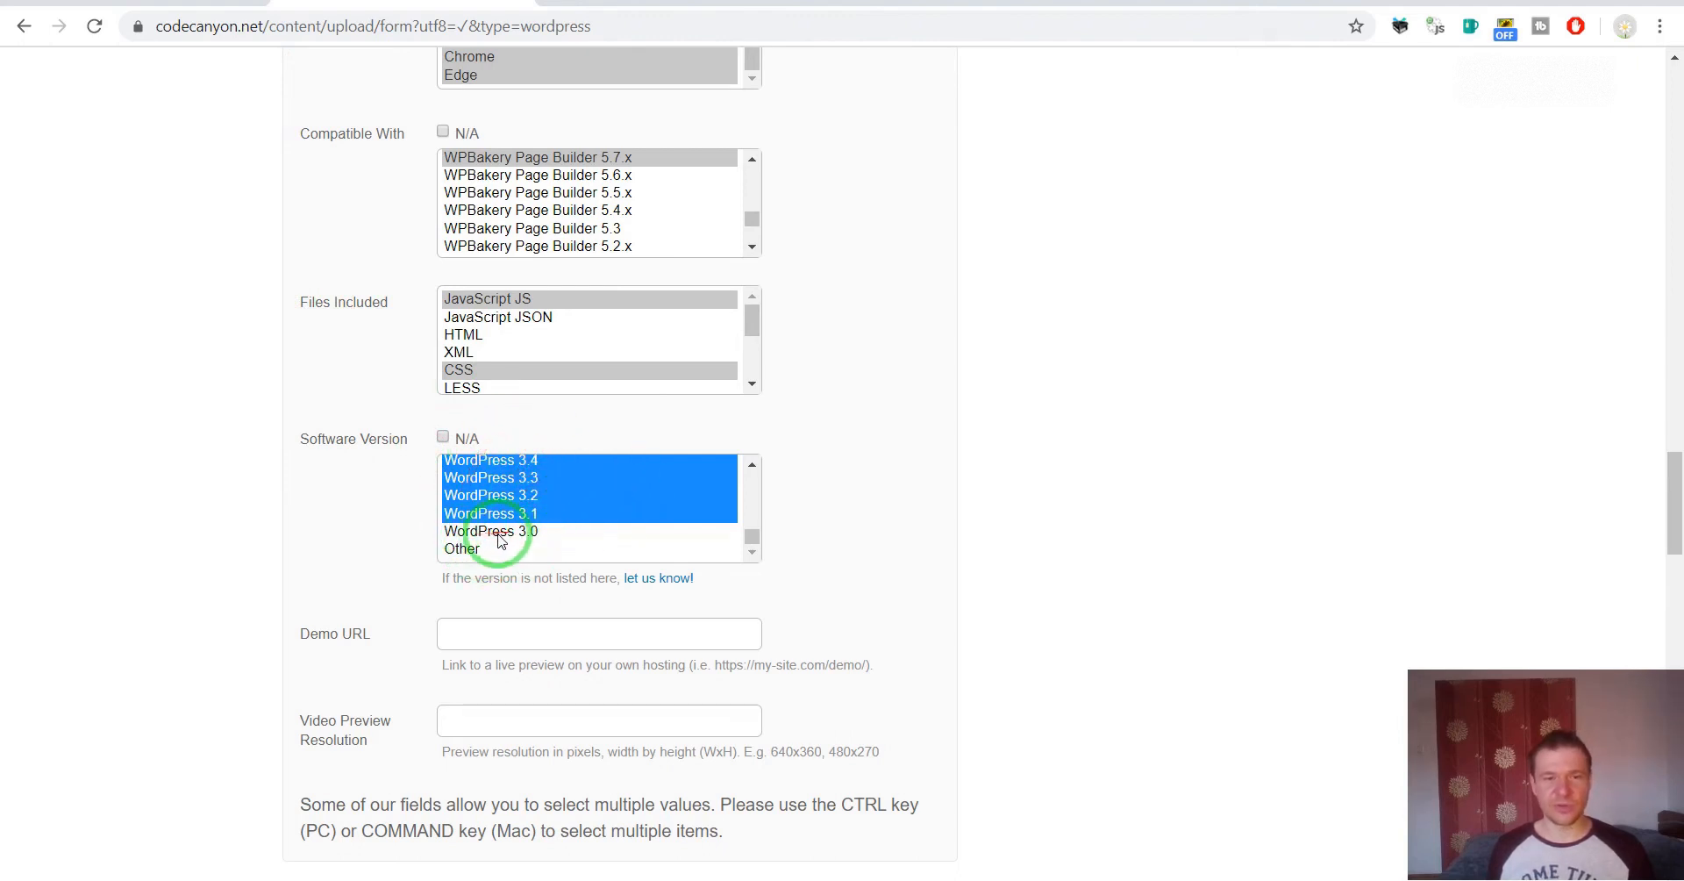
Open the plugin's demo page at coderevolution.ro/iframe in a new browser tab and copy its address.
{"action": "scroll", "coordinate": [439, 571], "scroll_direction": "down", "scroll_amount": 1}
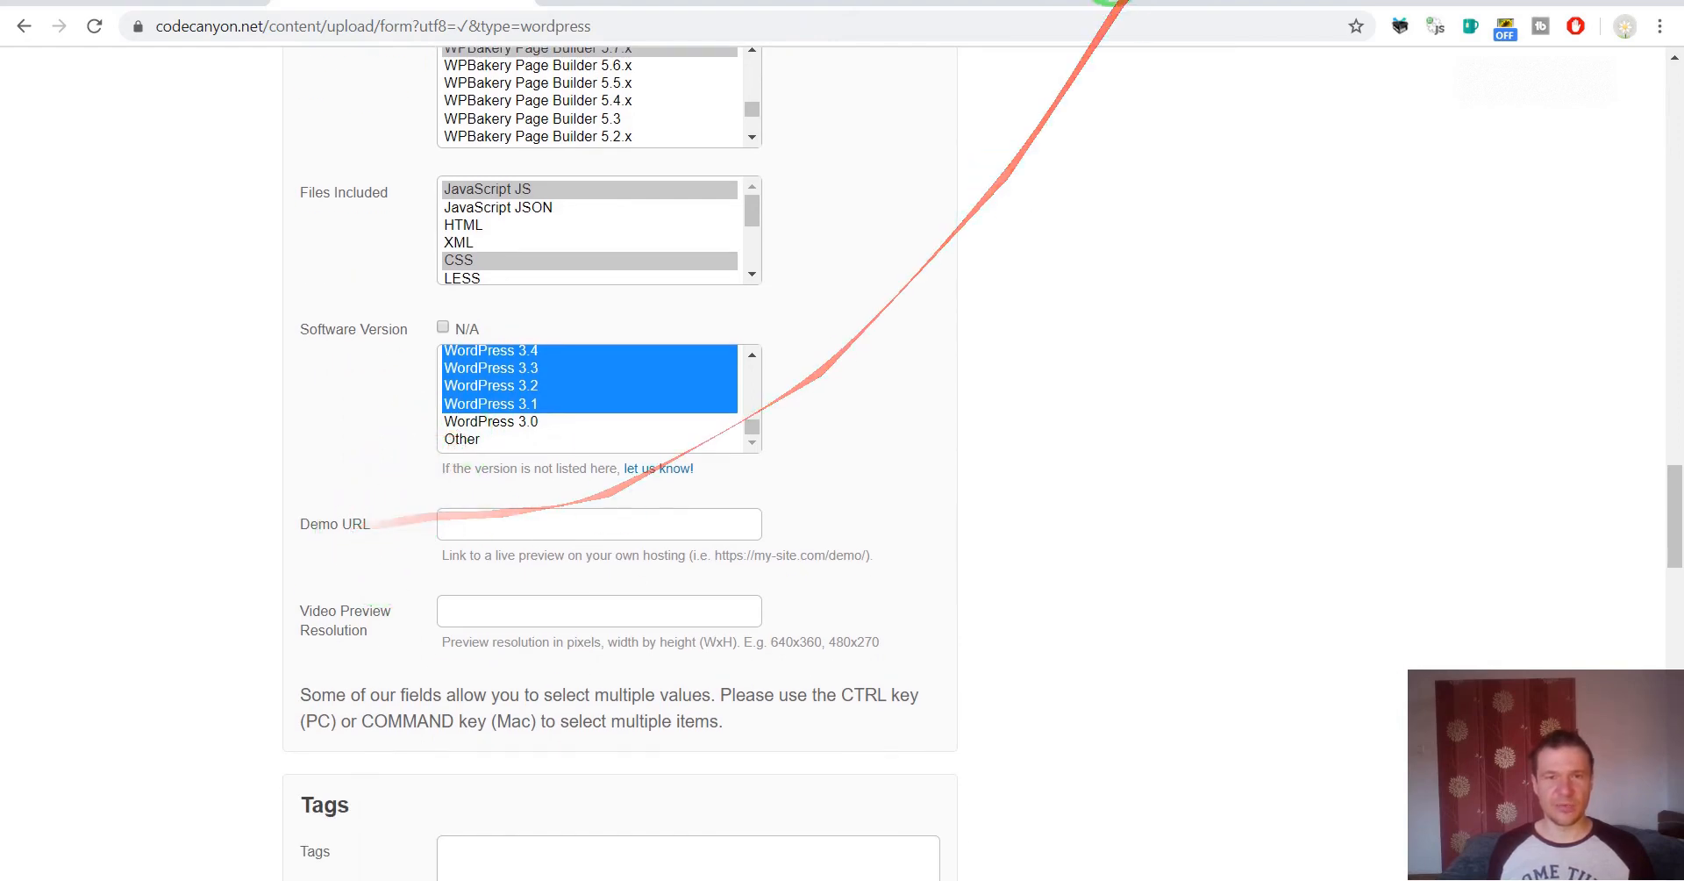
{"action": "left_click", "coordinate": [1080, 3]}
{"action": "type", "text": "codere"}
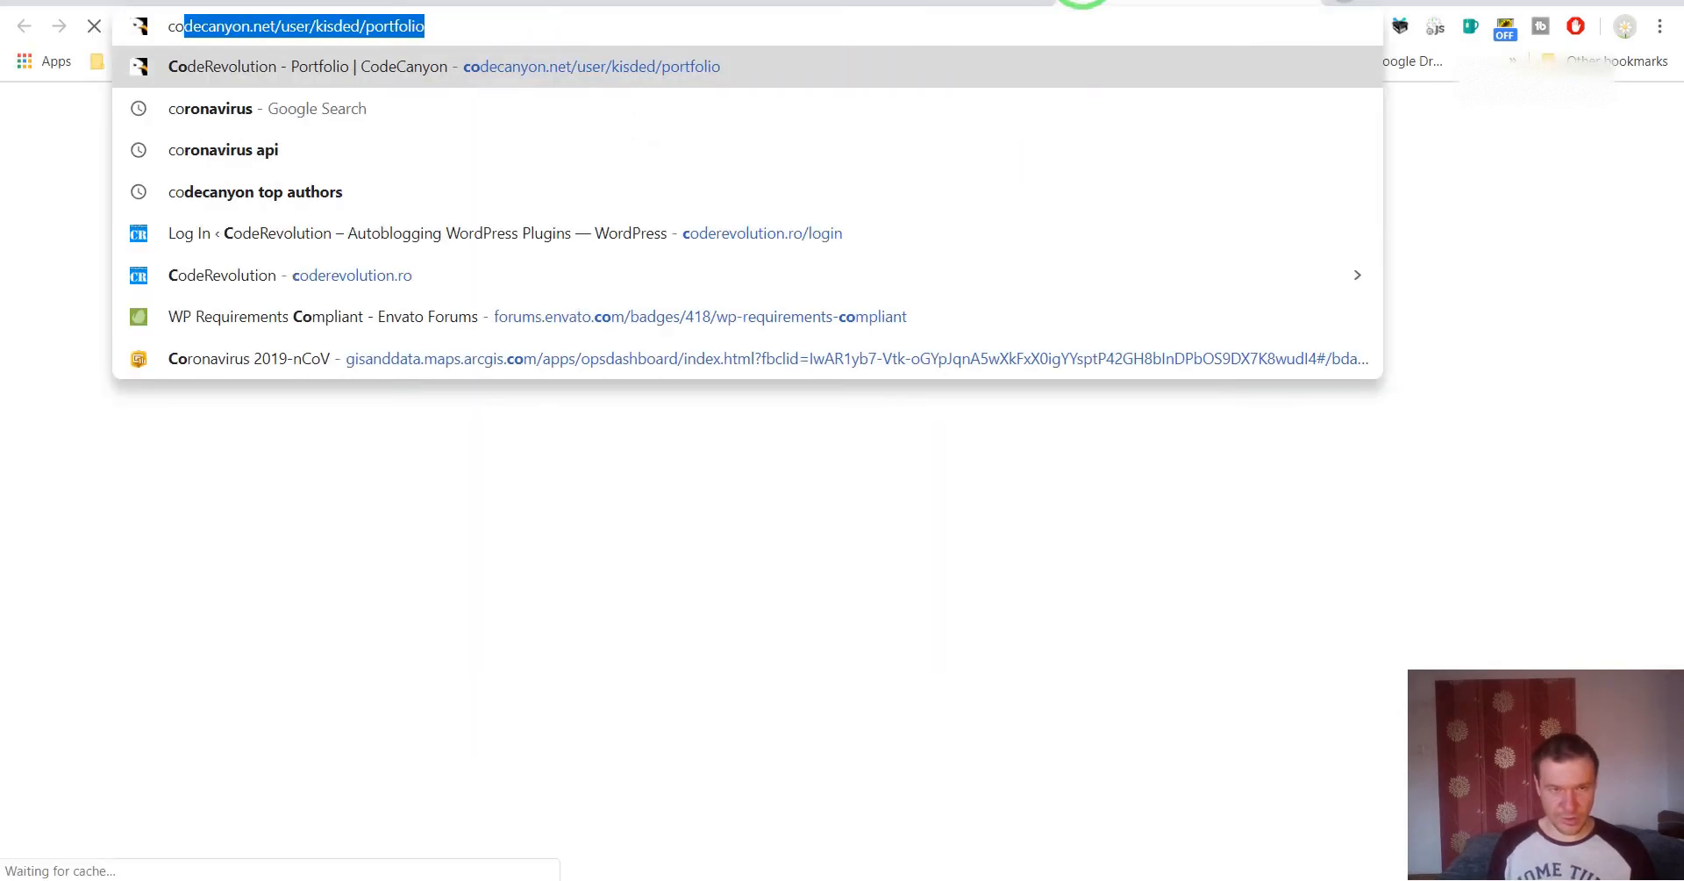
{"action": "key", "text": "Right"}
{"action": "type", "text": "/"}
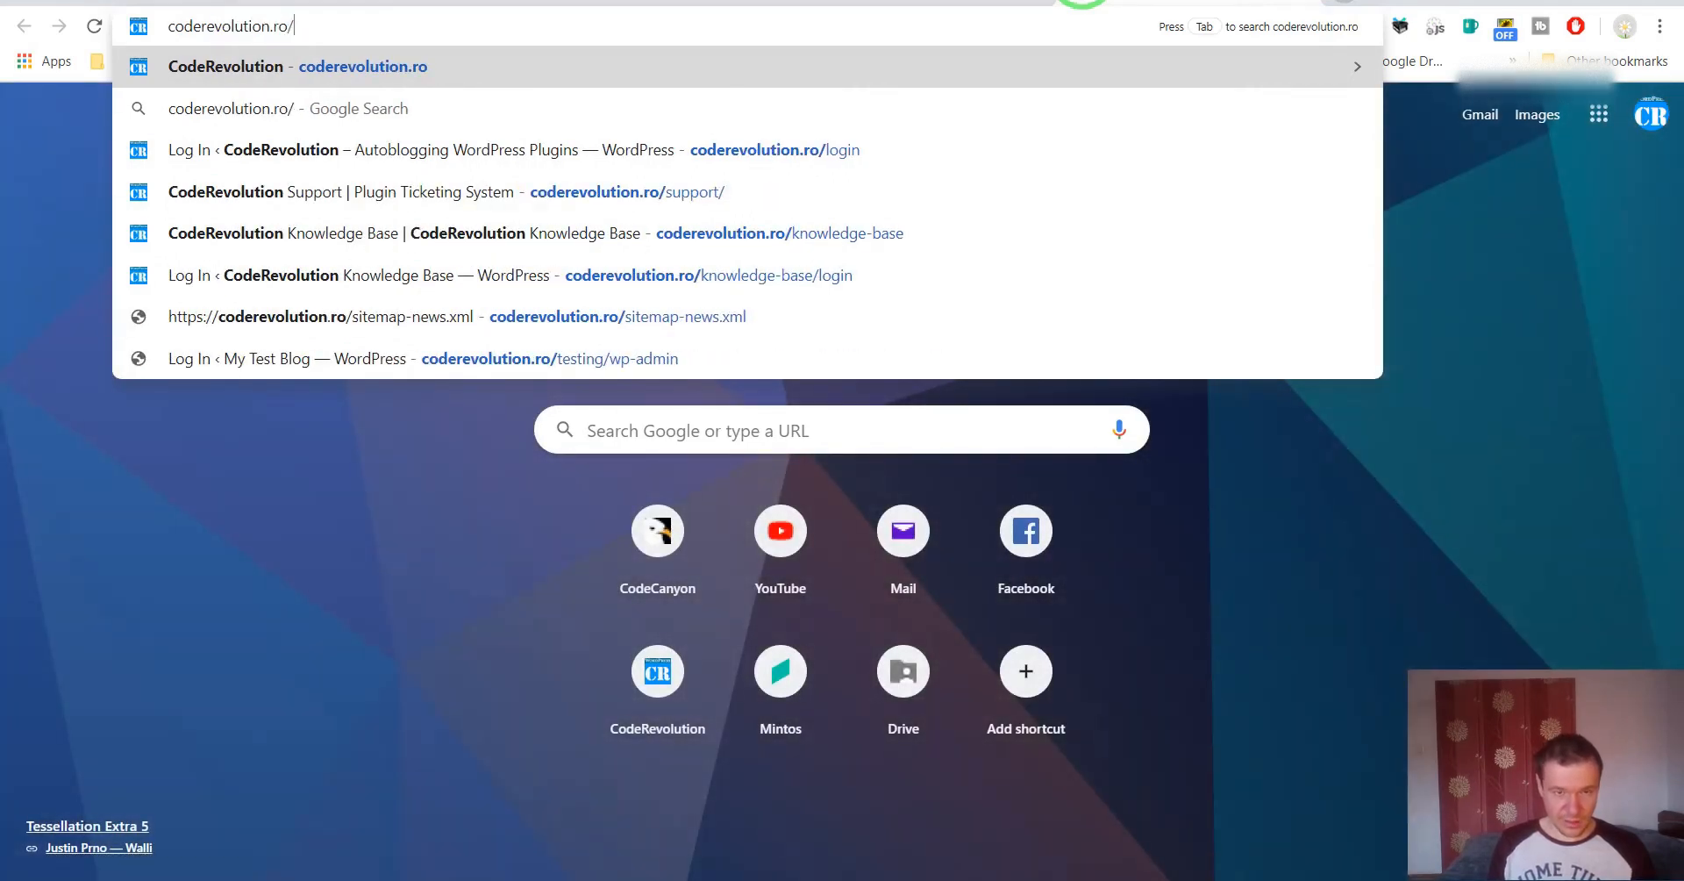
{"action": "type", "text": "ifram"}
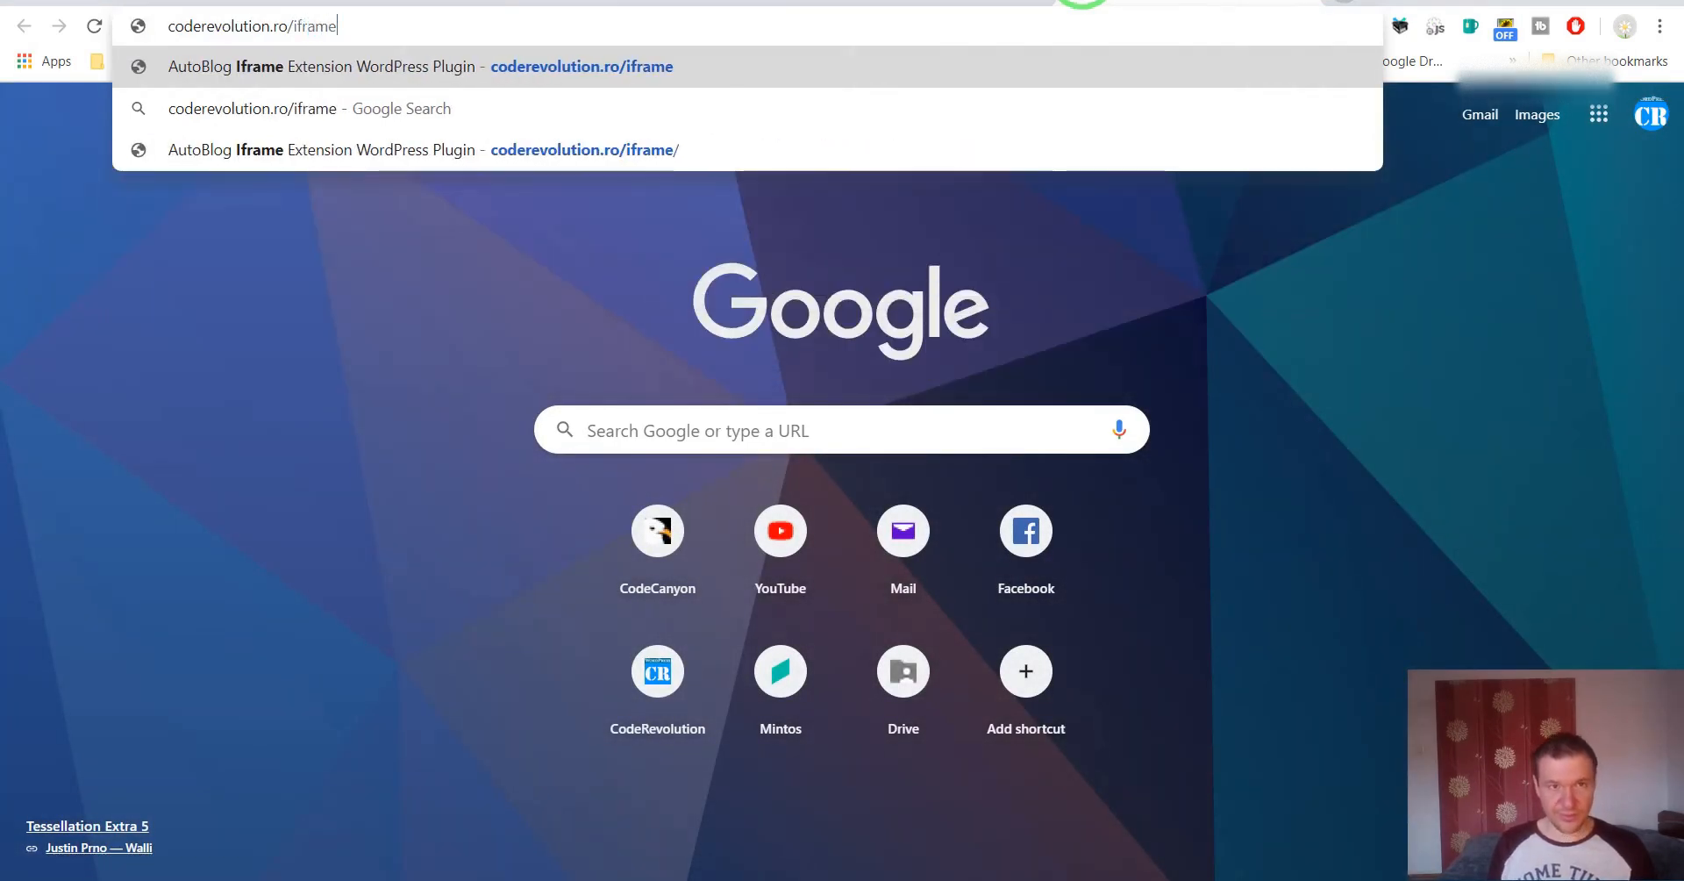
{"action": "type", "text": "e"}
{"action": "key", "text": "ctrl+a"}
{"action": "key", "text": "Return"}
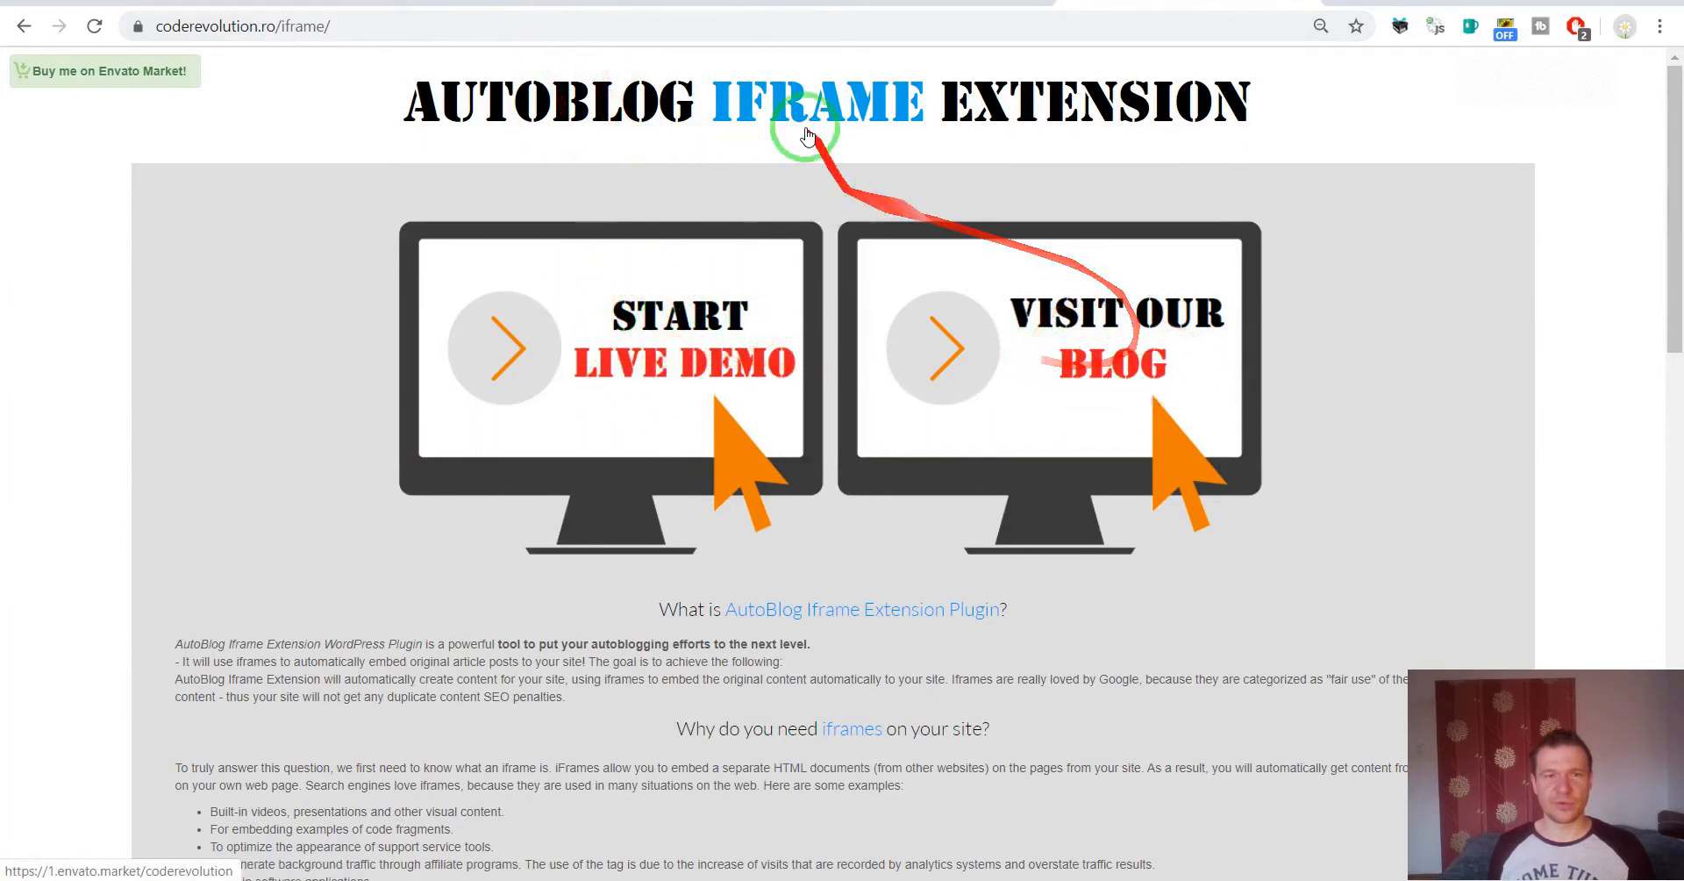
{"action": "left_click", "coordinate": [445, 3]}
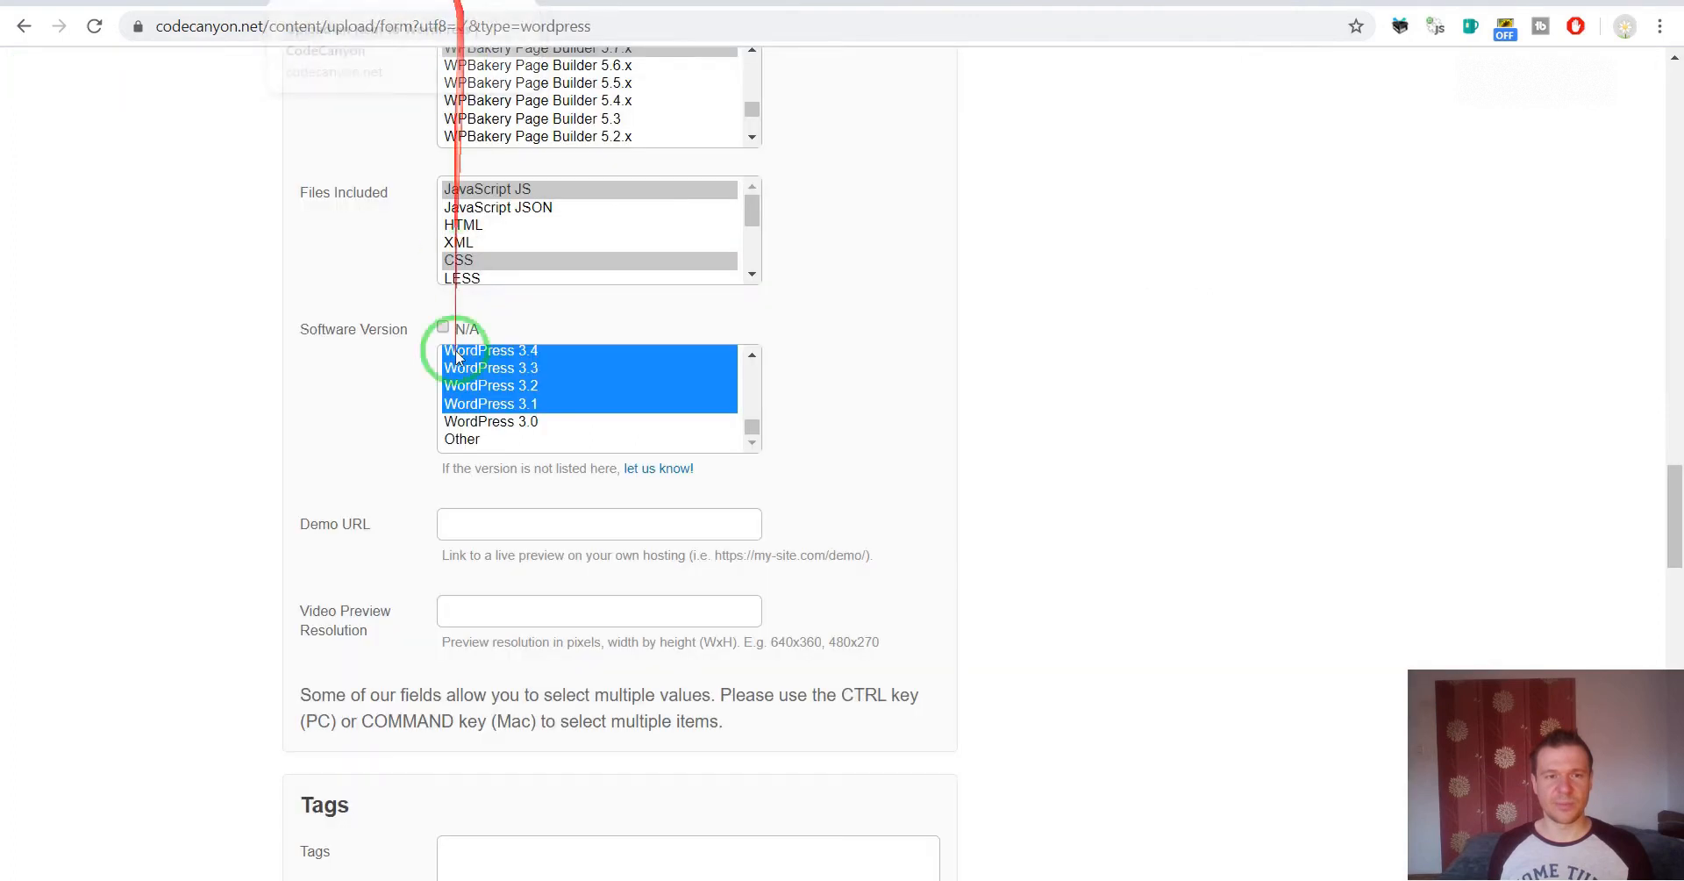
{"action": "left_click", "coordinate": [474, 530]}
{"action": "left_click", "coordinate": [470, 524]}
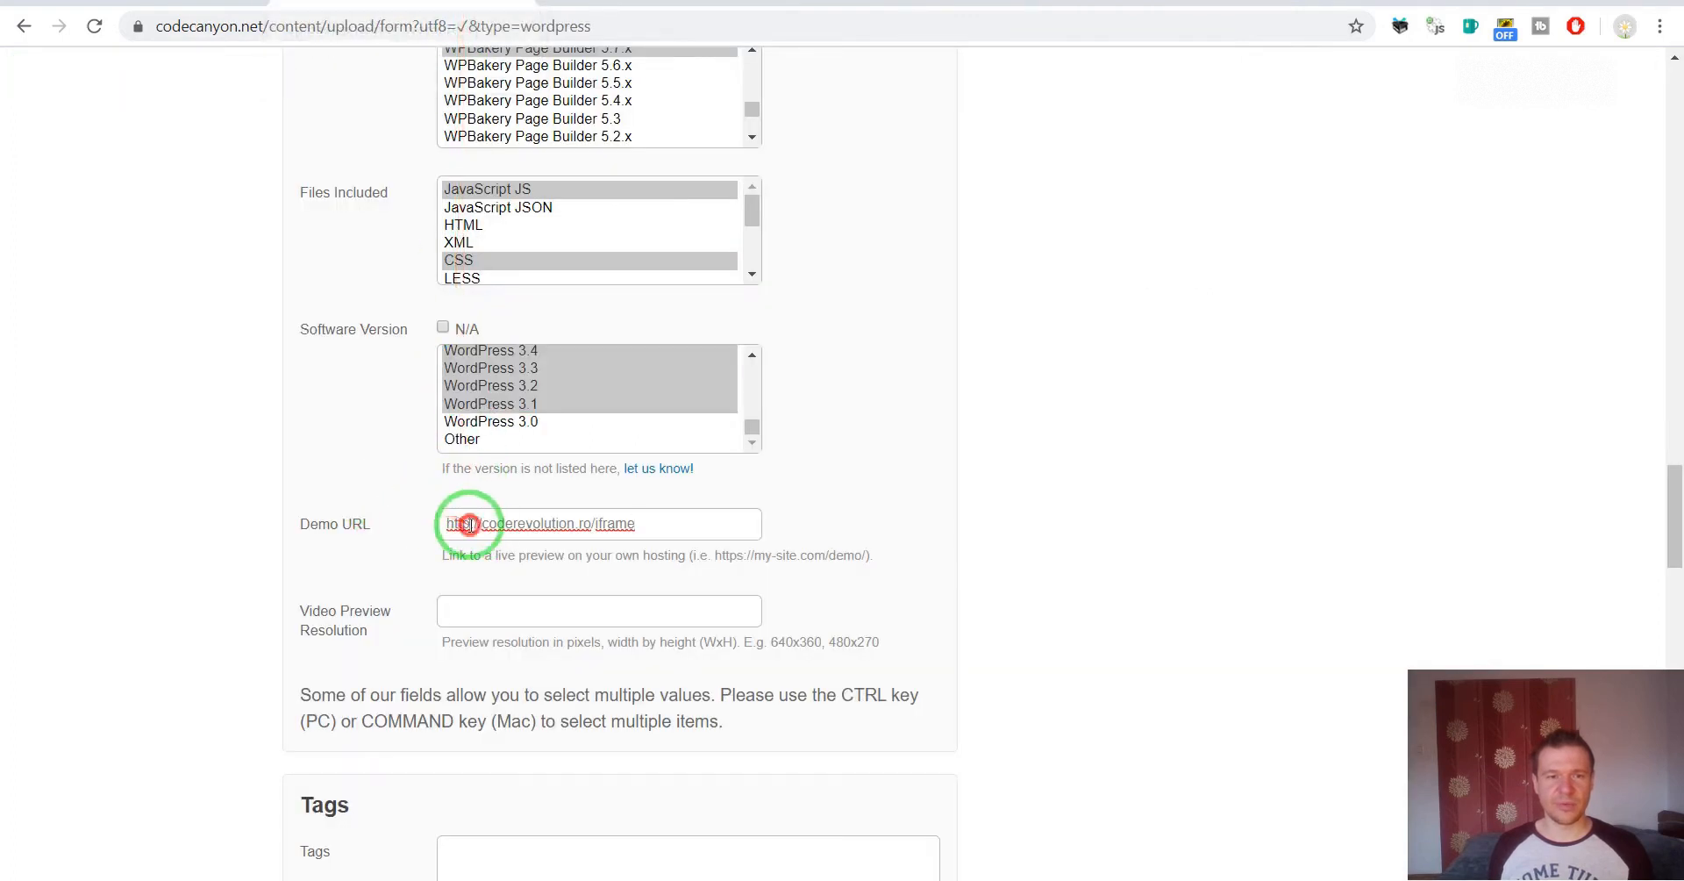
{"action": "type", "text": "s"}
Check the frame size in the properties of AUTOBLOG-IFRAME-EXTENSION.mp4 and set the video preview resolution to 1920x1004.
{"action": "scroll", "coordinate": [372, 566], "scroll_direction": "down", "scroll_amount": 2}
{"action": "scroll", "coordinate": [372, 566], "scroll_direction": "down", "scroll_amount": 1}
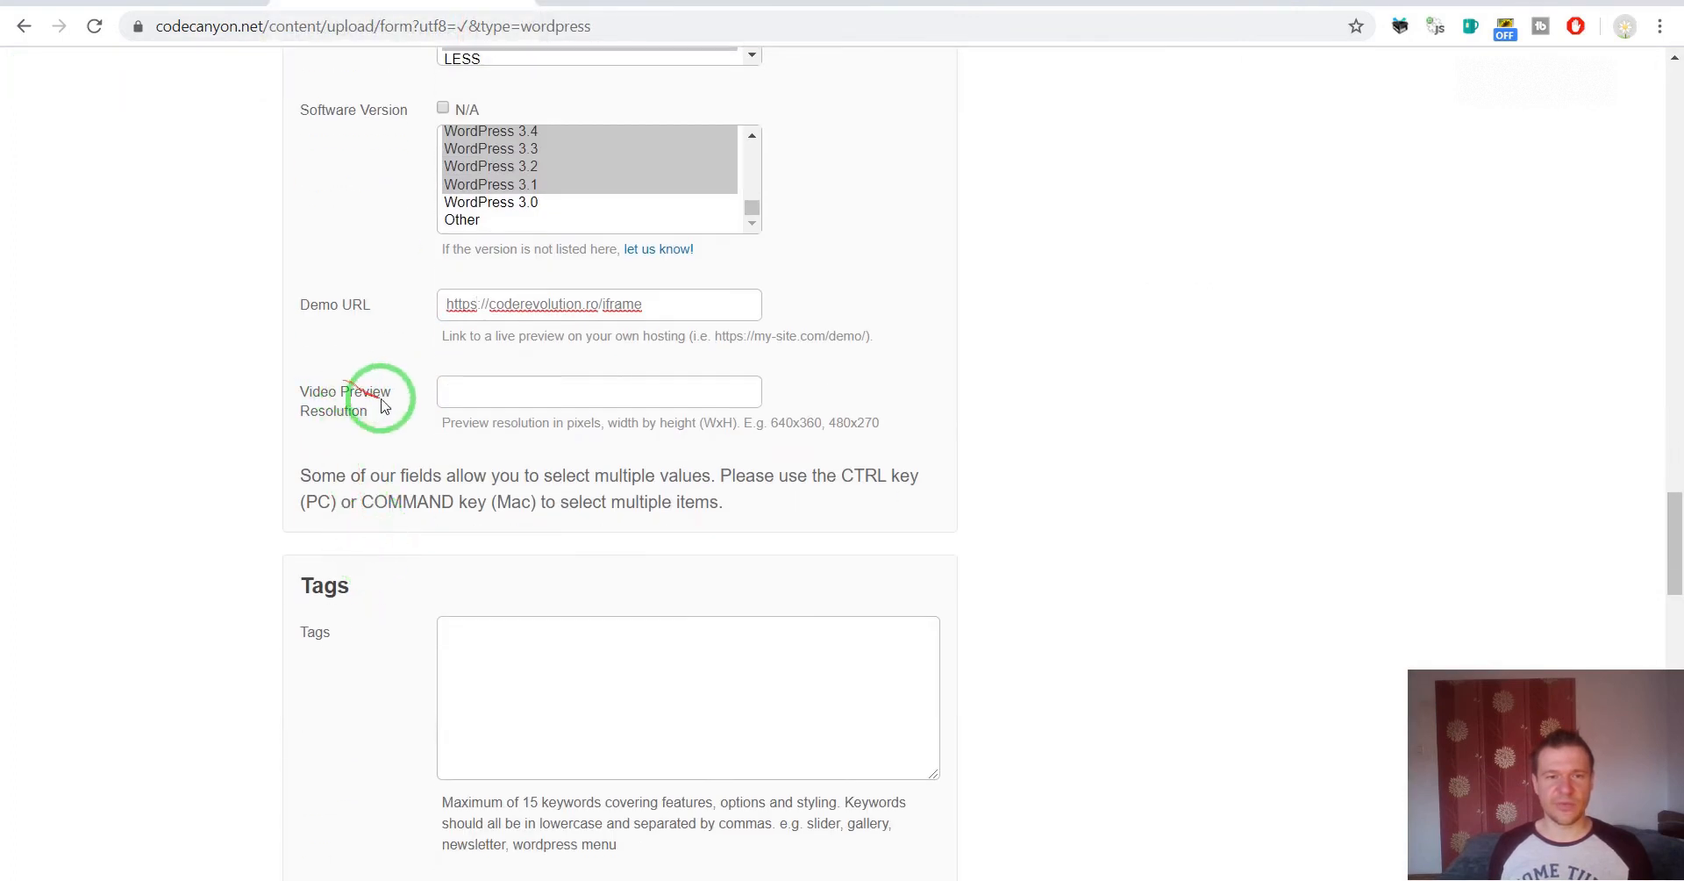
{"action": "left_click", "coordinate": [607, 880]}
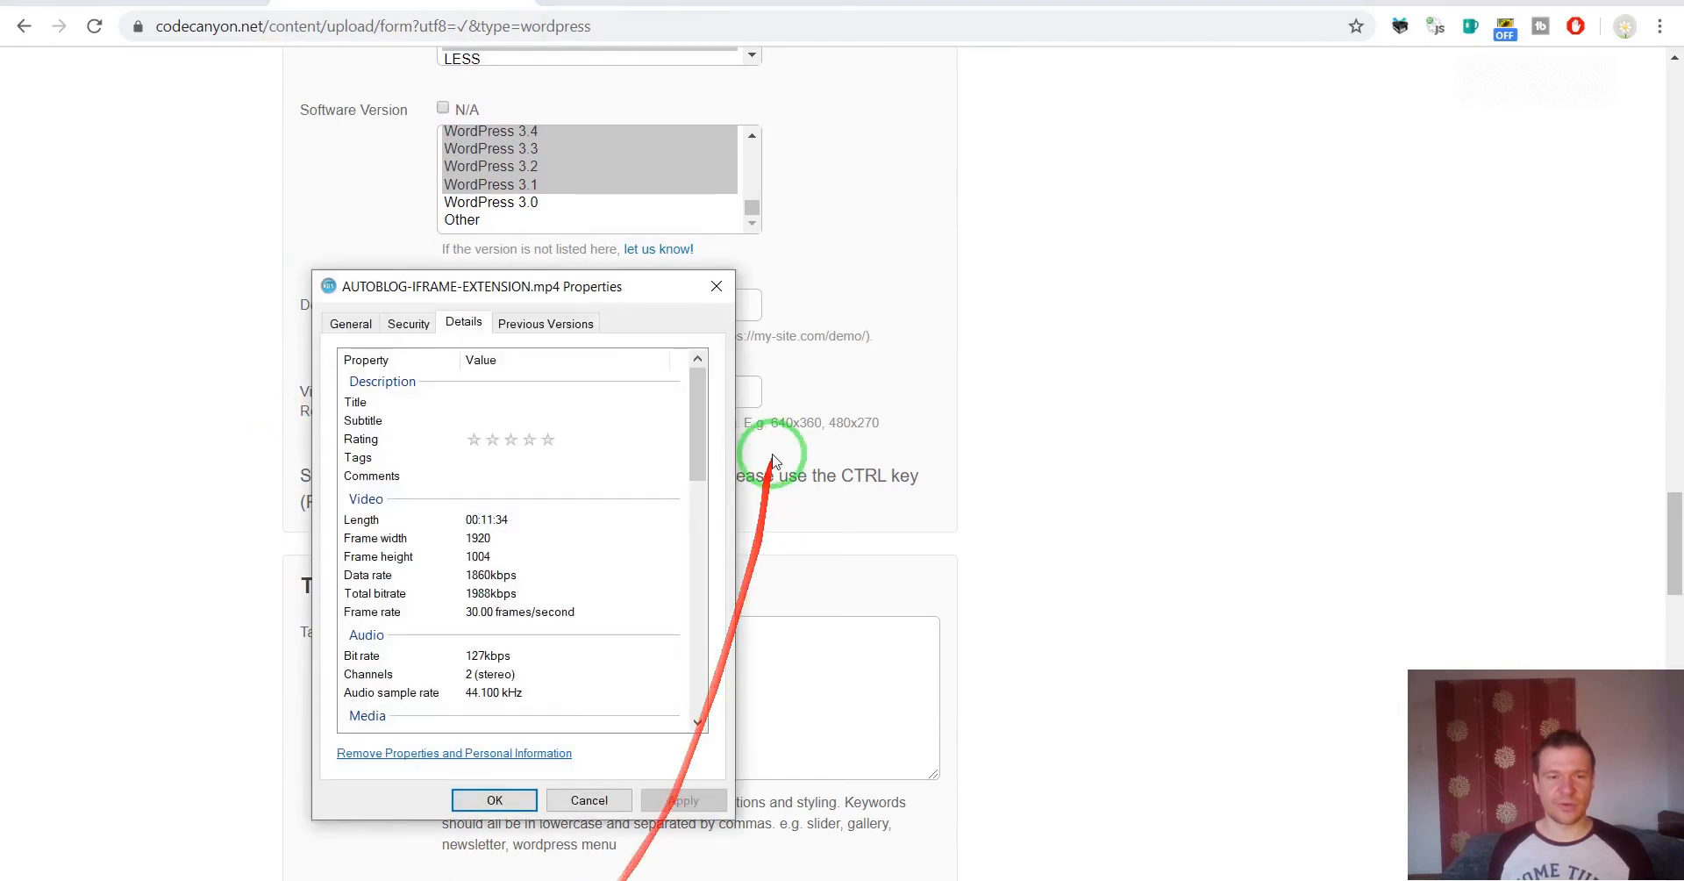
{"action": "left_click_drag", "start_coordinate": [459, 286], "coordinate": [1079, 179]}
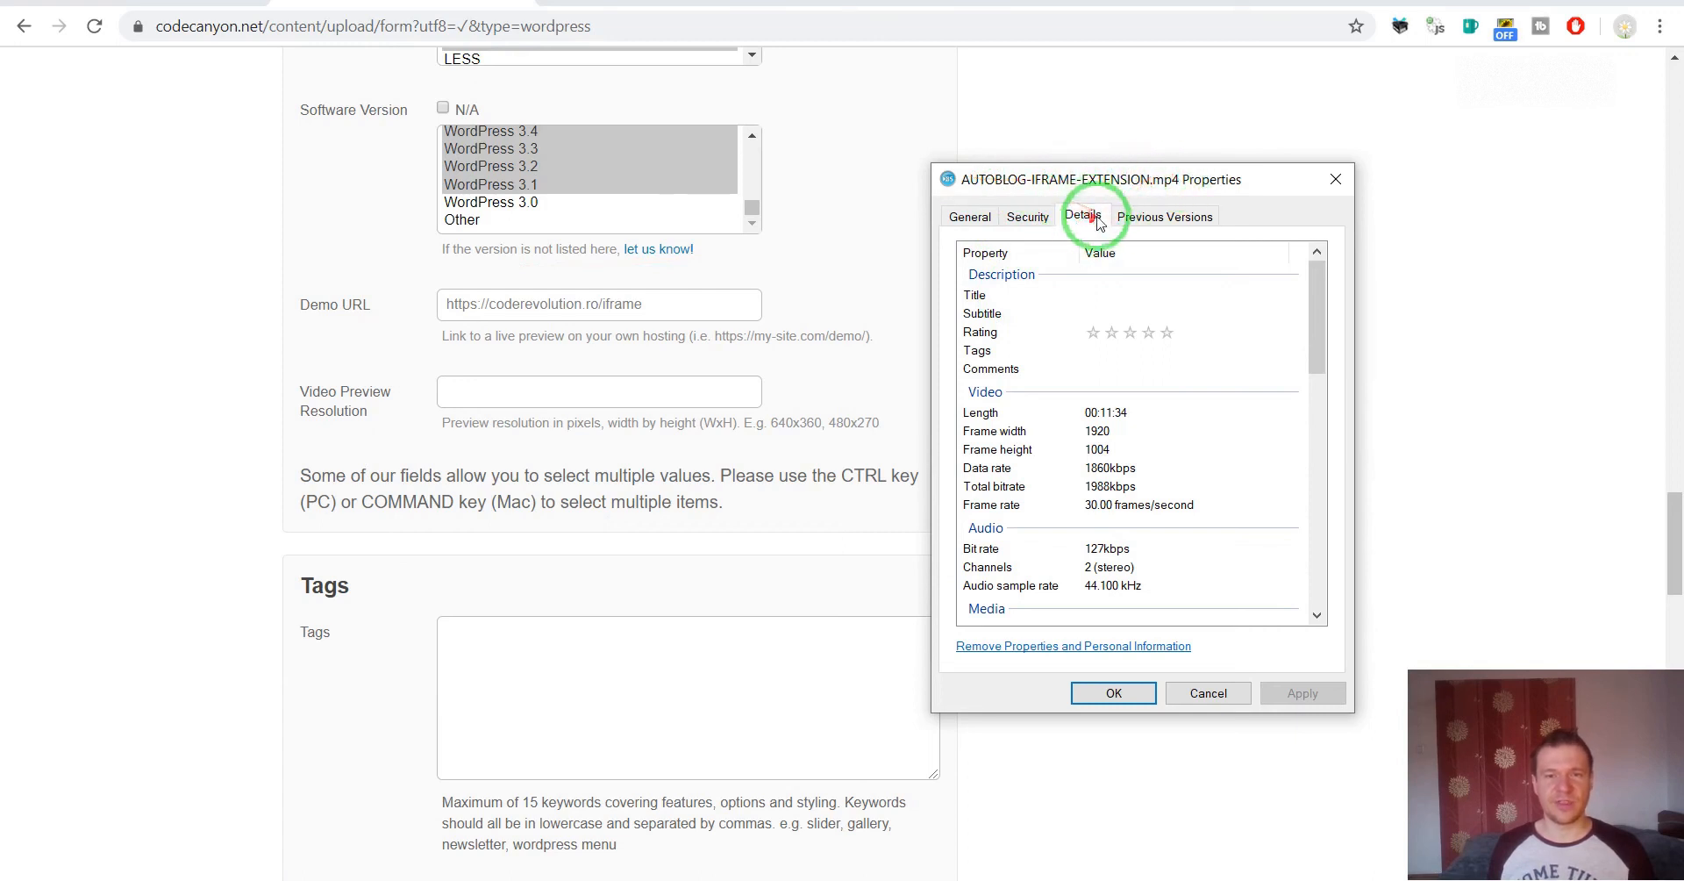
{"action": "mouse_move", "coordinate": [1023, 177]}
{"action": "left_mouse_down"}
{"action": "mouse_move", "coordinate": [1197, 186]}
{"action": "mouse_move", "coordinate": [1188, 365]}
{"action": "mouse_move", "coordinate": [1088, 436]}
{"action": "left_mouse_up"}
{"action": "left_click", "coordinate": [1095, 437]}
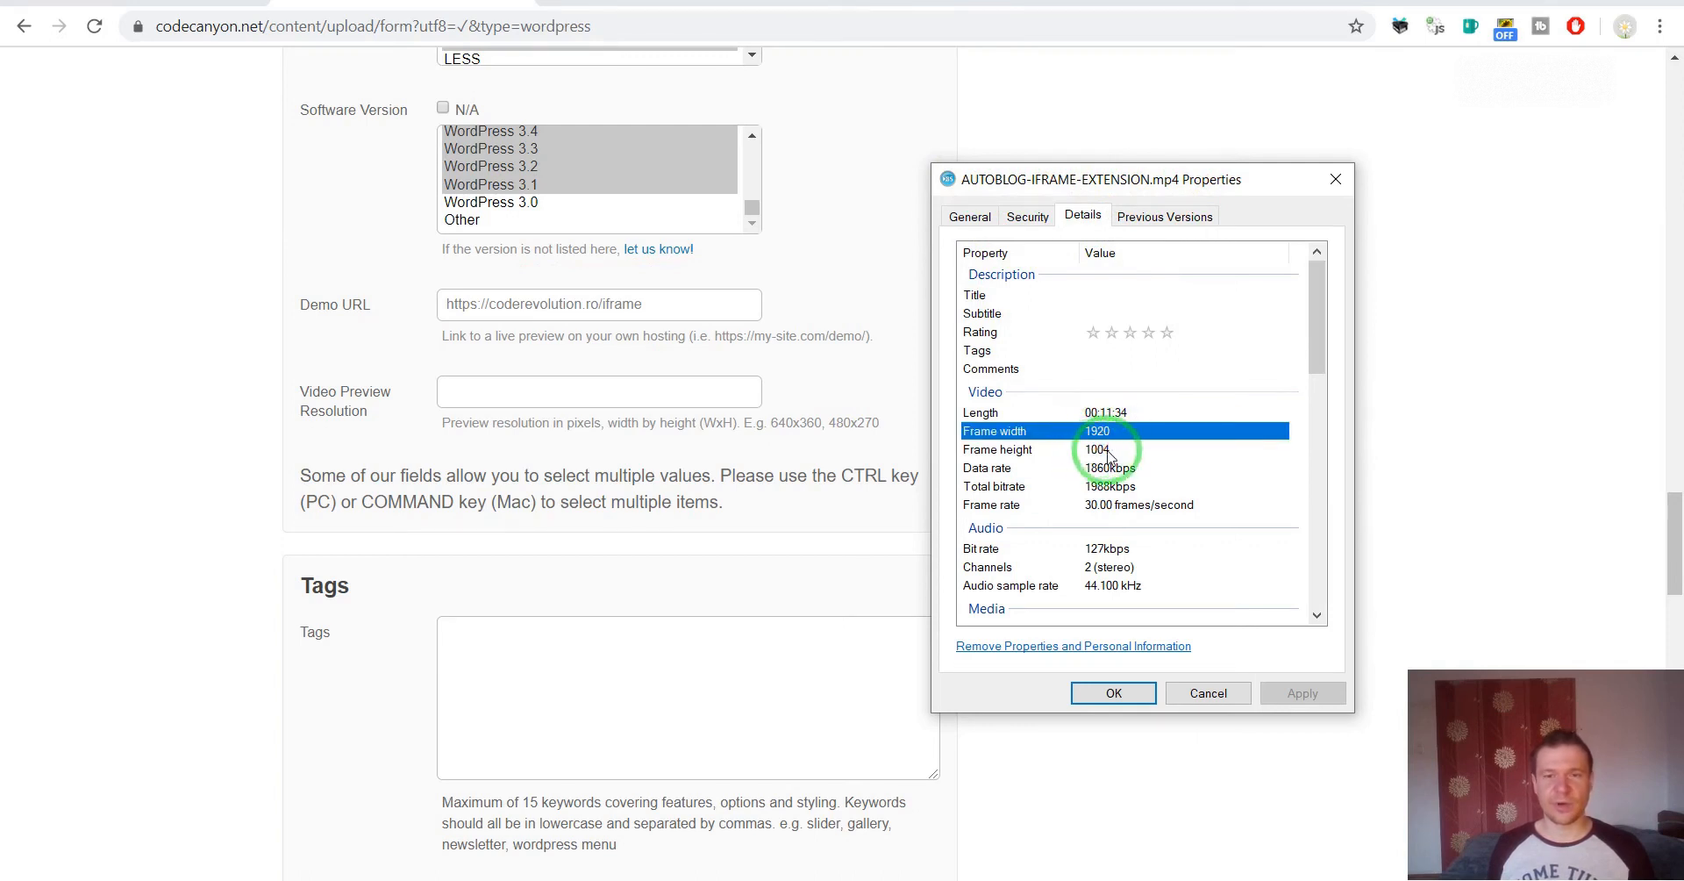
{"action": "left_click", "coordinate": [507, 383]}
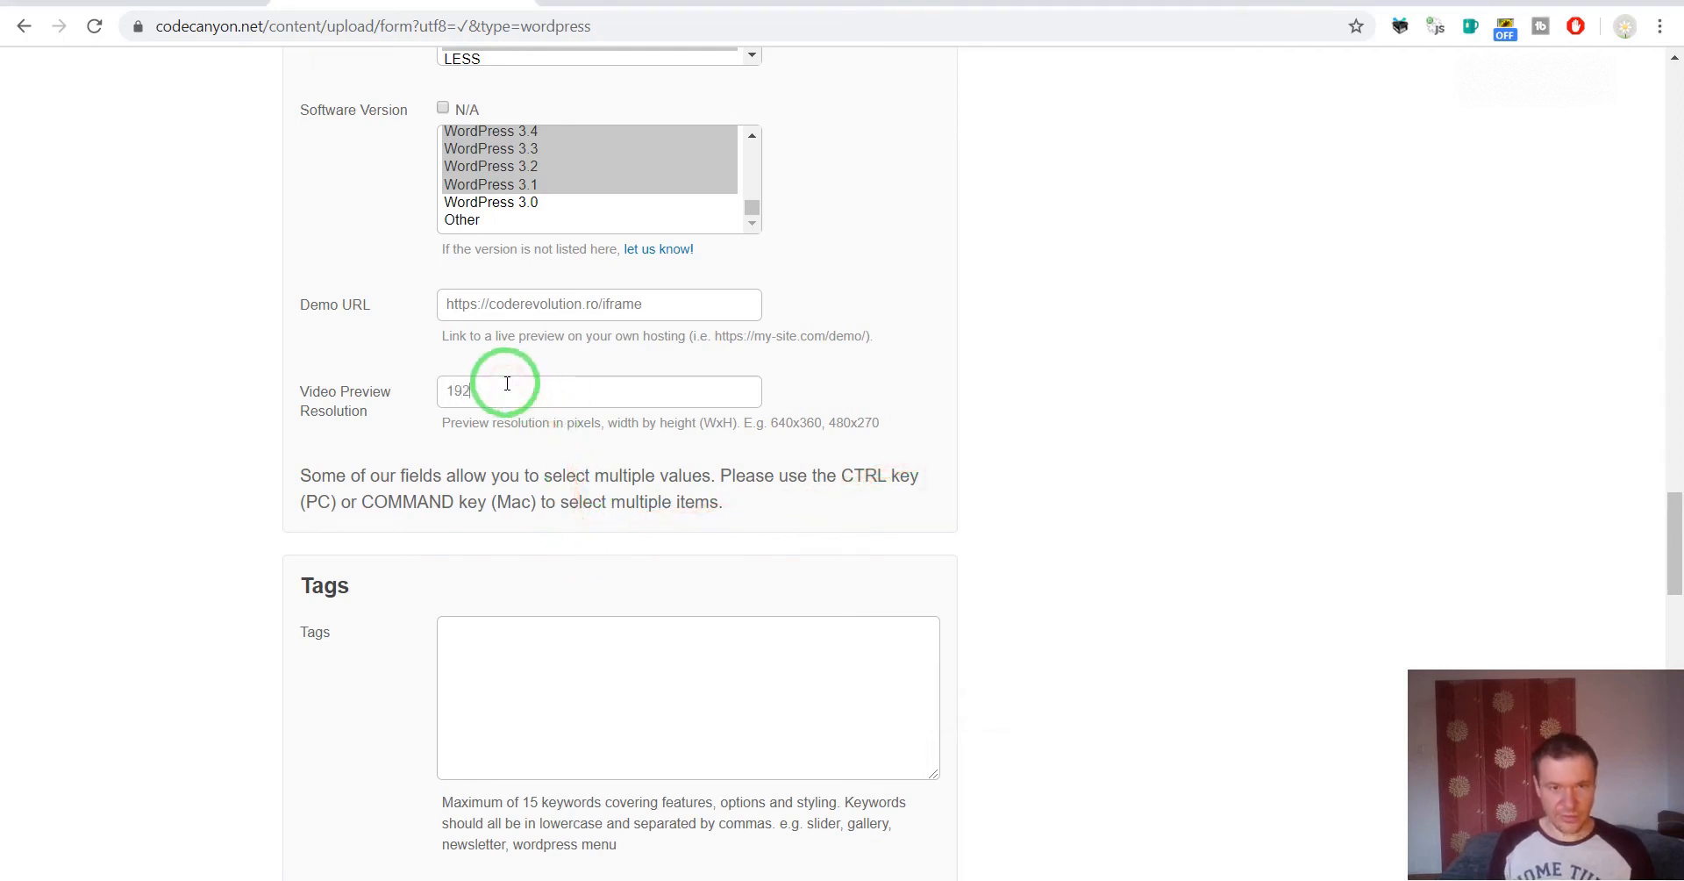
{"action": "type", "text": "1004"}
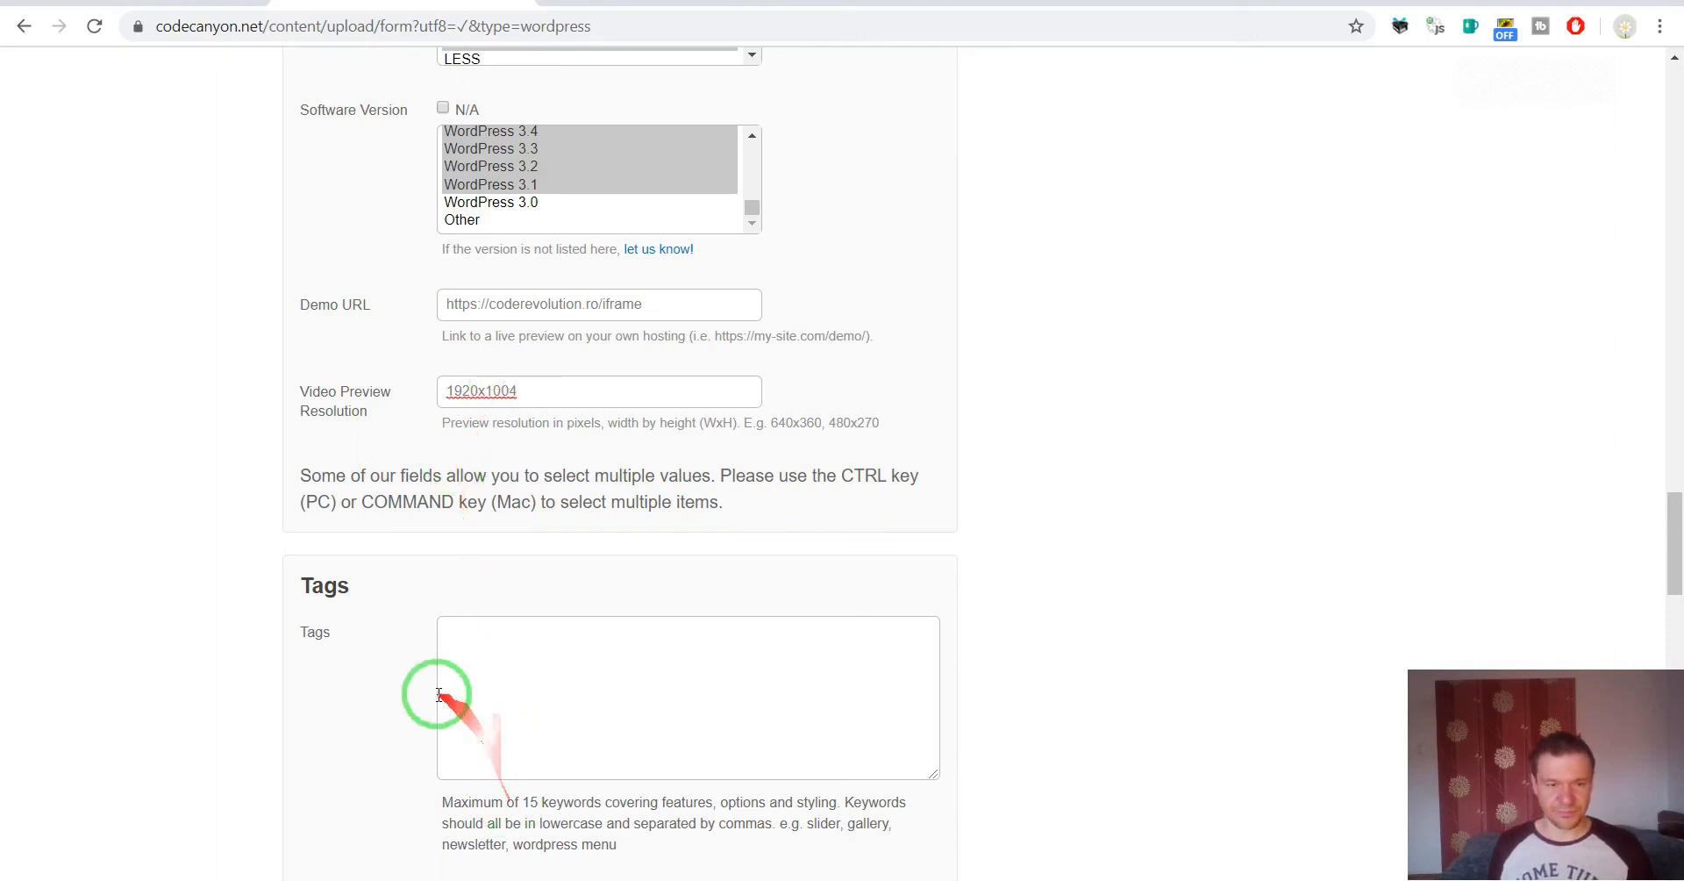
Copy the tag line from "autoblog" through "fair use" at the end of description.txt into the item's Tags field.
{"action": "scroll", "coordinate": [491, 527], "scroll_direction": "down", "scroll_amount": 4}
{"action": "left_click", "coordinate": [1010, 880]}
{"action": "scroll", "coordinate": [384, 538], "scroll_direction": "down", "scroll_amount": 7}
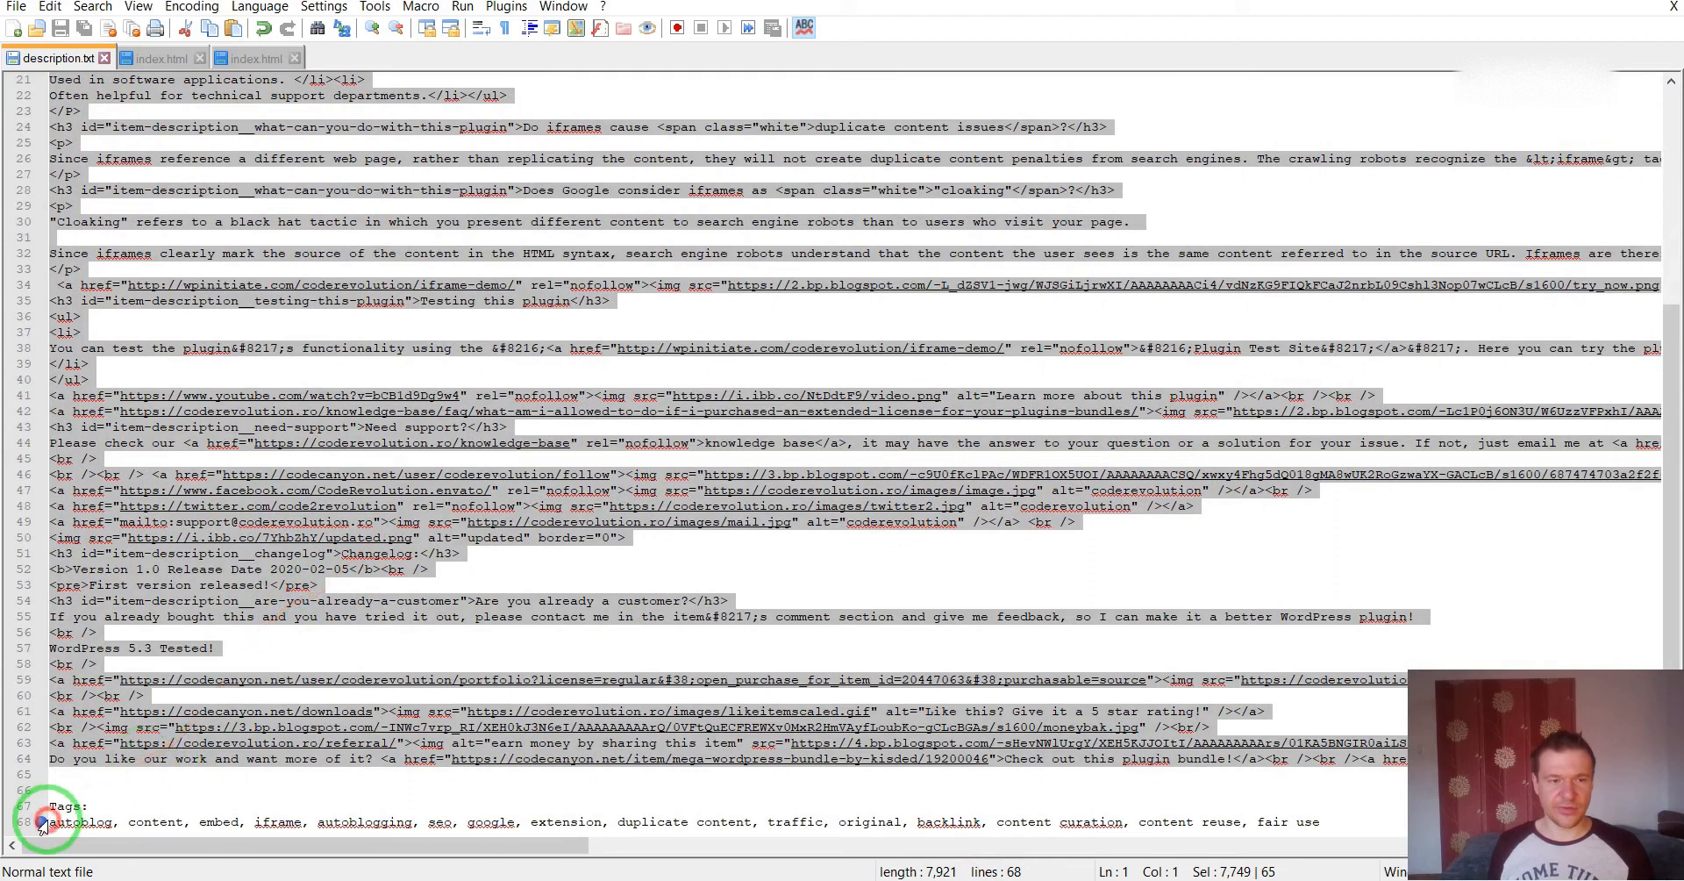
{"action": "left_click", "coordinate": [44, 827]}
{"action": "key", "text": "ctrl+c"}
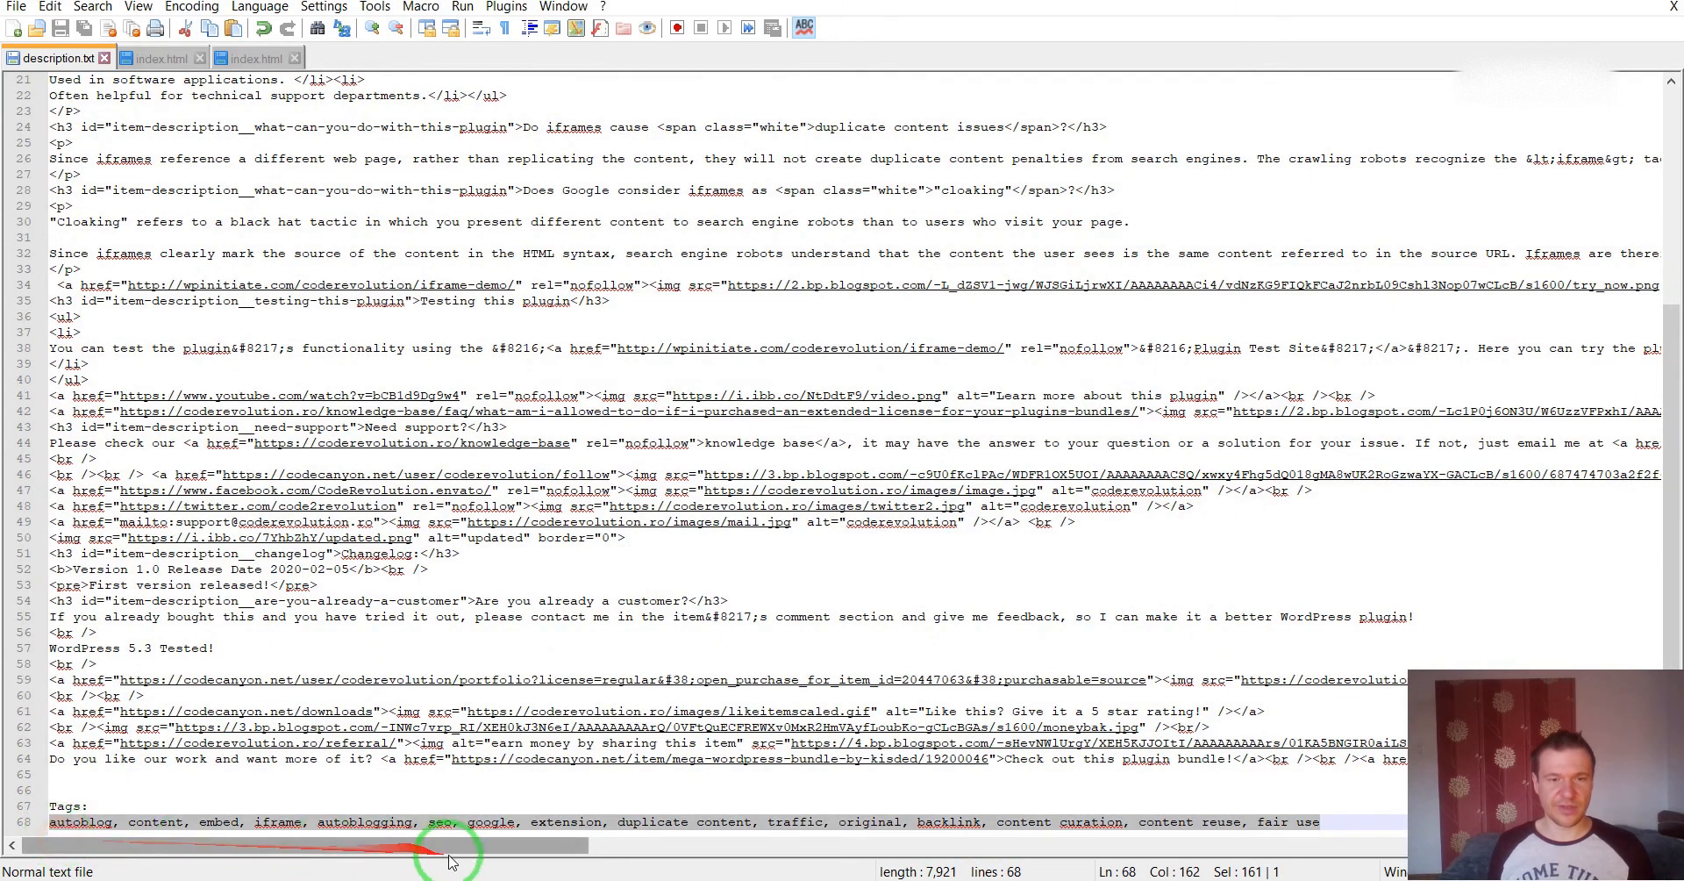
{"action": "left_click", "coordinate": [527, 807]}
{"action": "left_click", "coordinate": [548, 377]}
{"action": "key", "text": "ctrl+v"}
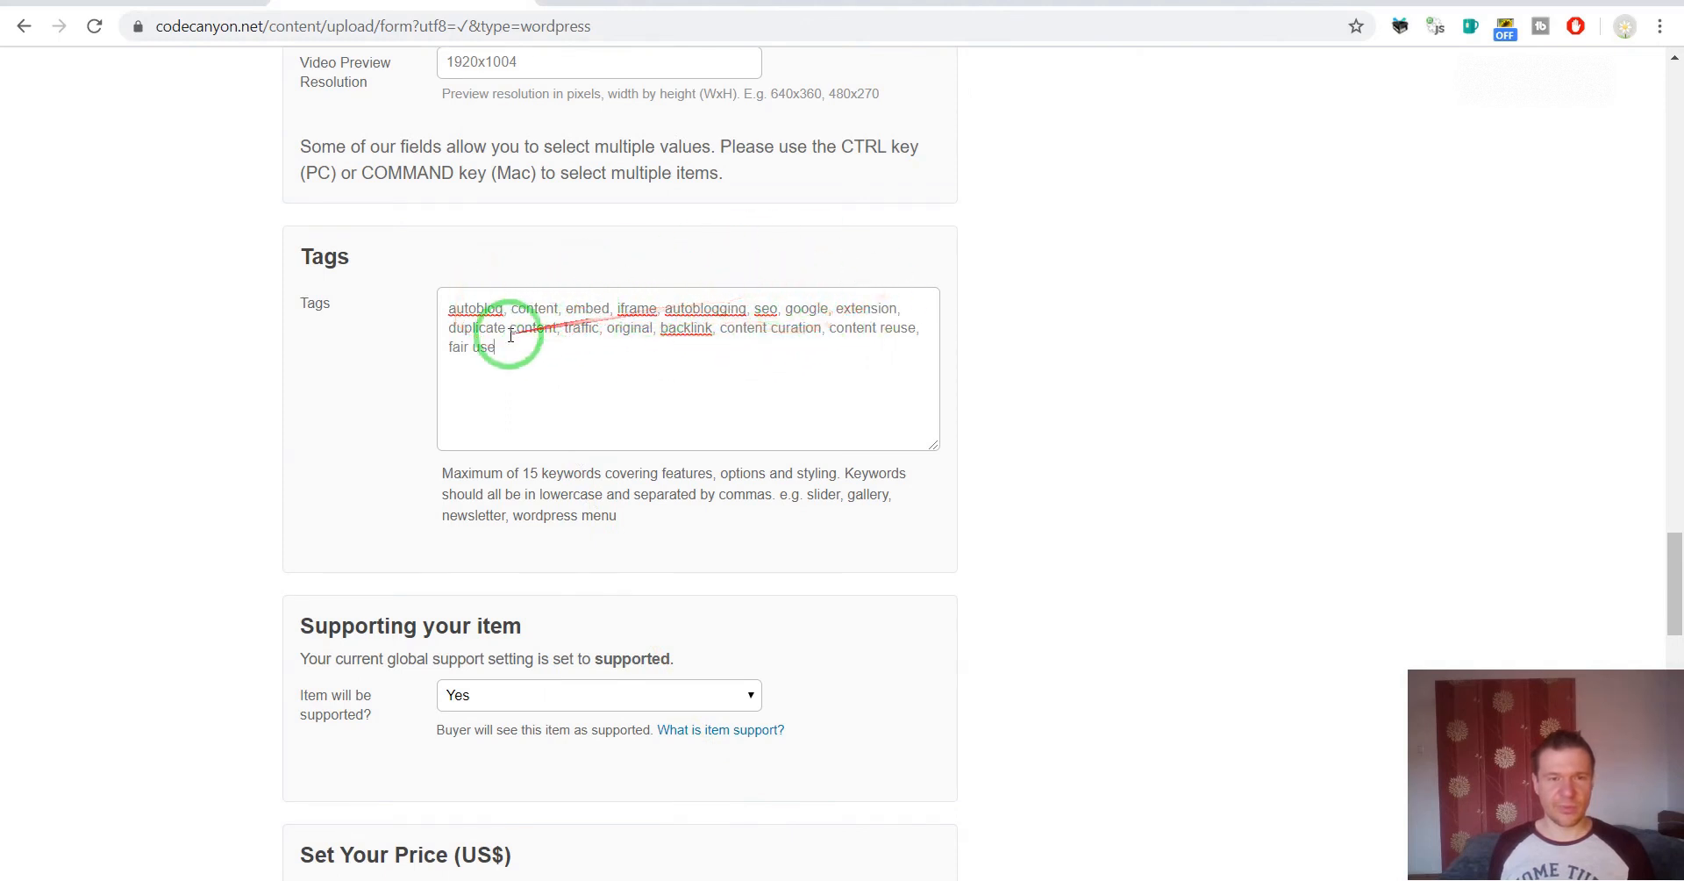
{"action": "left_click_drag", "start_coordinate": [513, 308], "coordinate": [504, 306]}
Set the item price to $10 for the Regular License and $50 for the Extended License.
{"action": "scroll", "coordinate": [470, 451], "scroll_direction": "down", "scroll_amount": 3}
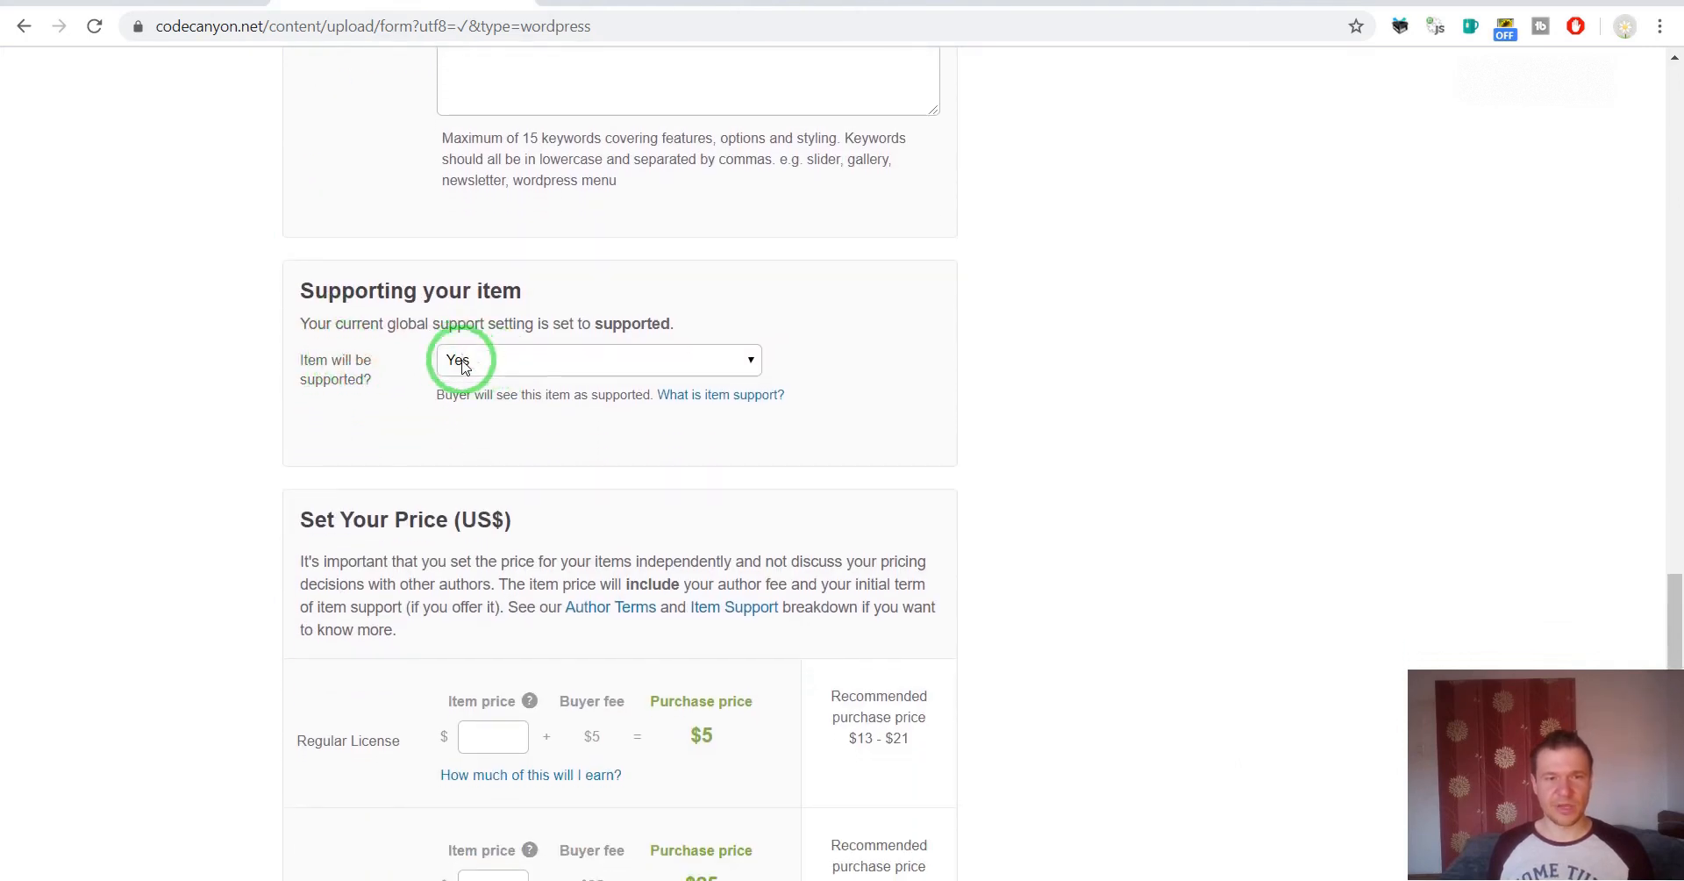
{"action": "scroll", "coordinate": [465, 368], "scroll_direction": "down", "scroll_amount": 4}
{"action": "left_click", "coordinate": [479, 305]}
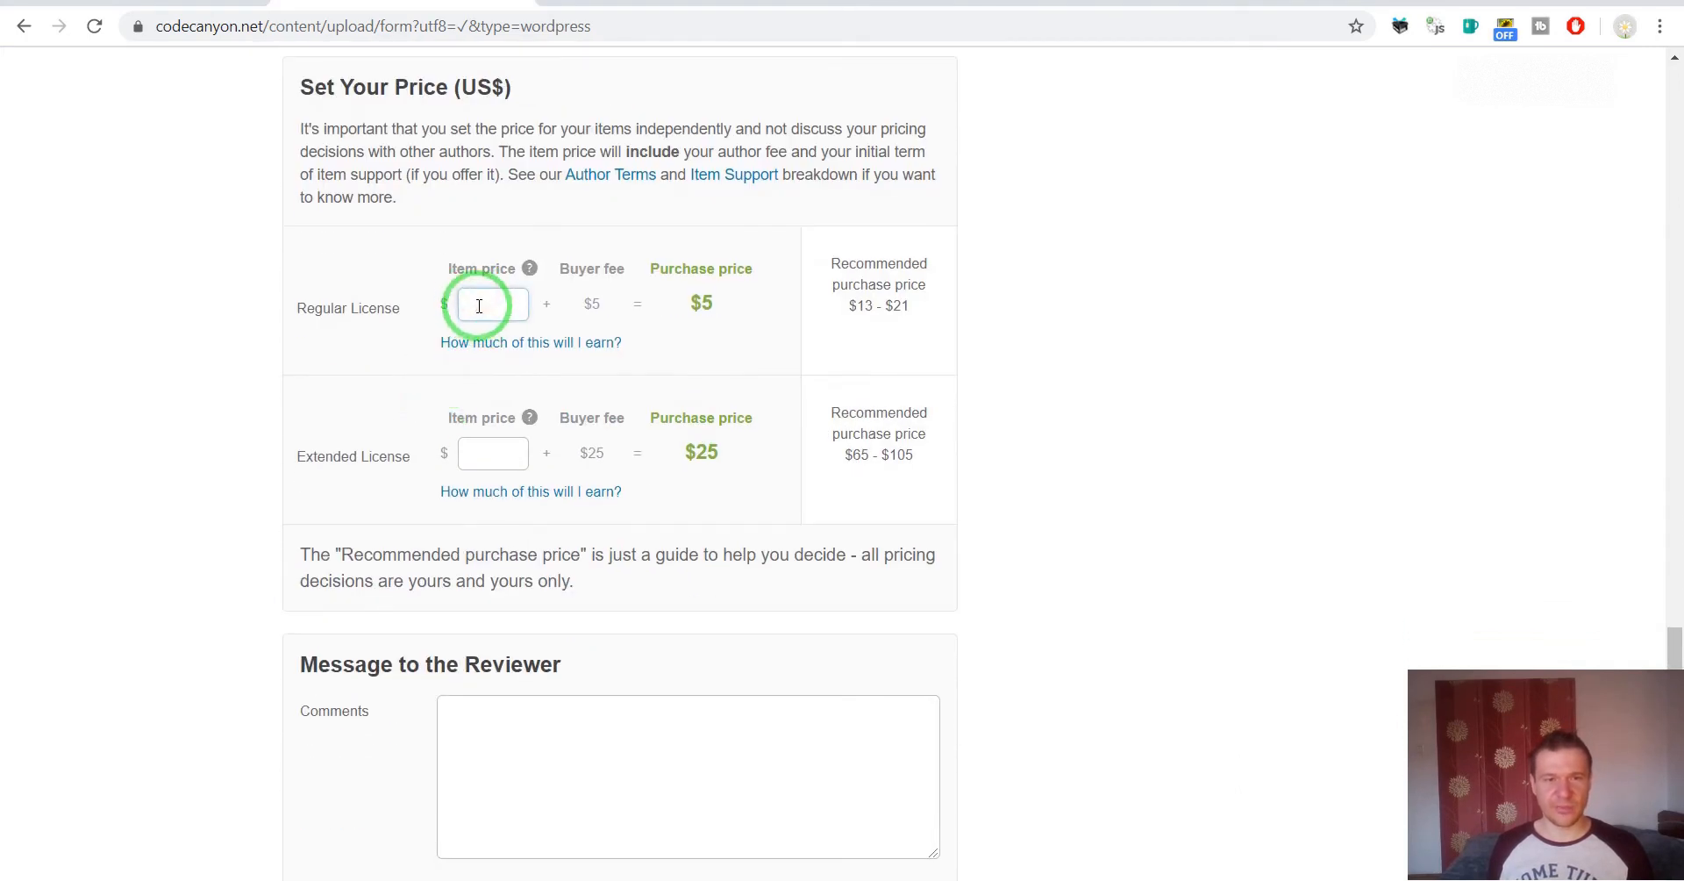
{"action": "type", "text": "11"}
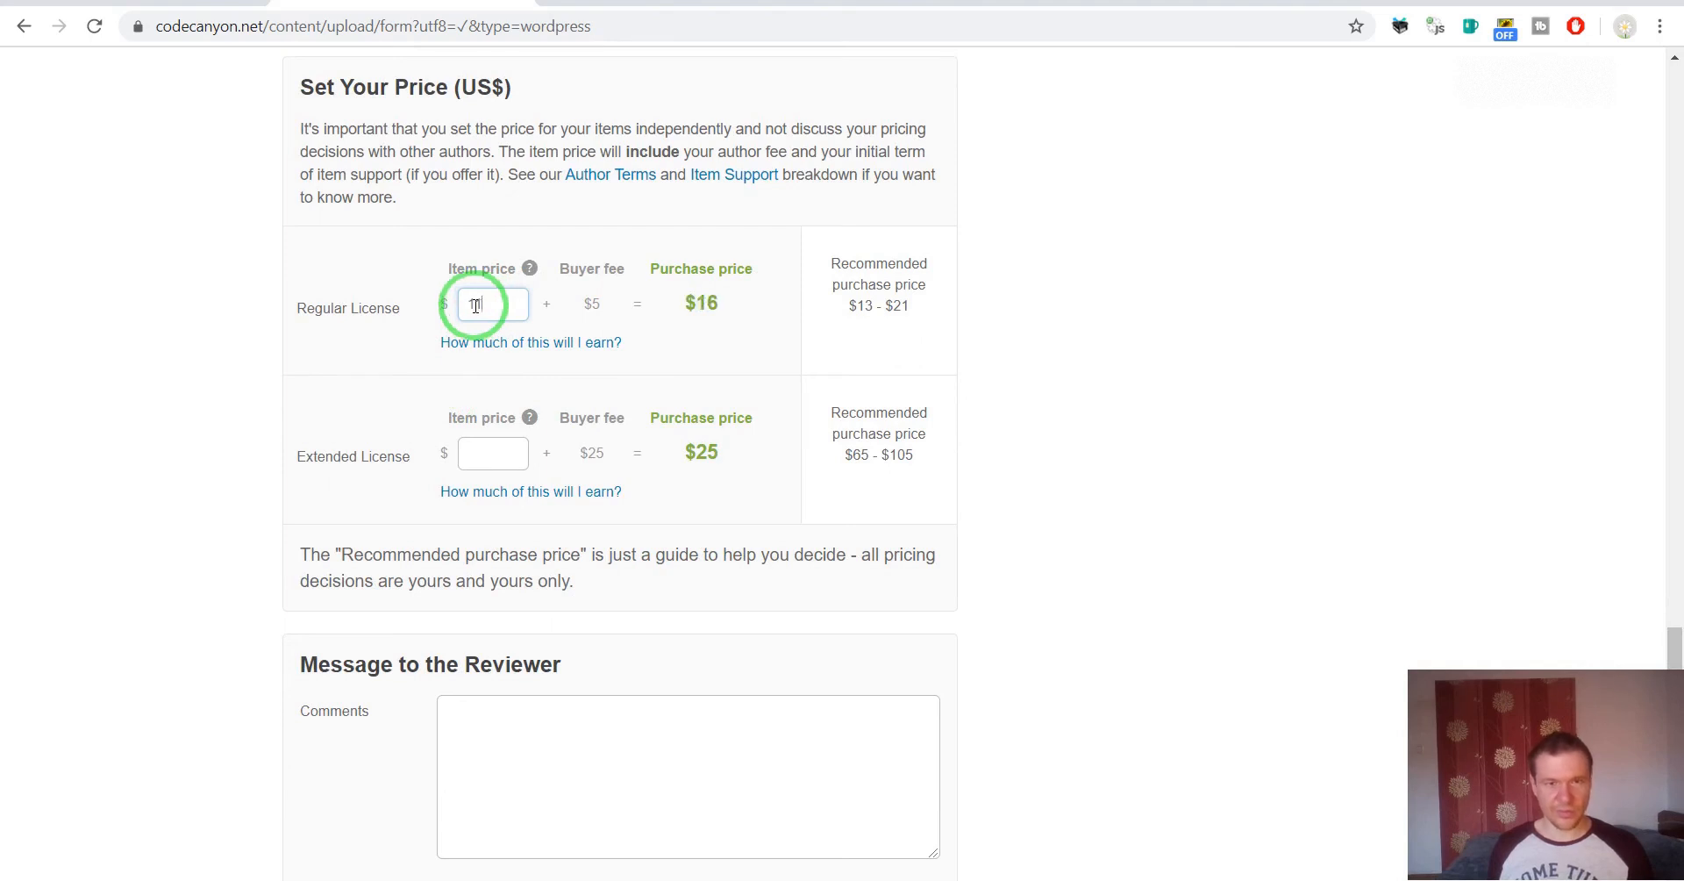
{"action": "left_click_drag", "start_coordinate": [495, 297], "coordinate": [475, 303]}
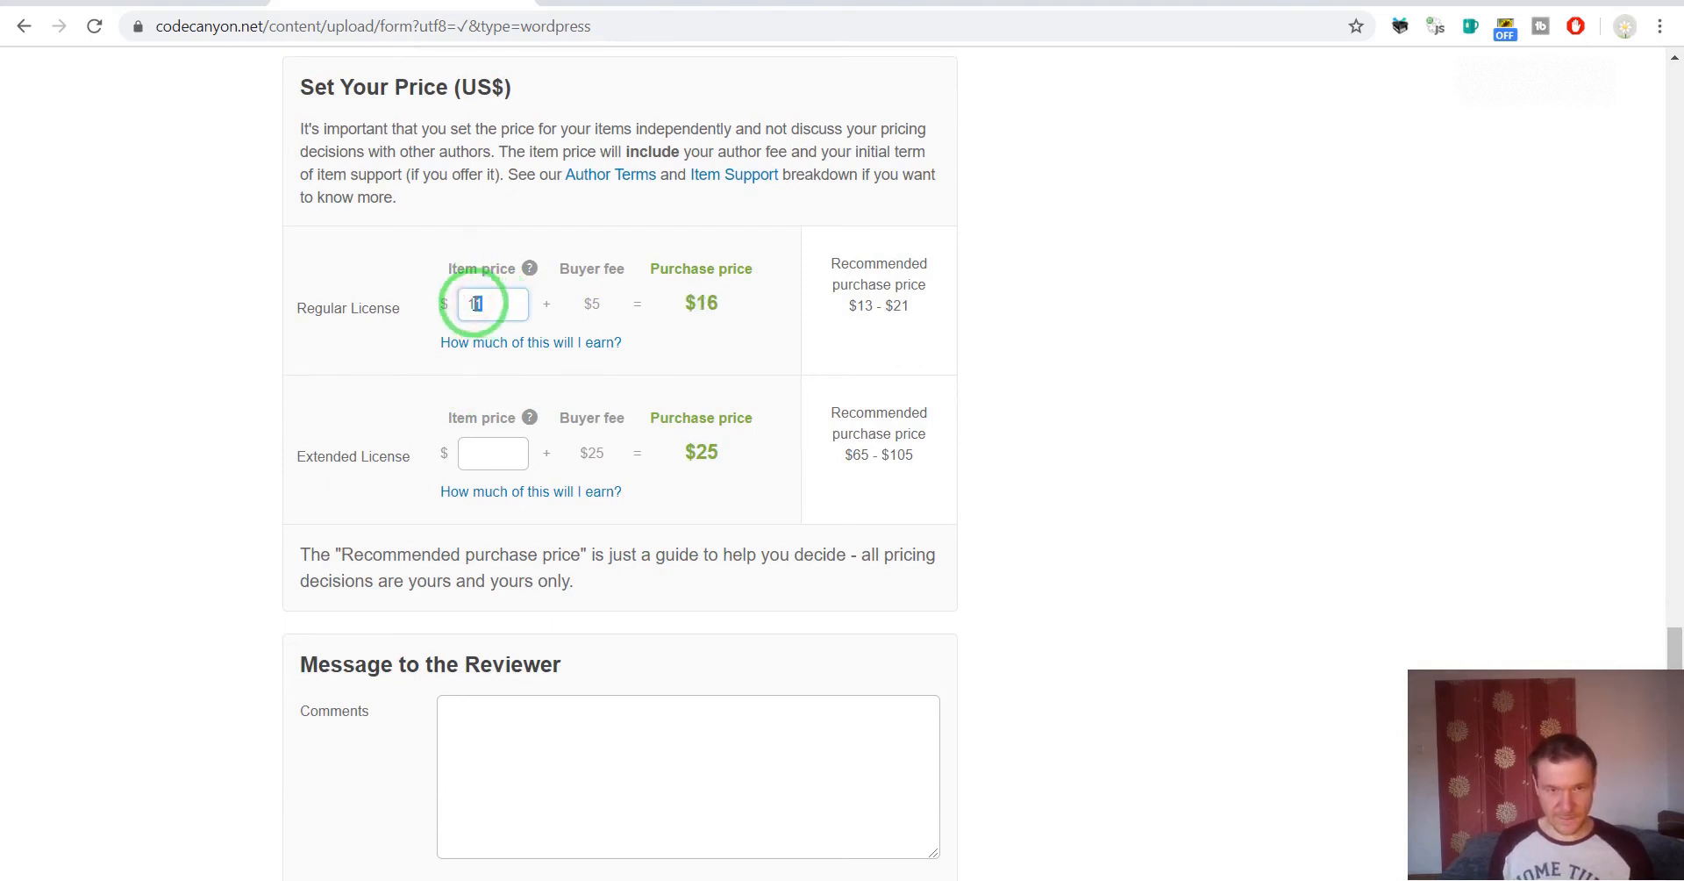
{"action": "type", "text": "0"}
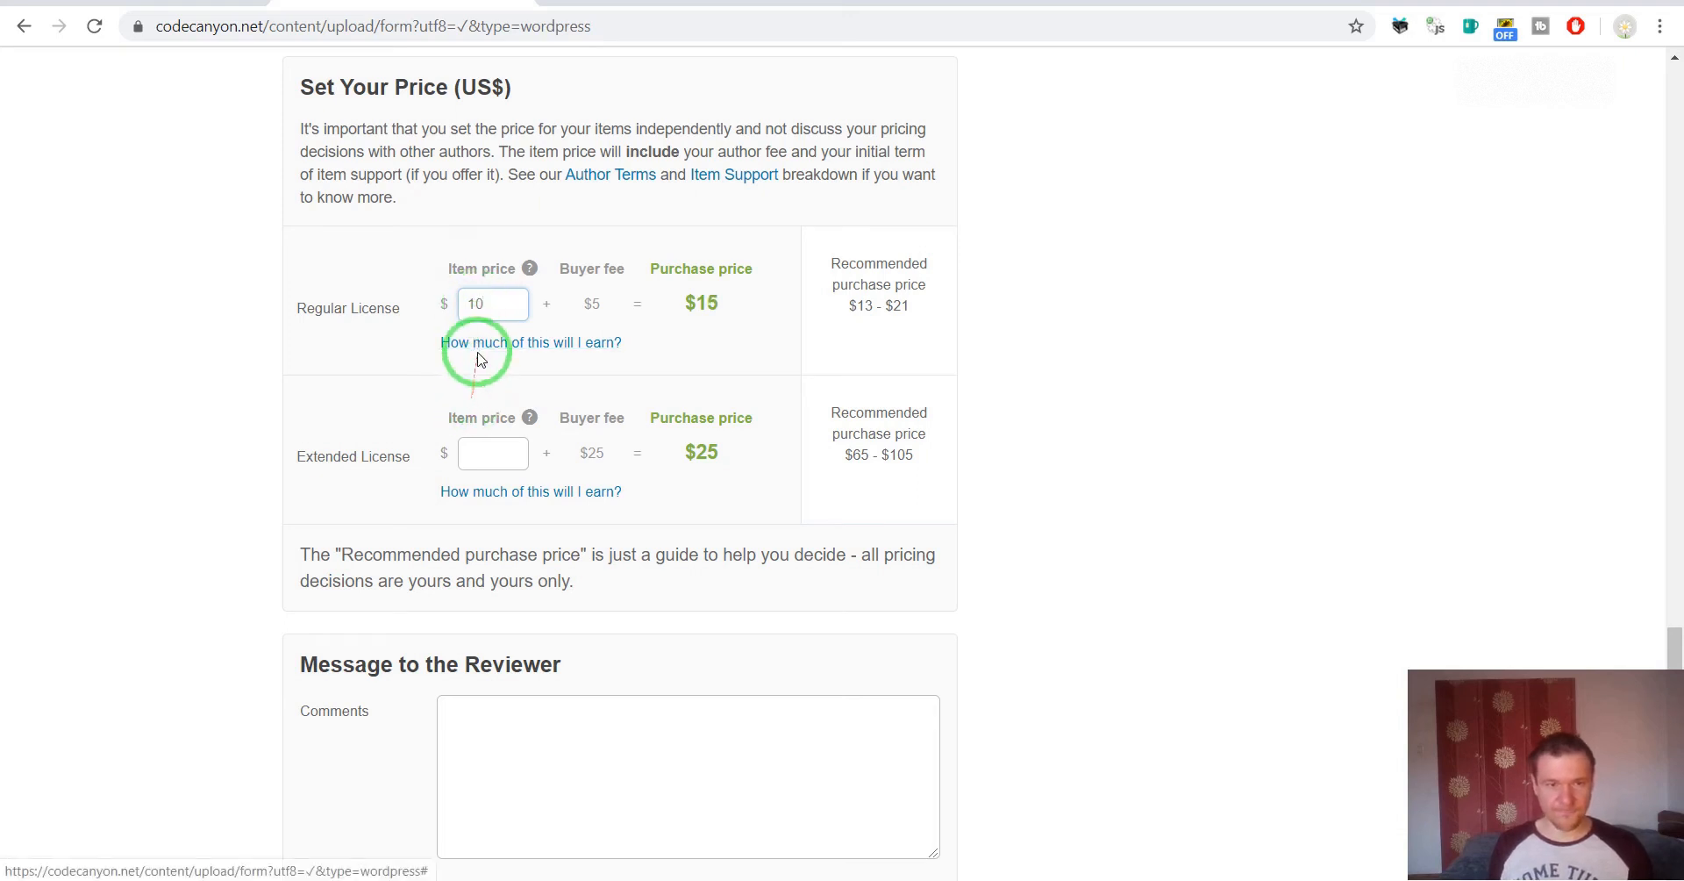
{"action": "left_click", "coordinate": [487, 457]}
{"action": "type", "text": "50"}
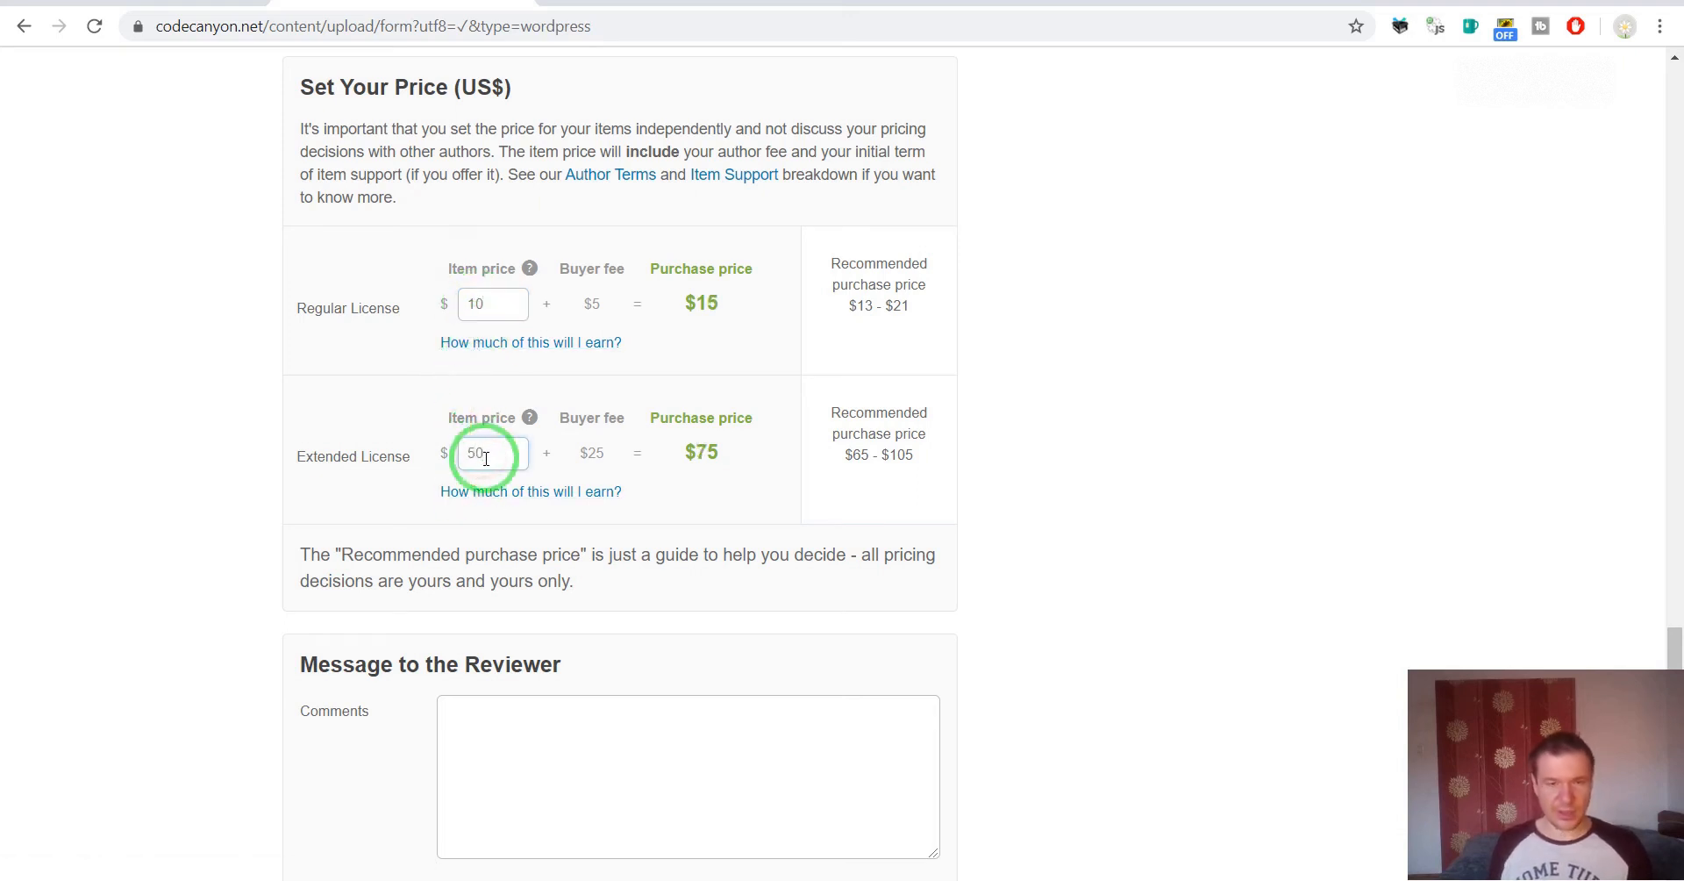
Write "Hello! Have a nice day!" as the message to the reviewer and accept the declaration of rights to sell the work.
{"action": "scroll", "coordinate": [380, 394], "scroll_direction": "down", "scroll_amount": 5}
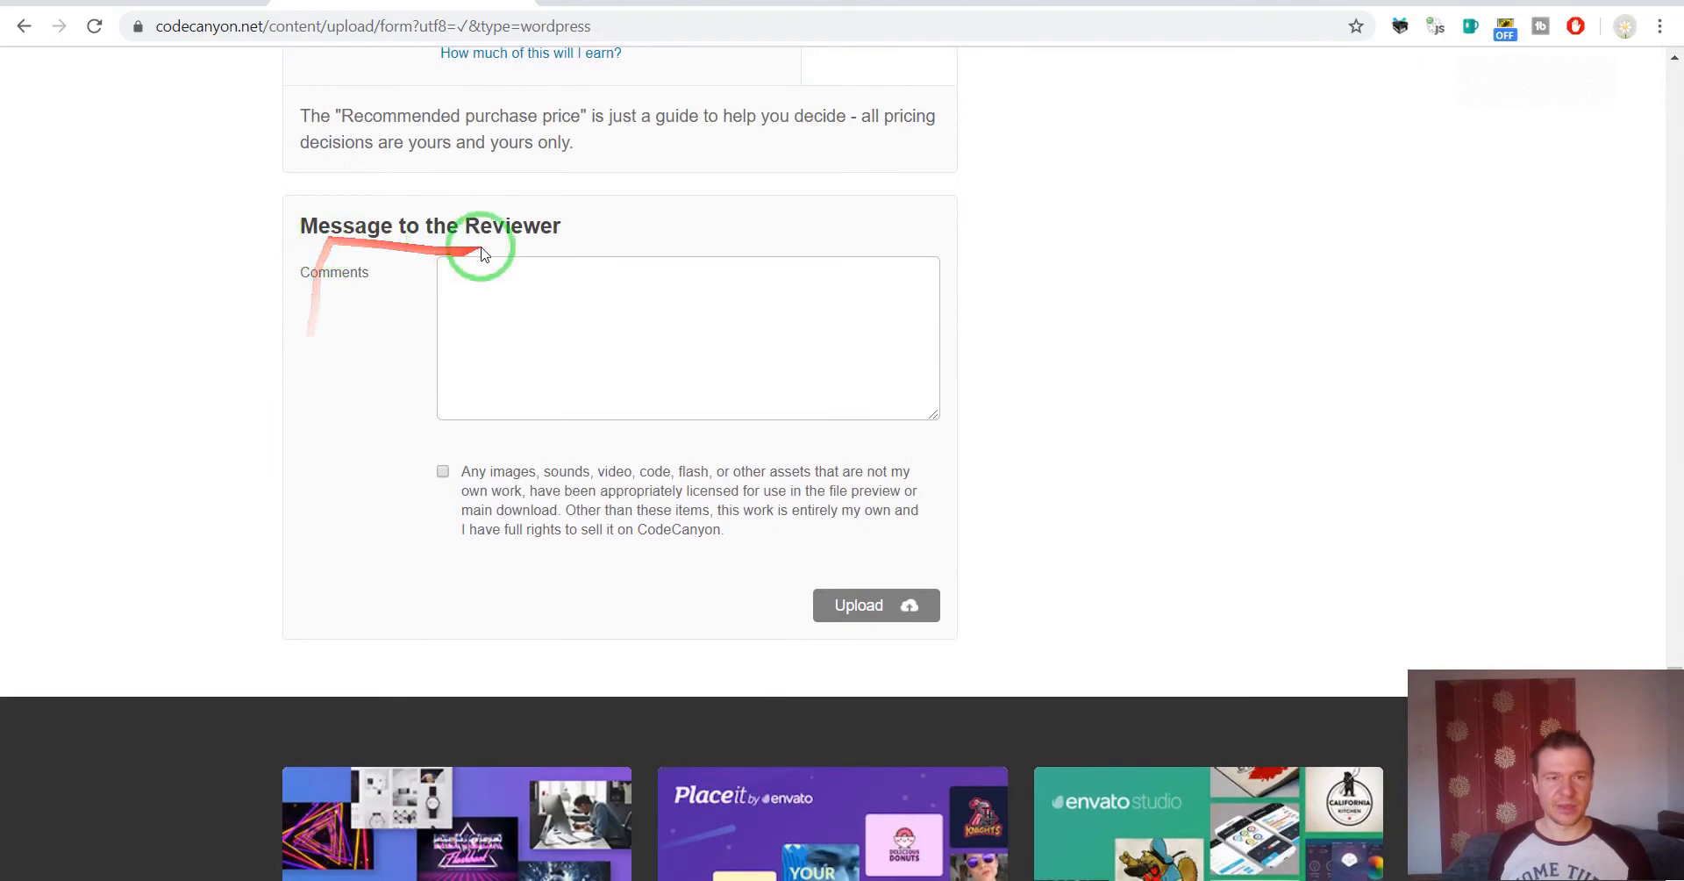
{"action": "left_click", "coordinate": [488, 287]}
{"action": "type", "text": "Hello!"}
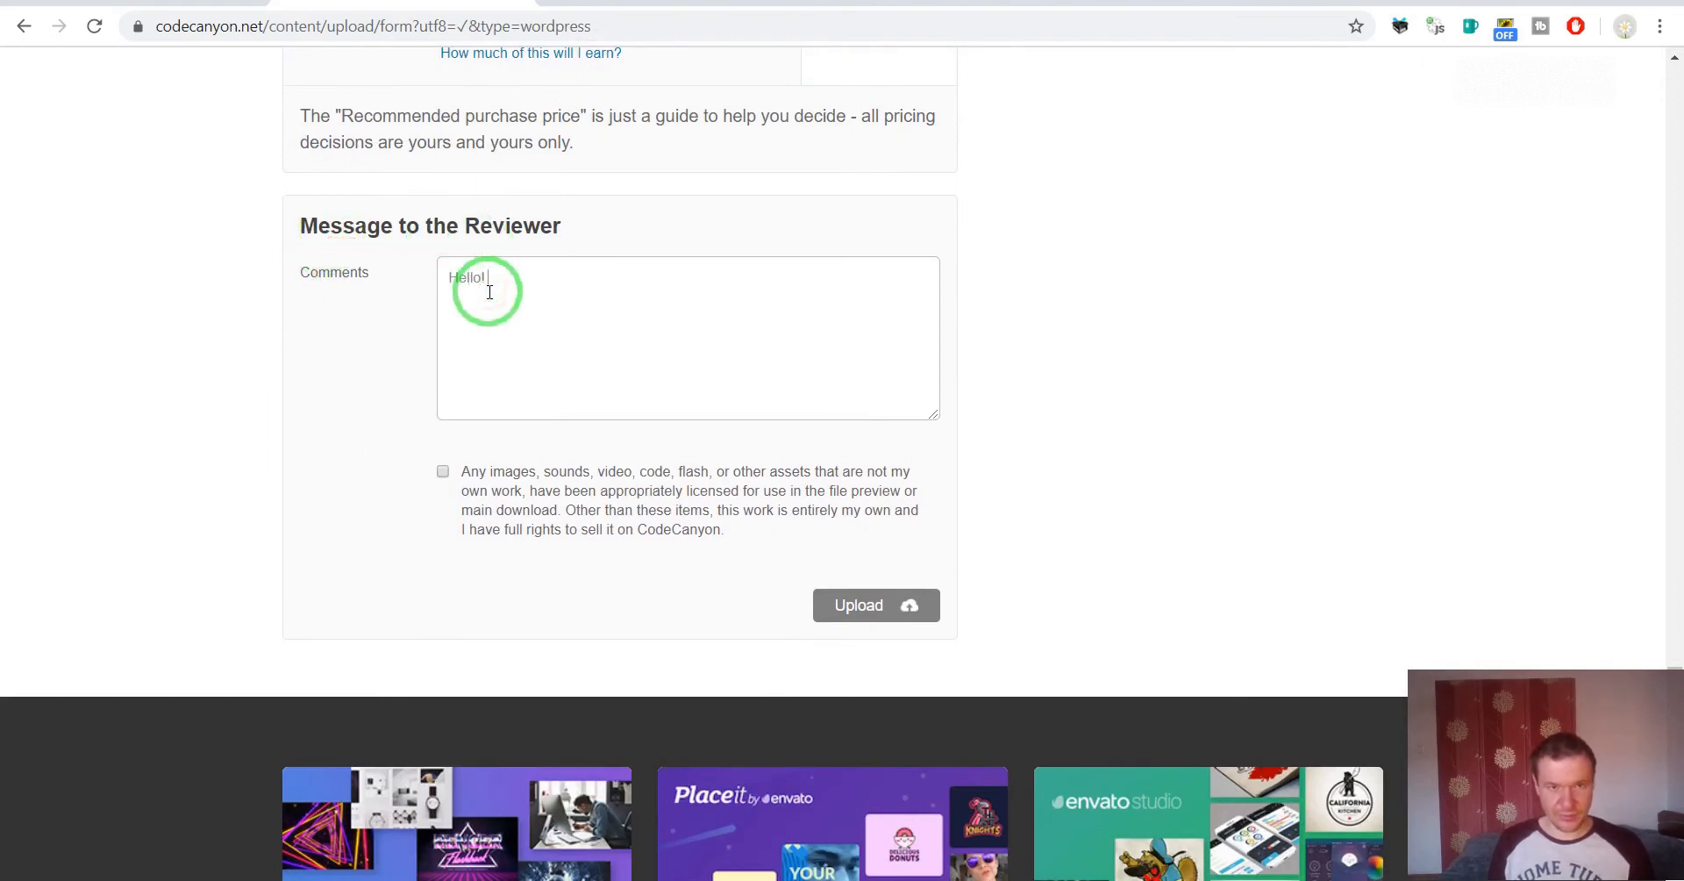
{"action": "type", "text": " Have a nice day!"}
{"action": "left_click", "coordinate": [443, 475]}
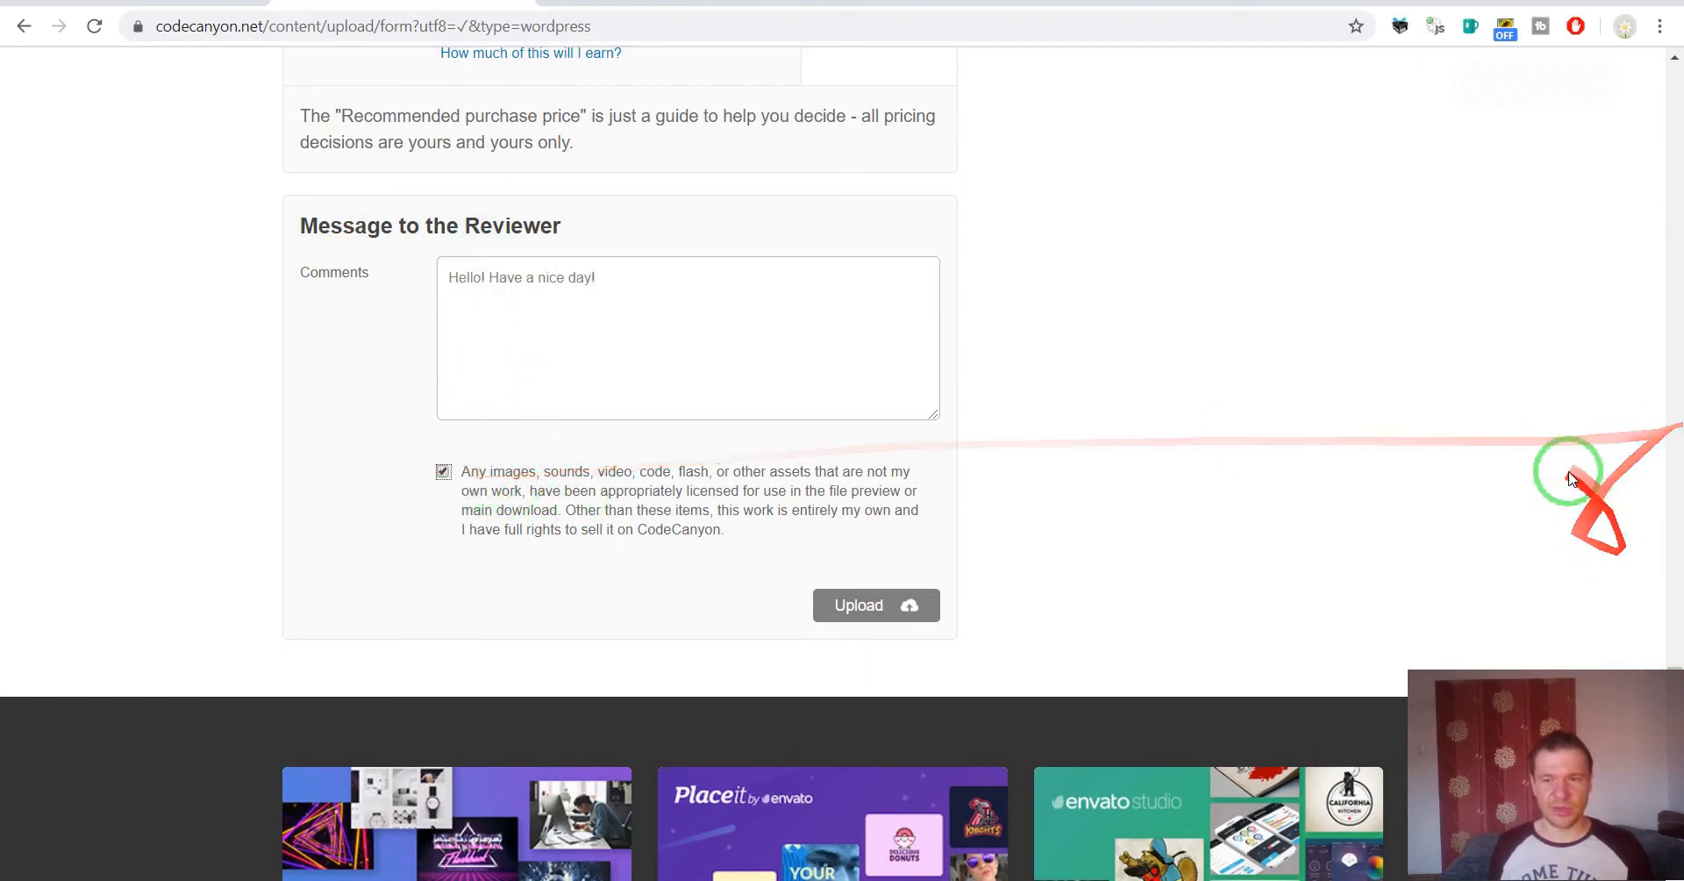
Review the completed form from end to beginning and submit the item for upload.
{"action": "scroll", "coordinate": [721, 619], "scroll_direction": "up", "scroll_amount": 20}
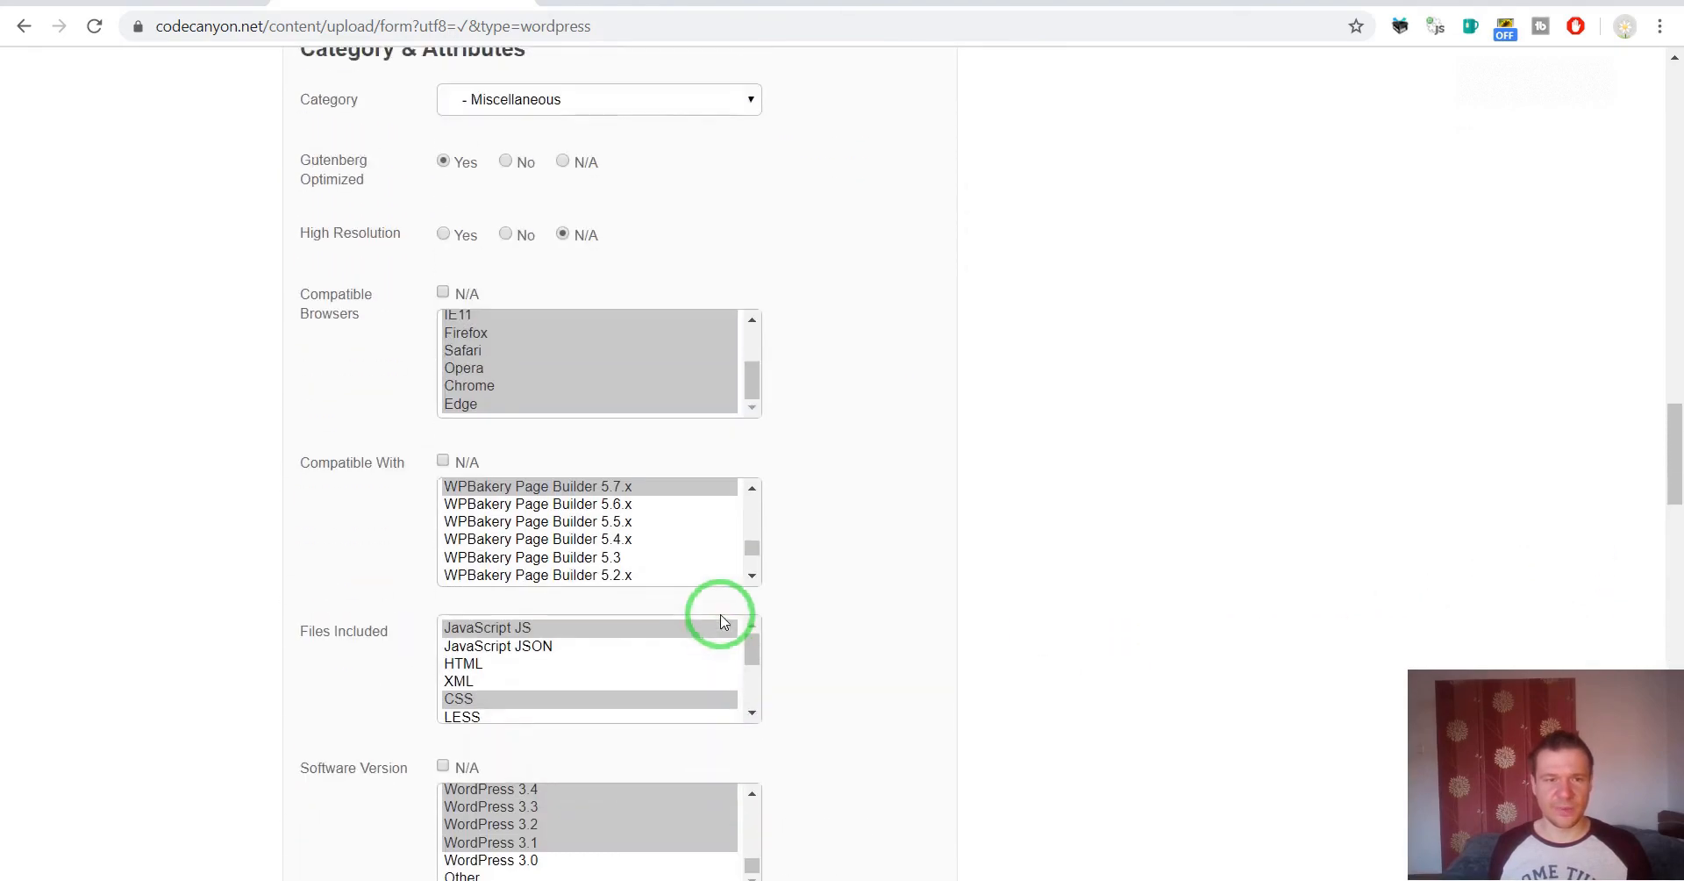
{"action": "scroll", "coordinate": [721, 620], "scroll_direction": "up", "scroll_amount": 15}
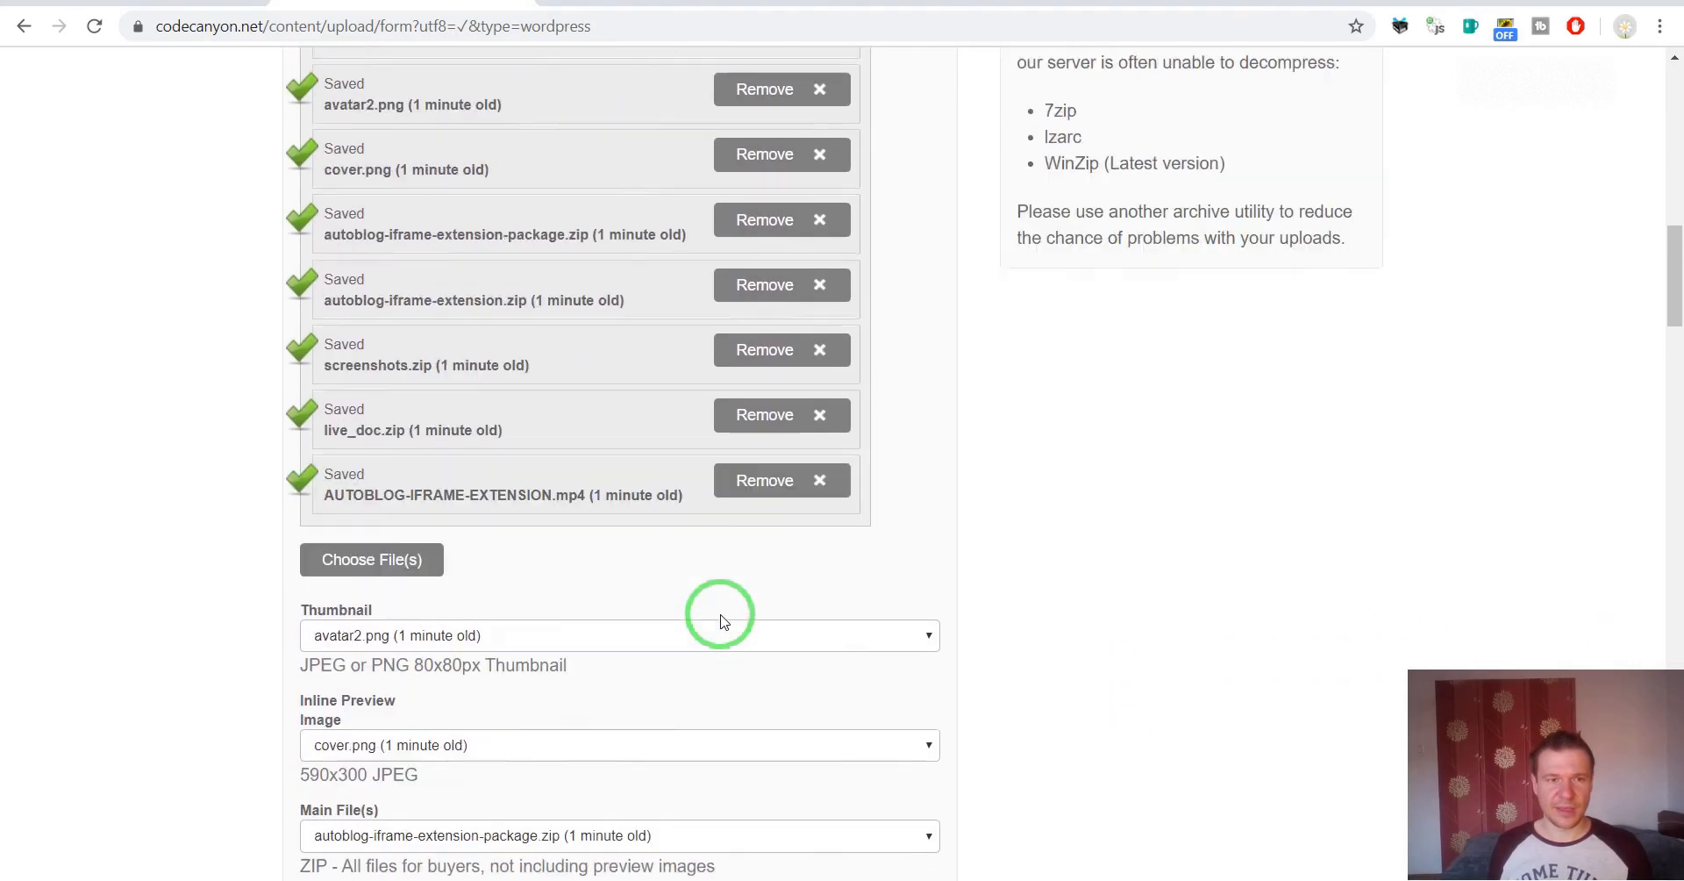
{"action": "scroll", "coordinate": [721, 620], "scroll_direction": "up", "scroll_amount": 12}
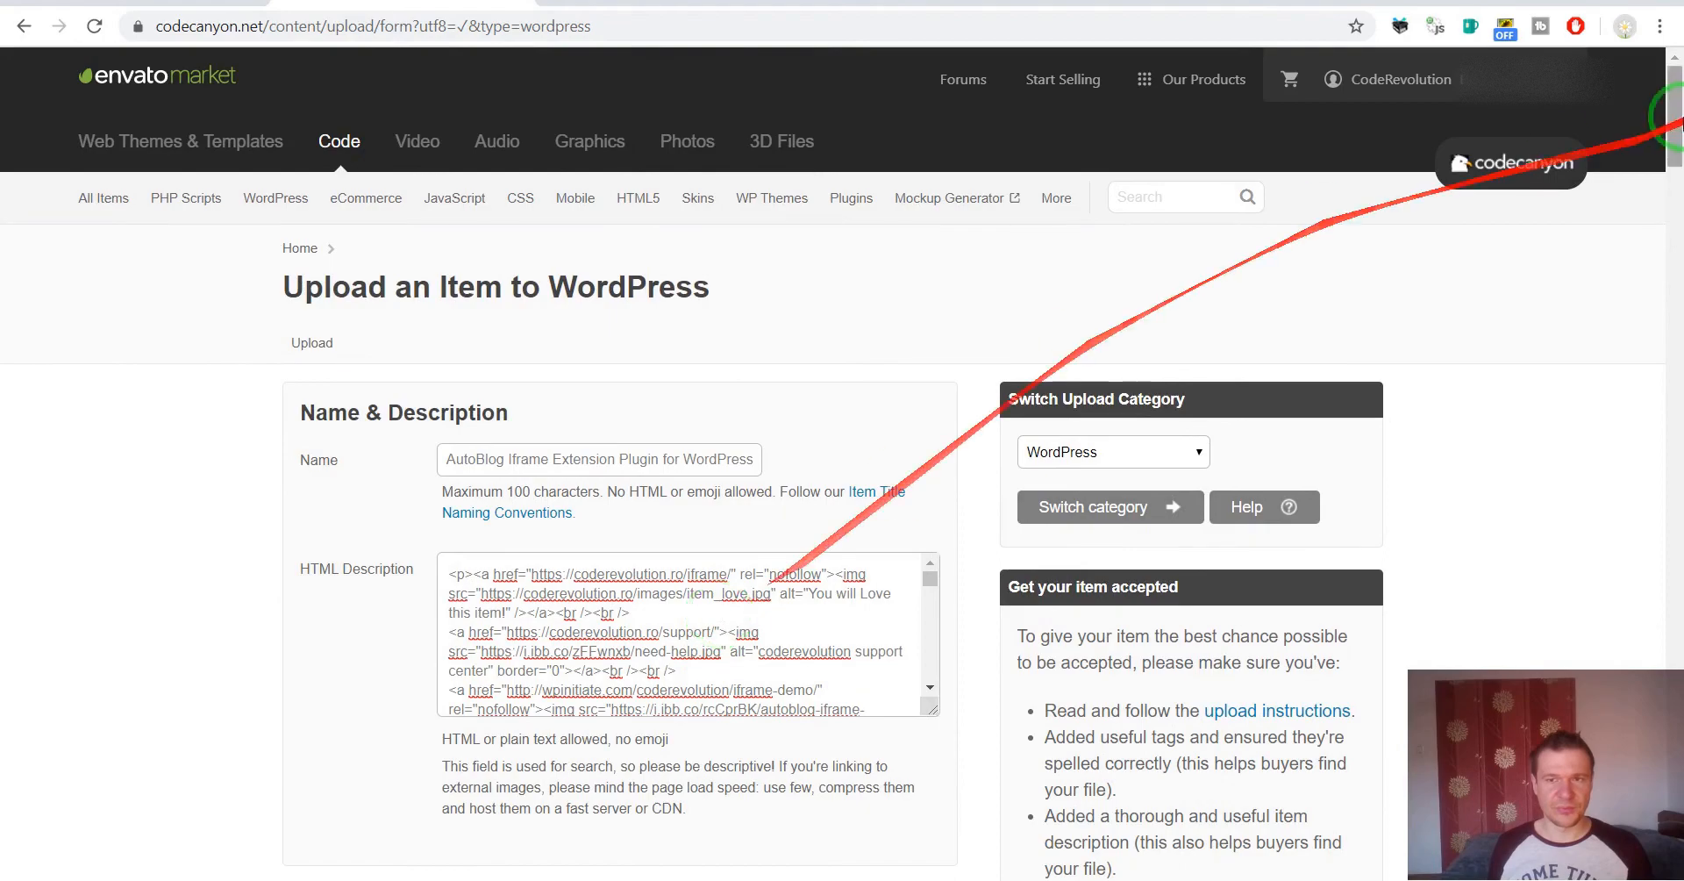
{"action": "left_click_drag", "start_coordinate": [1678, 121], "coordinate": [1643, 697]}
{"action": "left_click", "coordinate": [892, 544]}
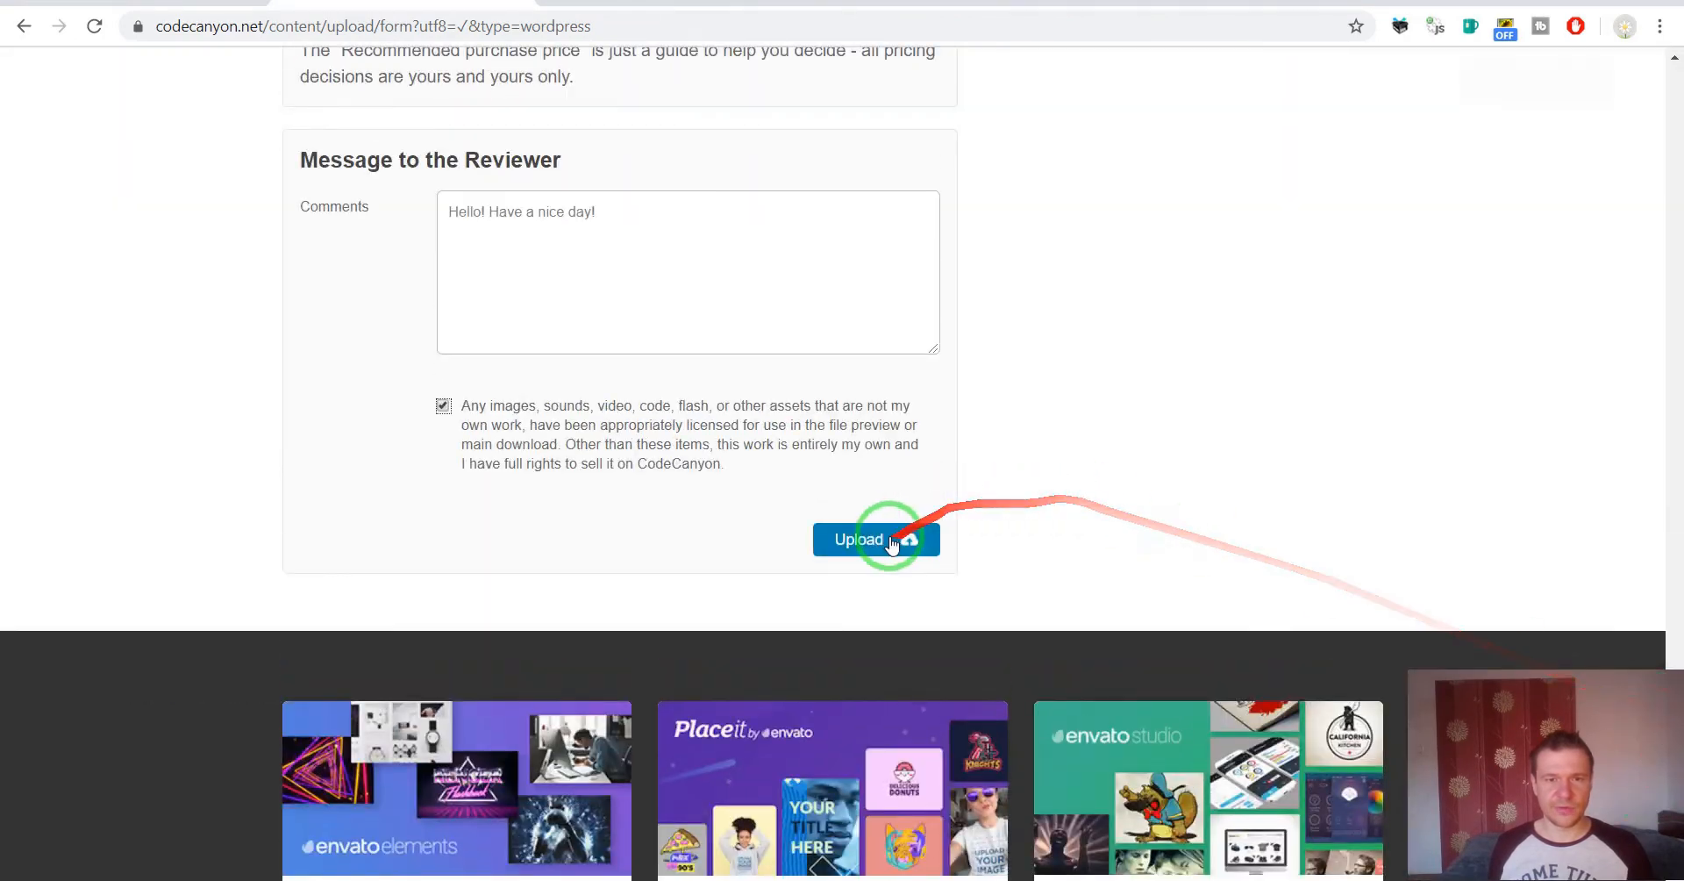